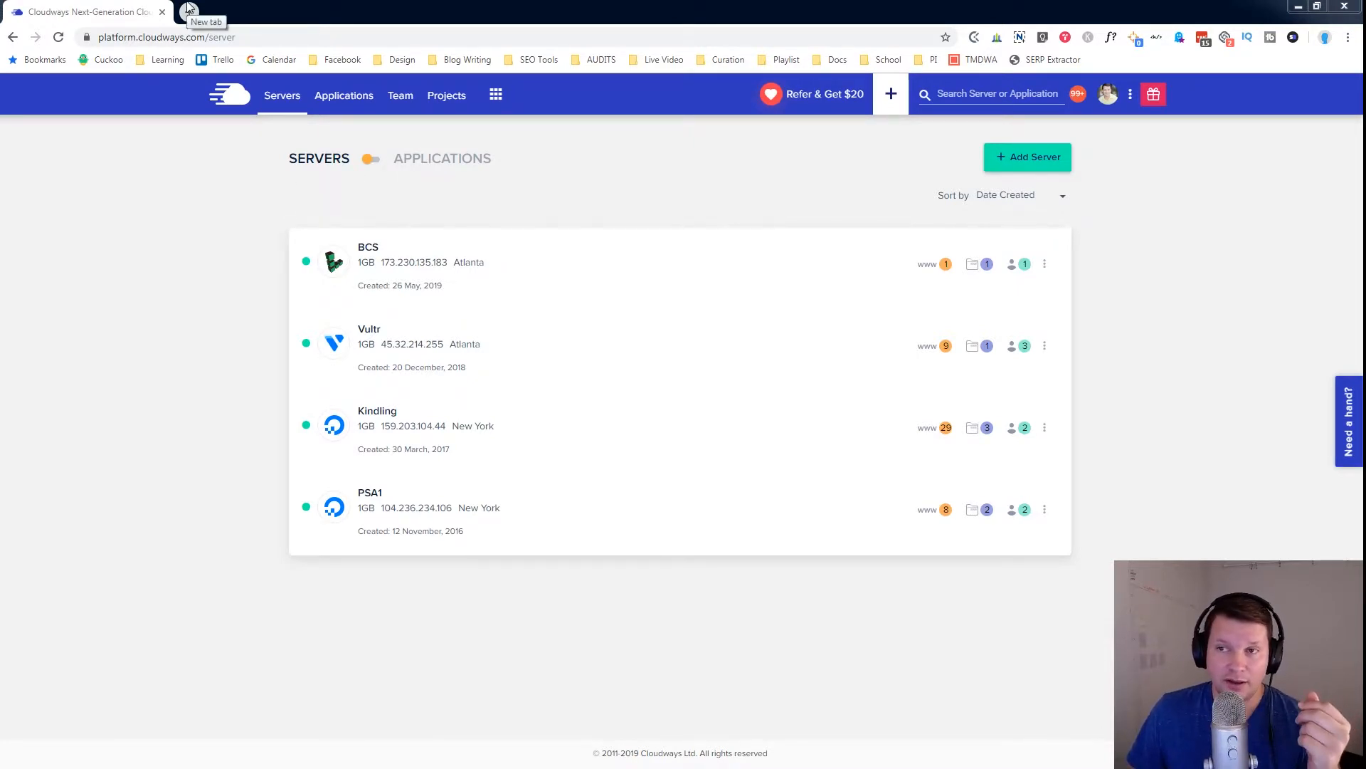
Step: Open the Cloudways public website's pricing page in a new tab and view the managed hosting plans
{"action": "left_click", "coordinate": [190, 10]}
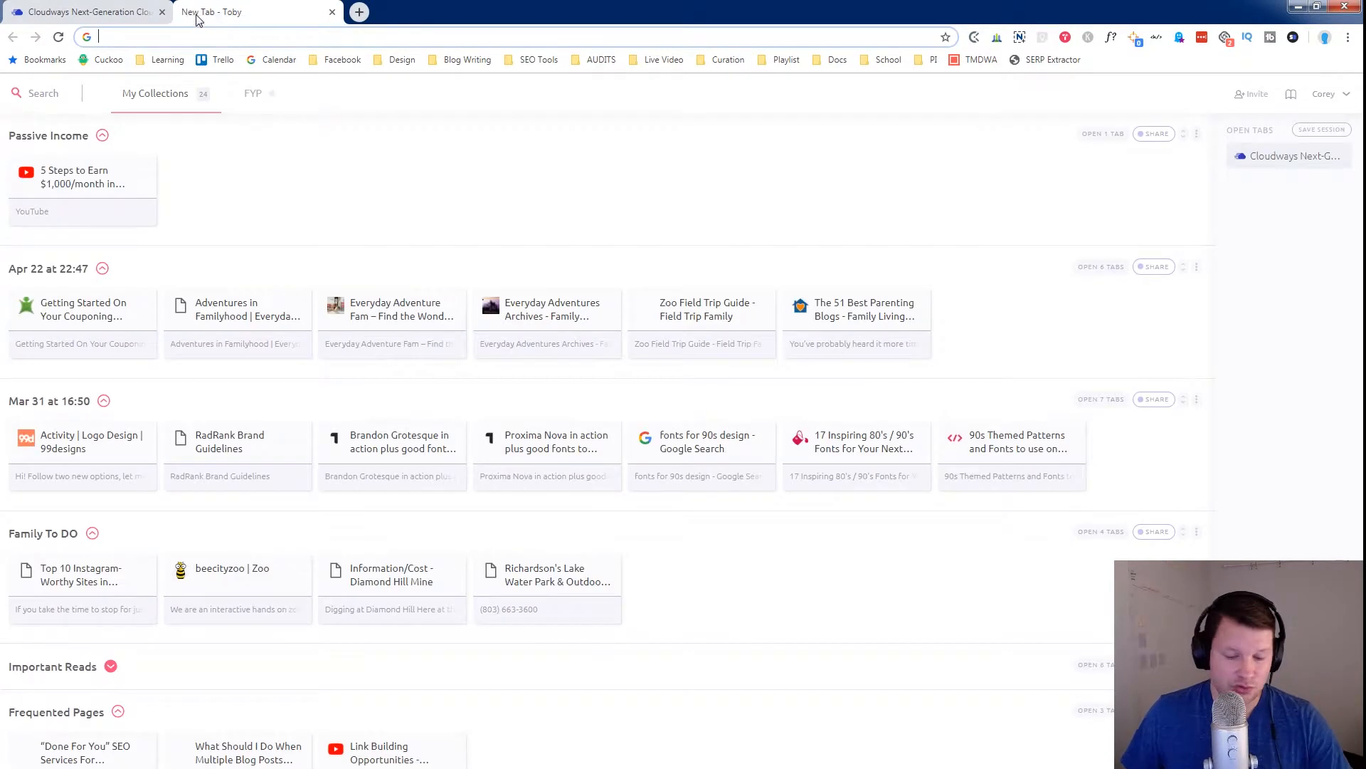
{"action": "type", "text": "clo"}
{"action": "key", "text": "Return"}
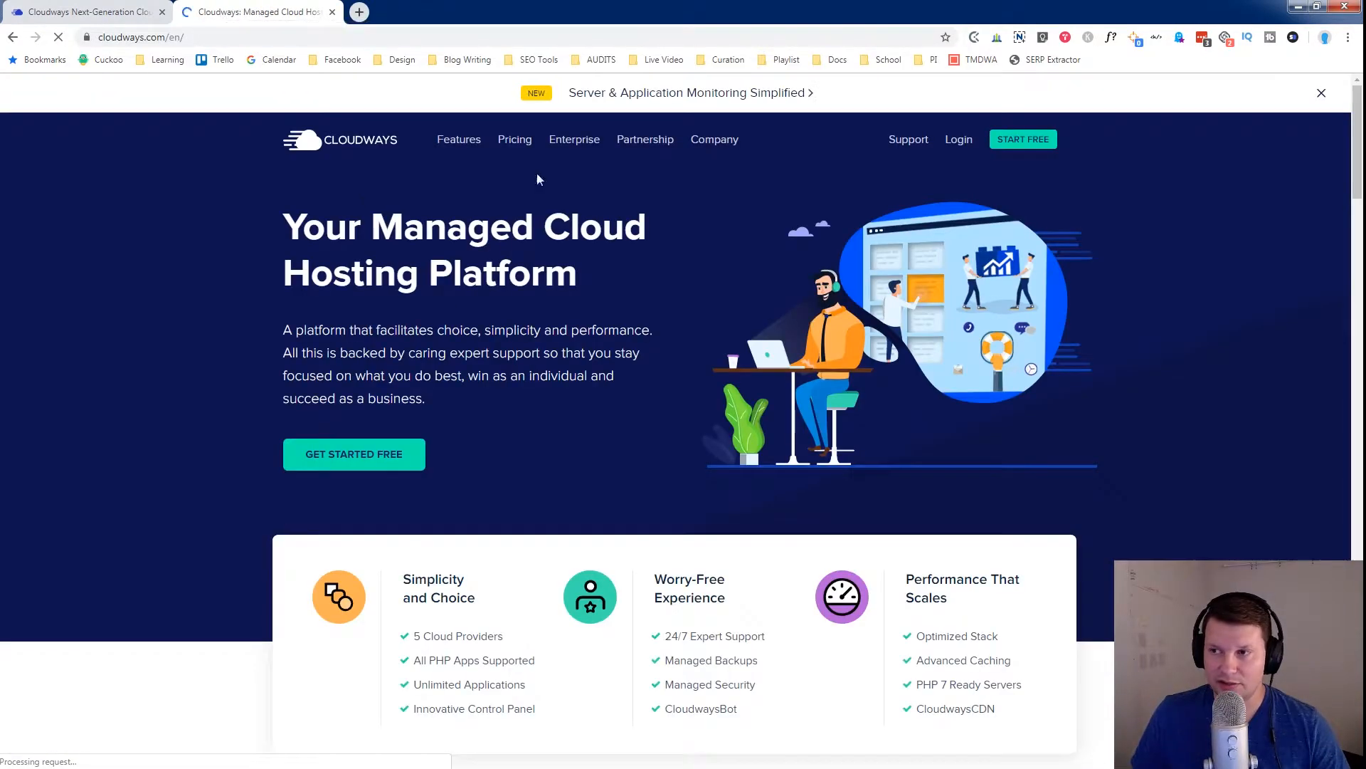
{"action": "left_click", "coordinate": [516, 141]}
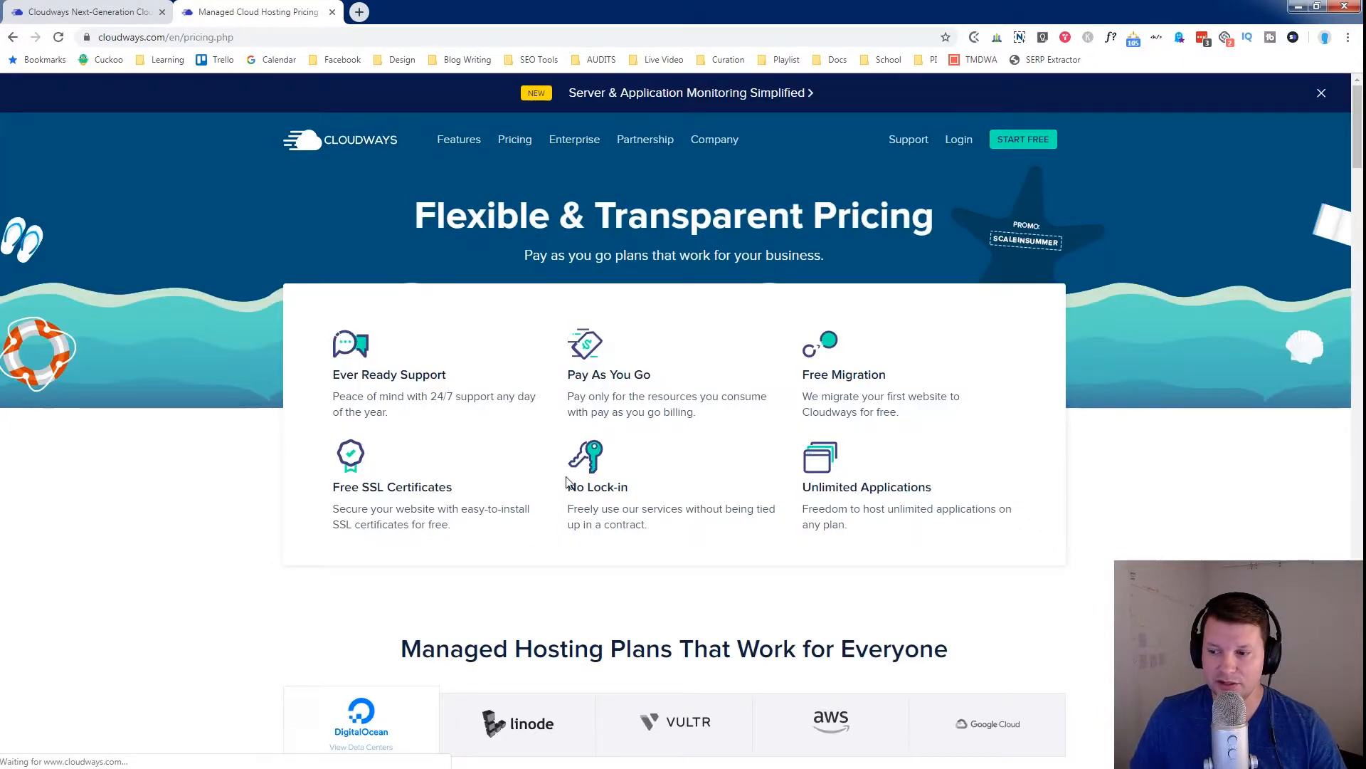
{"action": "scroll", "coordinate": [583, 298], "scroll_direction": "down", "scroll_amount": 5}
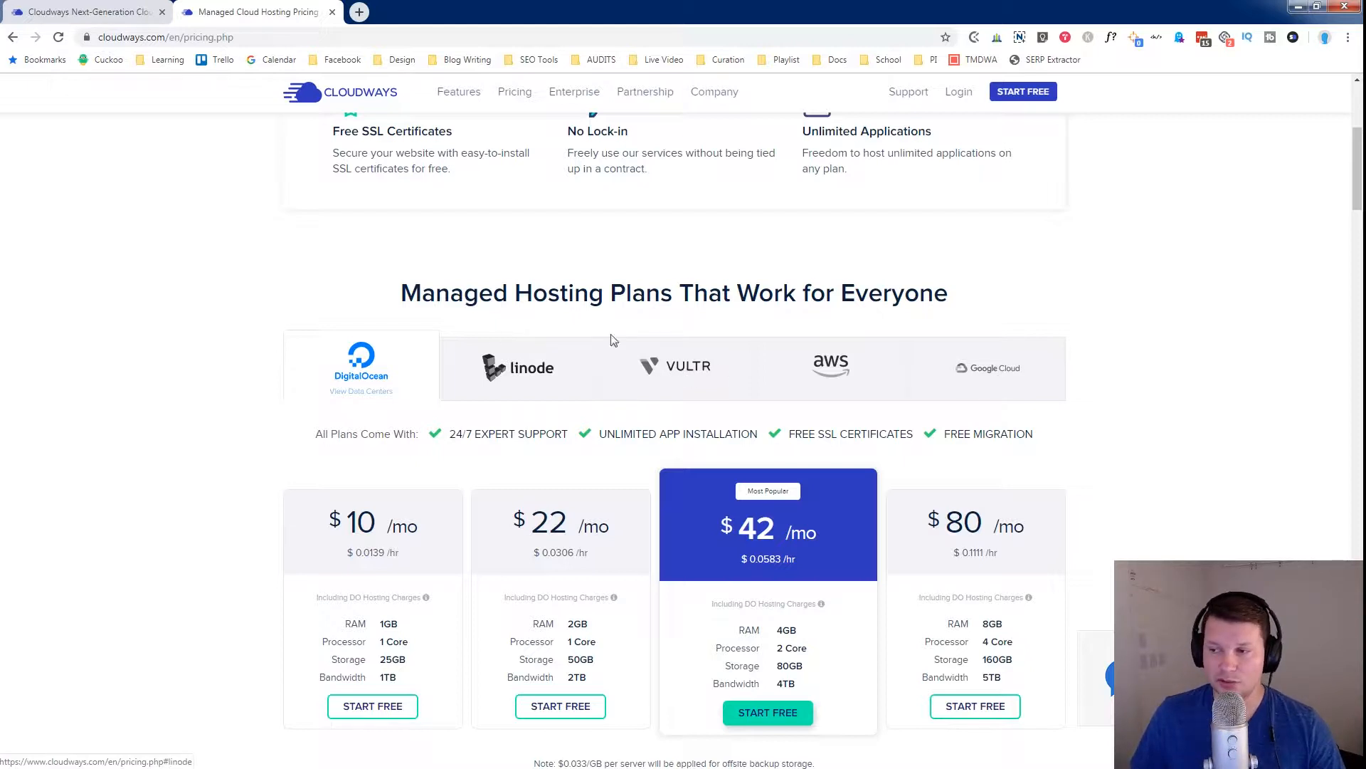
Step: Compare the monthly plan prices of Vultr and DigitalOcean and close the pricing tab
{"action": "left_click", "coordinate": [715, 374]}
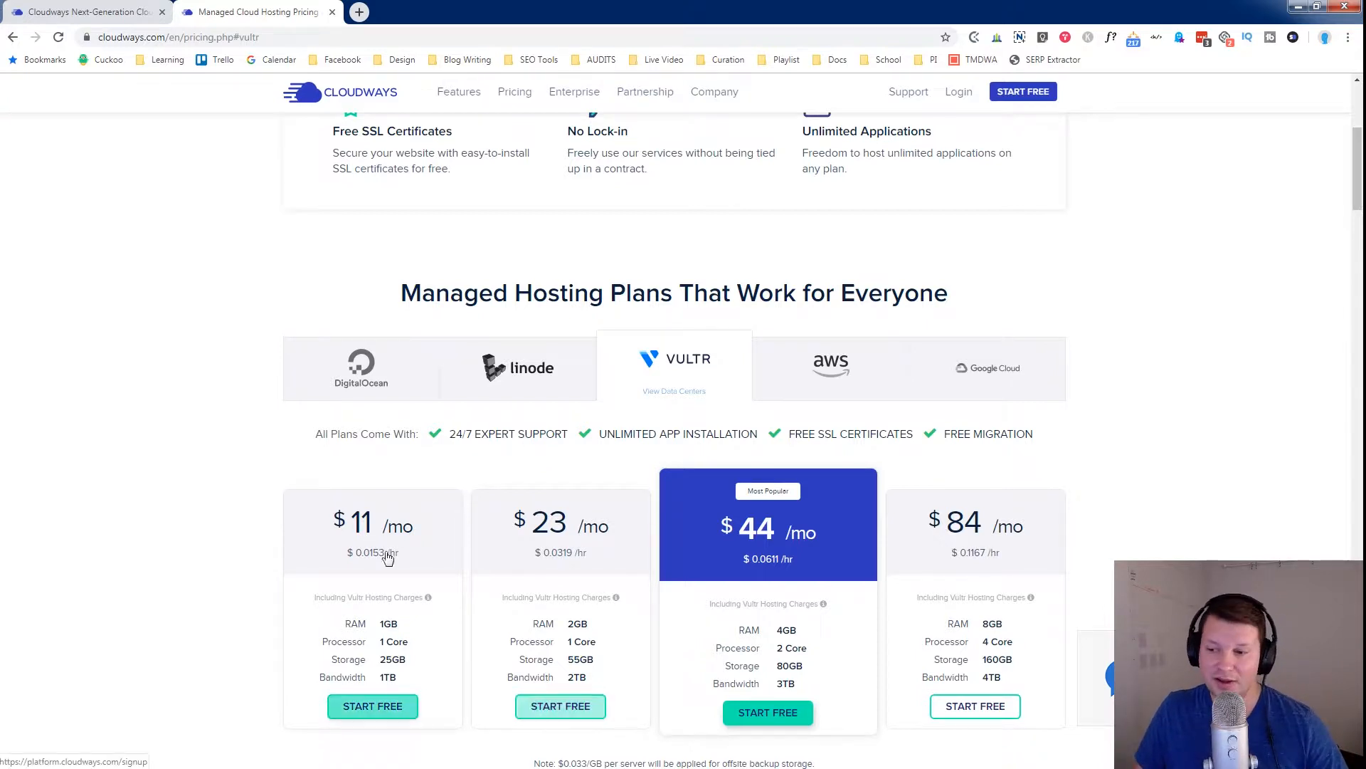
{"action": "left_click", "coordinate": [379, 401]}
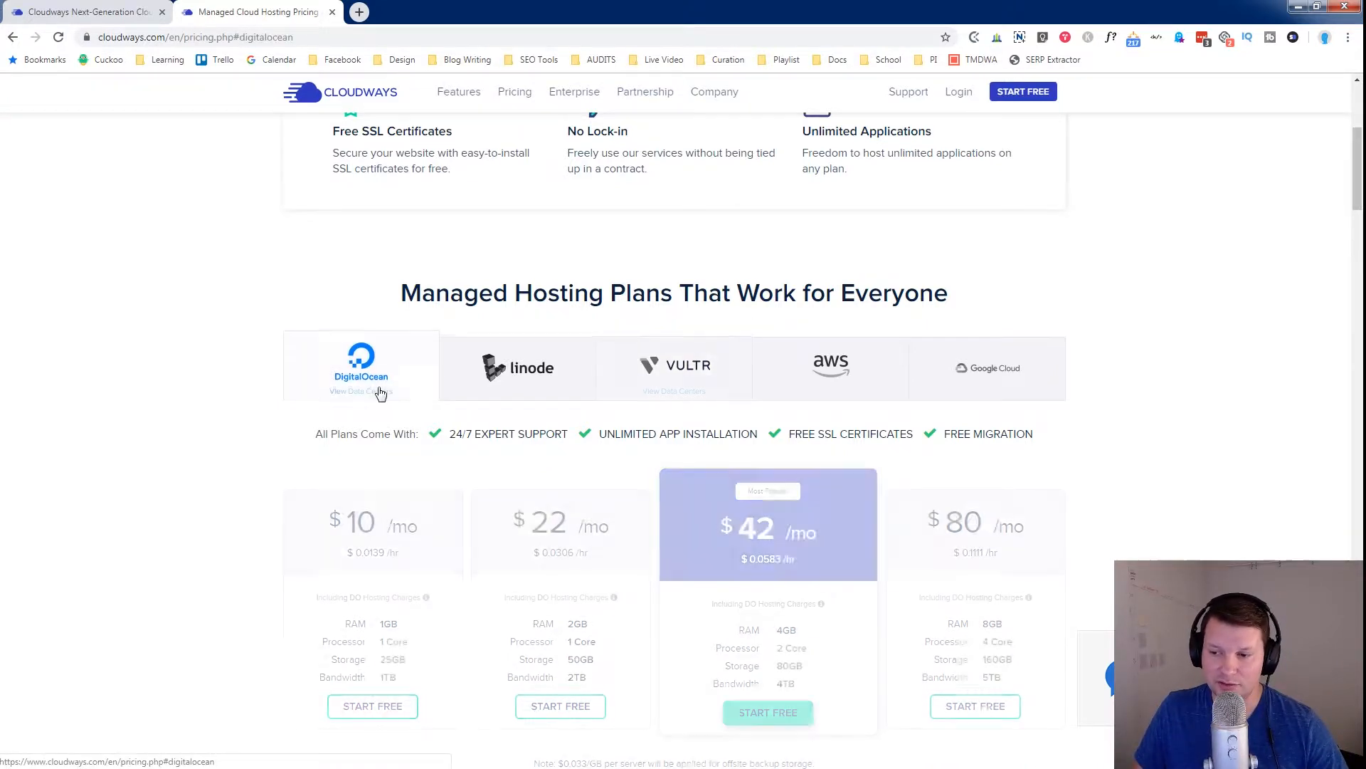
{"action": "left_click", "coordinate": [697, 351]}
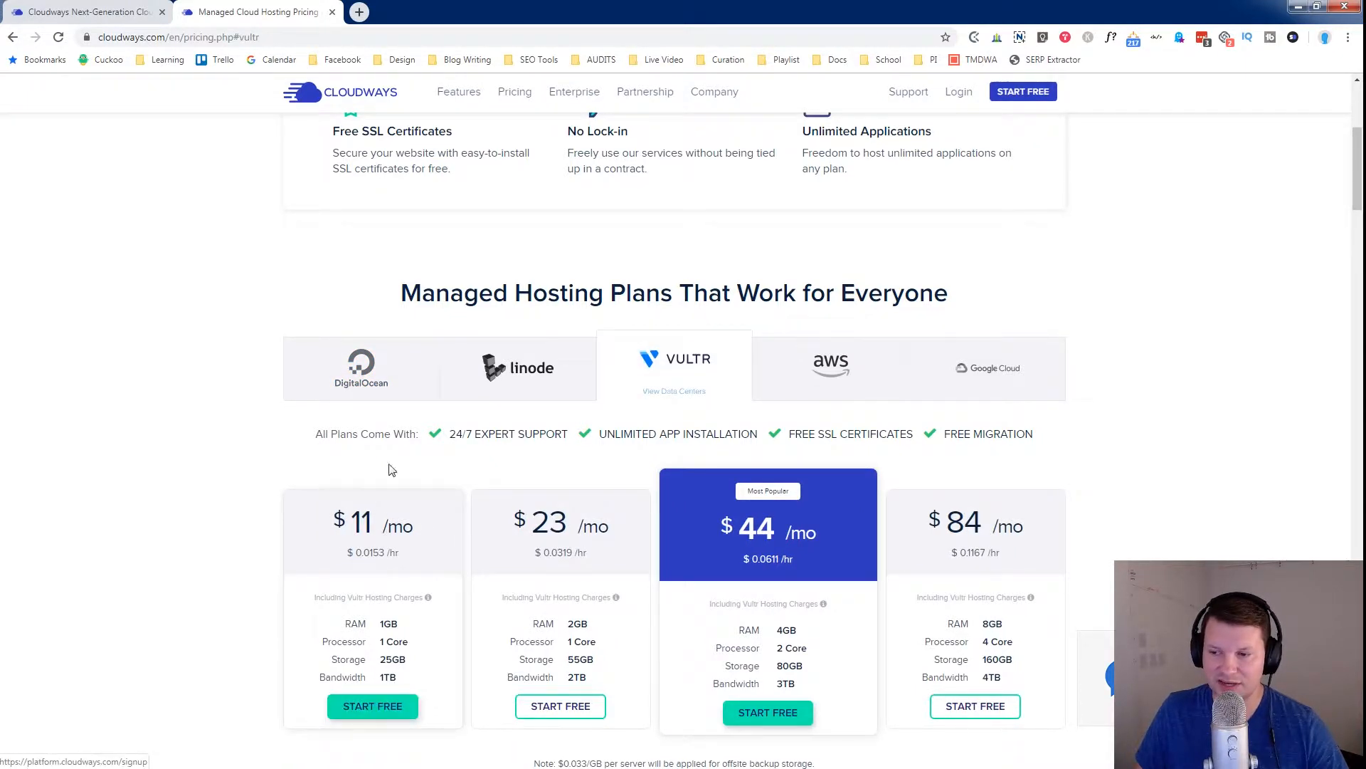
{"action": "left_click", "coordinate": [372, 399]}
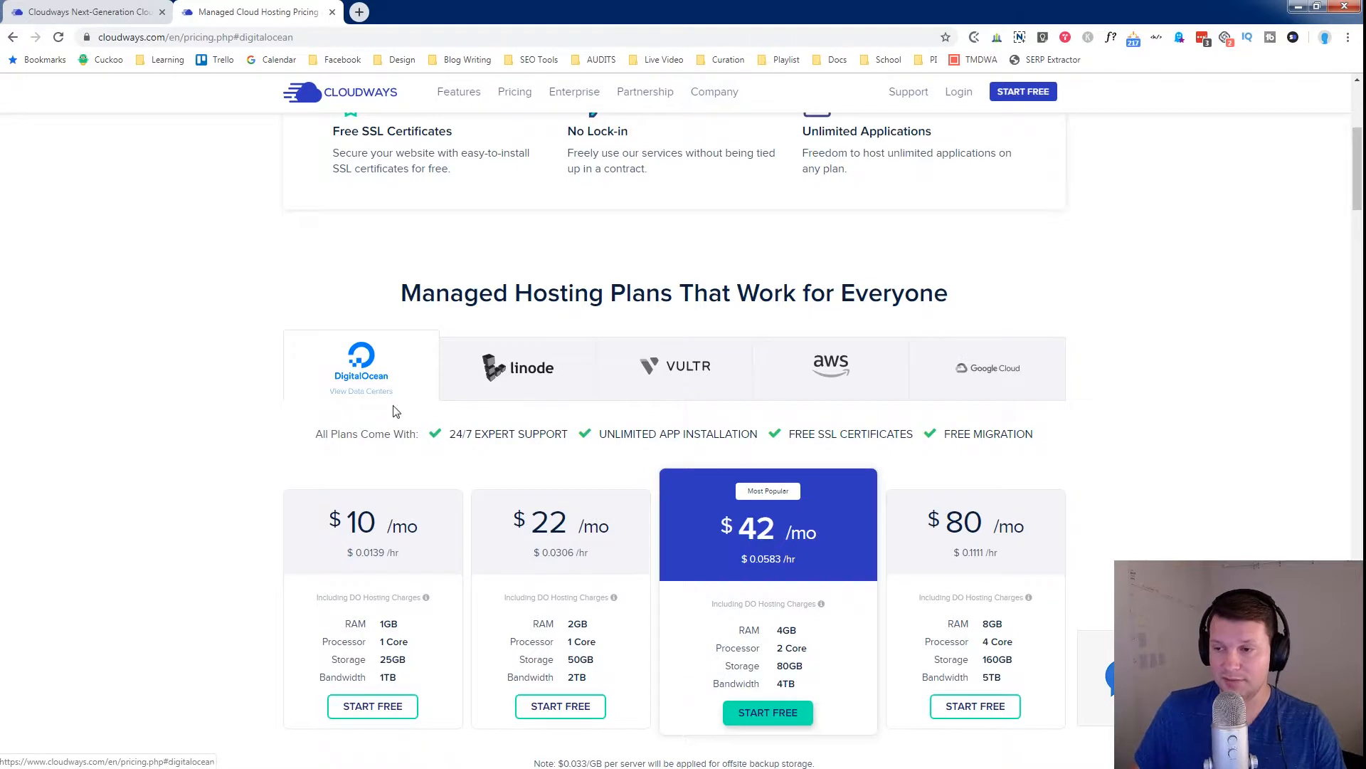
{"action": "left_click", "coordinate": [701, 364]}
{"action": "left_click", "coordinate": [388, 543]}
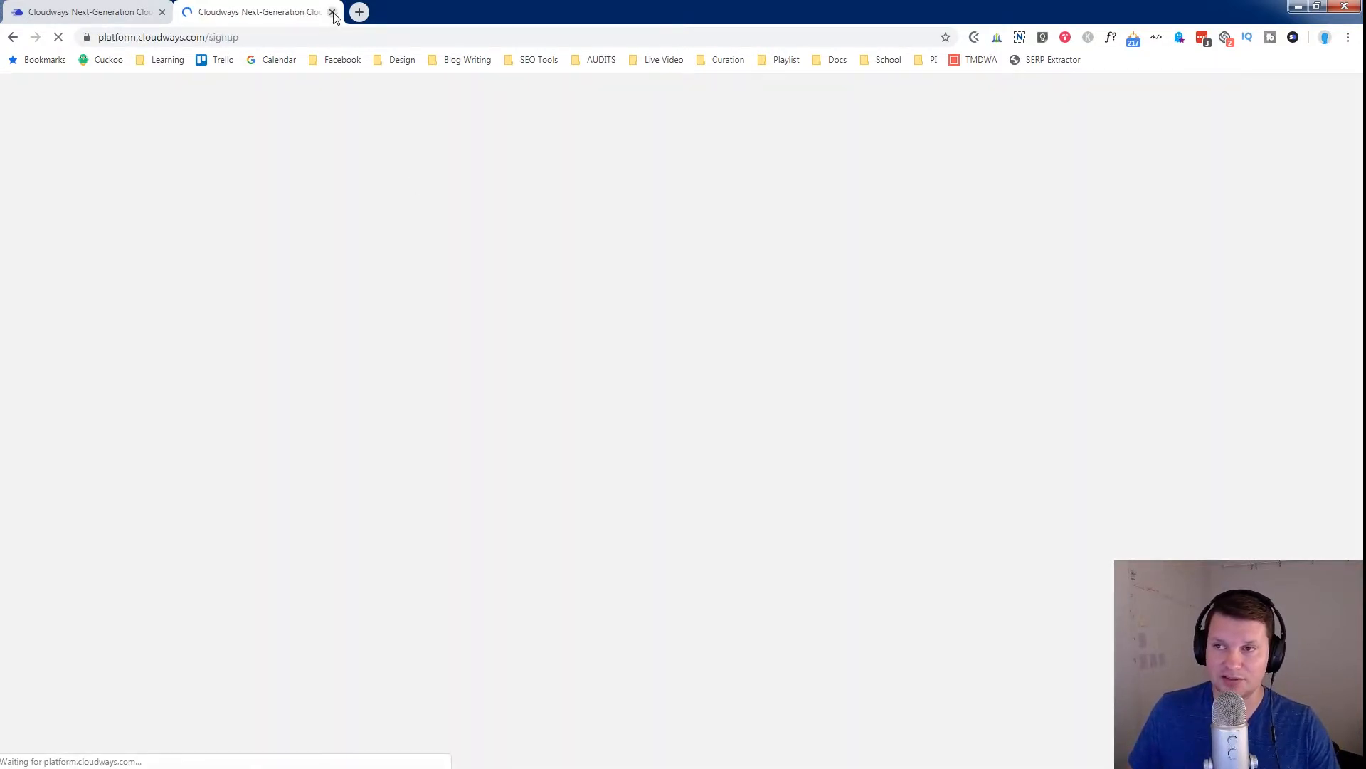
{"action": "left_click", "coordinate": [331, 12]}
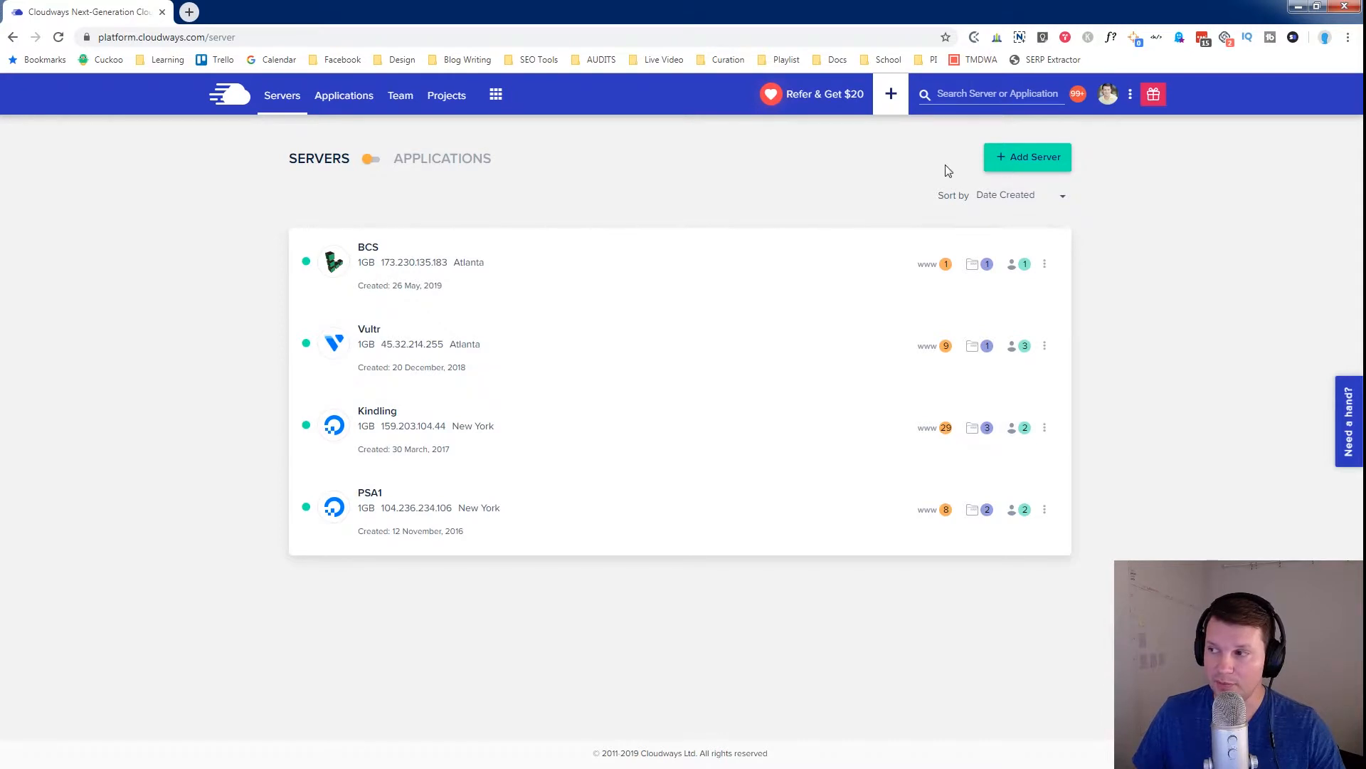
Step: Start adding a new application on the existing Vultr server
{"action": "left_click", "coordinate": [352, 101]}
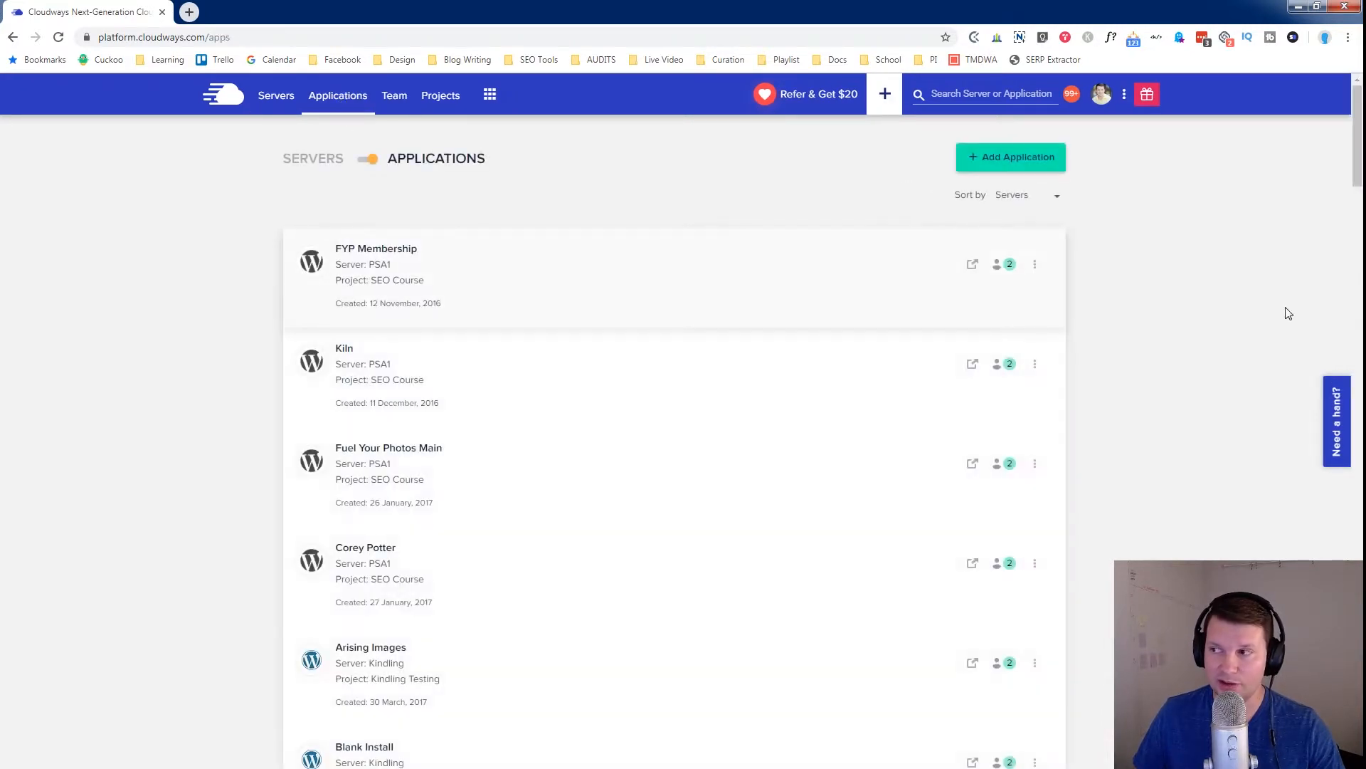
{"action": "left_click", "coordinate": [1021, 160]}
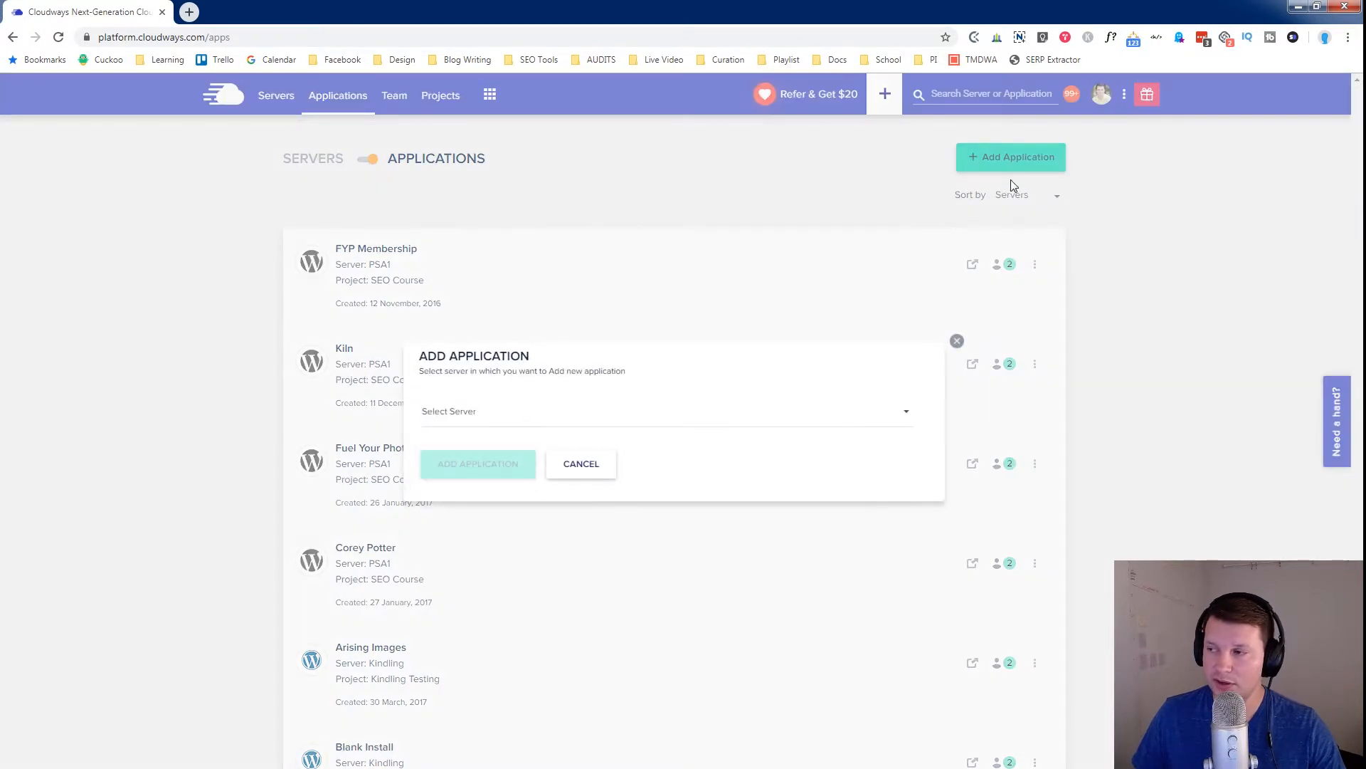
{"action": "left_click", "coordinate": [504, 410]}
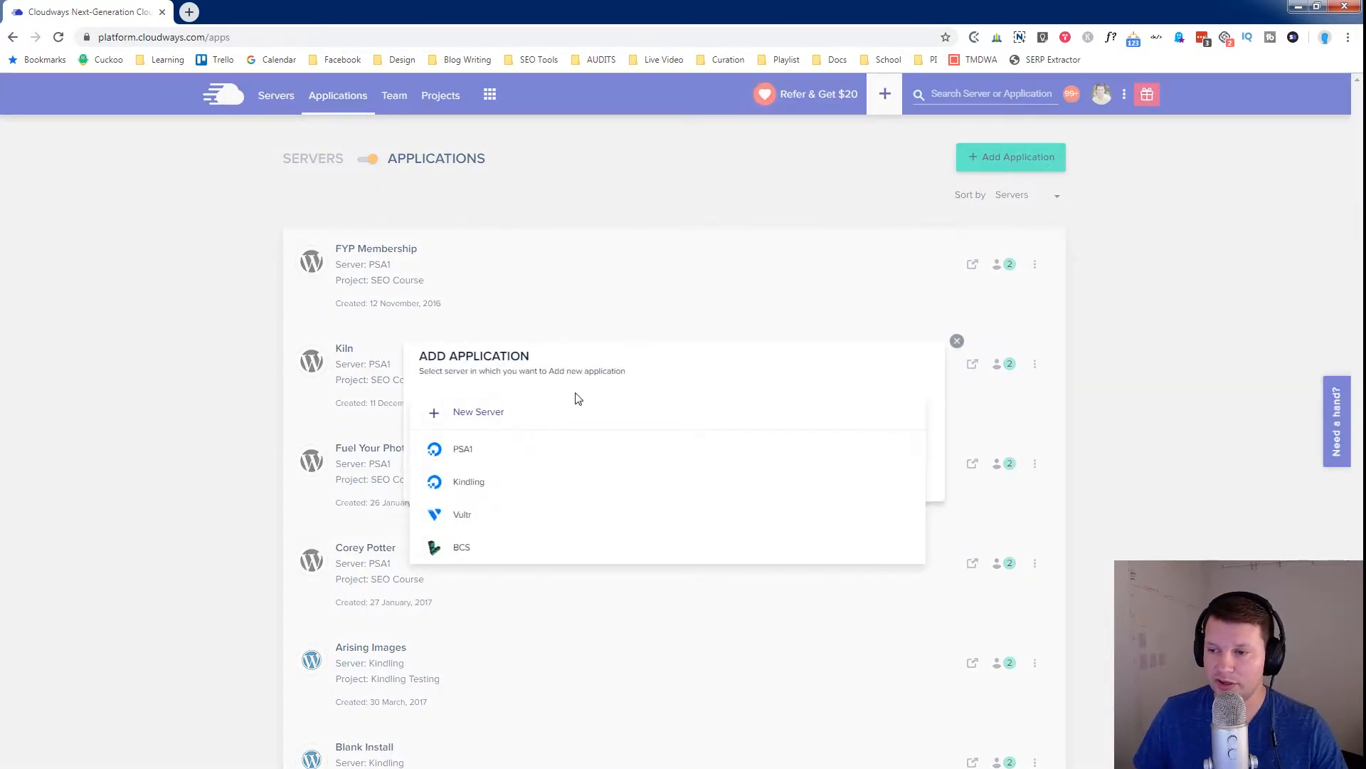
{"action": "left_click", "coordinate": [459, 516]}
{"action": "left_click", "coordinate": [495, 472]}
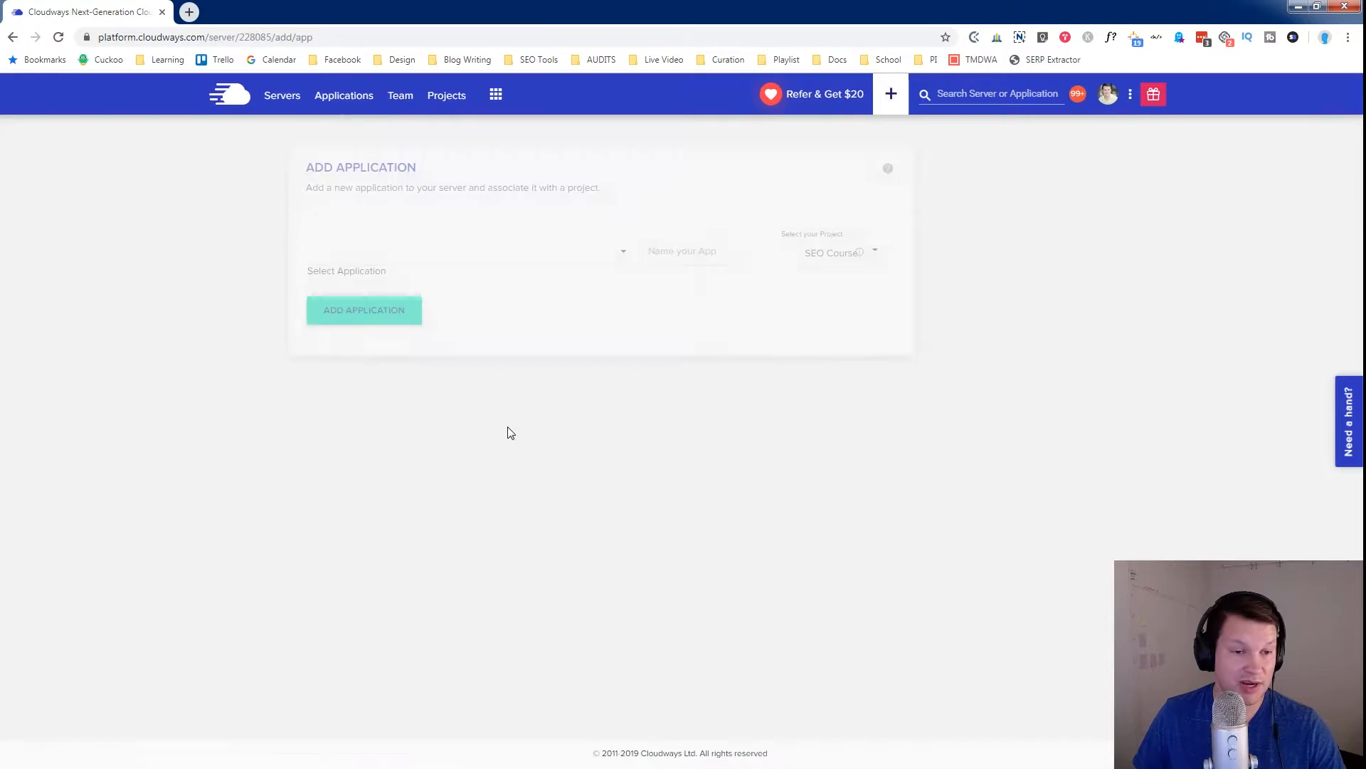
Step: Set the new application's type to WordPress Version 5.2.2 and look through the other available application types
{"action": "left_click", "coordinate": [546, 317]}
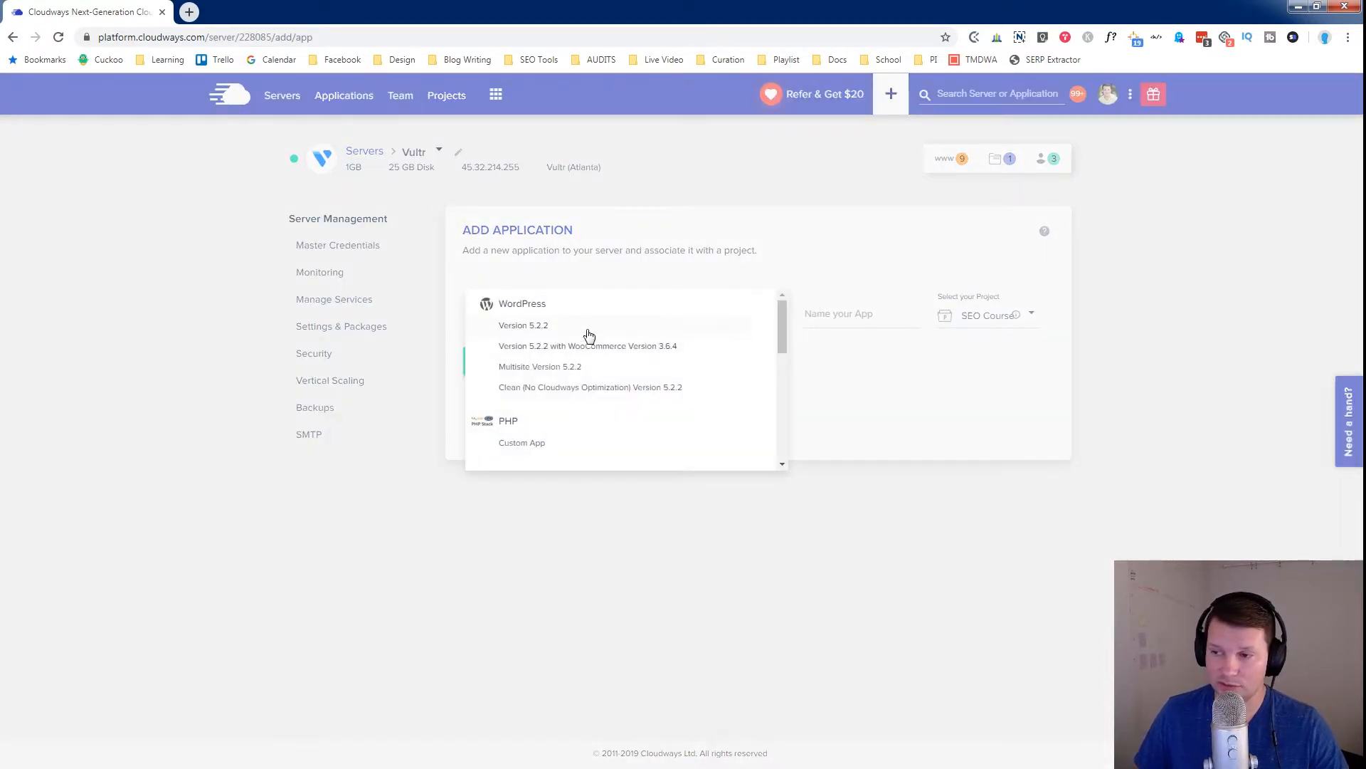
{"action": "left_click", "coordinate": [588, 328]}
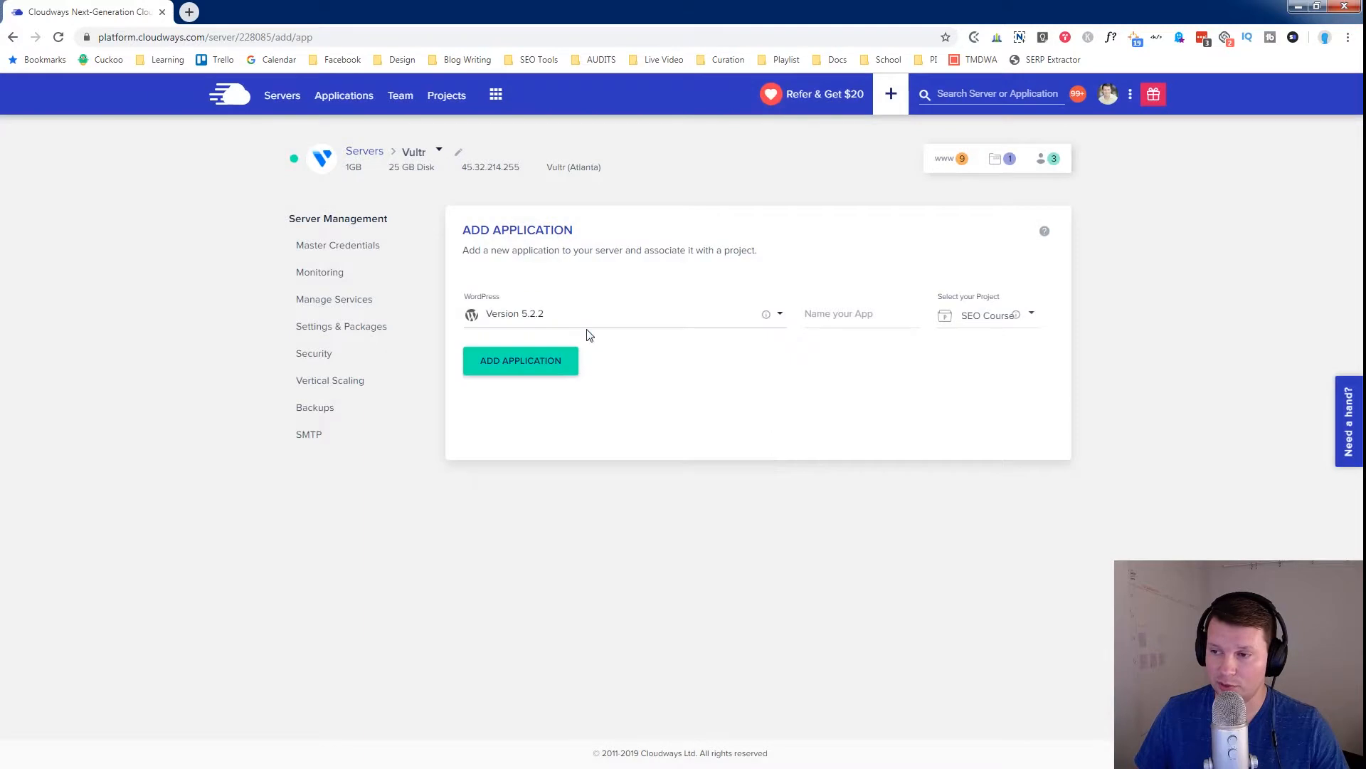
{"action": "left_click", "coordinate": [540, 323]}
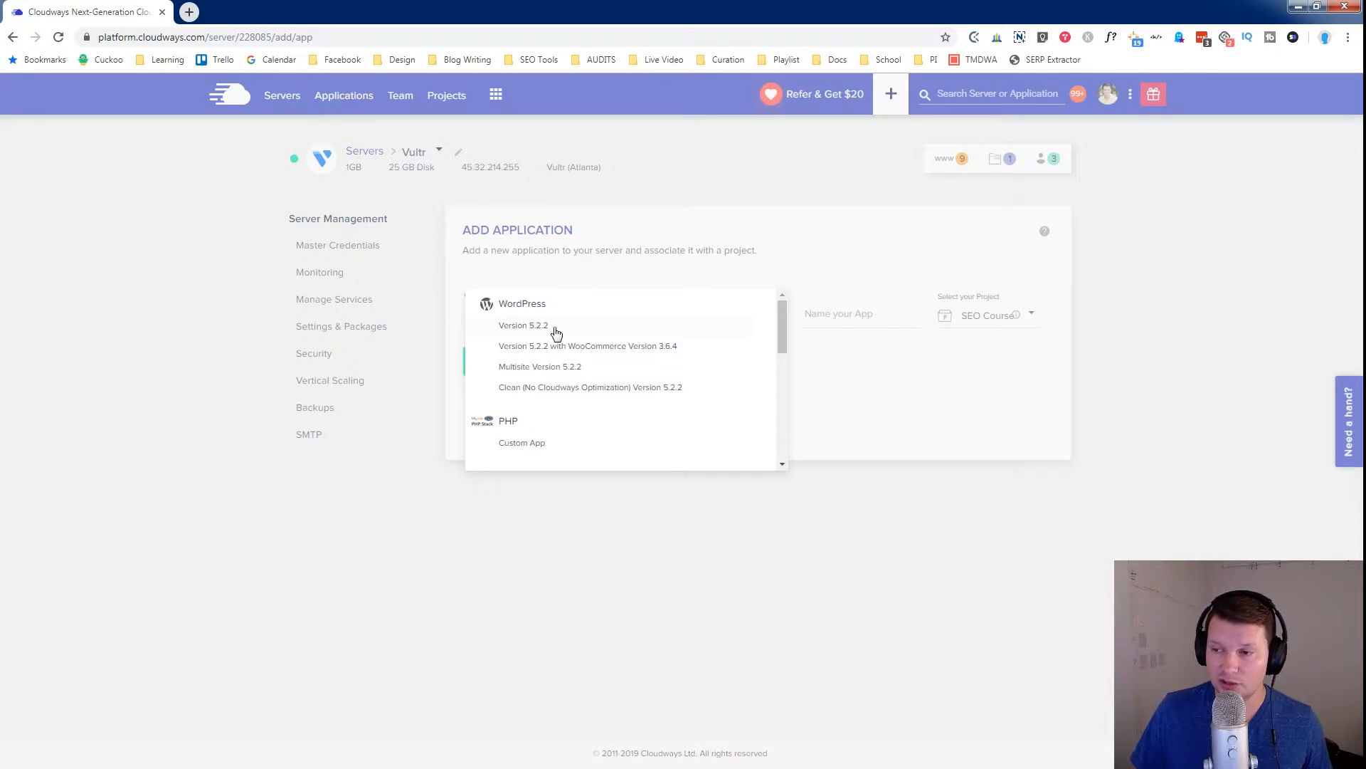
{"action": "scroll", "coordinate": [559, 334], "scroll_direction": "down", "scroll_amount": 5}
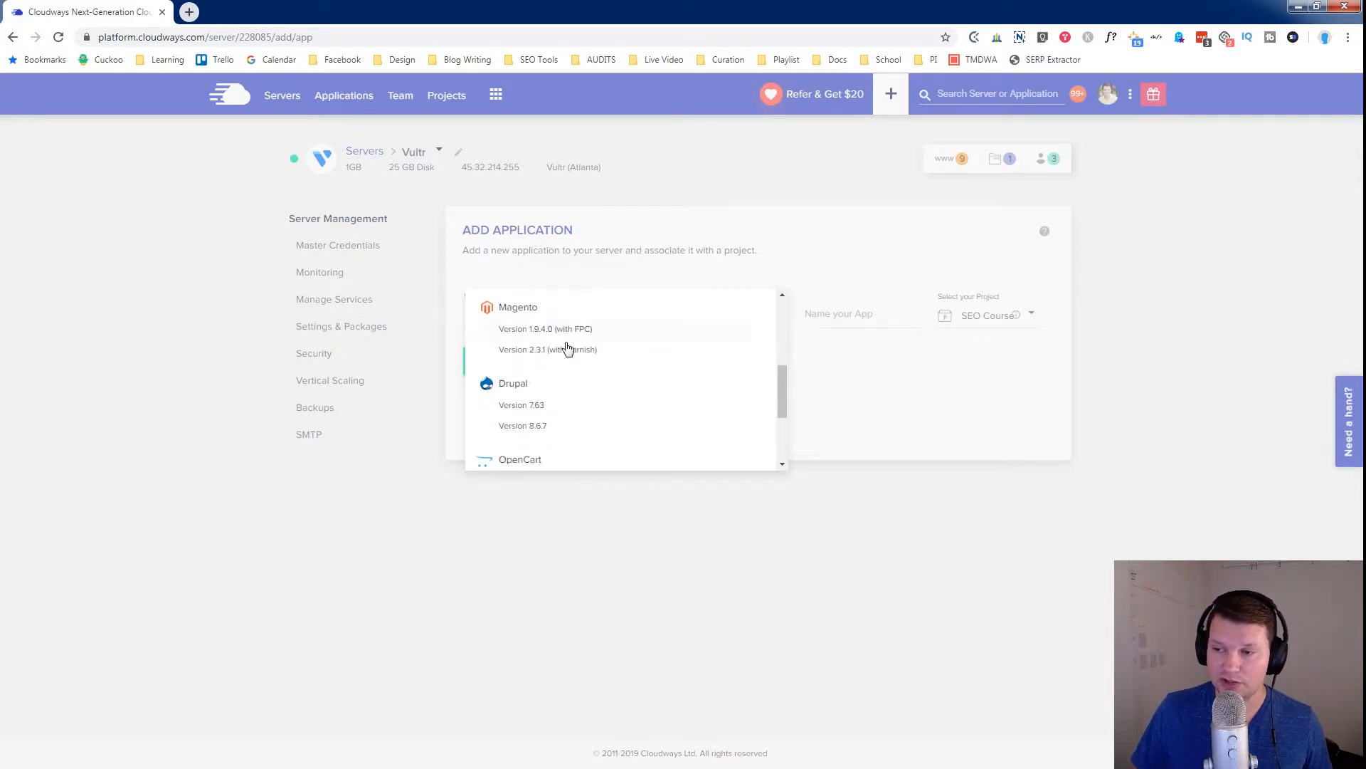
{"action": "scroll", "coordinate": [578, 336], "scroll_direction": "down", "scroll_amount": 3}
{"action": "scroll", "coordinate": [580, 352], "scroll_direction": "up", "scroll_amount": 8}
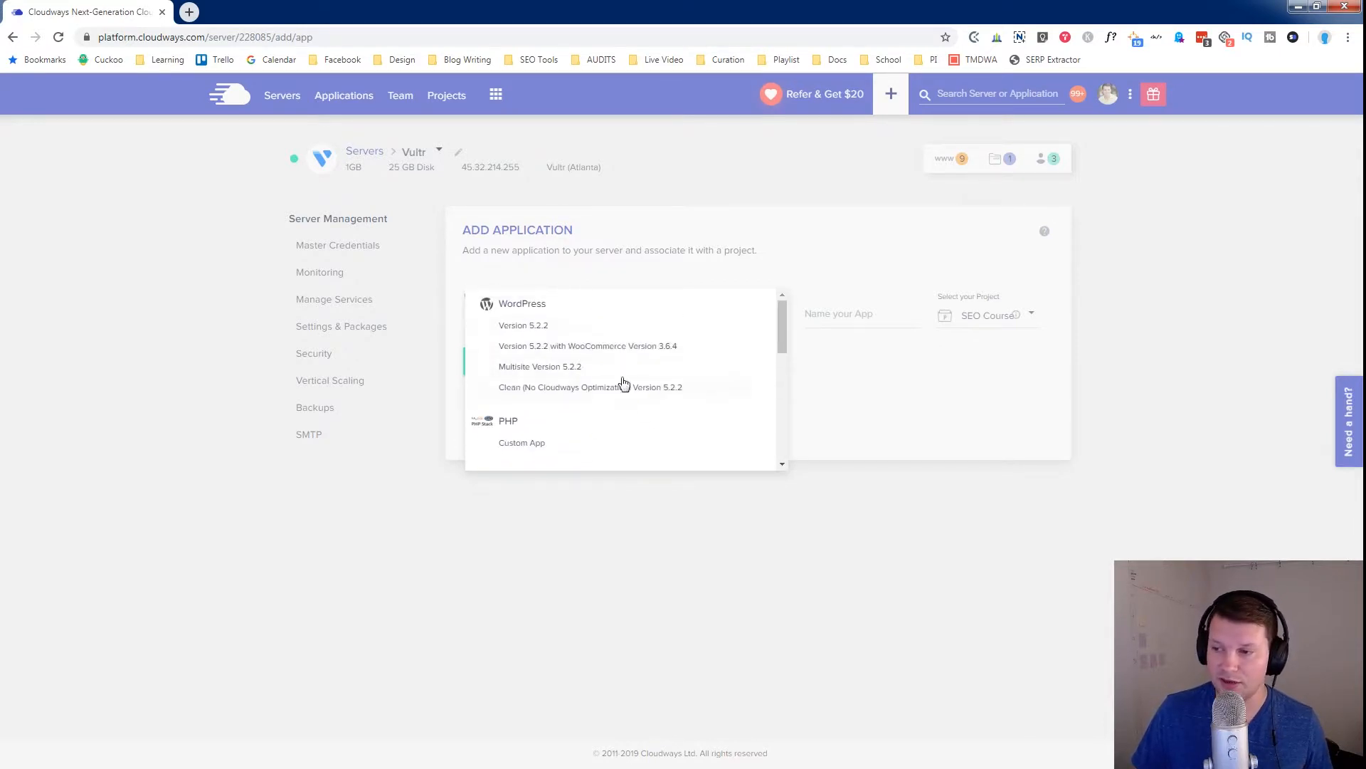
{"action": "left_click", "coordinate": [811, 280]}
Step: Name the app "2019 New Kindling" and add it to the server under the SEO Course project
{"action": "left_click", "coordinate": [826, 315]}
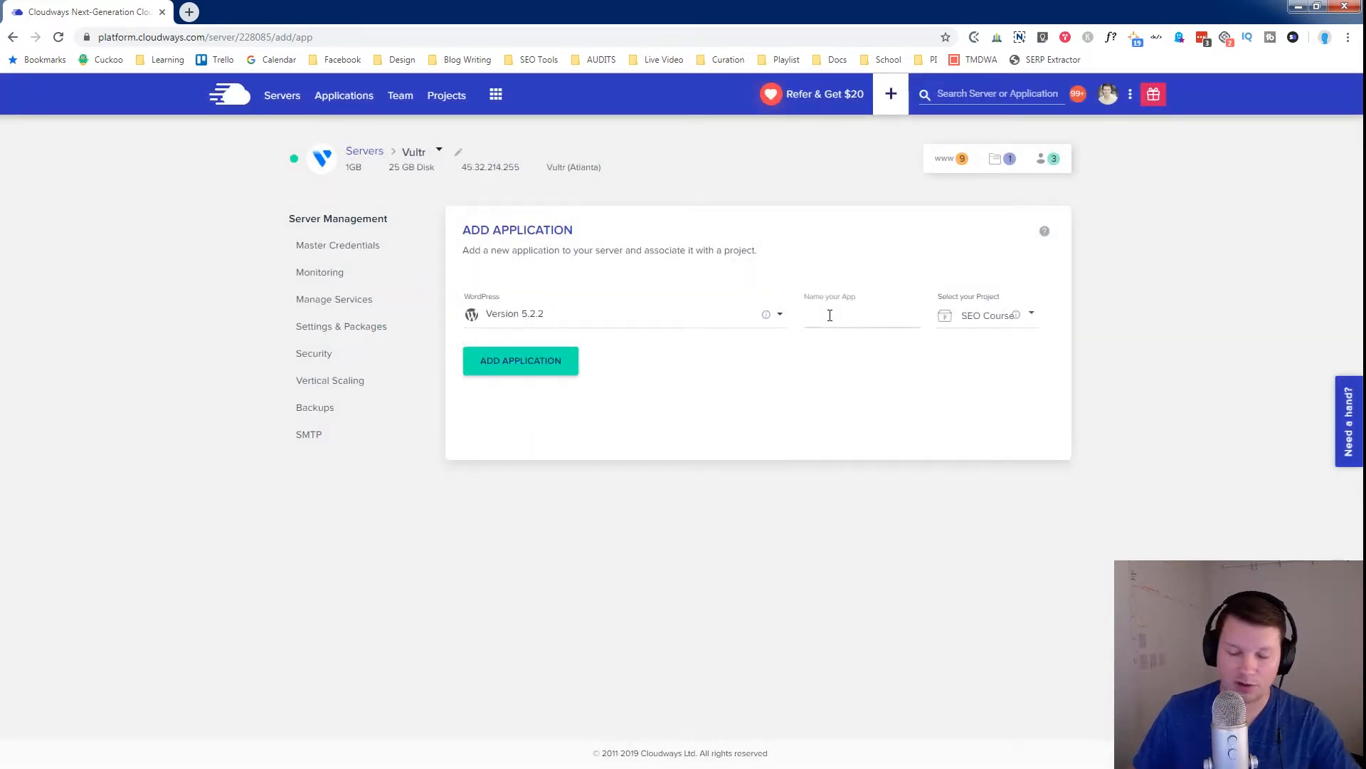
{"action": "type", "text": "New"}
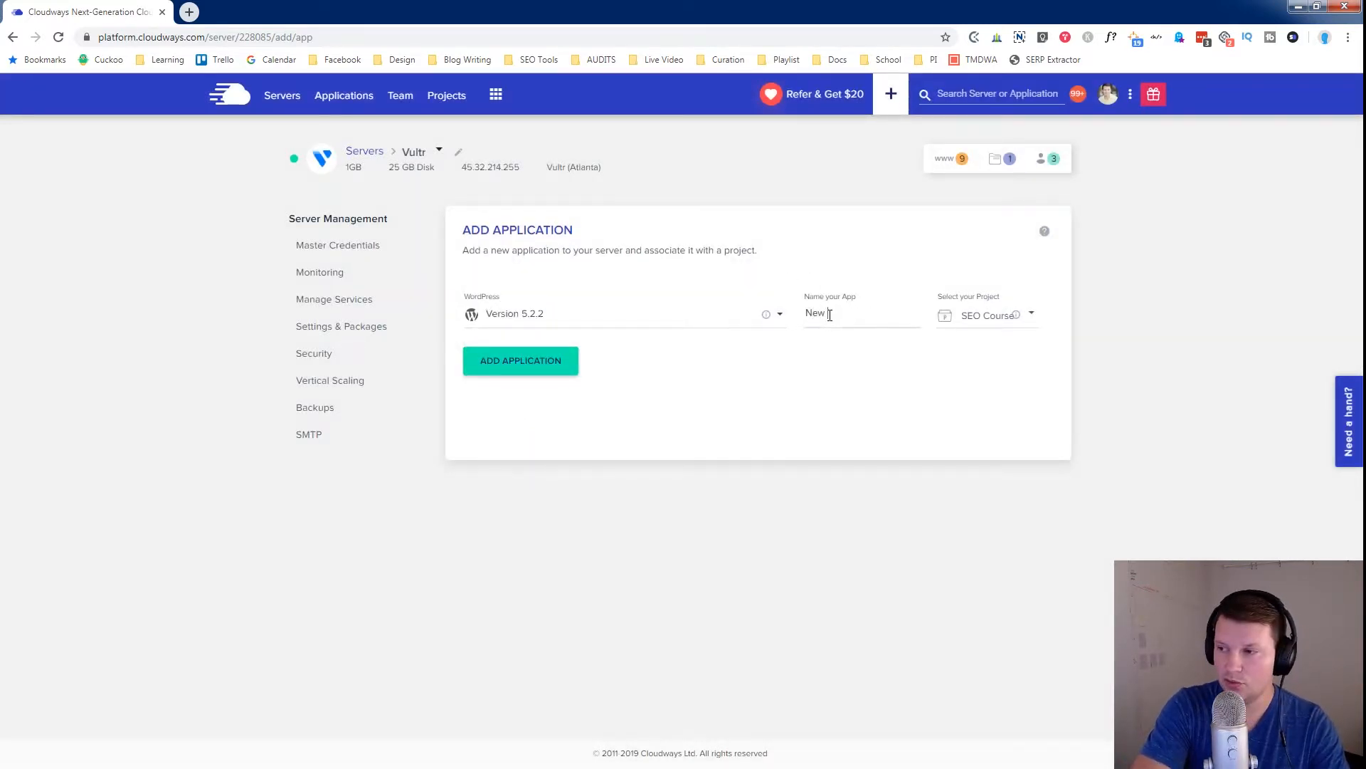
{"action": "type", "text": " Ke"}
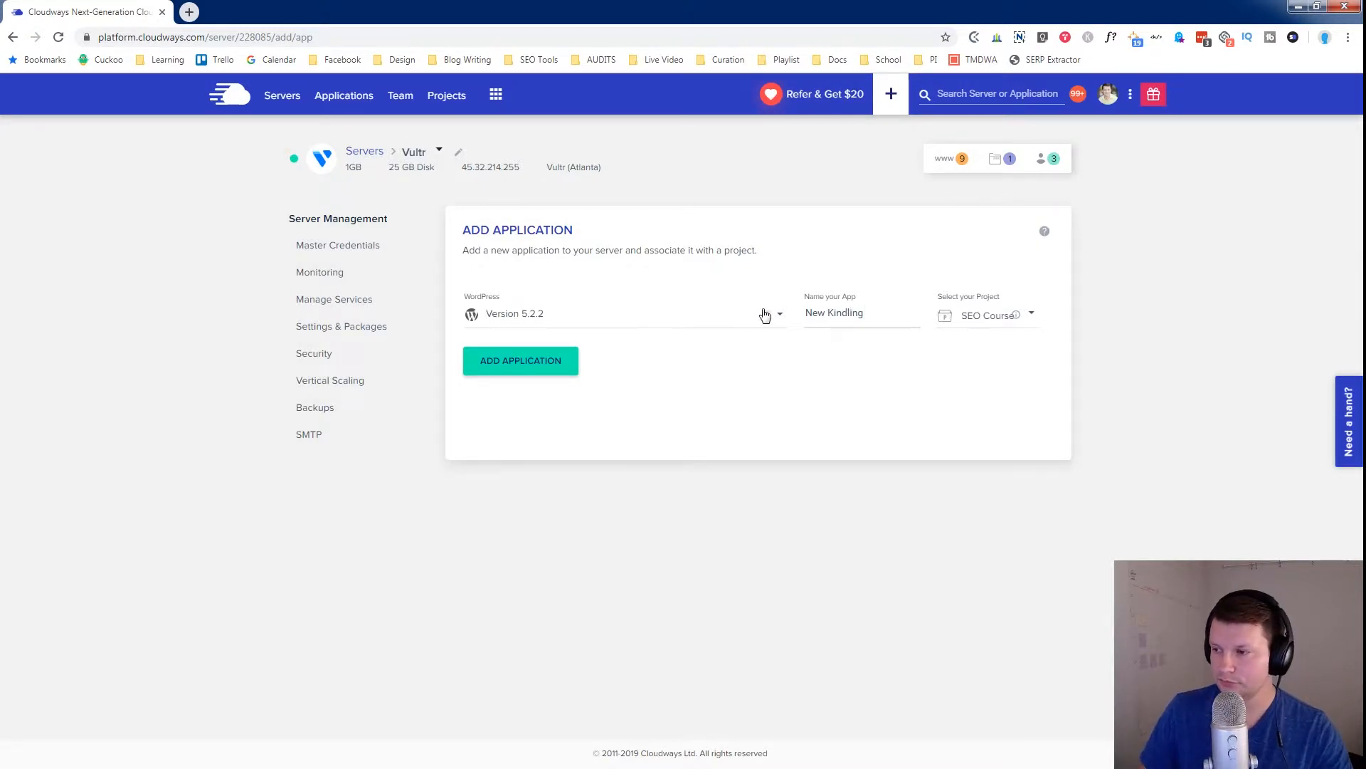
{"action": "type", "text": "2019"}
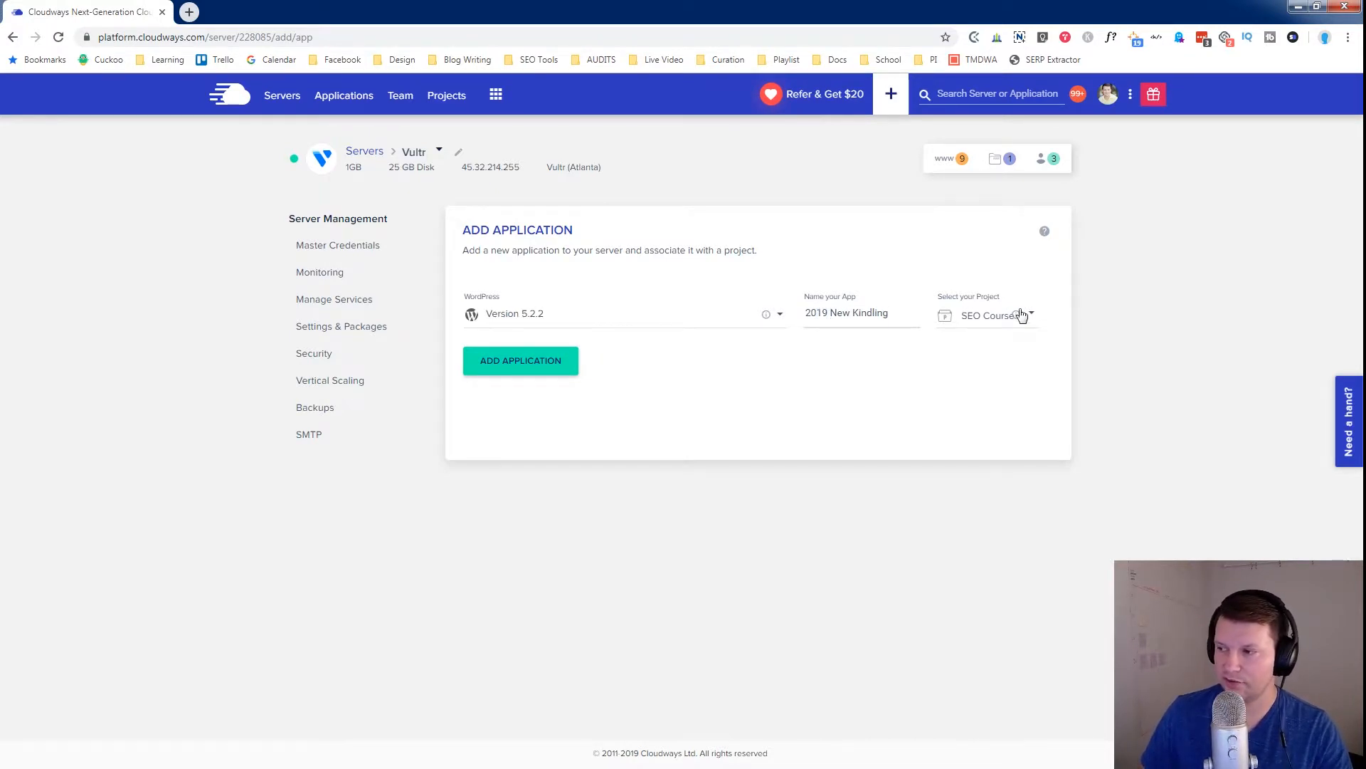
{"action": "mouse_move", "coordinate": [1016, 314]}
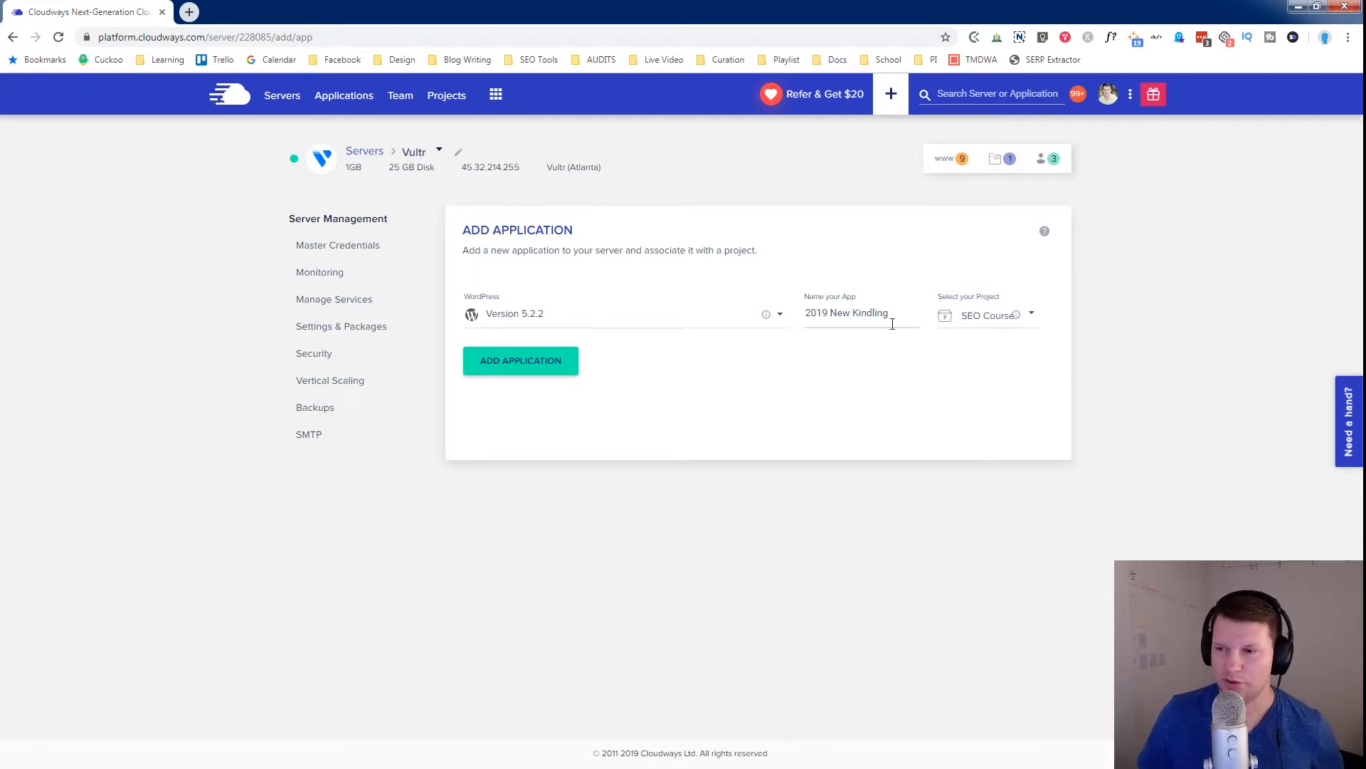
{"action": "left_click", "coordinate": [503, 365]}
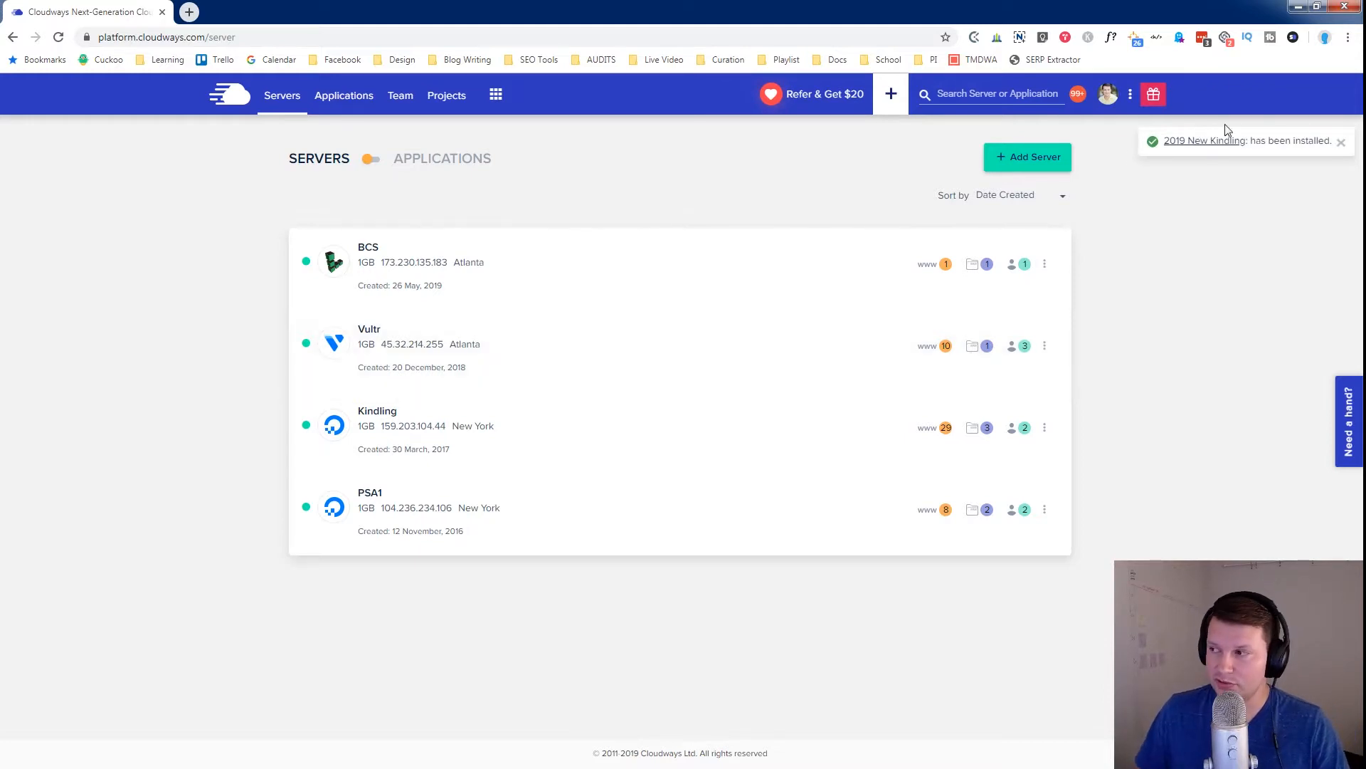
Step: Sort the applications list by Date Created and open the 2019 New Kindling application
{"action": "left_click", "coordinate": [353, 104]}
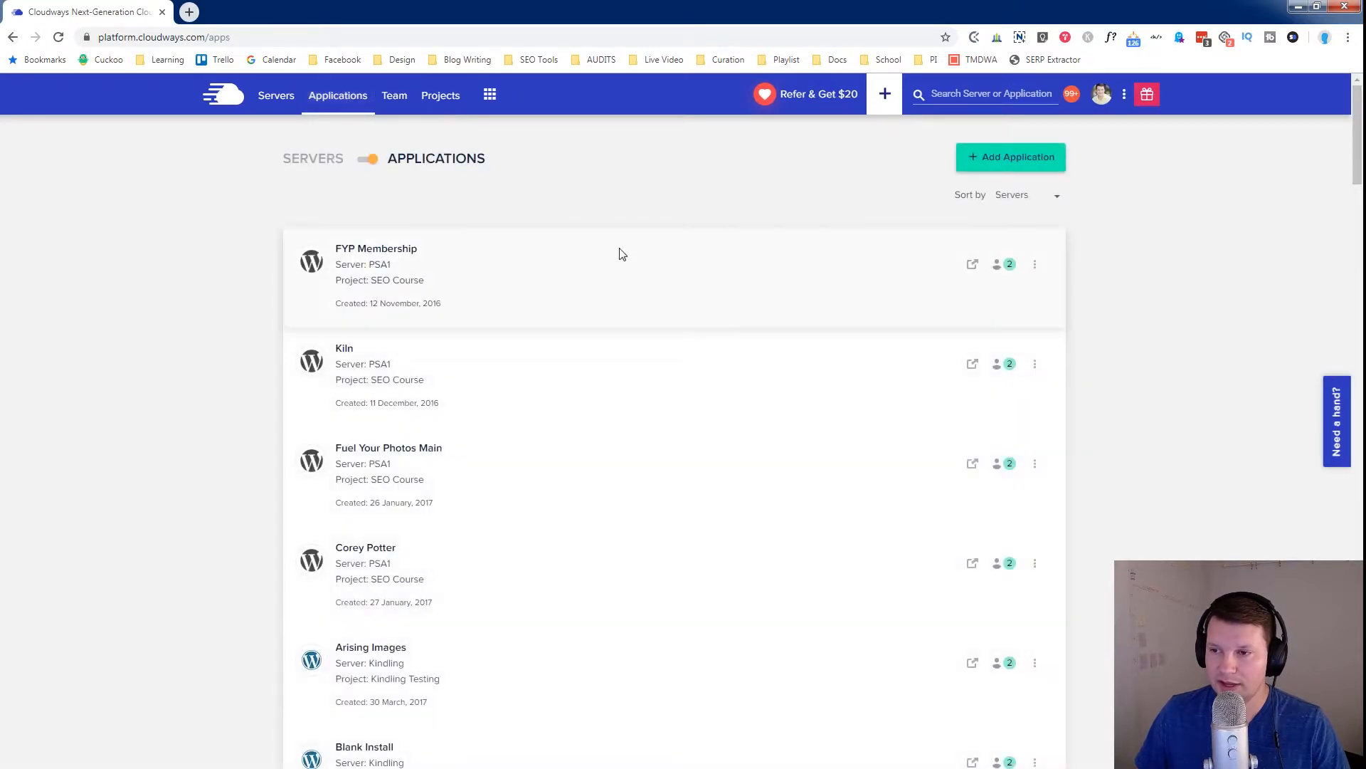
{"action": "left_click", "coordinate": [1022, 203]}
{"action": "left_click", "coordinate": [1025, 133]}
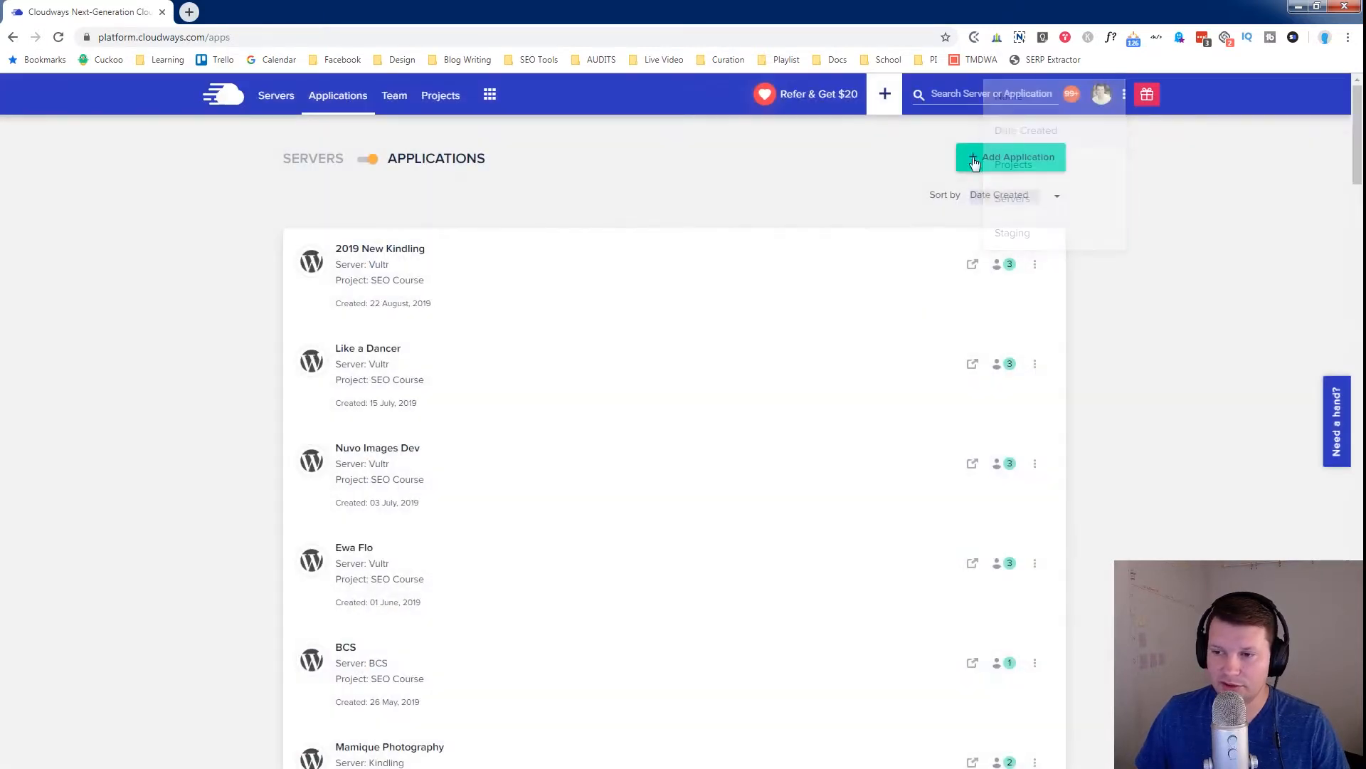
{"action": "left_click", "coordinate": [565, 267]}
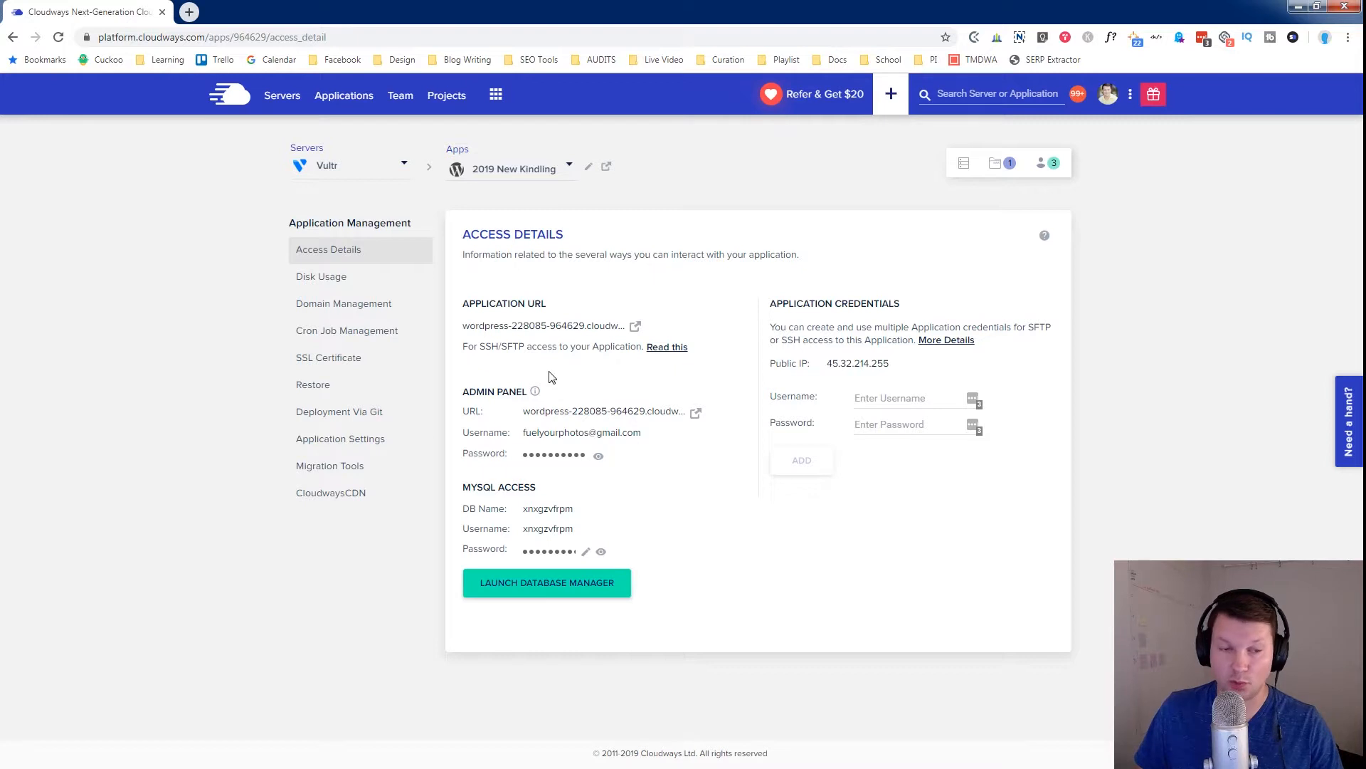
Step: Disable Varnish in the general application settings of 2019 New Kindling and confirm the change
{"action": "left_click", "coordinate": [373, 446]}
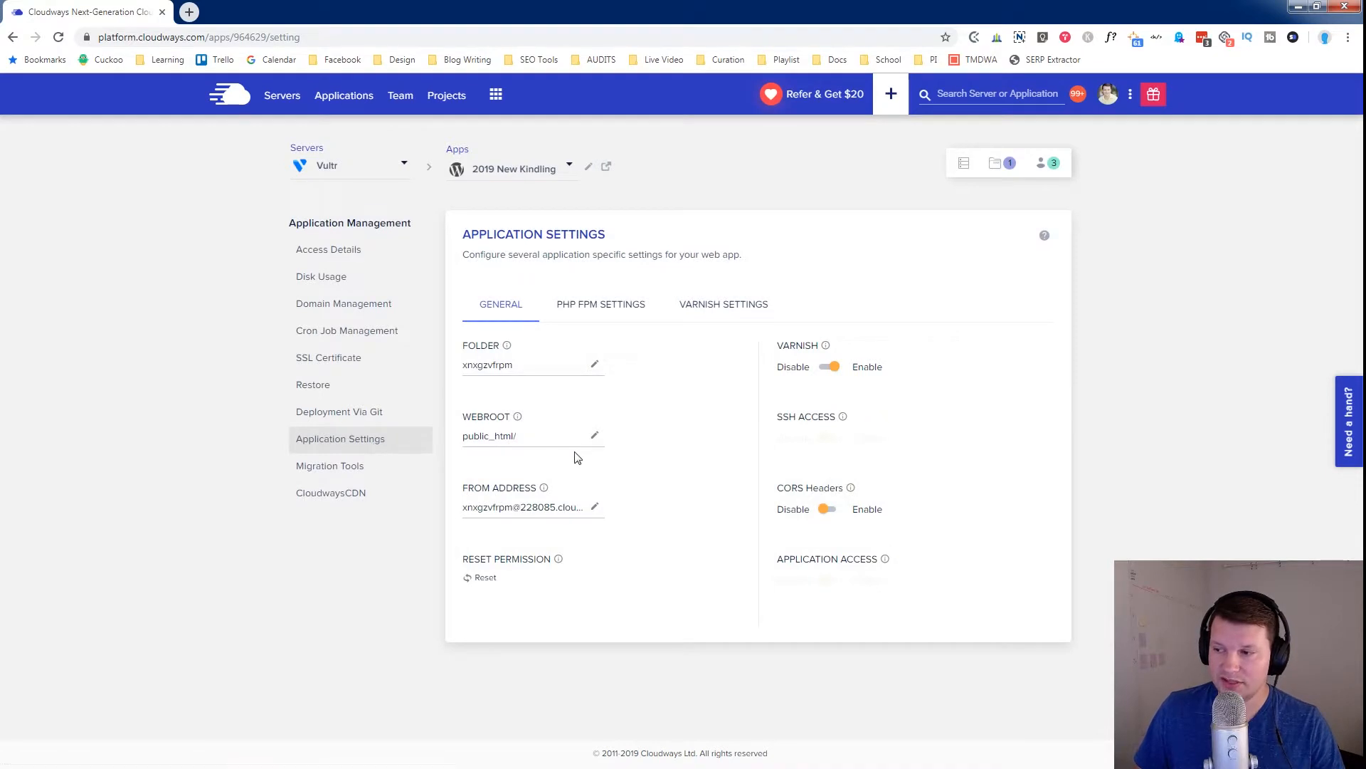
{"action": "left_click", "coordinate": [829, 367]}
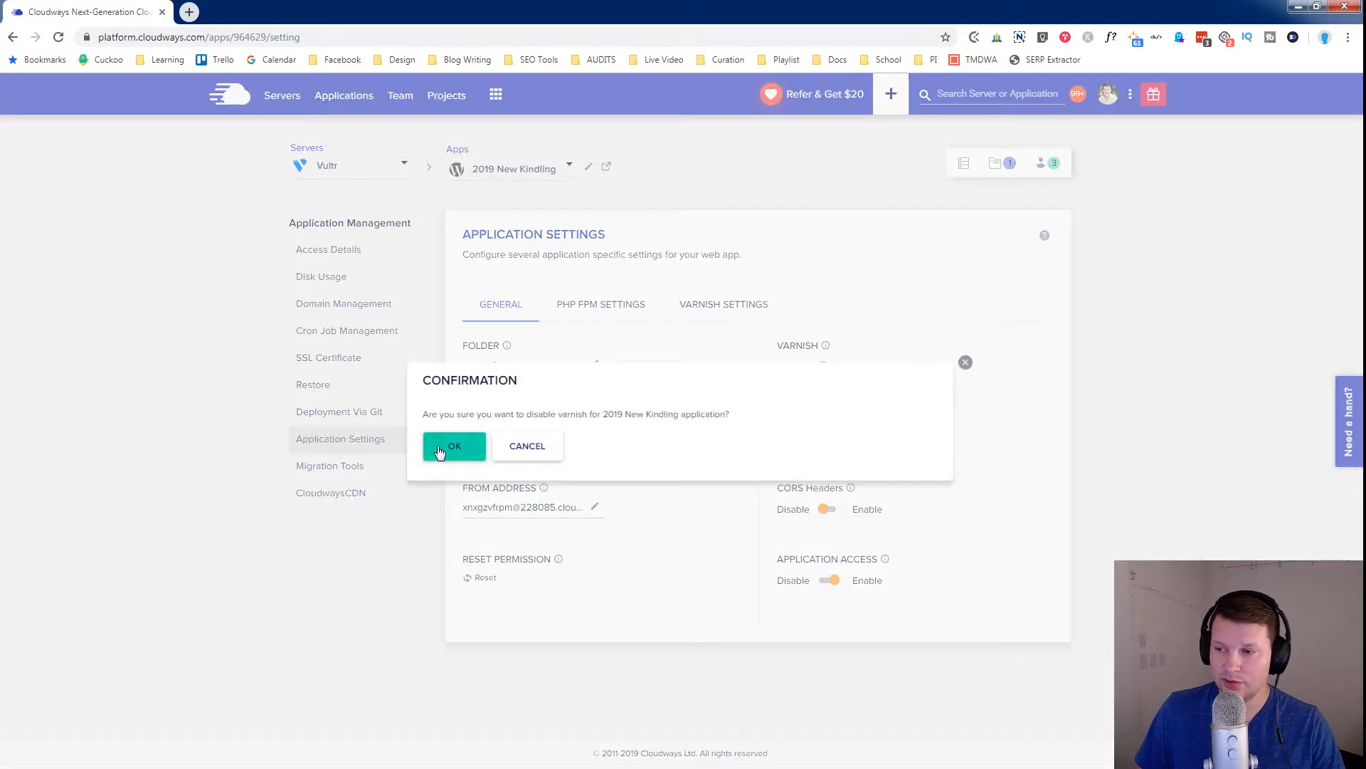
{"action": "left_click", "coordinate": [440, 447]}
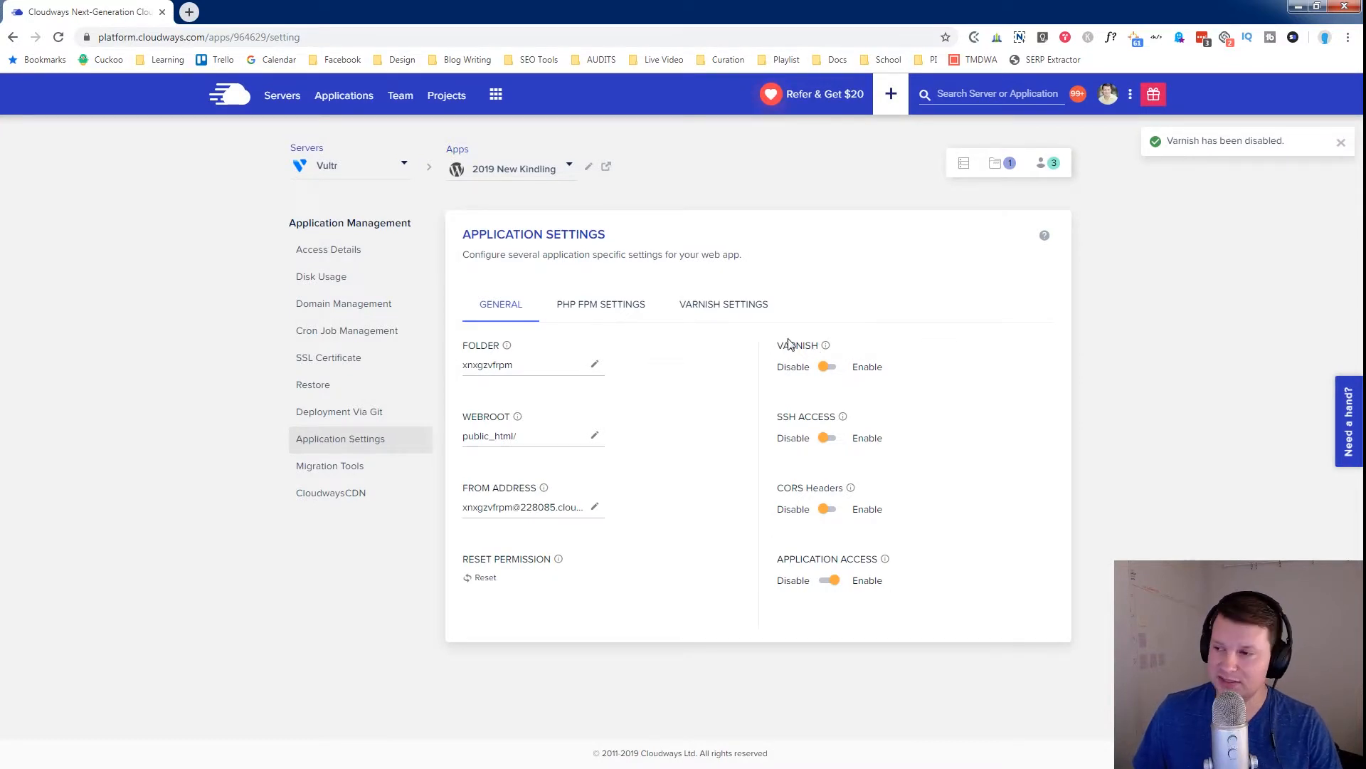
{"action": "mouse_move", "coordinate": [826, 346]}
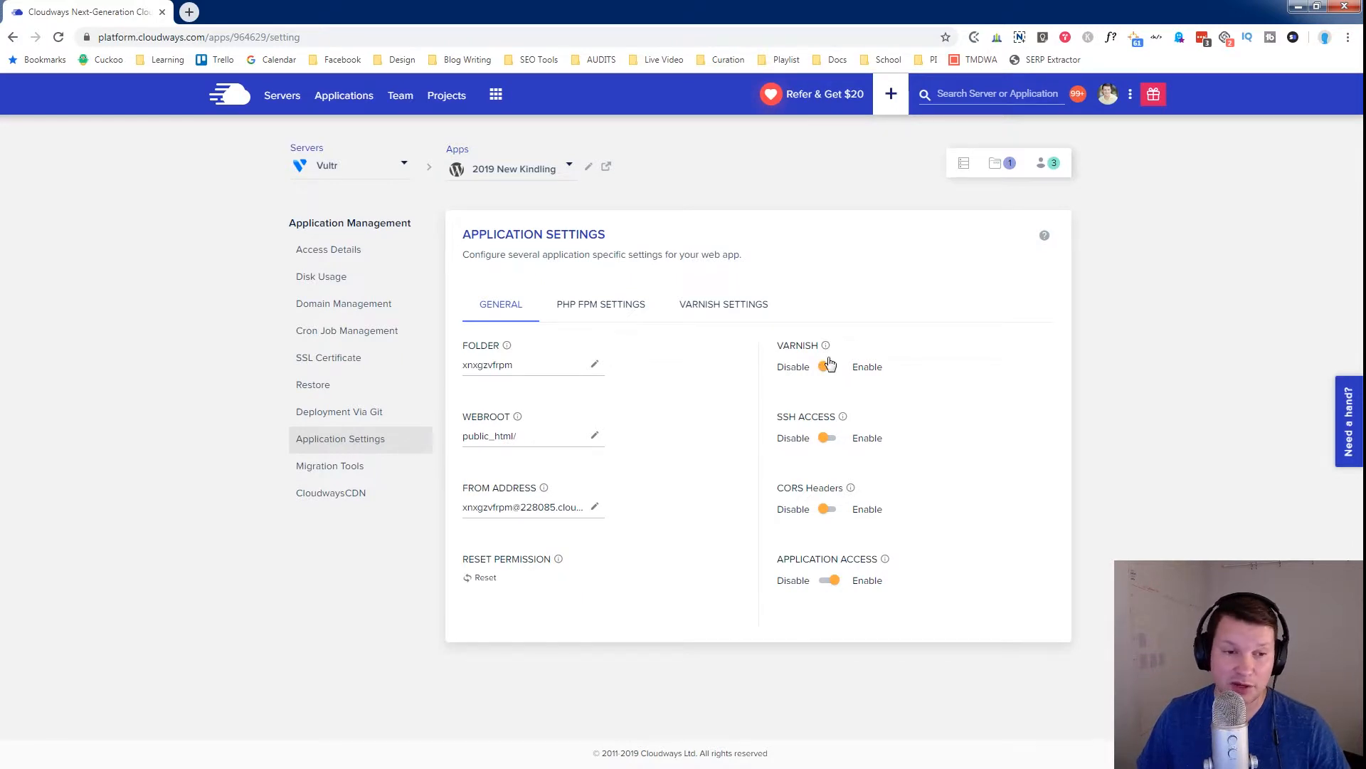
Step: Enable SSH access for the 2019 New Kindling application and return to its access details
{"action": "left_click", "coordinate": [828, 435]}
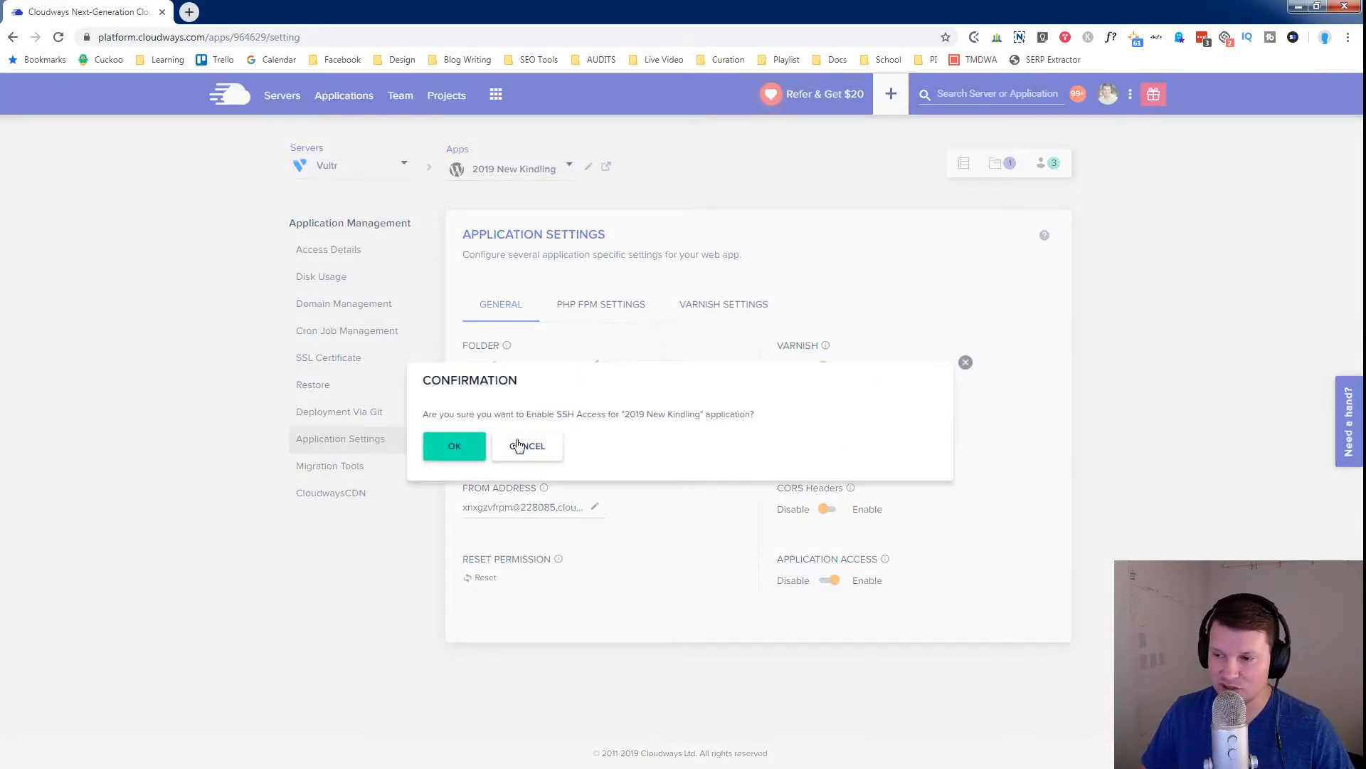
{"action": "left_click", "coordinate": [451, 443]}
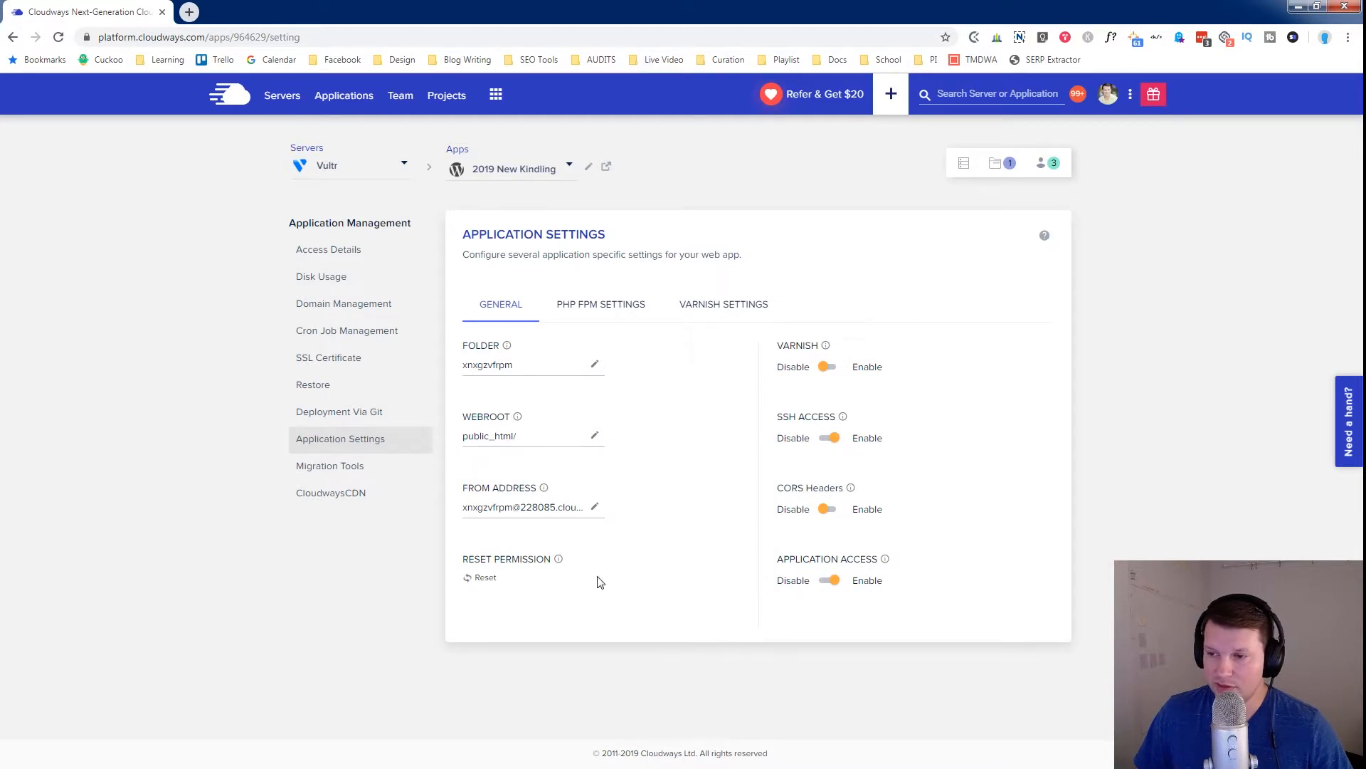
{"action": "left_click", "coordinate": [338, 255]}
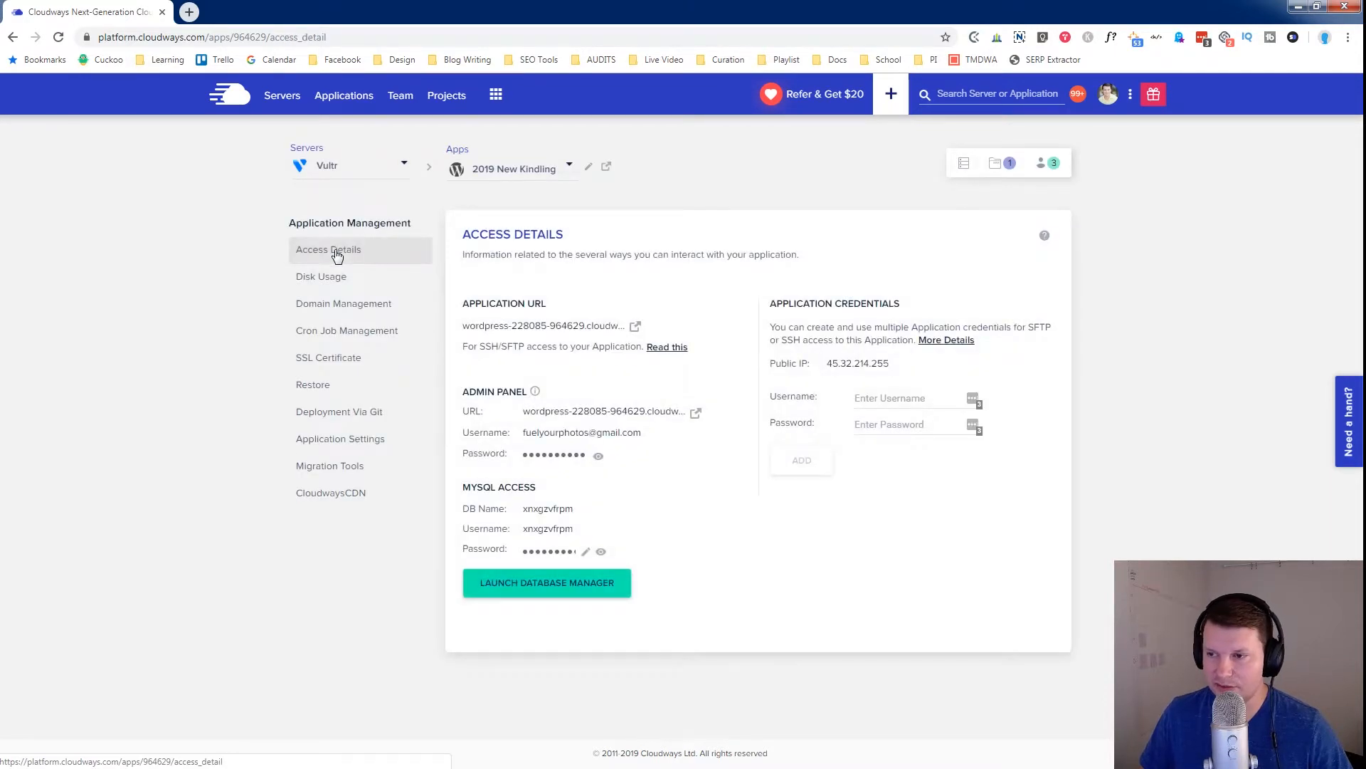
Step: Open the application URL to review the default WordPress site from start to end, and return to the Cloudways access details
{"action": "left_click", "coordinate": [635, 327]}
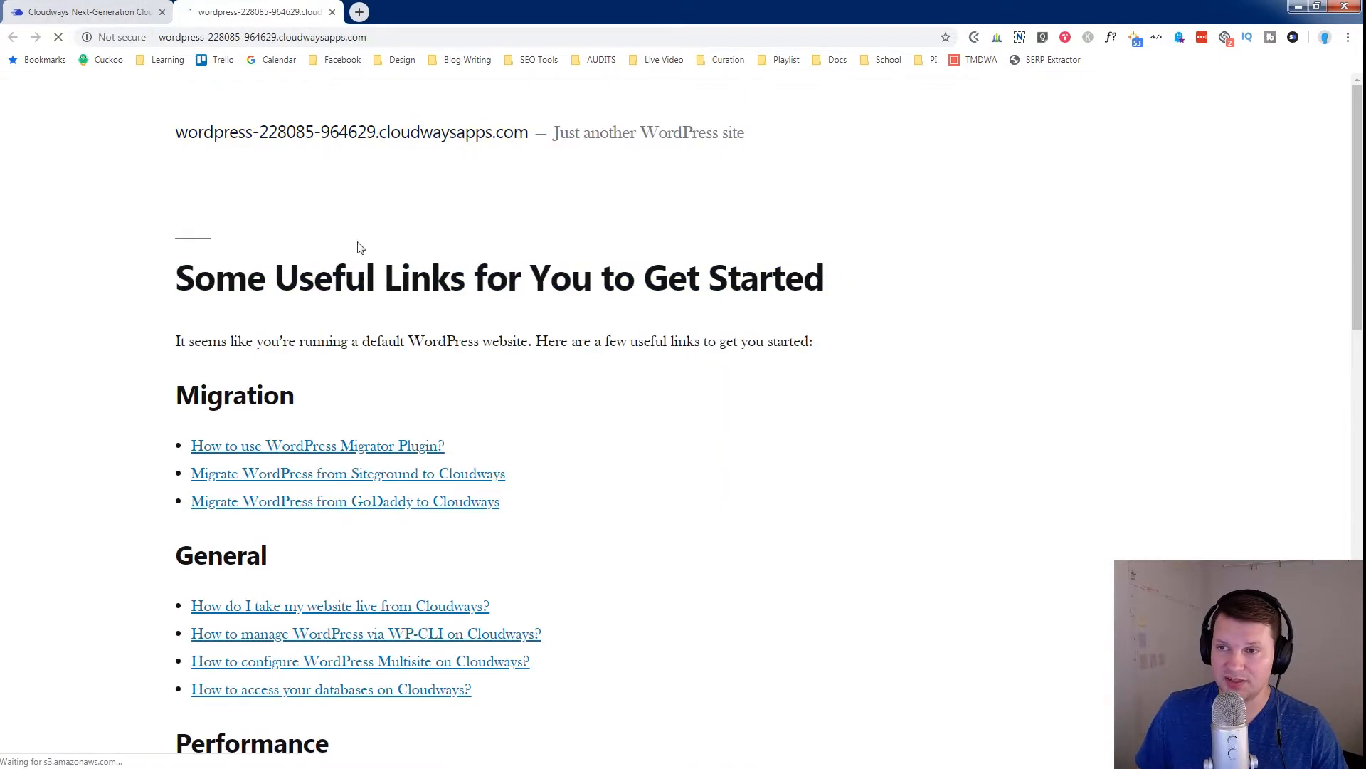
{"action": "scroll", "coordinate": [583, 482], "scroll_direction": "down", "scroll_amount": 15}
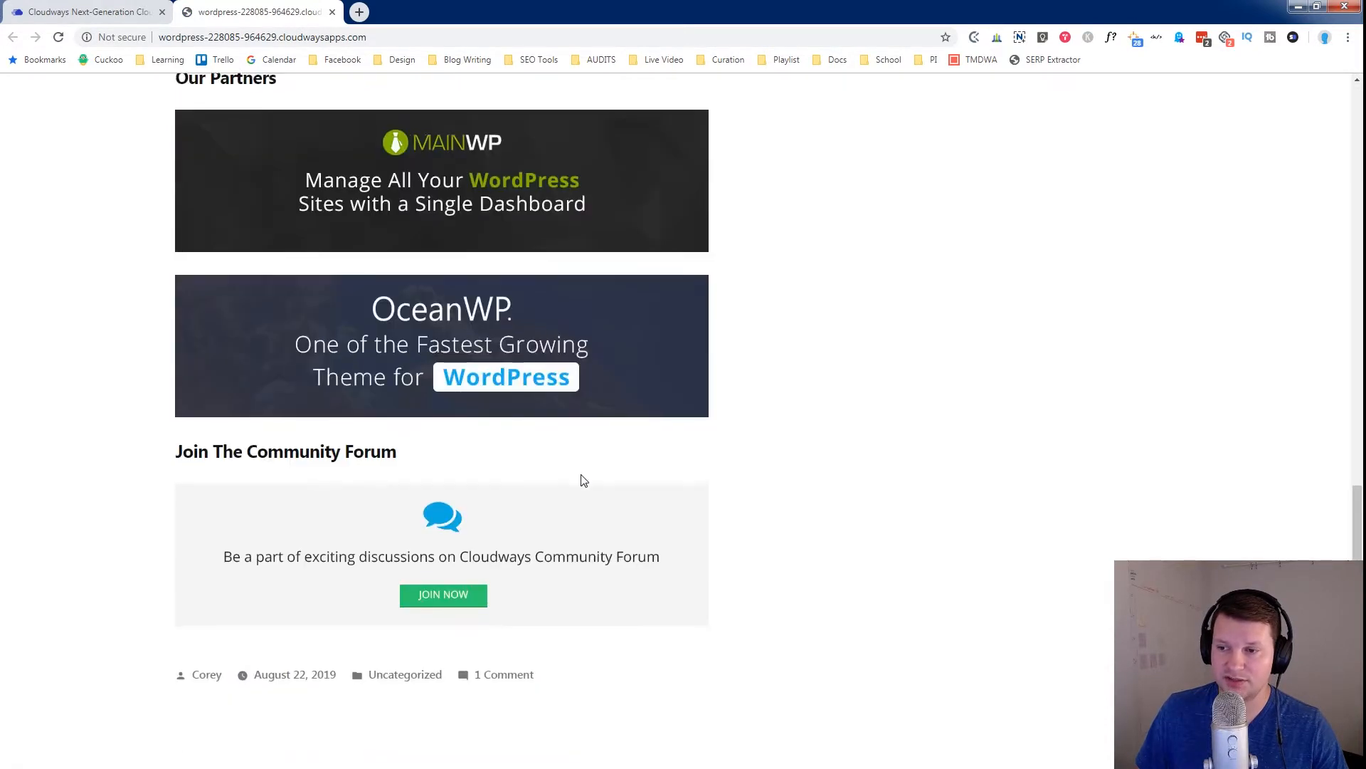
{"action": "scroll", "coordinate": [583, 483], "scroll_direction": "up", "scroll_amount": 15}
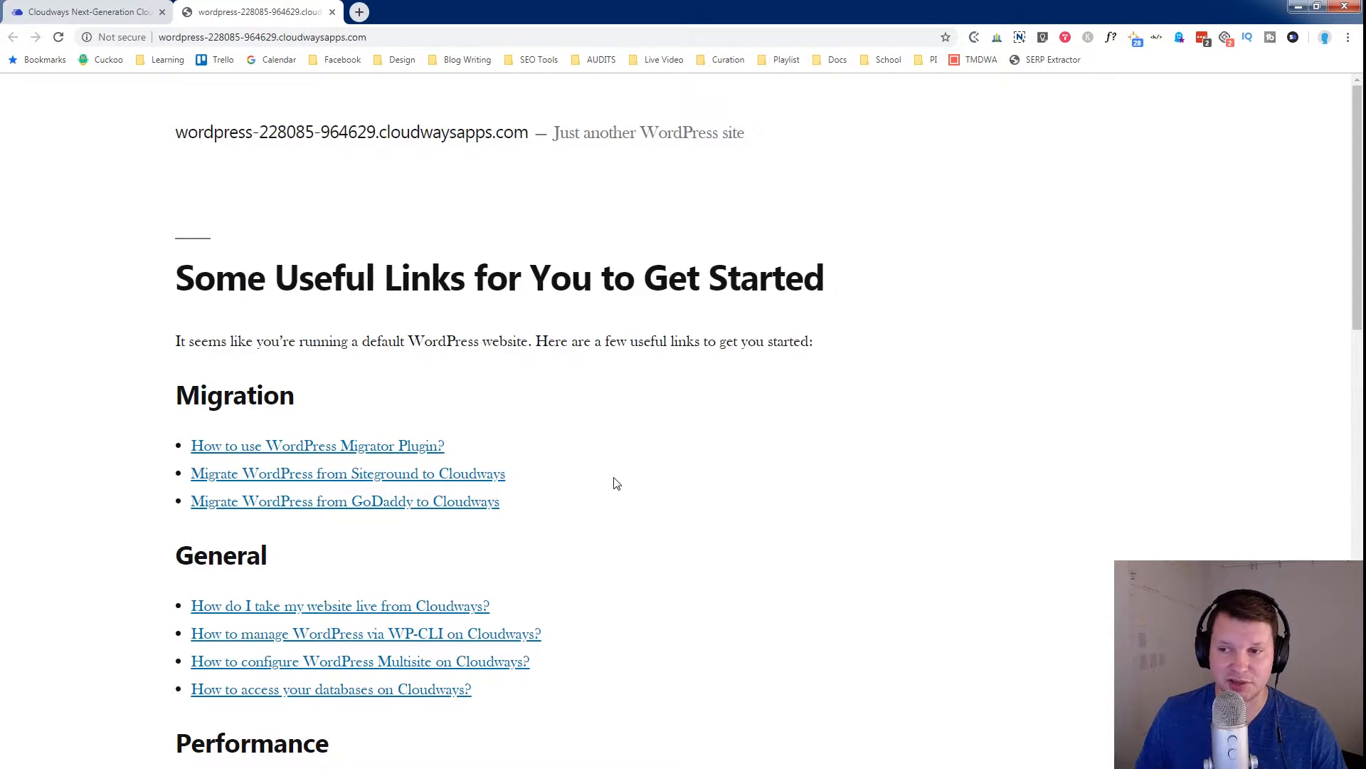
{"action": "left_click", "coordinate": [109, 15]}
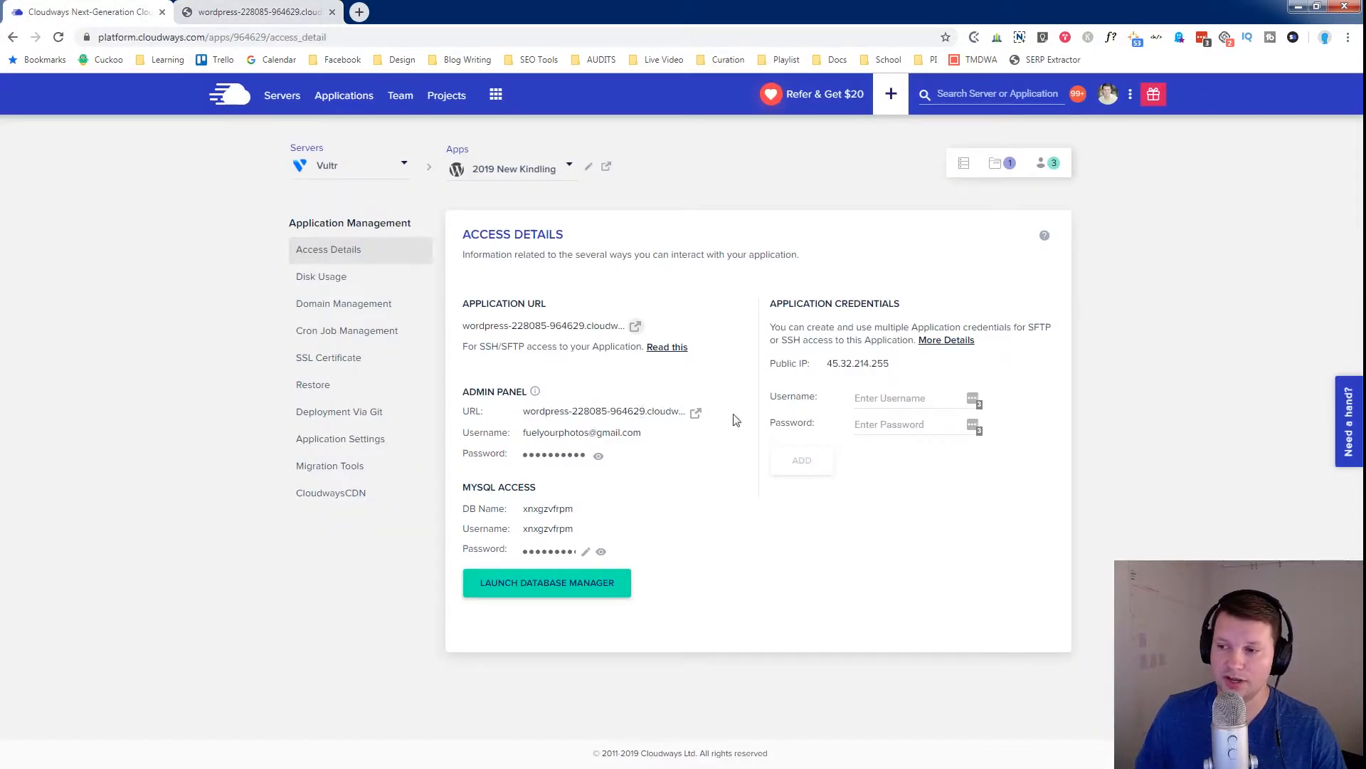
Step: Log in to the WordPress admin panel with the admin password copied from the access details, and decline the LastPass password update
{"action": "left_click", "coordinate": [695, 412]}
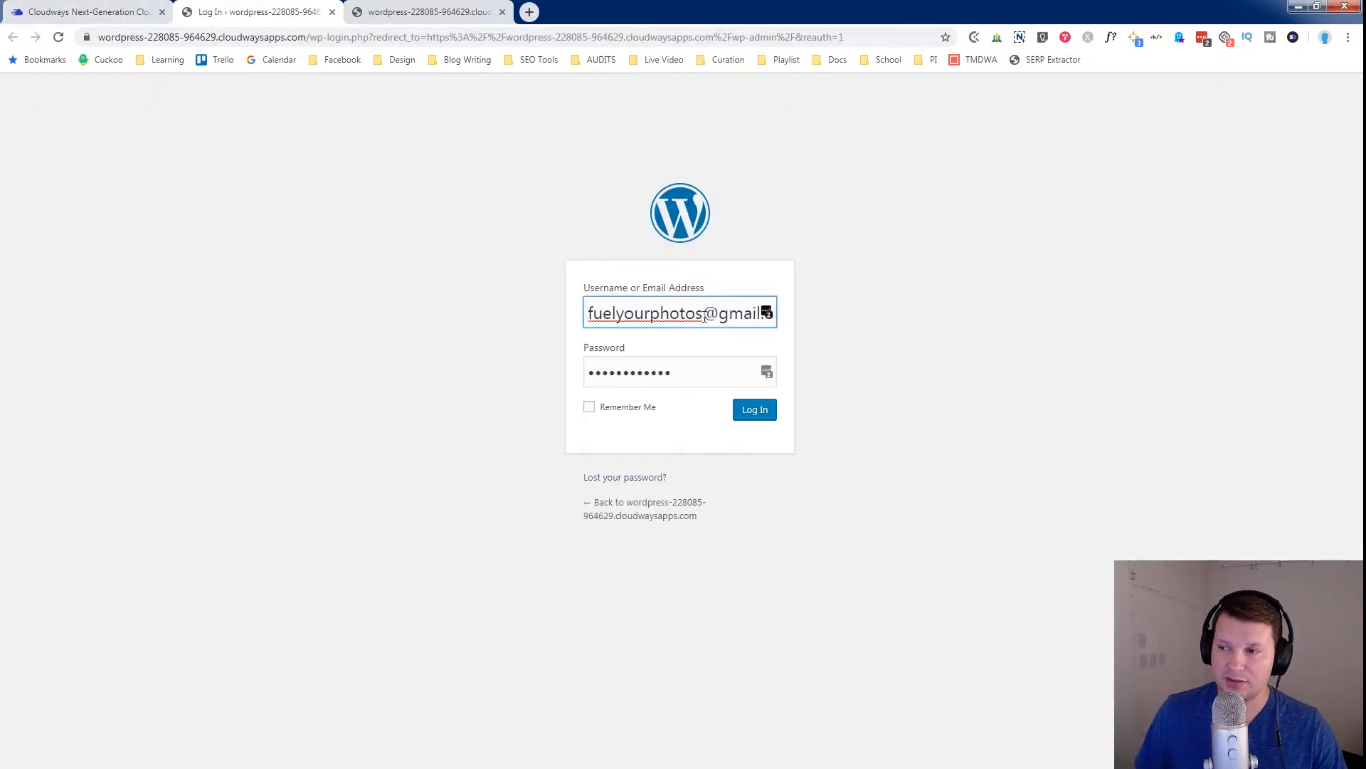
{"action": "left_click", "coordinate": [103, 15]}
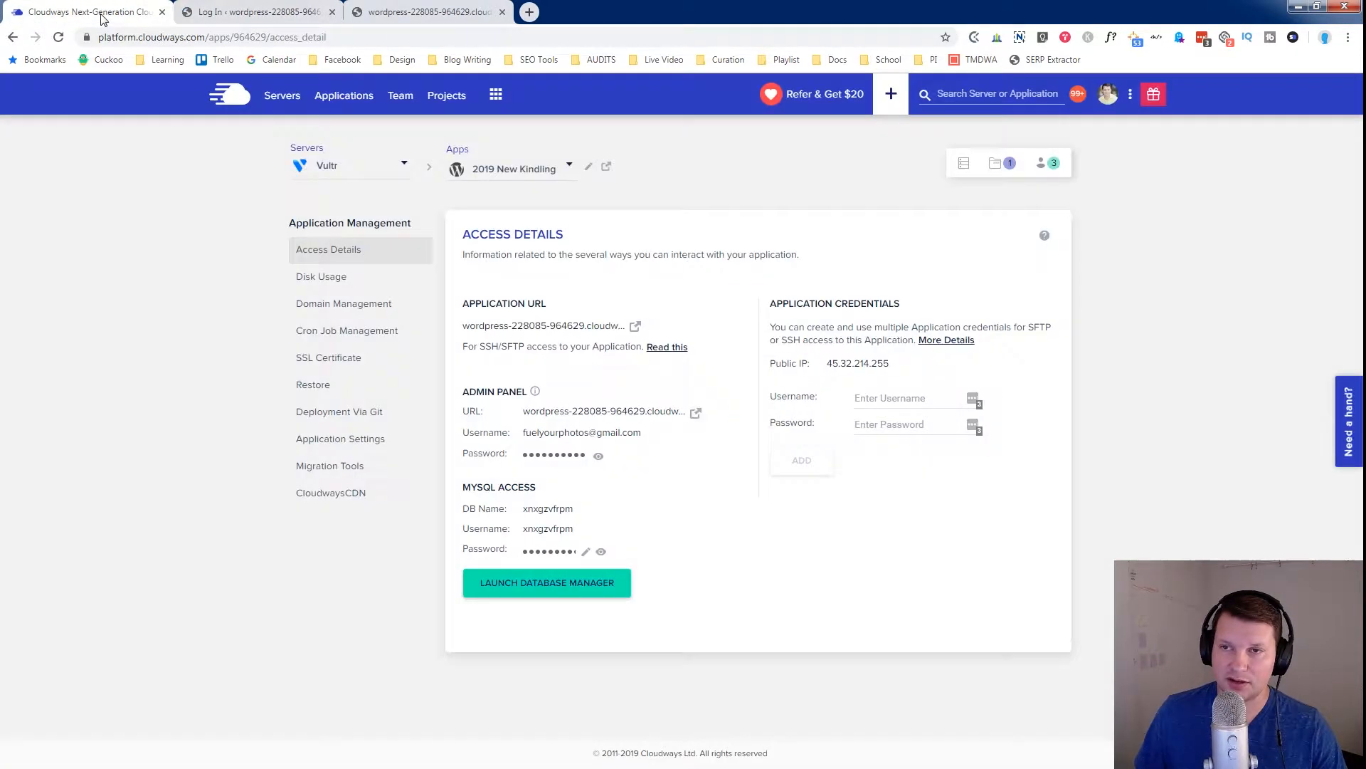
{"action": "left_click", "coordinate": [560, 459]}
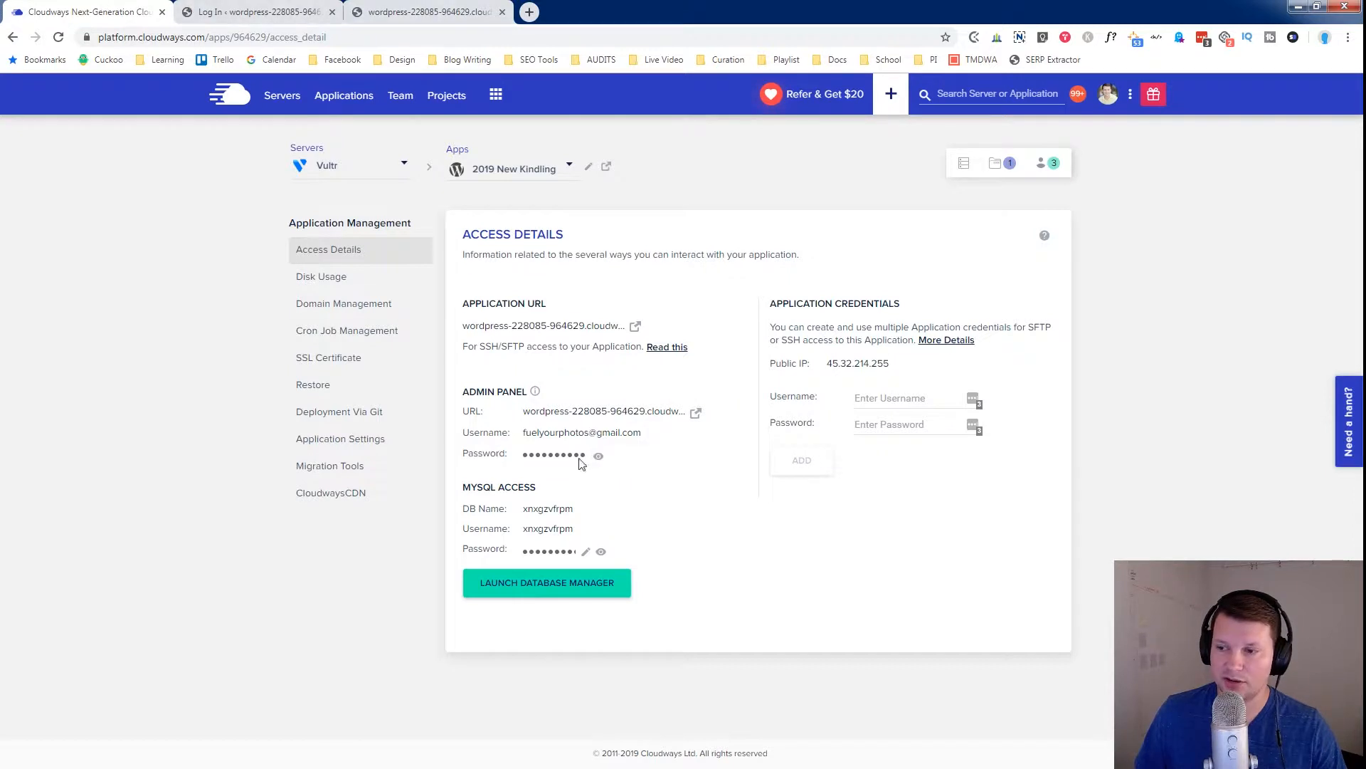
{"action": "left_click", "coordinate": [256, 13]}
{"action": "left_click_drag", "start_coordinate": [673, 374], "coordinate": [288, 365]}
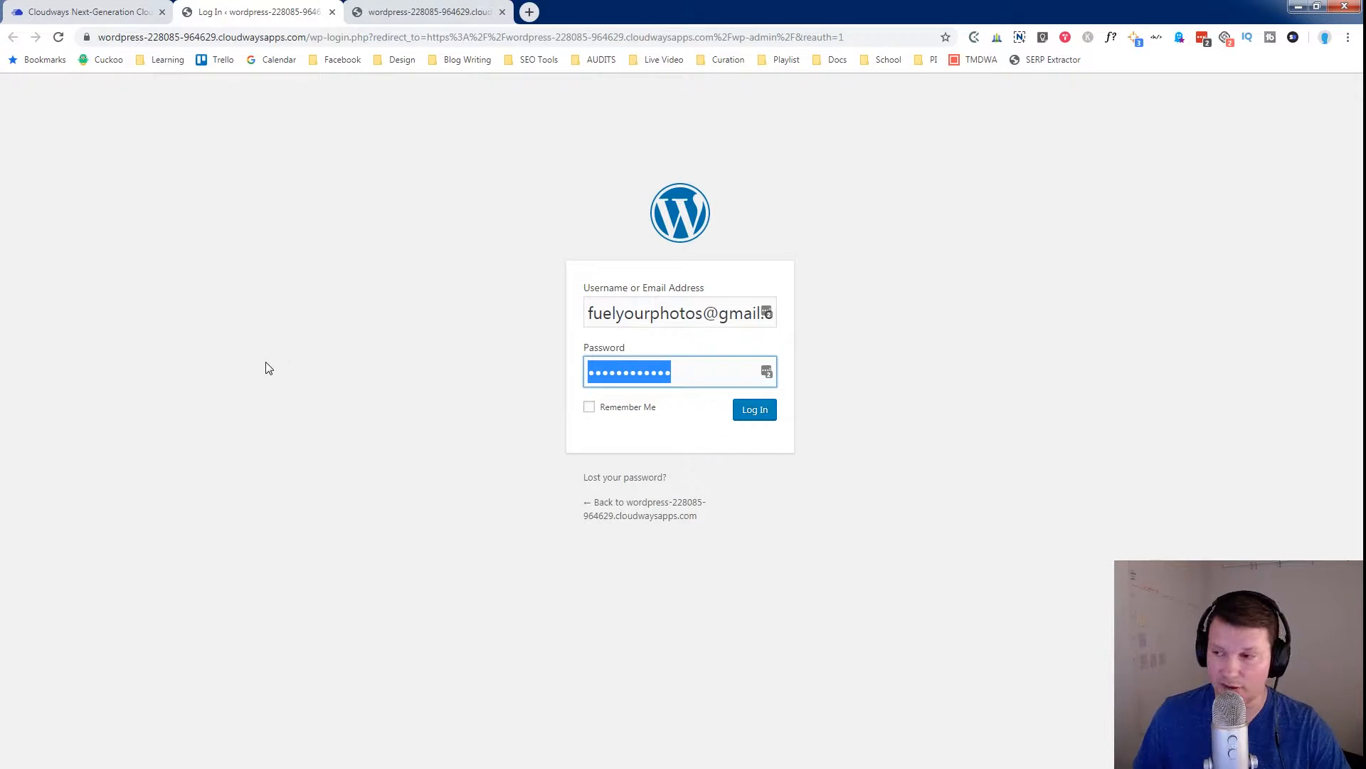
{"action": "key", "text": "ctrl+v"}
{"action": "left_click", "coordinate": [754, 411]}
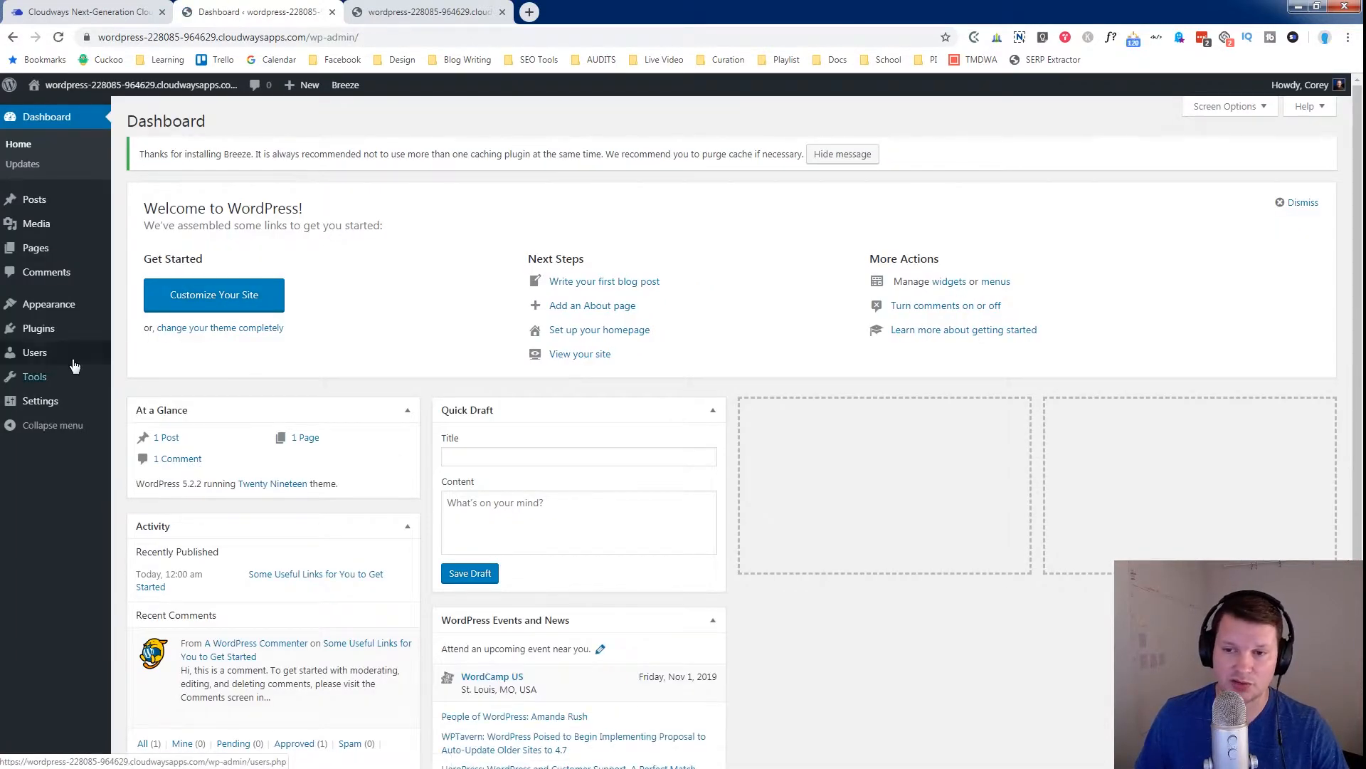
{"action": "mouse_move", "coordinate": [39, 364]}
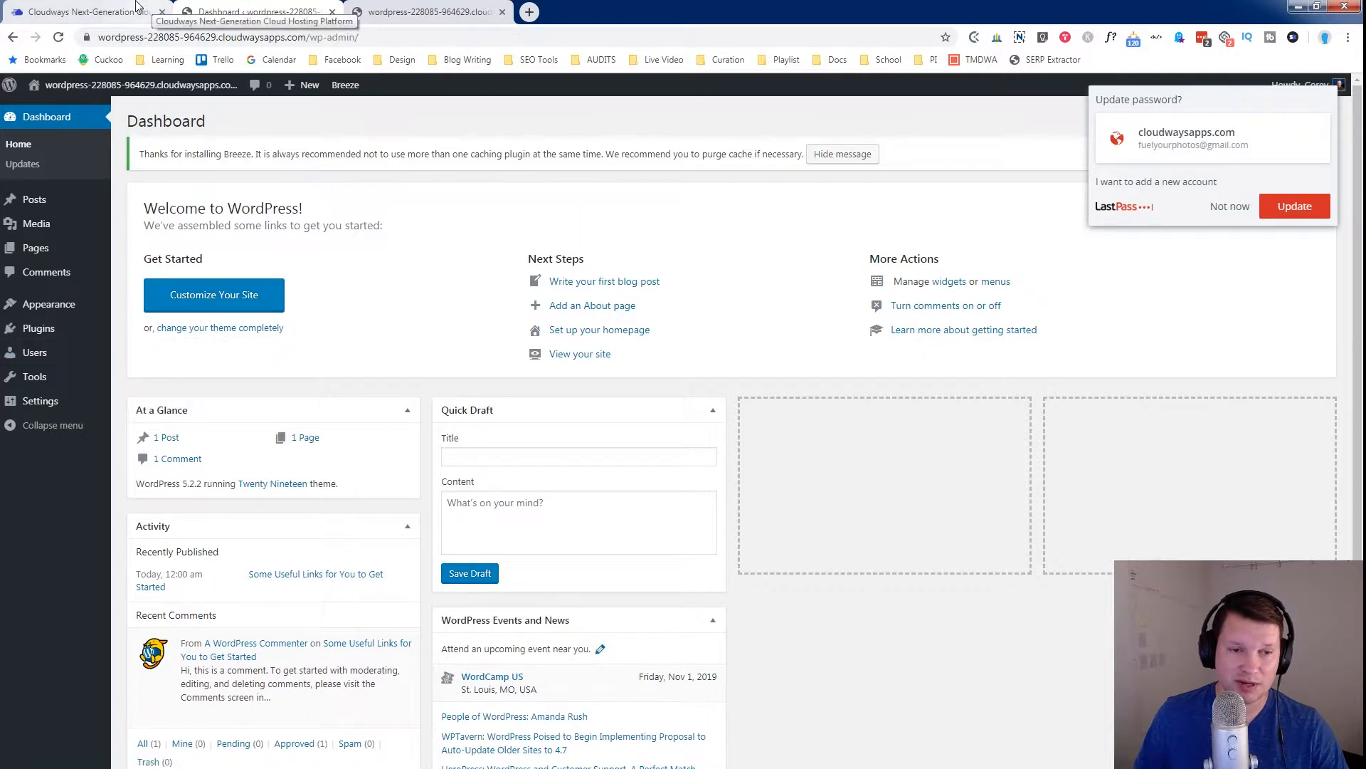
{"action": "mouse_move", "coordinate": [107, 313]}
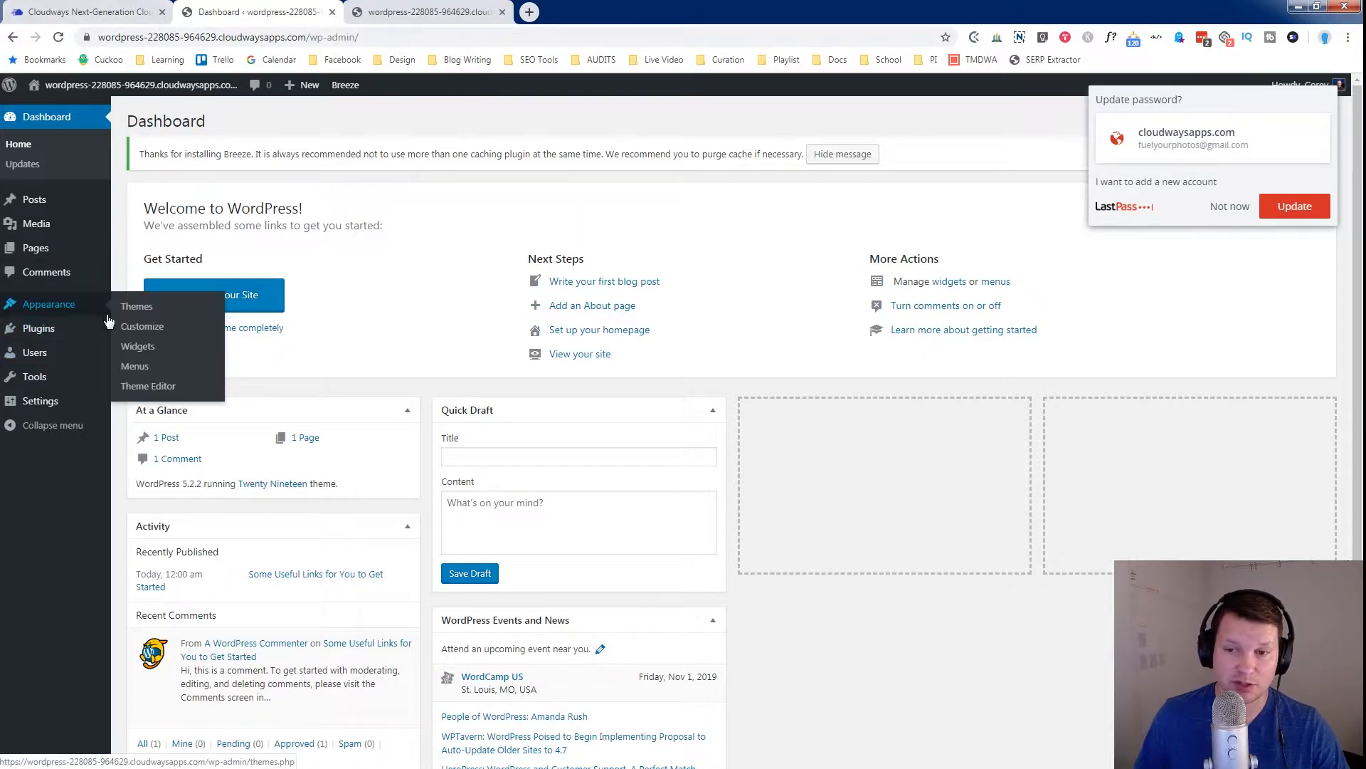
{"action": "left_click", "coordinate": [1212, 210]}
{"action": "left_click", "coordinate": [89, 12]}
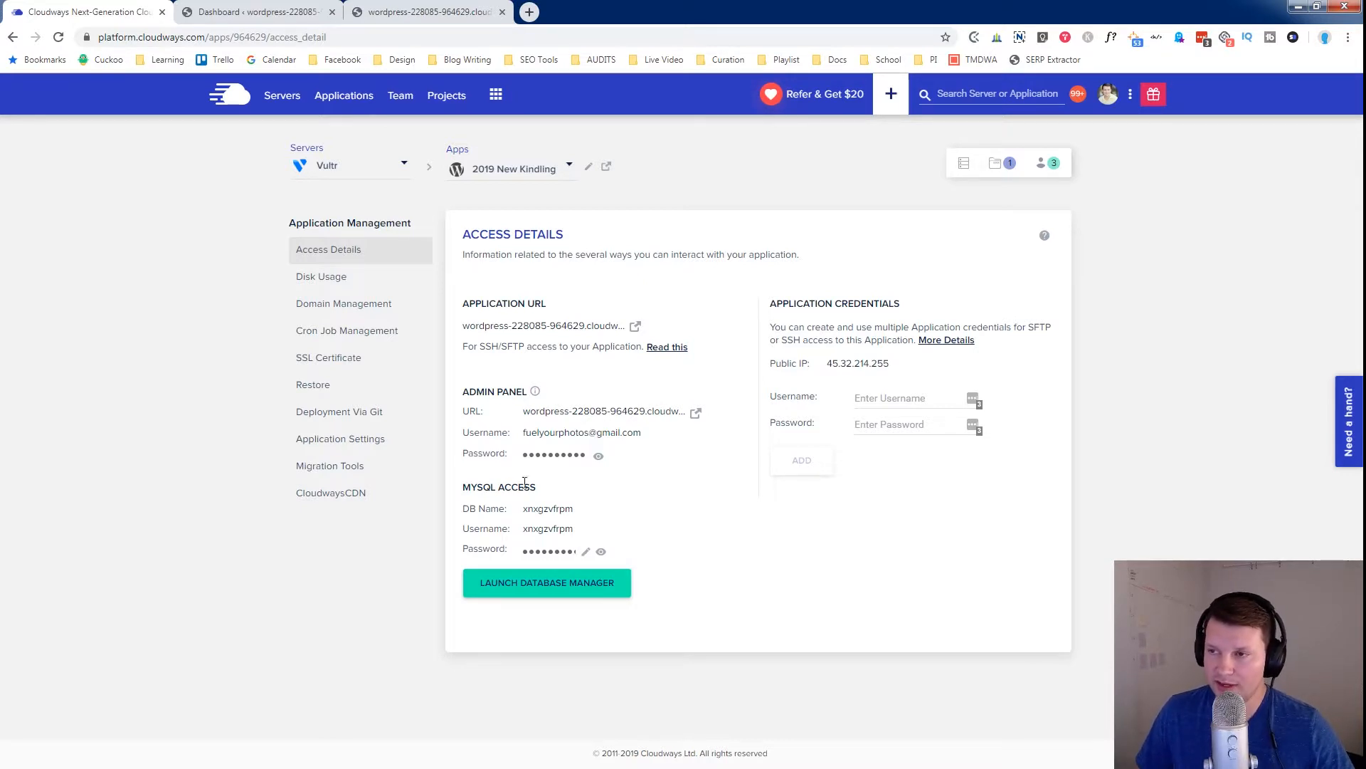
{"action": "left_click", "coordinate": [404, 5]}
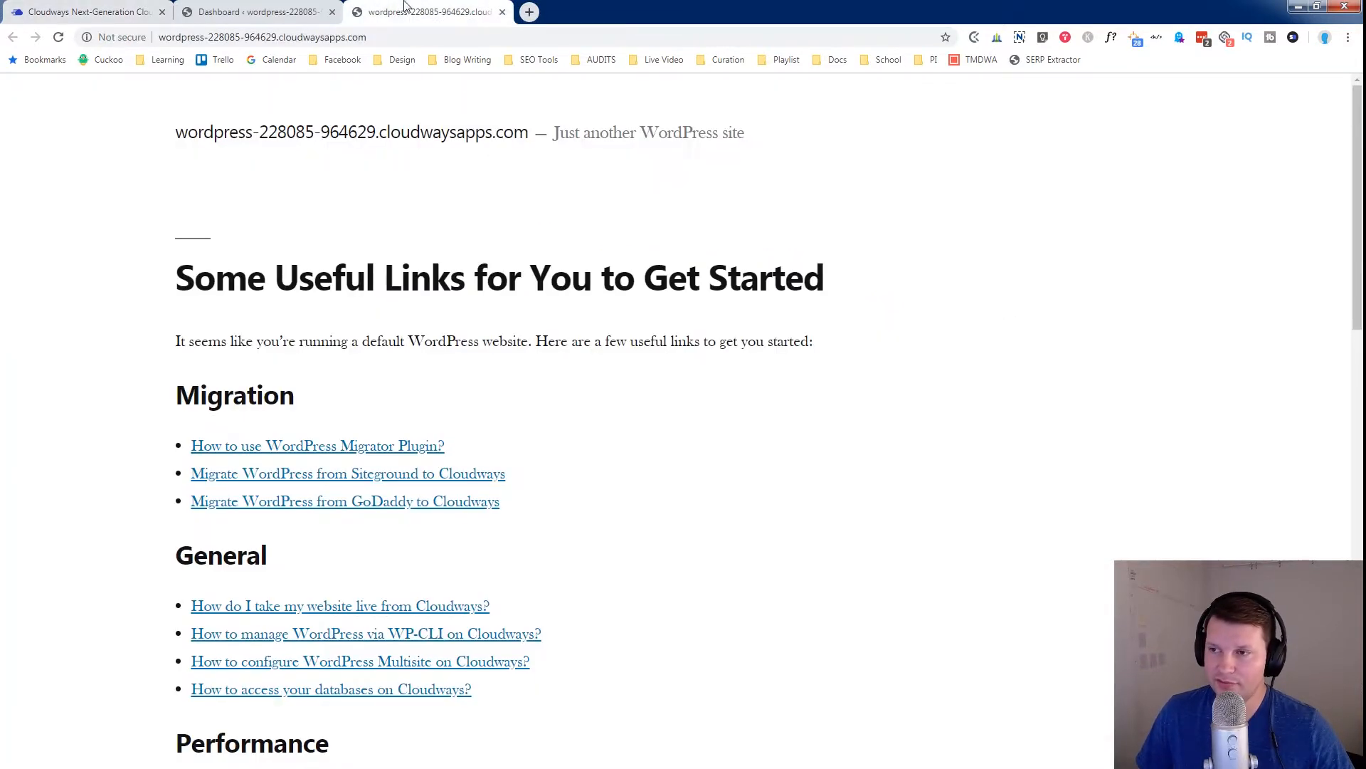
{"action": "left_click", "coordinate": [271, 7]}
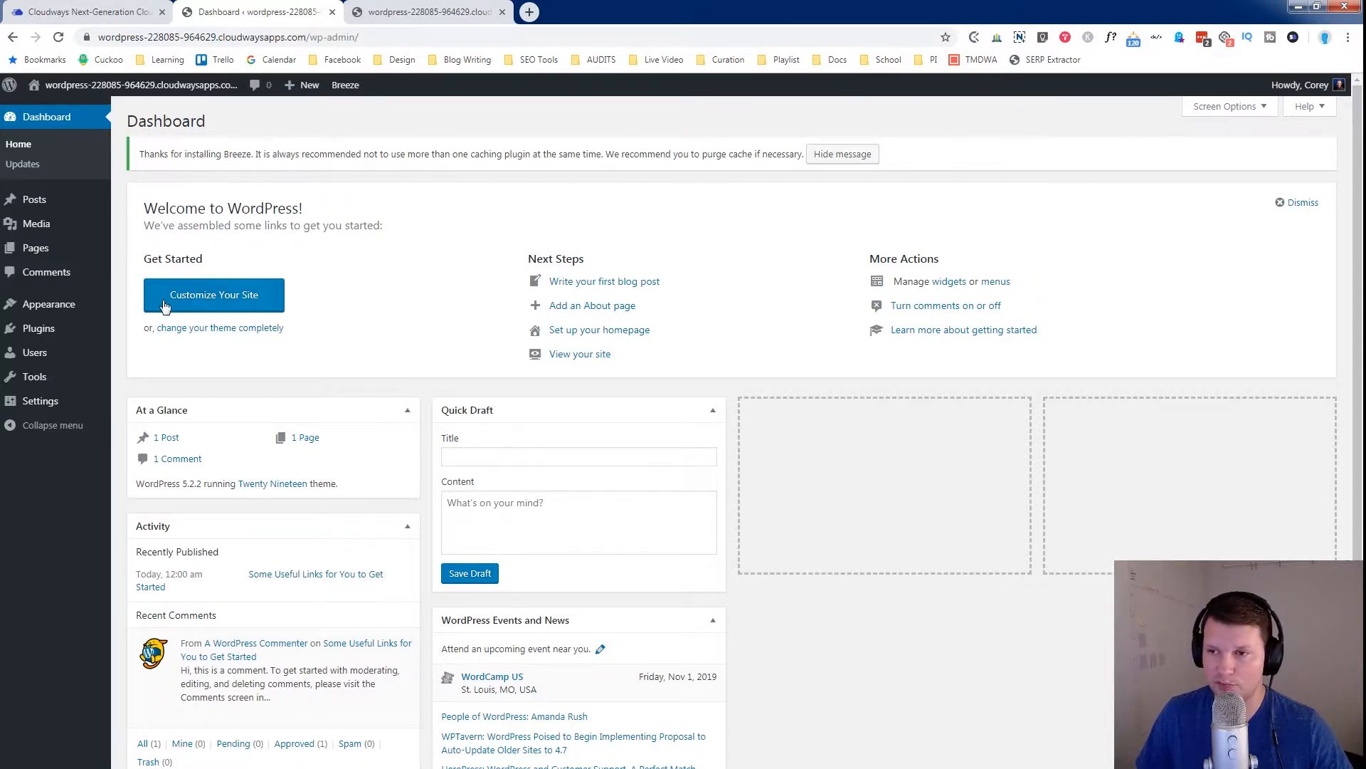
Step: Clear the dashboard of the Welcome panel, the Breeze notice, and the WordPress Events and News, Quick Draft and Activity boxes
{"action": "left_click", "coordinate": [1296, 205]}
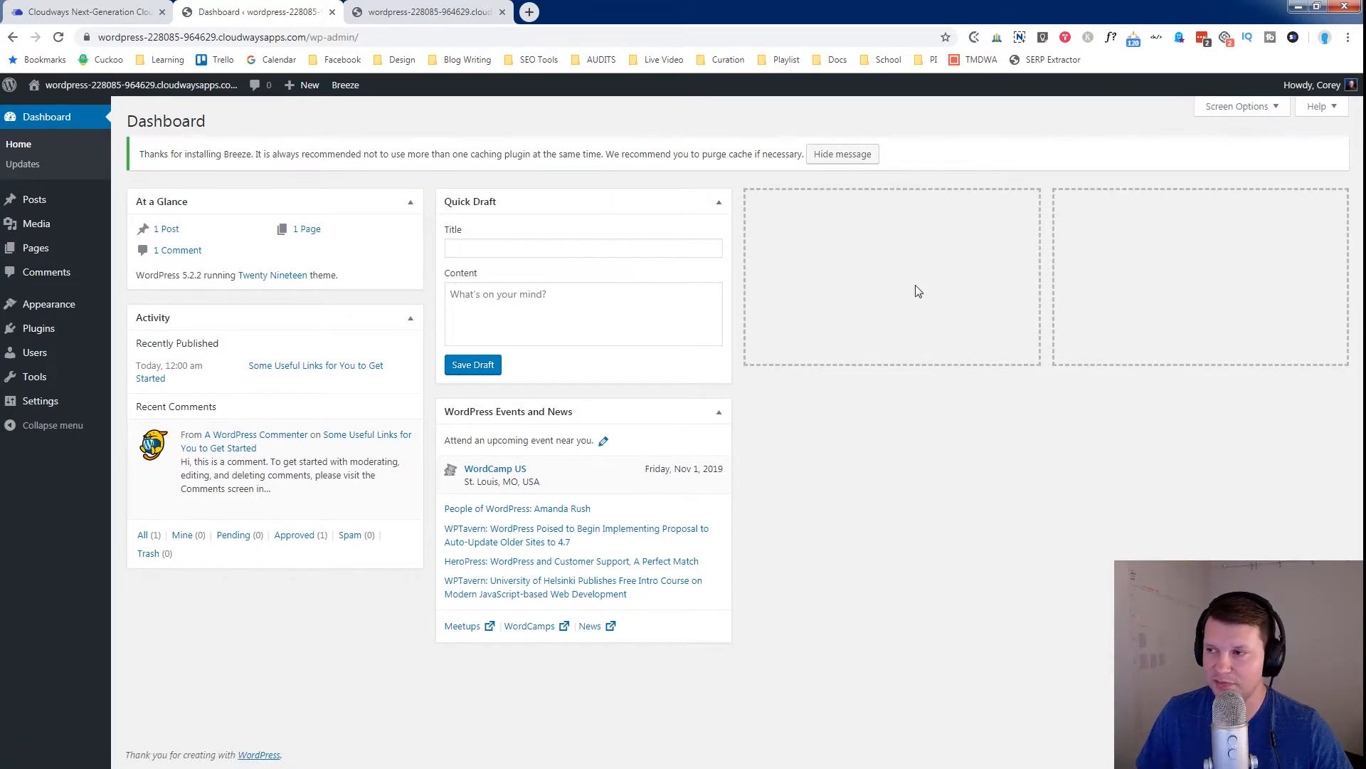
{"action": "left_click", "coordinate": [847, 153]}
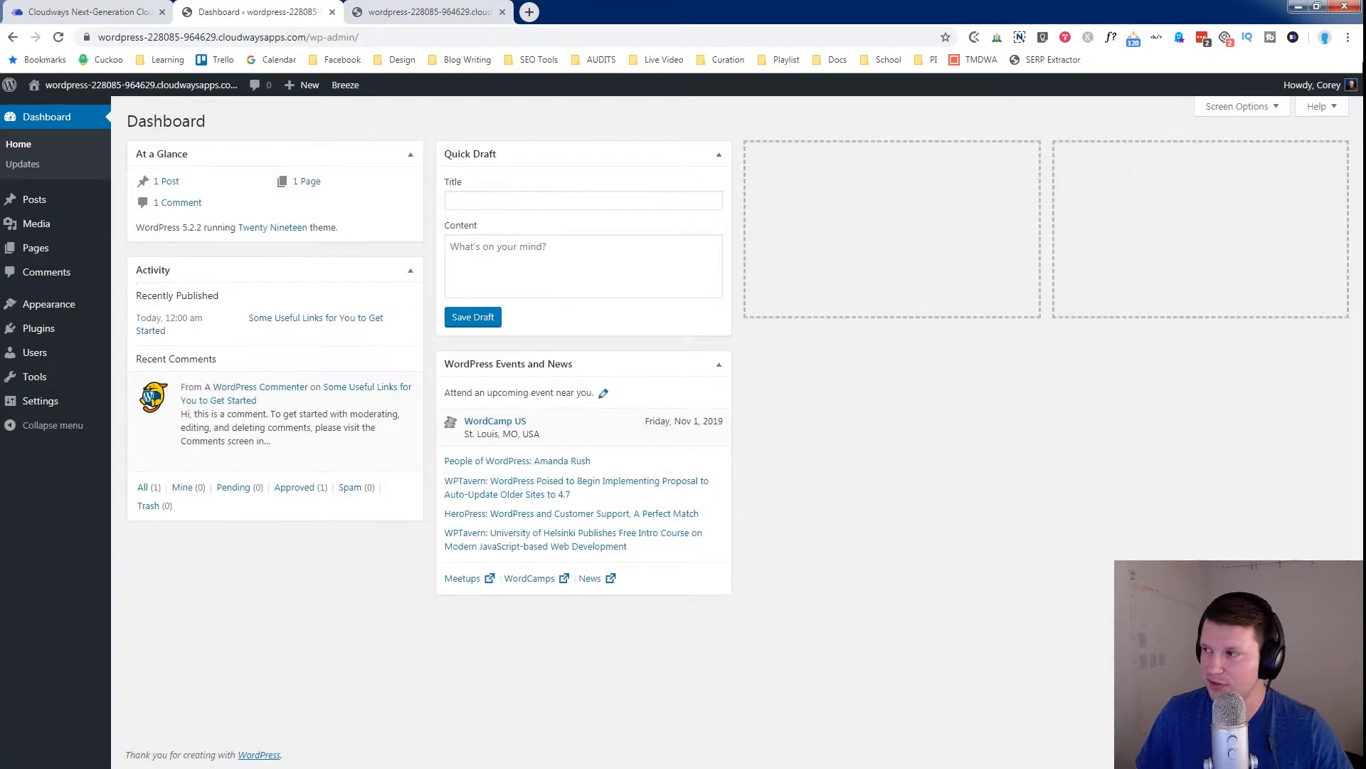
{"action": "left_click", "coordinate": [1258, 108]}
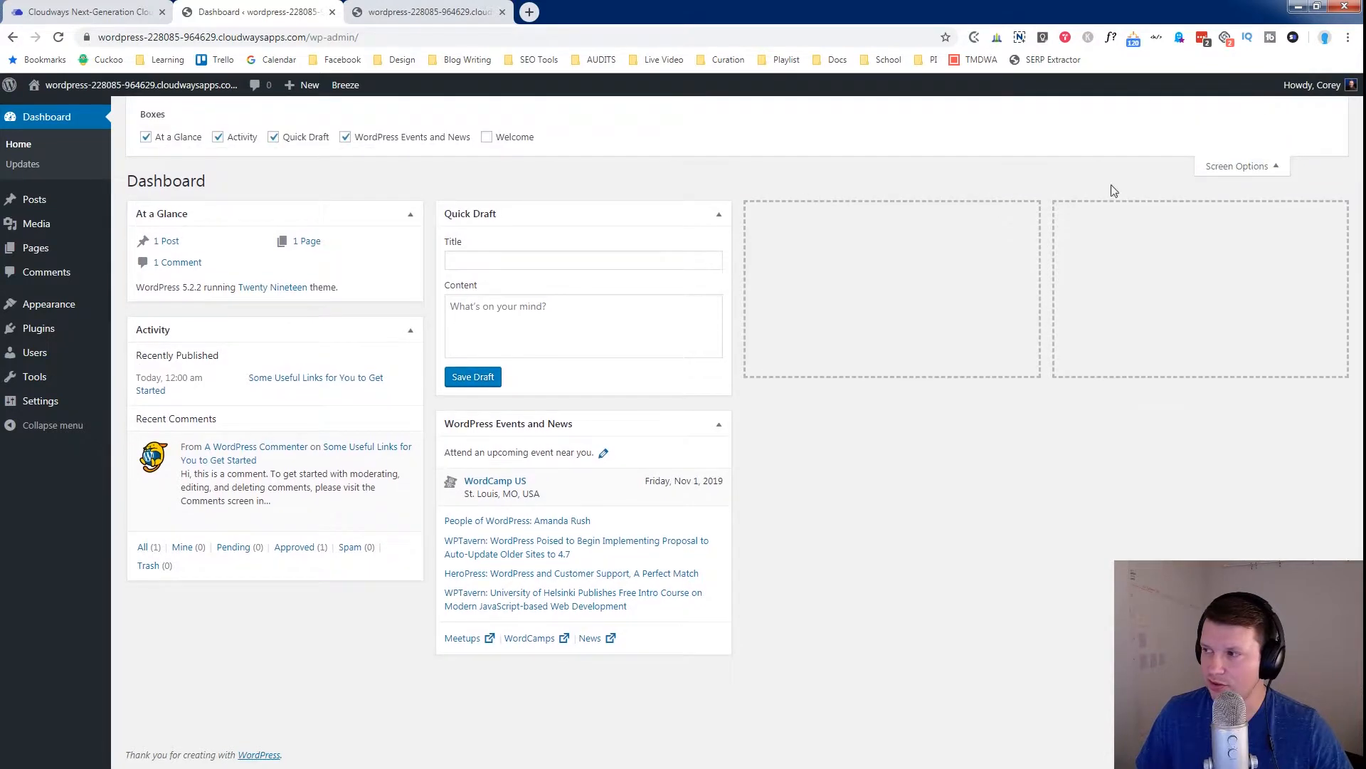
{"action": "left_click", "coordinate": [345, 137]}
{"action": "left_click", "coordinate": [274, 138]}
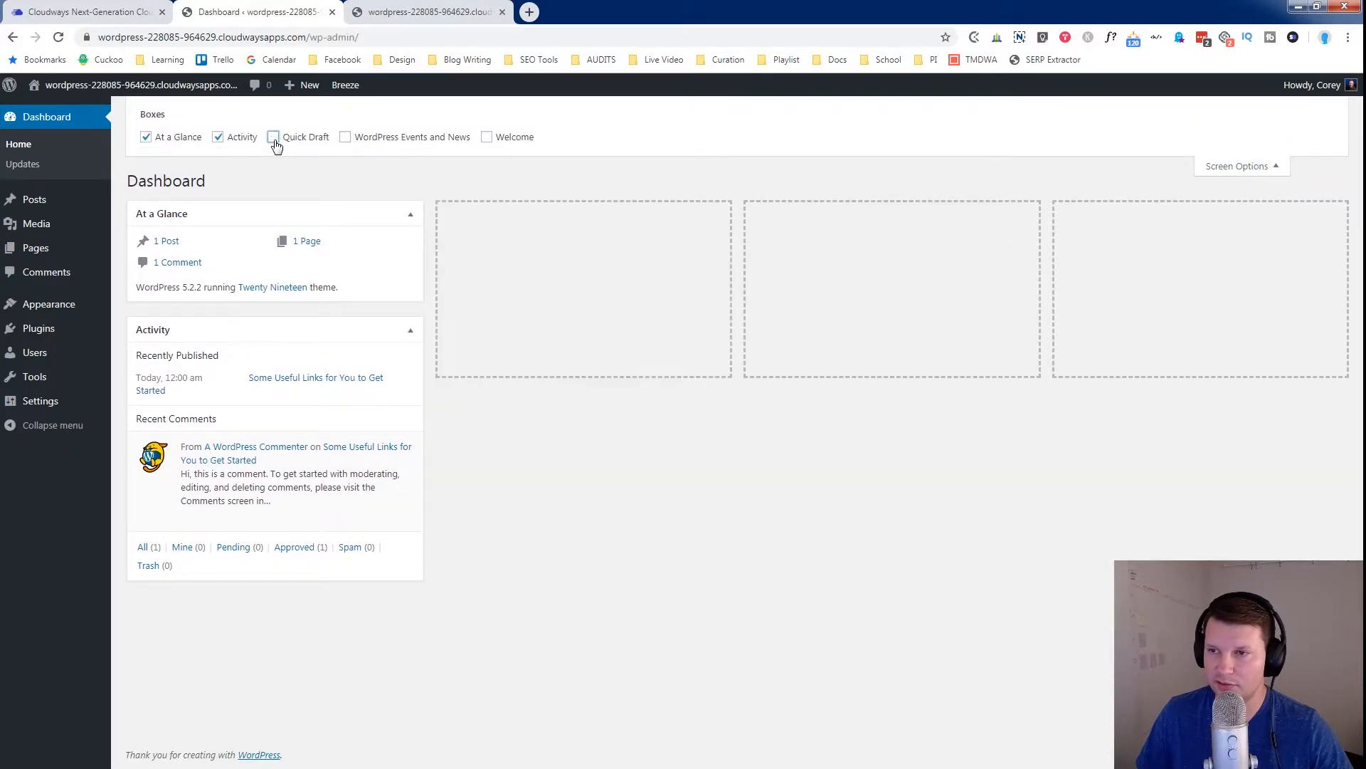
{"action": "left_click", "coordinate": [218, 139]}
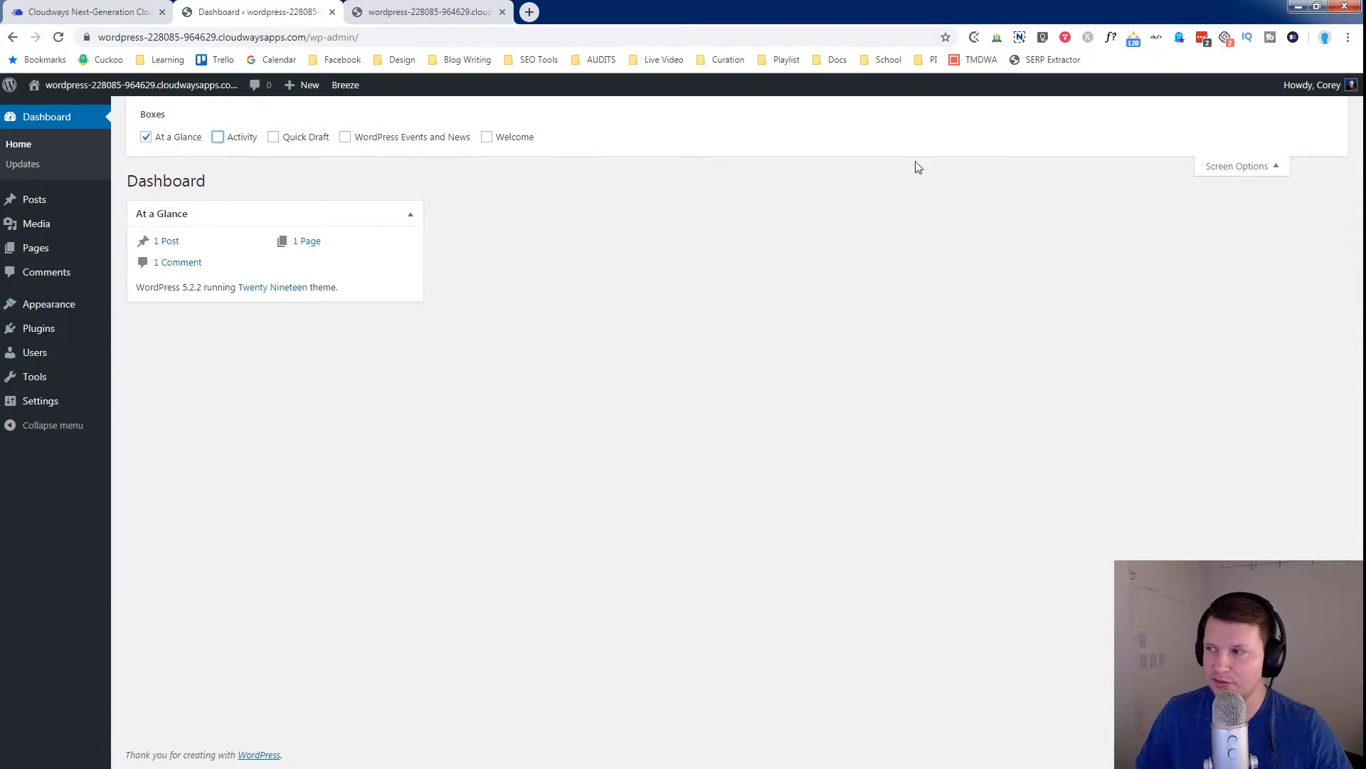
{"action": "left_click", "coordinate": [1224, 168]}
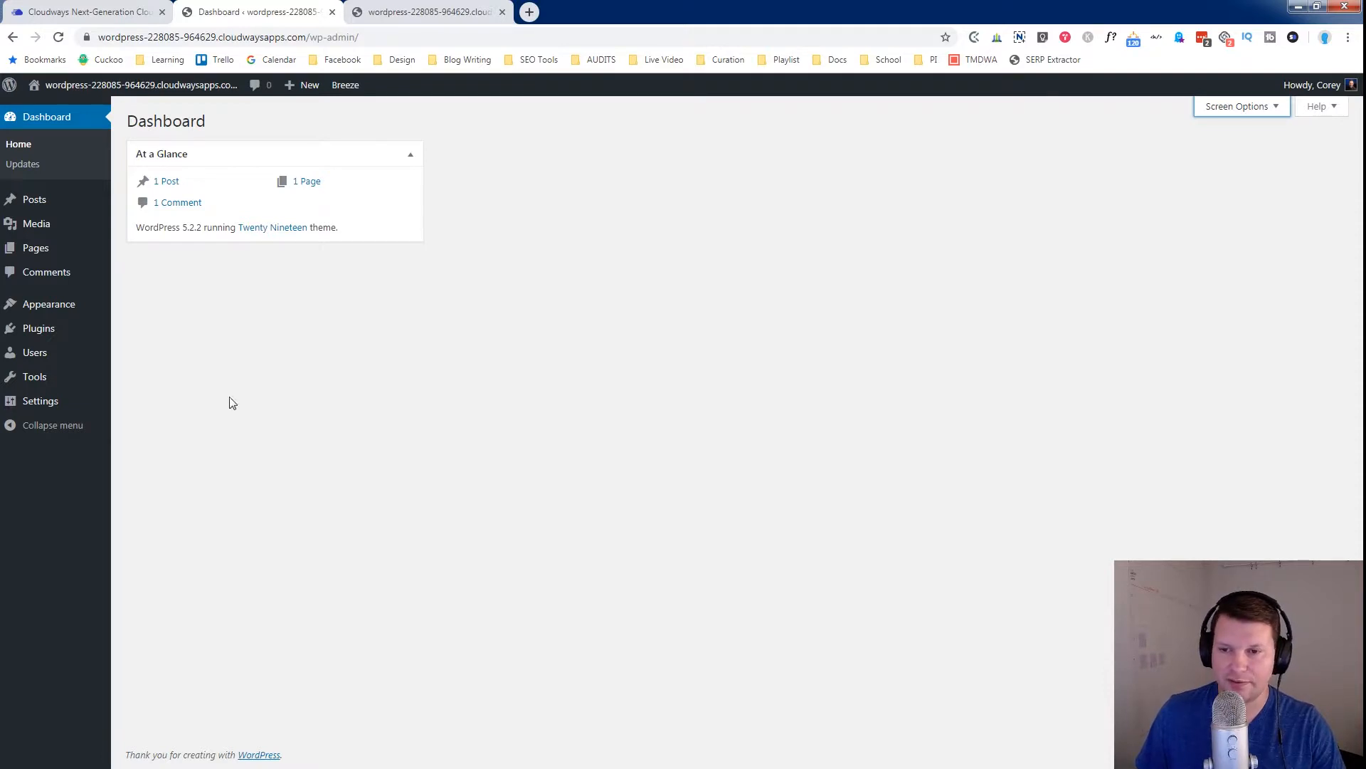
Step: Deactivate the Breeze plugin and bulk delete Akismet Anti-Spam, Breeze and Hello Dolly along with their data
{"action": "left_click", "coordinate": [52, 337]}
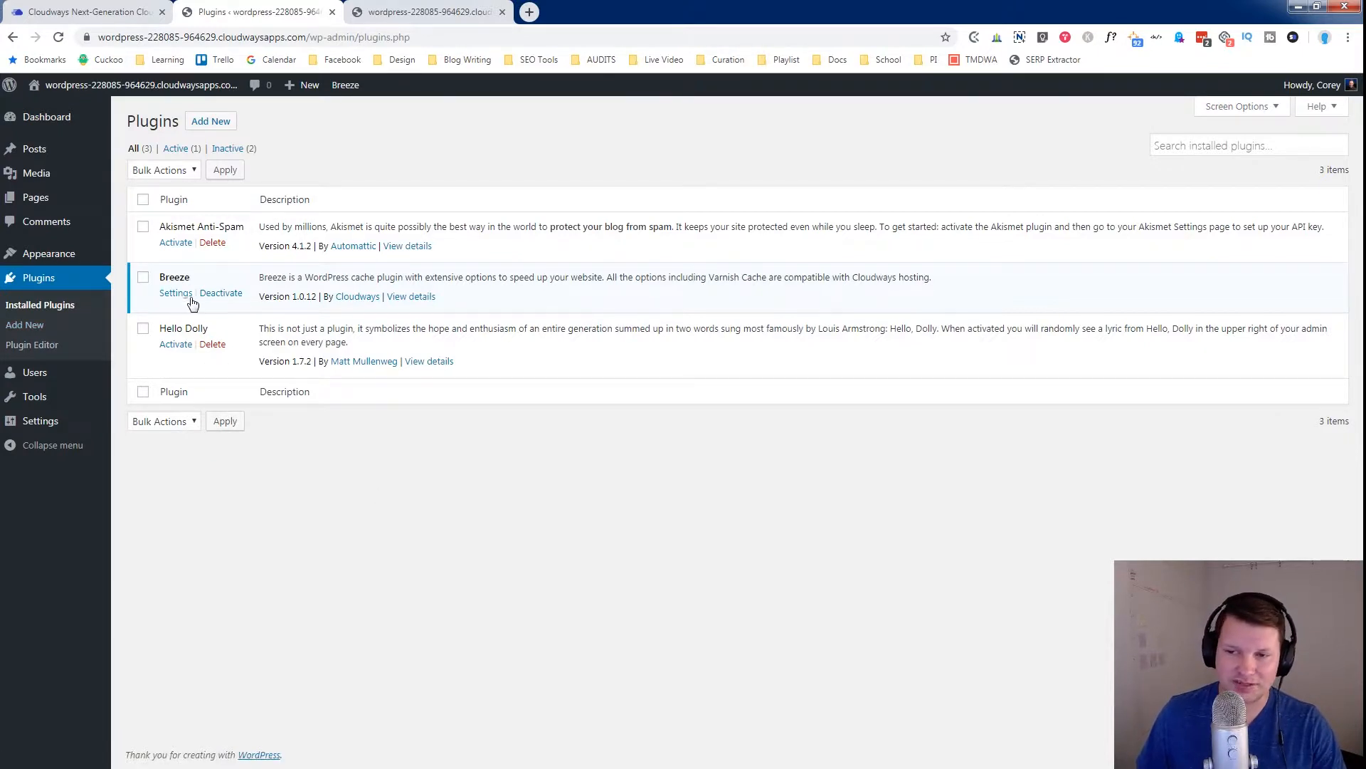
{"action": "left_click", "coordinate": [218, 294]}
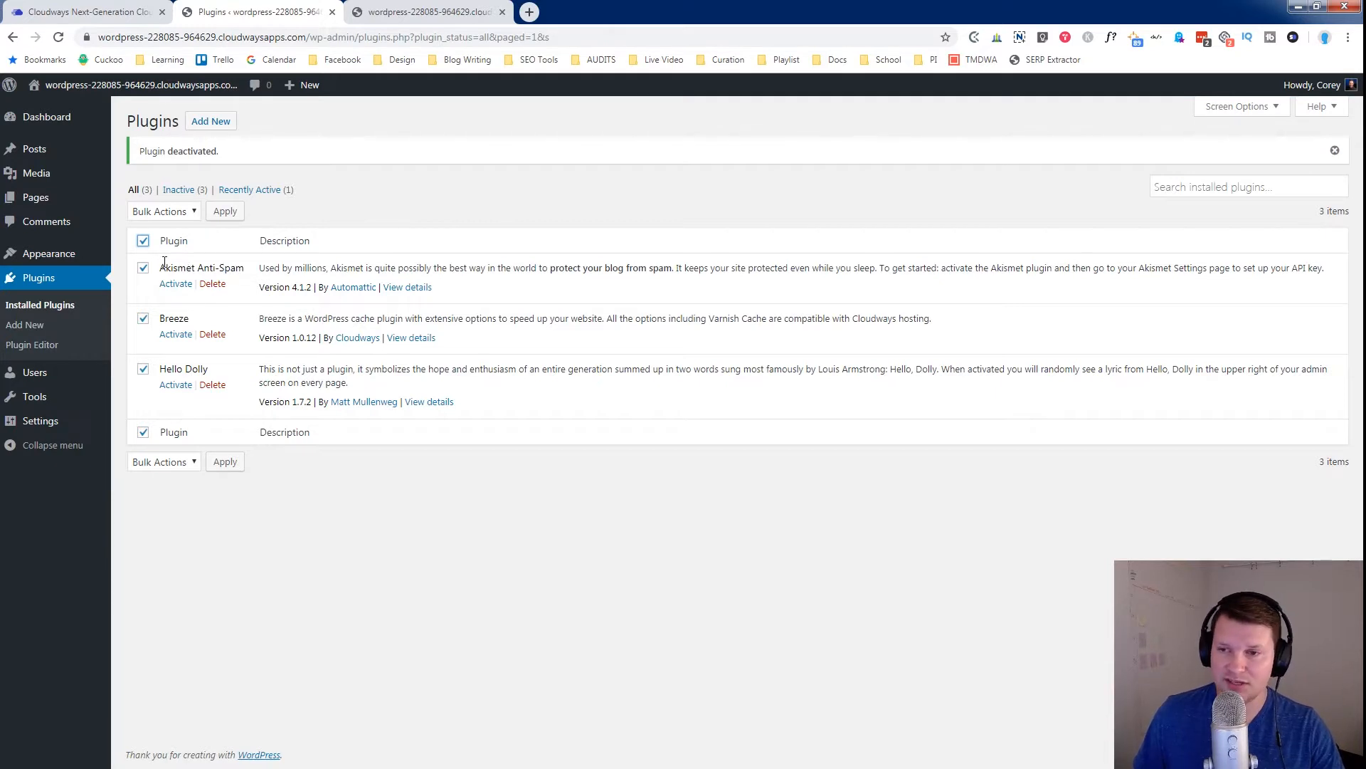
{"action": "left_click", "coordinate": [172, 211]}
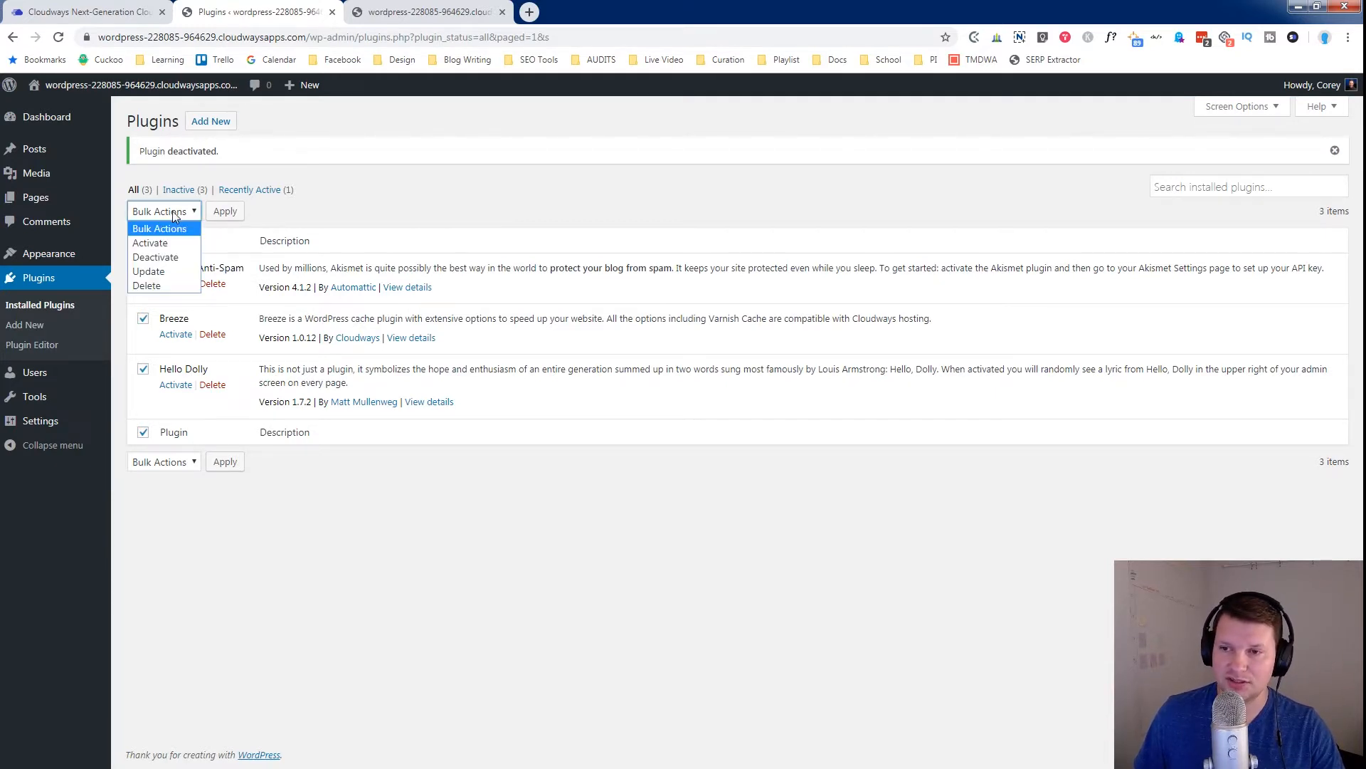
{"action": "left_click", "coordinate": [177, 286]}
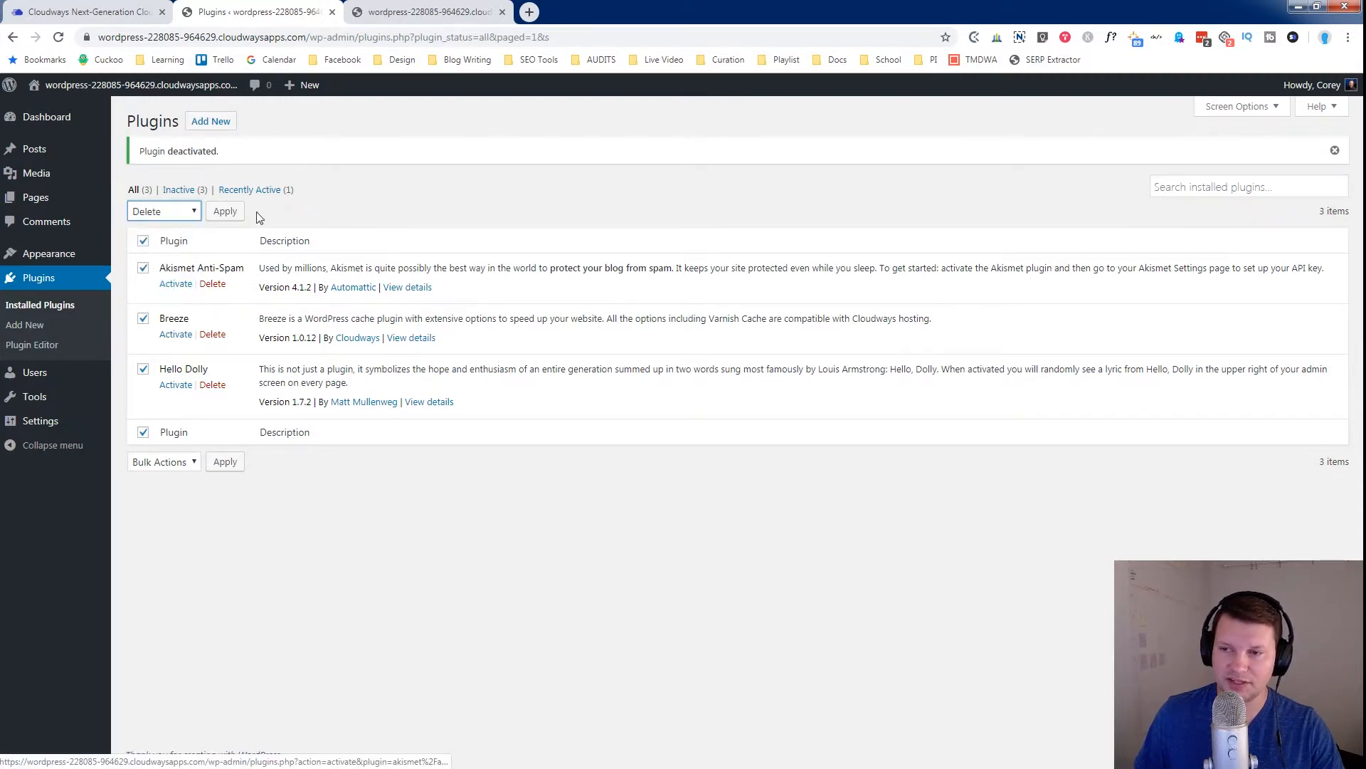
{"action": "left_click", "coordinate": [225, 211]}
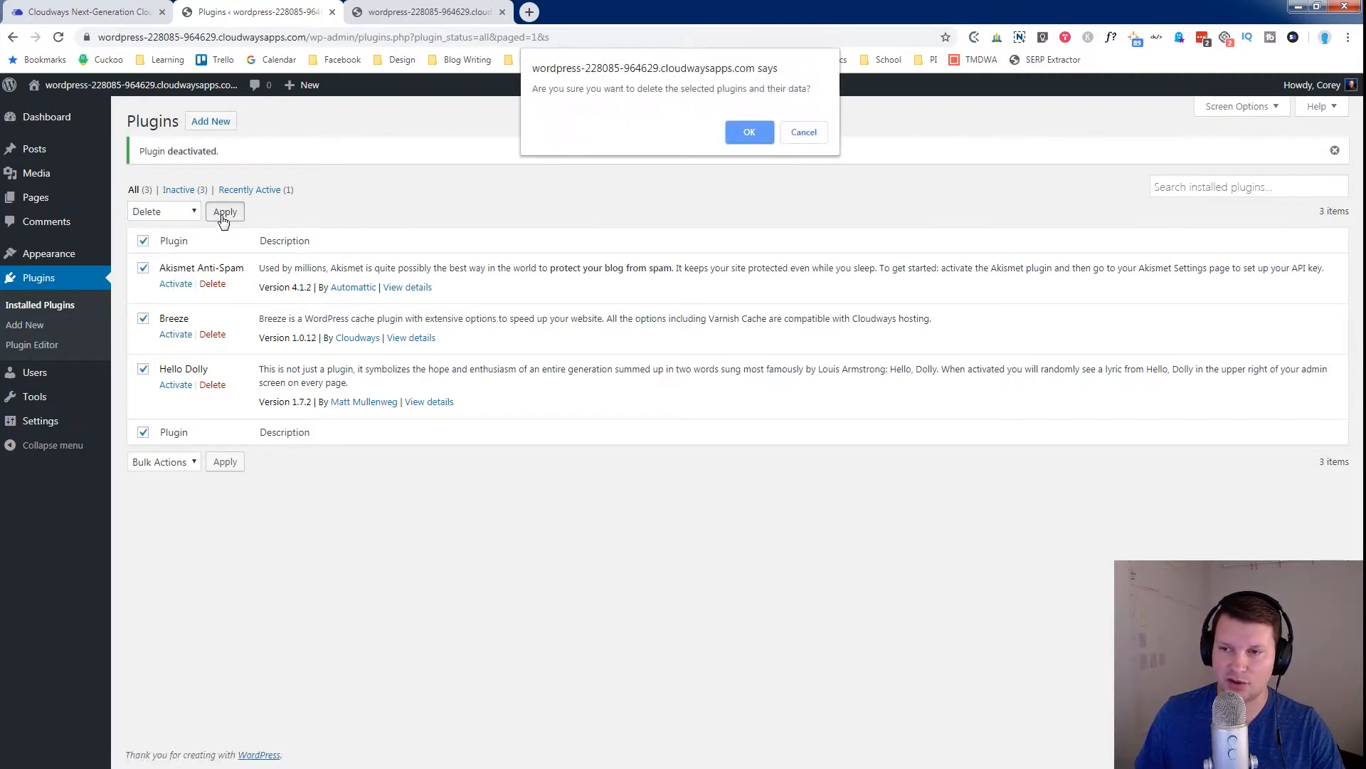
{"action": "left_click", "coordinate": [749, 134]}
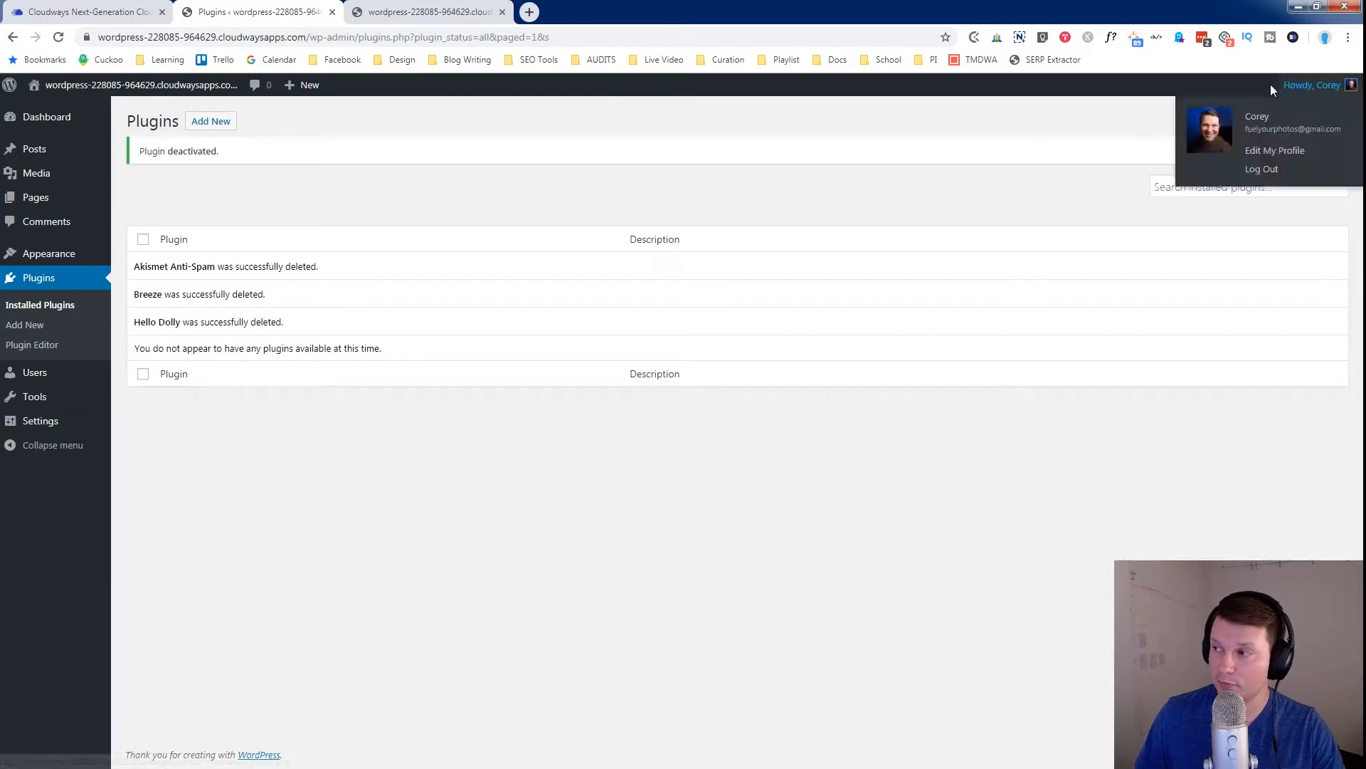
{"action": "left_click", "coordinate": [1335, 150]}
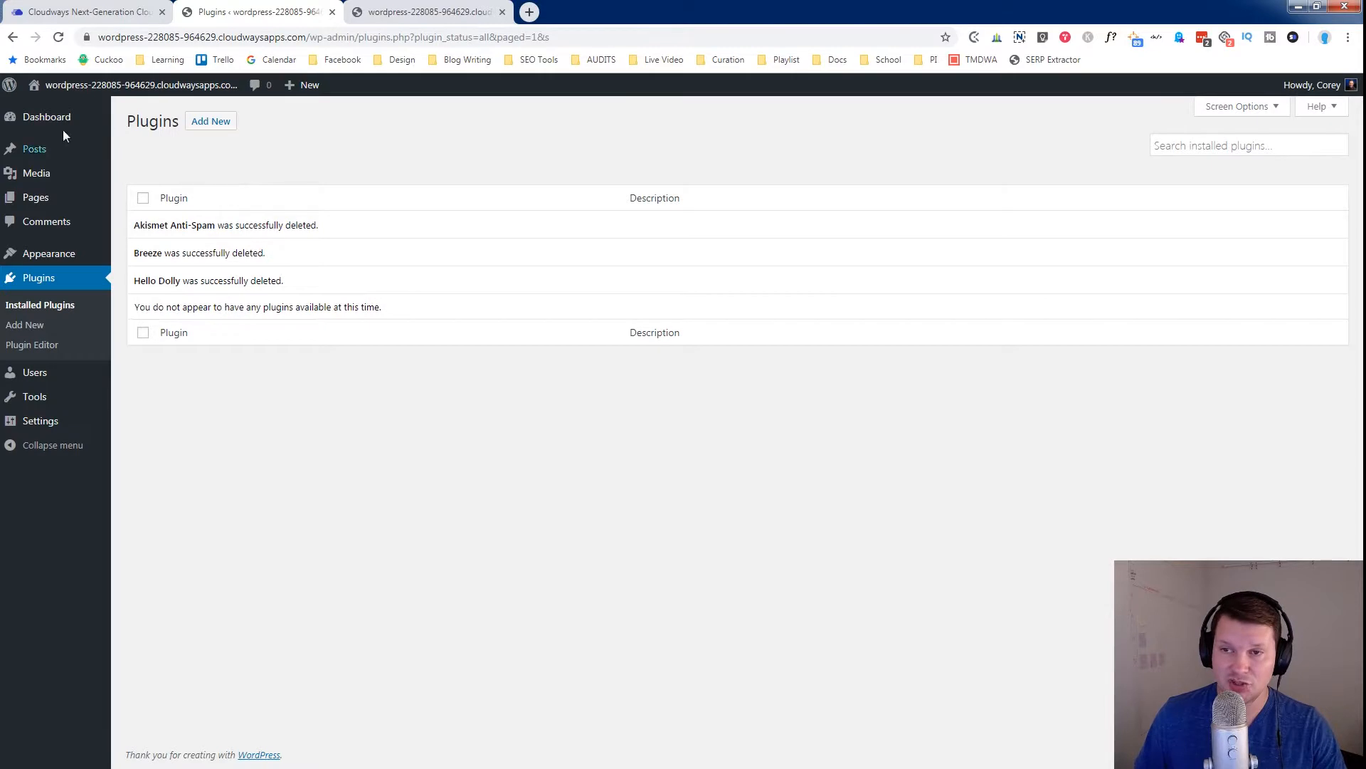
Step: Move the default post "Some Useful Links for You to Get Started" and the Sample Page to the trash
{"action": "left_click", "coordinate": [45, 121]}
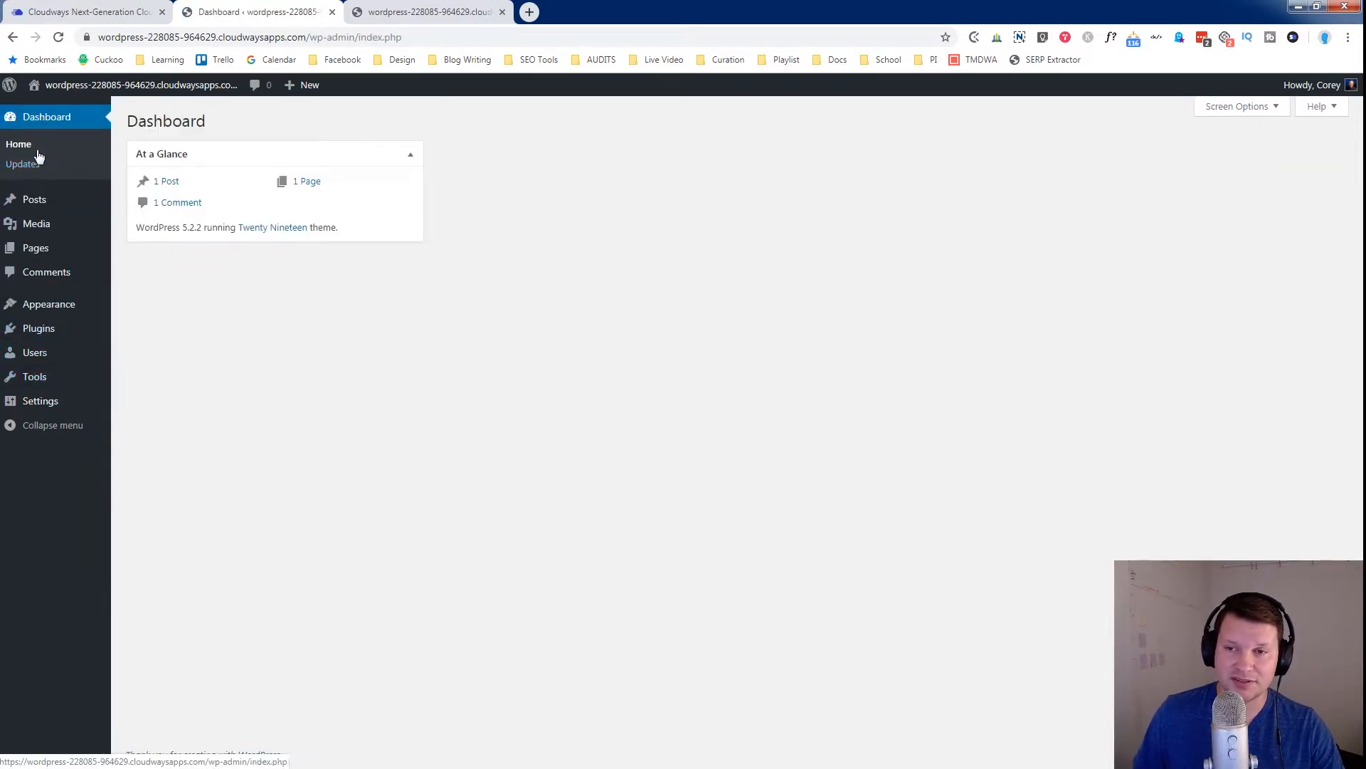
{"action": "left_click", "coordinate": [43, 204]}
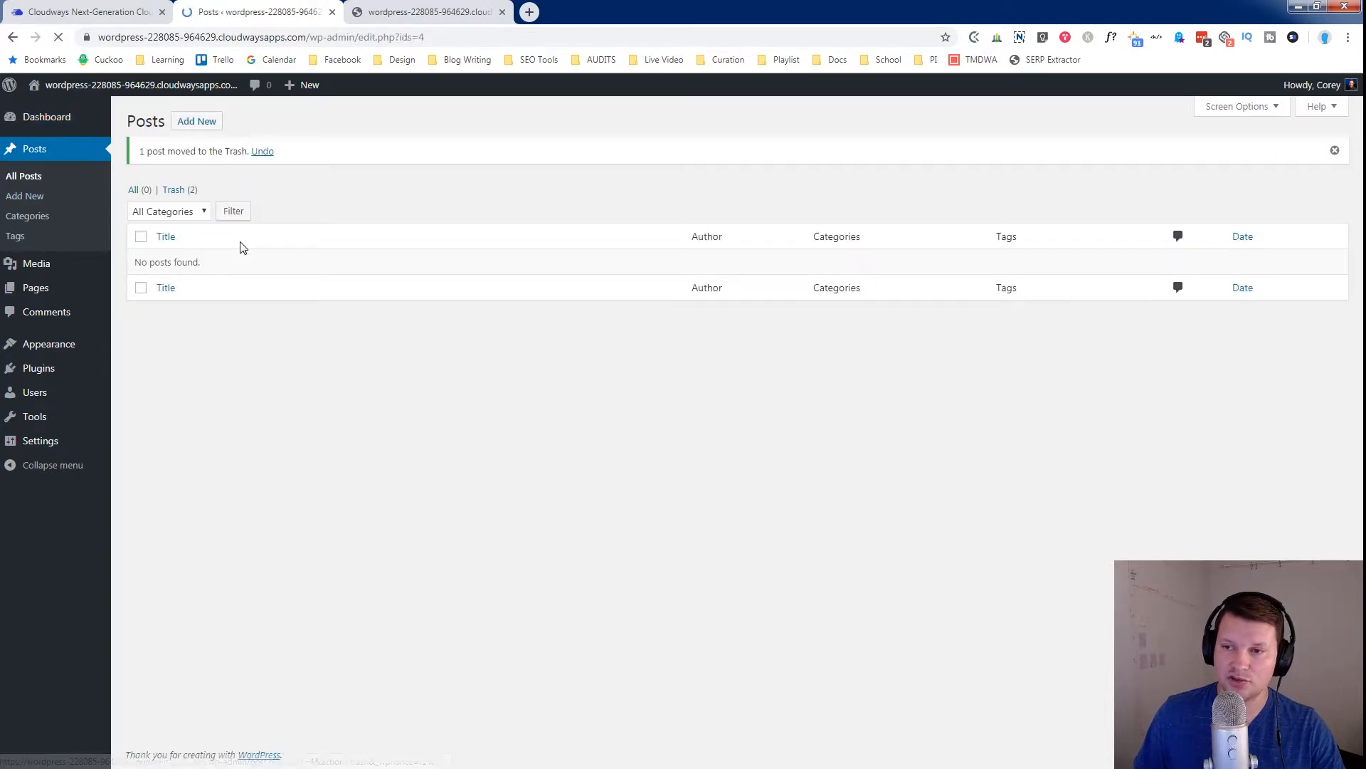
{"action": "left_click", "coordinate": [39, 287]}
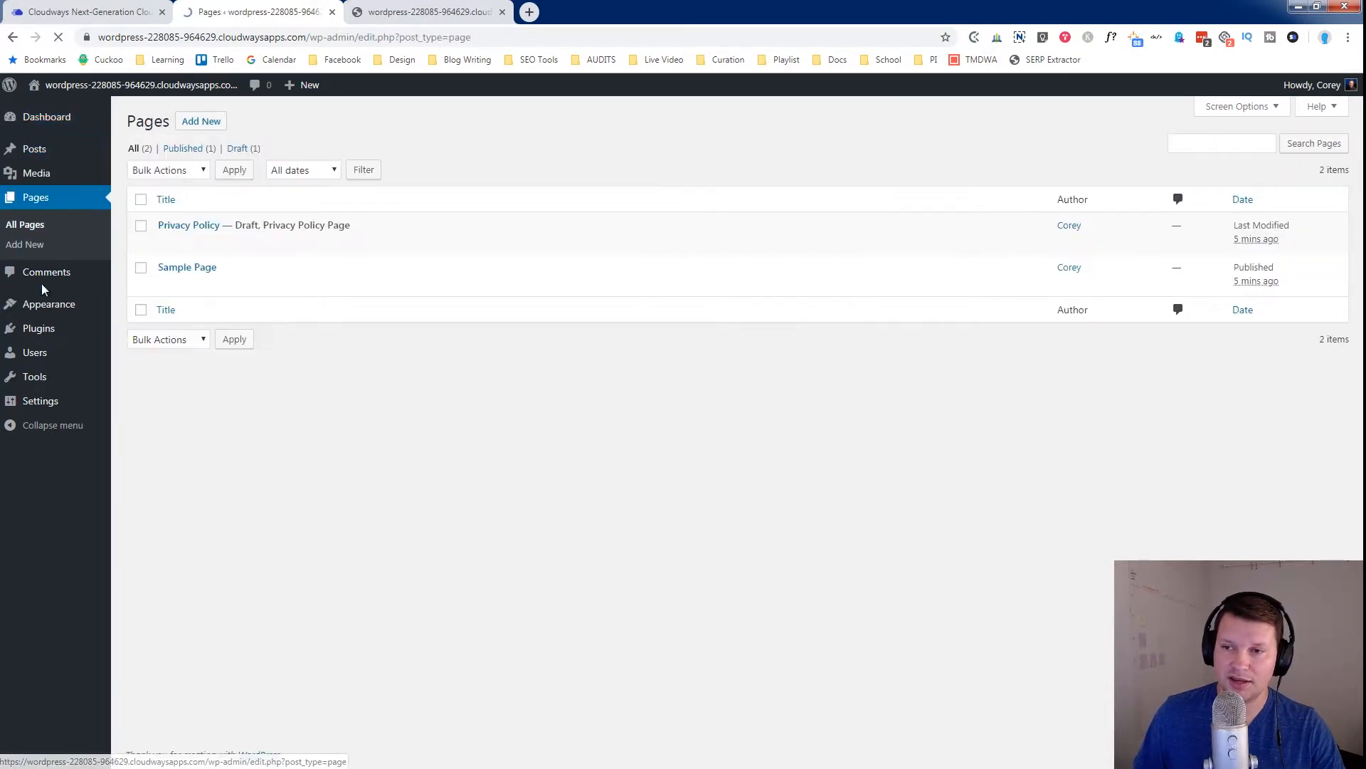
{"action": "left_click", "coordinate": [234, 283]}
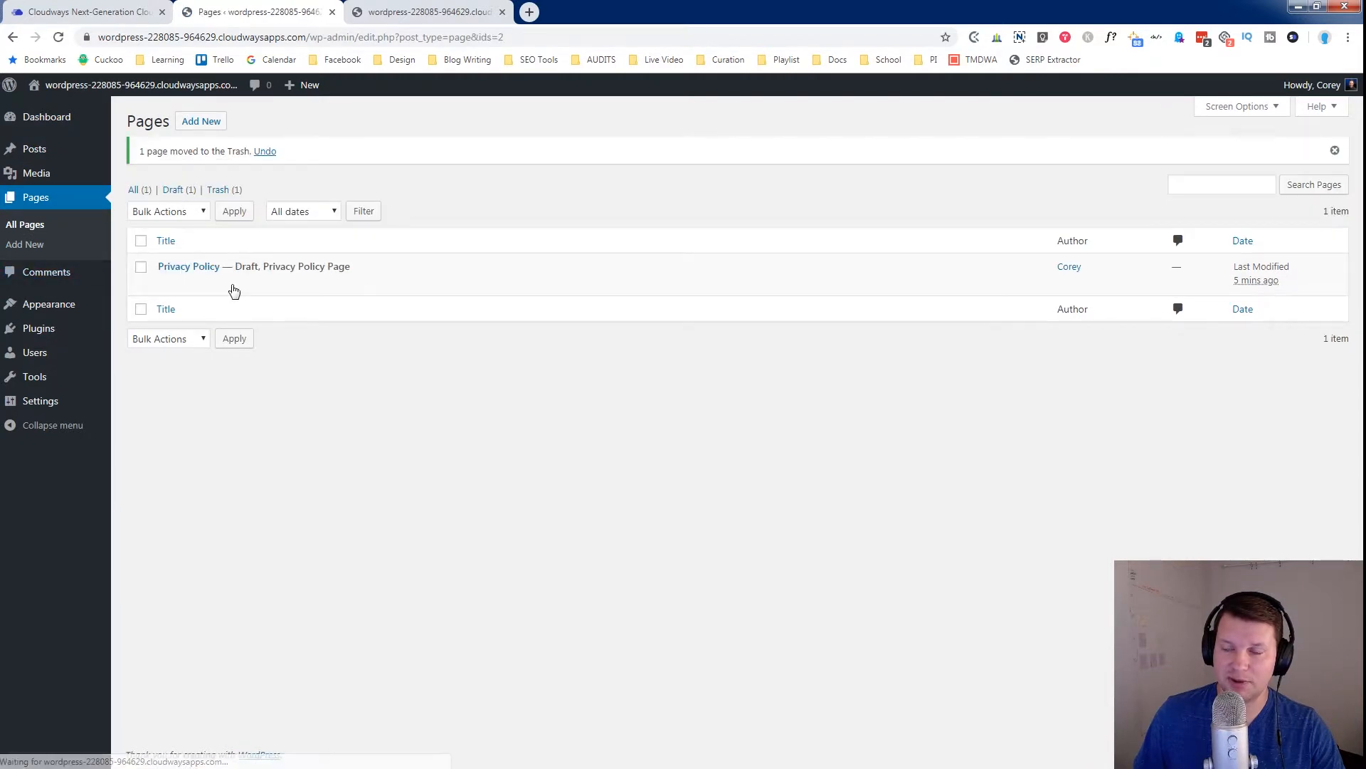
Step: Start a new WordPress page, dismiss the block editor tip and title the page "Home"
{"action": "left_click", "coordinate": [201, 121]}
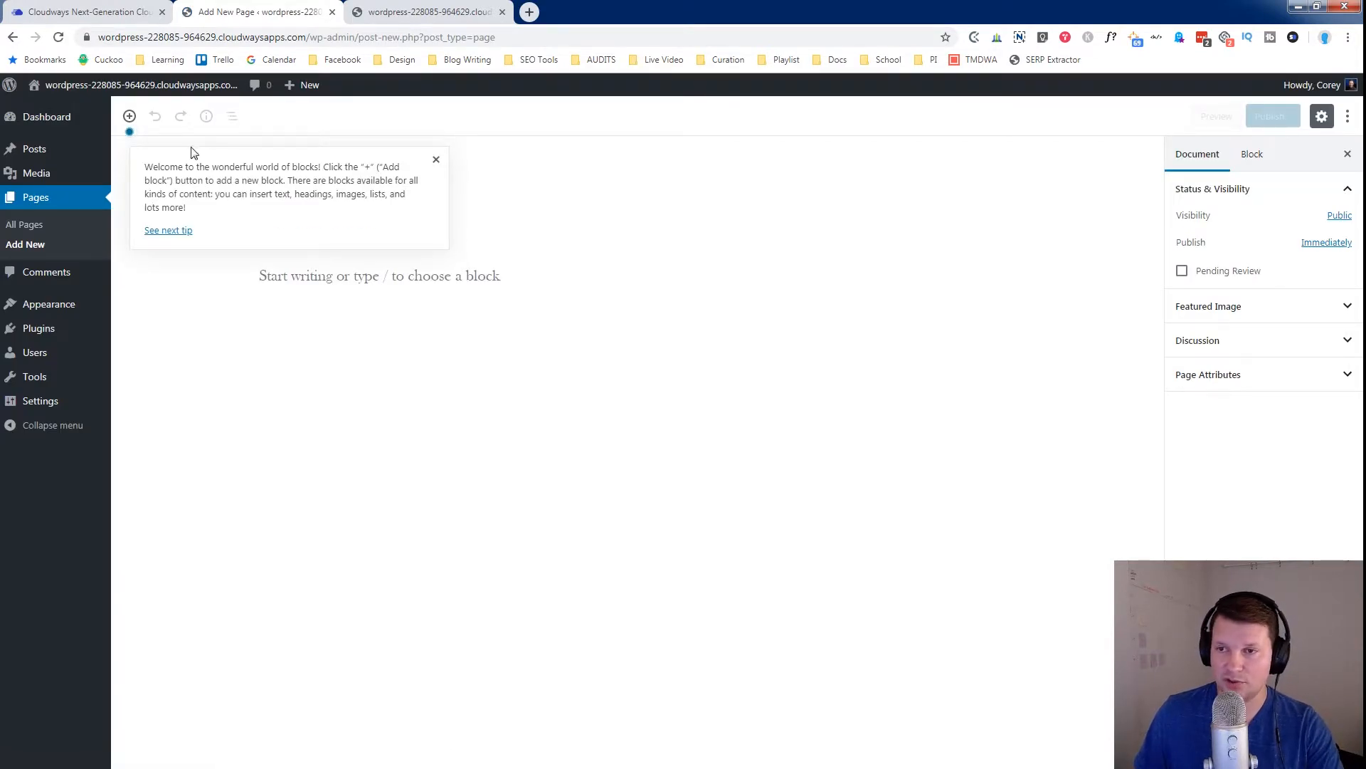
{"action": "left_click", "coordinate": [355, 278]}
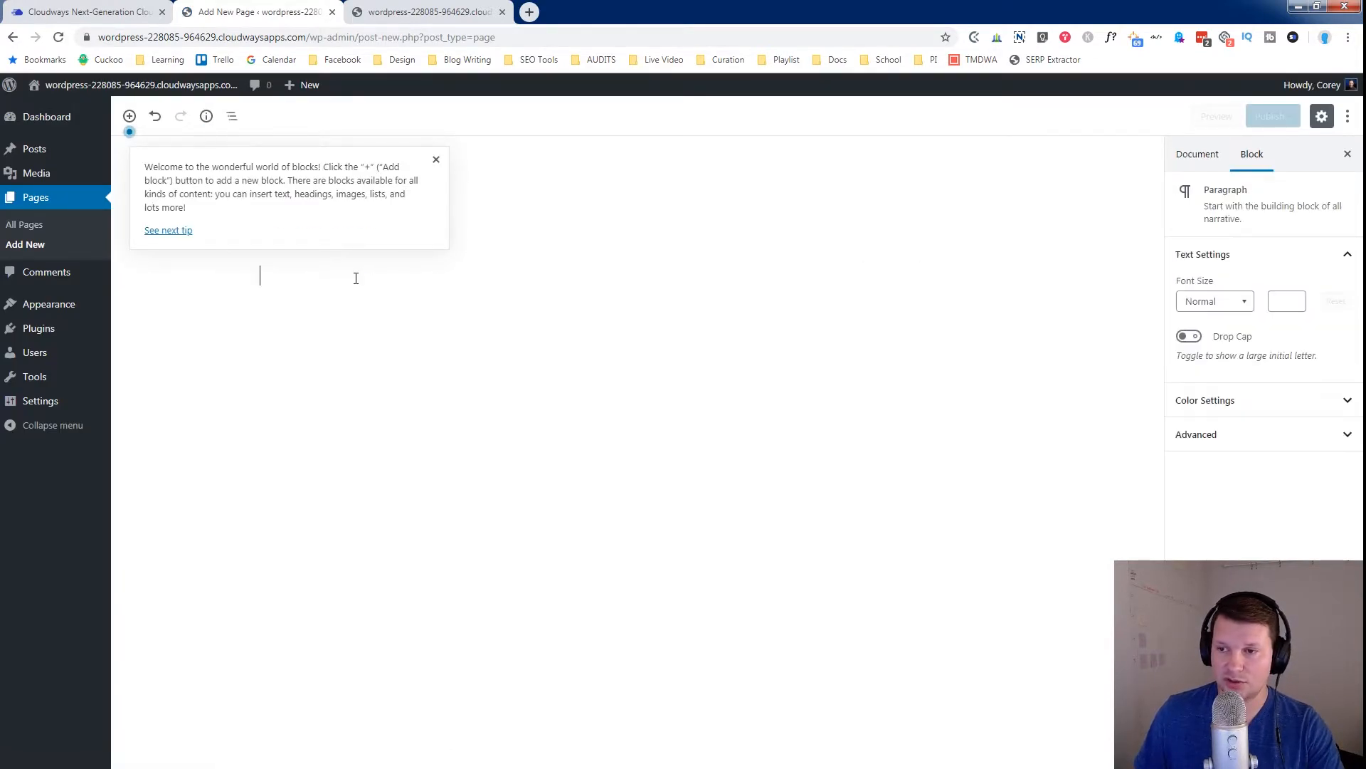
{"action": "left_click", "coordinate": [436, 159]}
{"action": "left_click", "coordinate": [260, 231]}
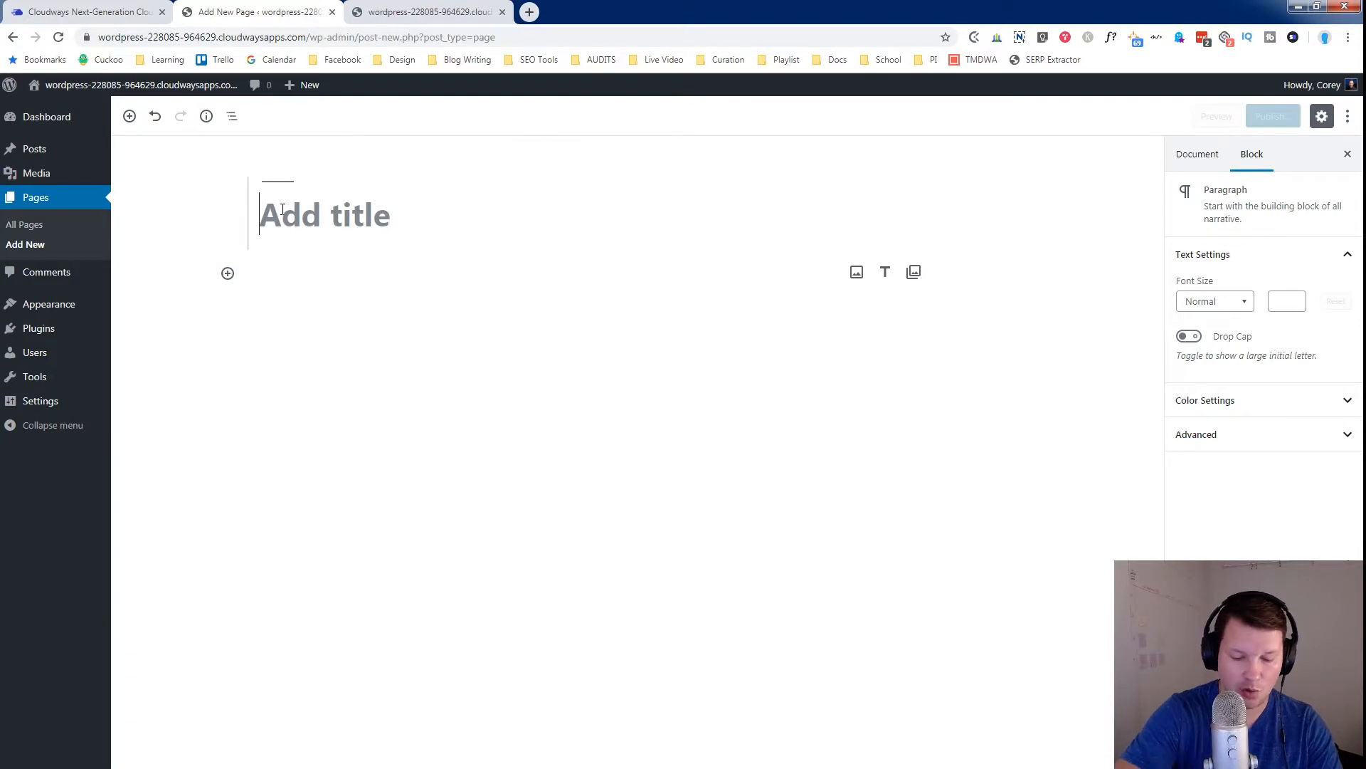
{"action": "type", "text": "Home"}
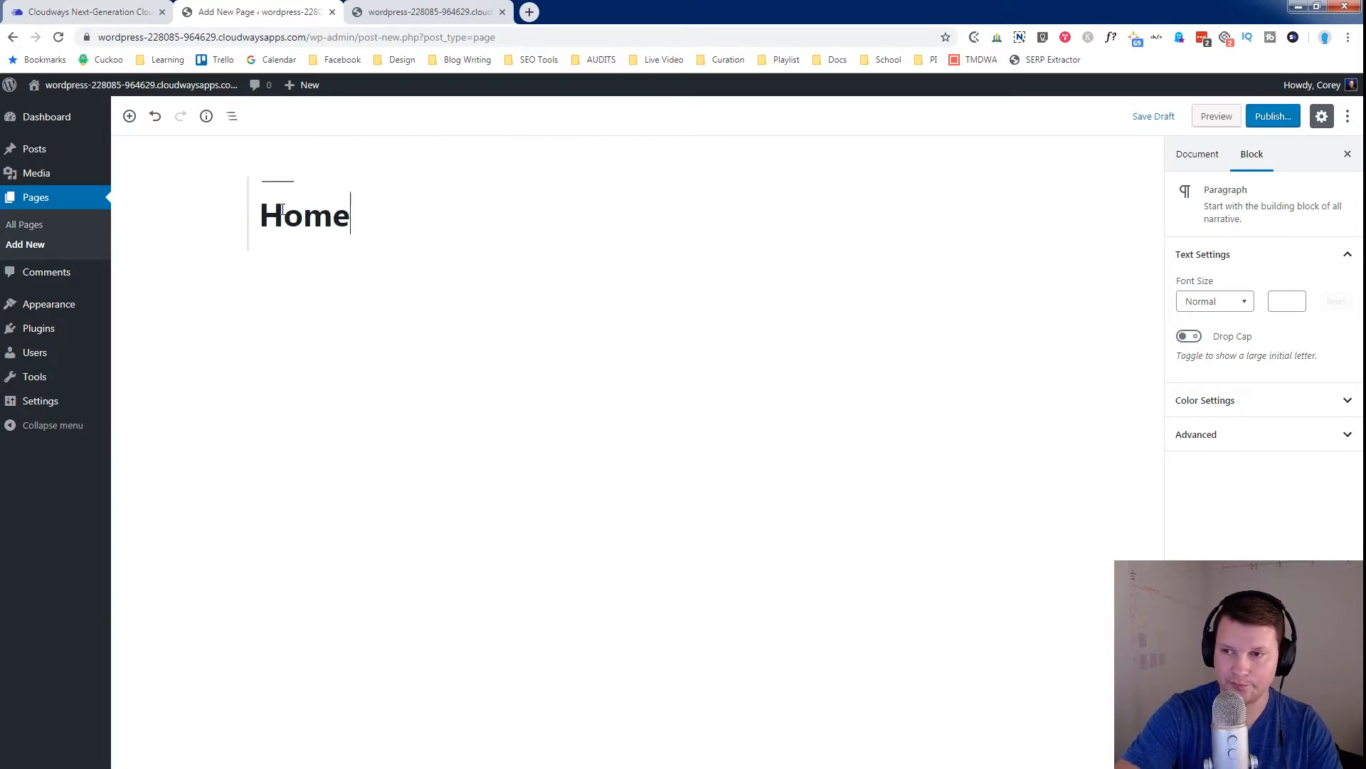
Step: Publish the Home page with public visibility
{"action": "left_click", "coordinate": [1274, 120]}
{"action": "left_click", "coordinate": [1274, 116]}
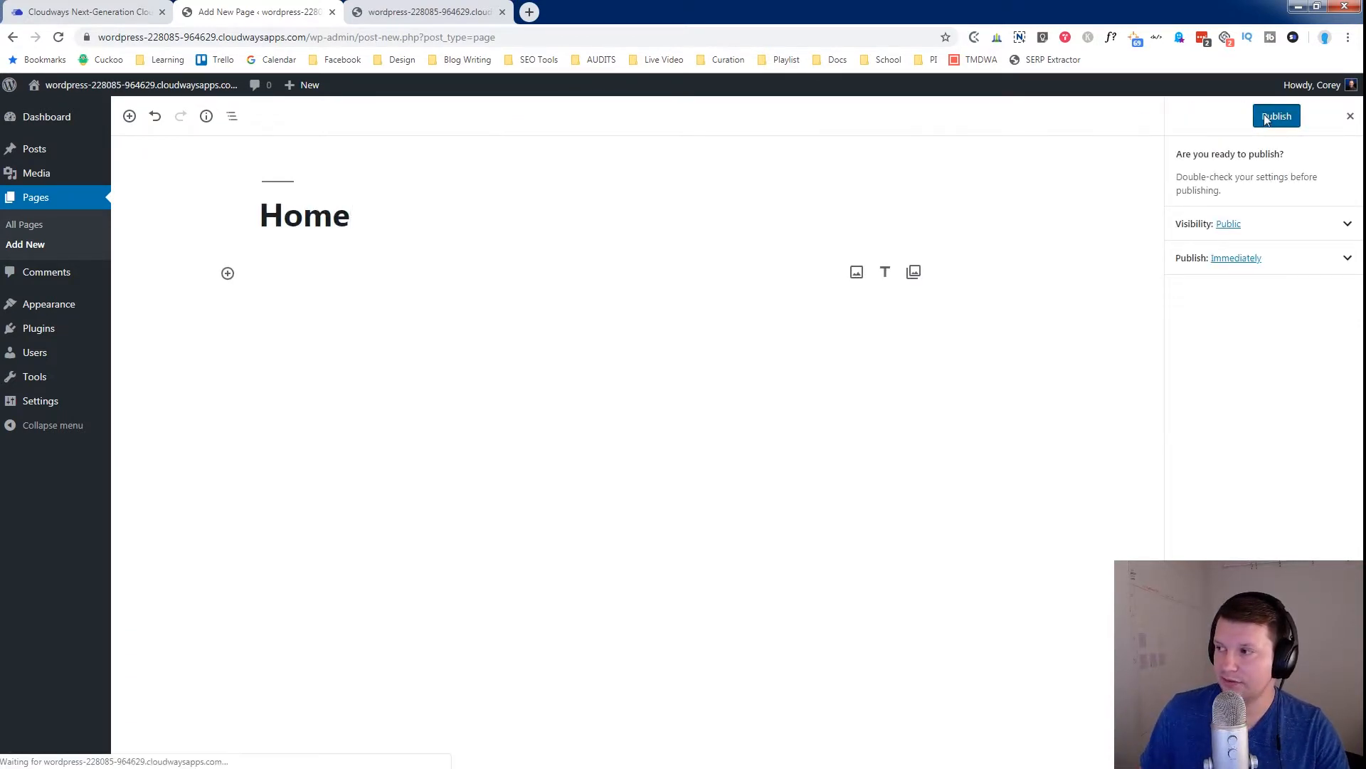
Step: Create a new post titled "Test Post" with the body text "test content"
{"action": "left_click", "coordinate": [48, 150]}
{"action": "left_click", "coordinate": [207, 125]}
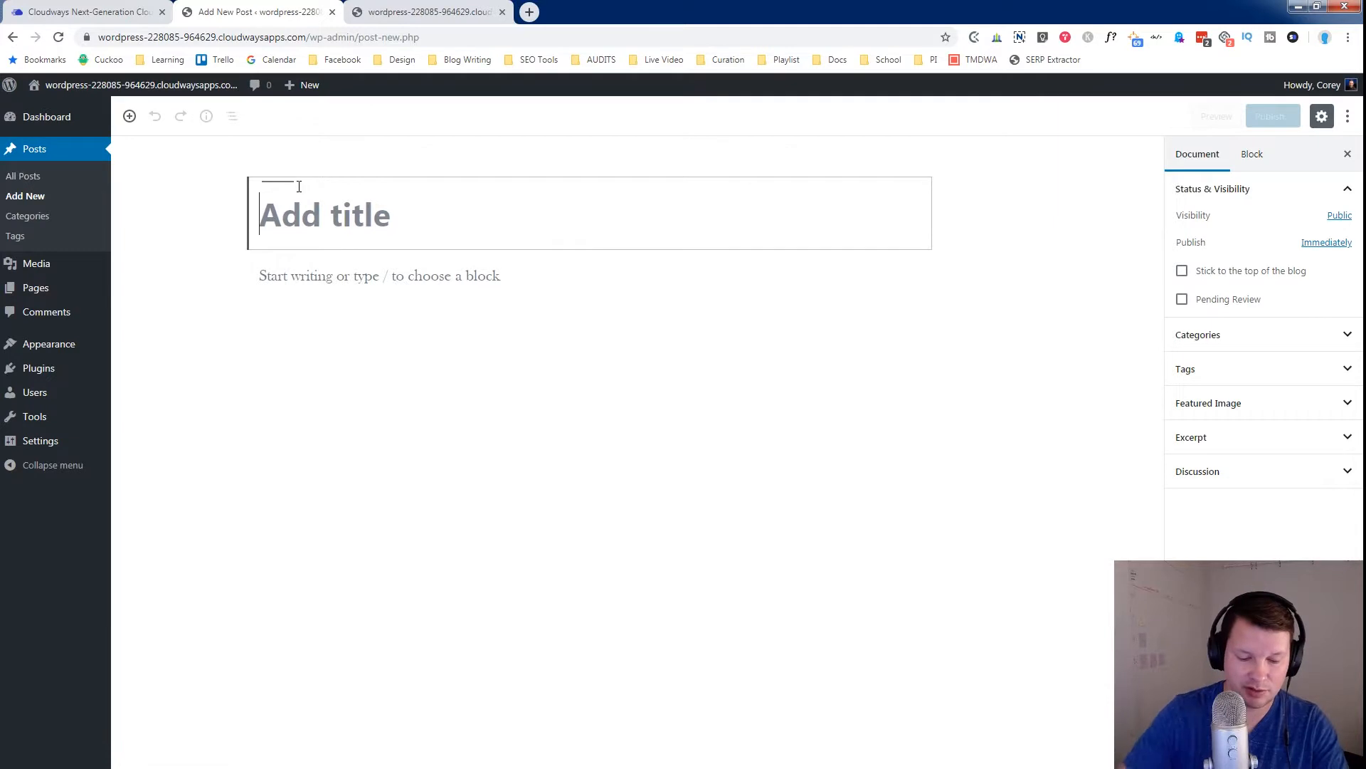
{"action": "type", "text": "Test Post"}
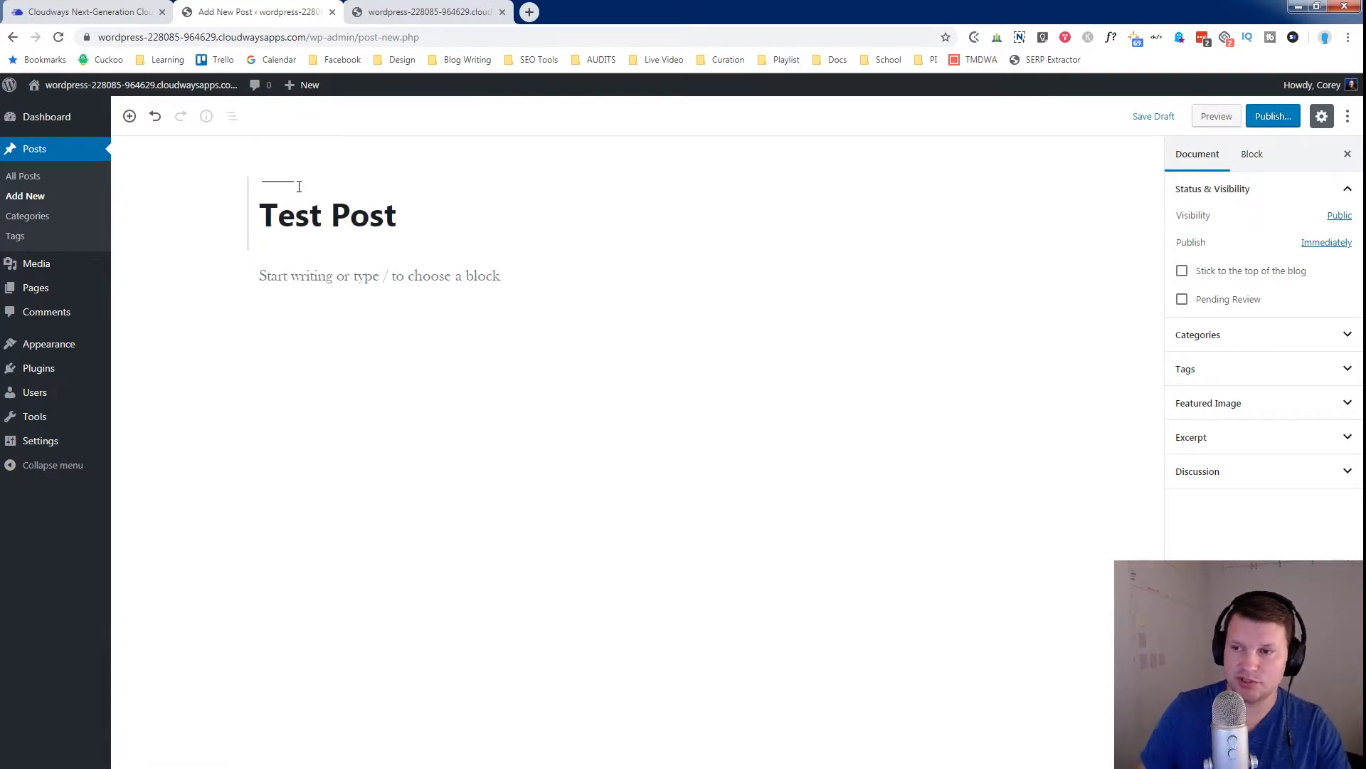
{"action": "left_click", "coordinate": [376, 280]}
{"action": "type", "text": "tes"}
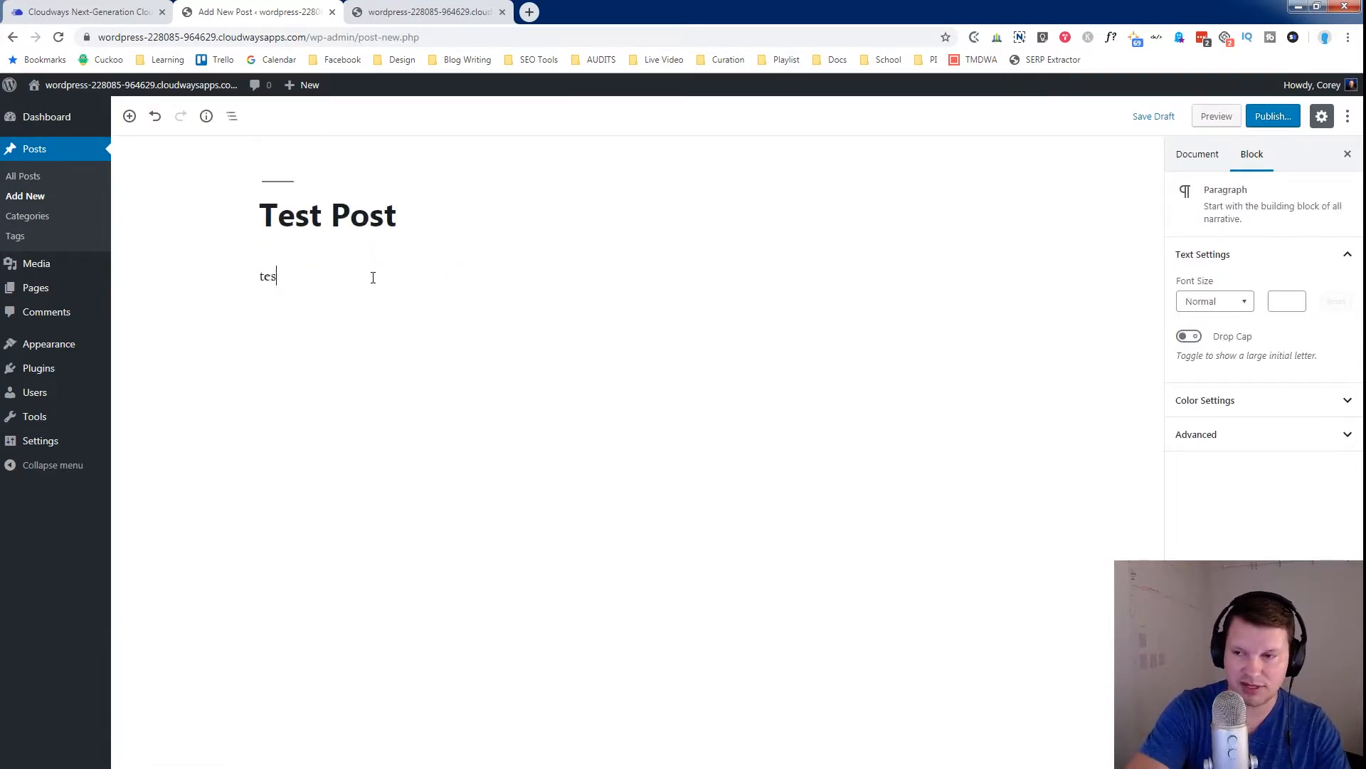
{"action": "type", "text": "t content"}
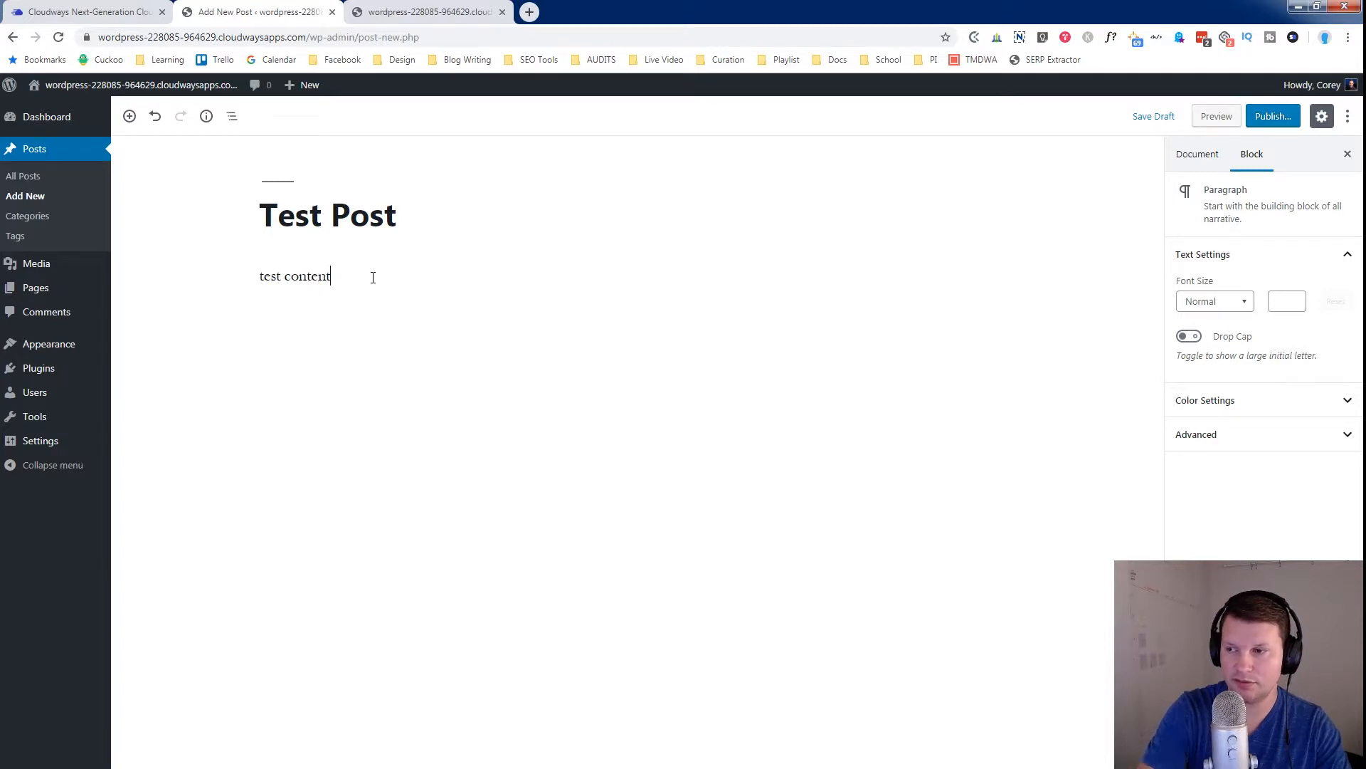
Step: Upload boat.jpg as the featured image of the test post and publish the post
{"action": "left_click", "coordinate": [1214, 153]}
{"action": "left_click", "coordinate": [1214, 397]}
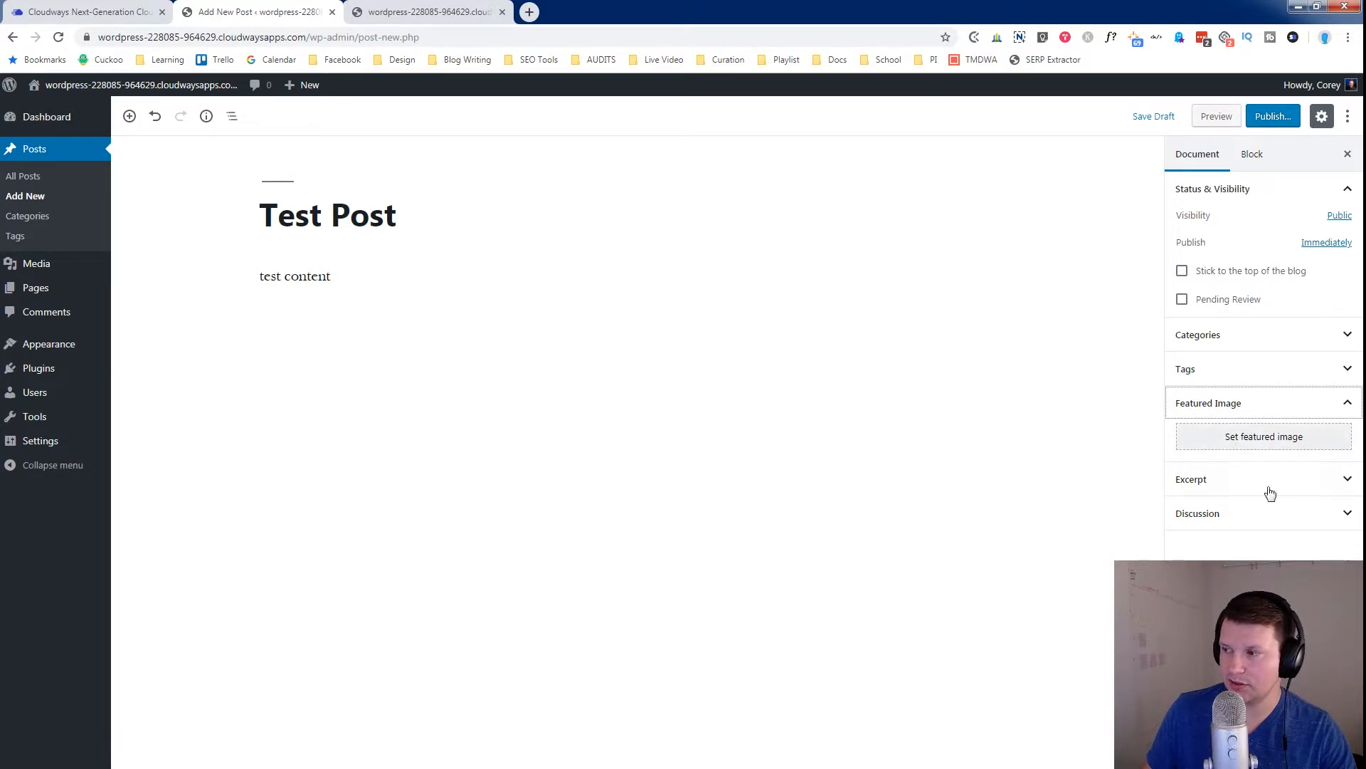
{"action": "left_click", "coordinate": [1232, 437]}
{"action": "left_click", "coordinate": [696, 400]}
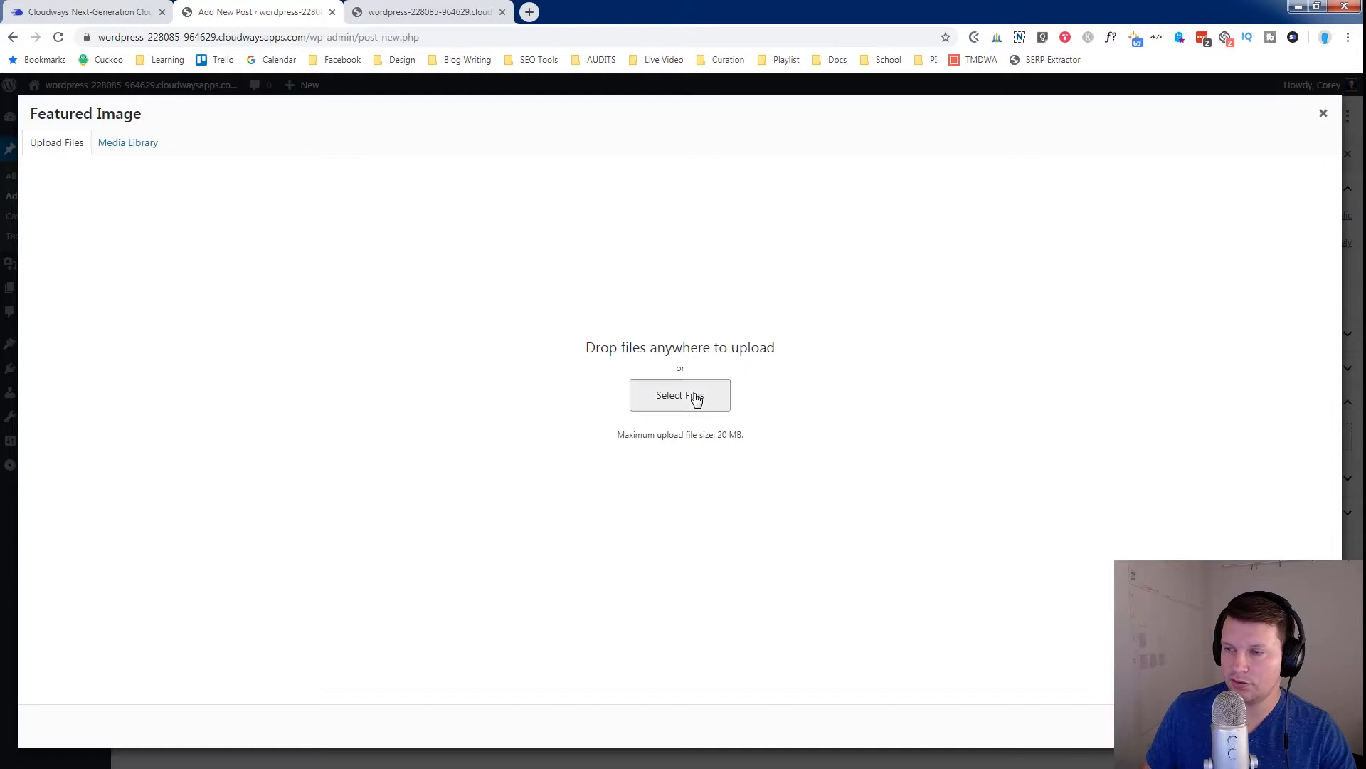
{"action": "key", "text": "Escape"}
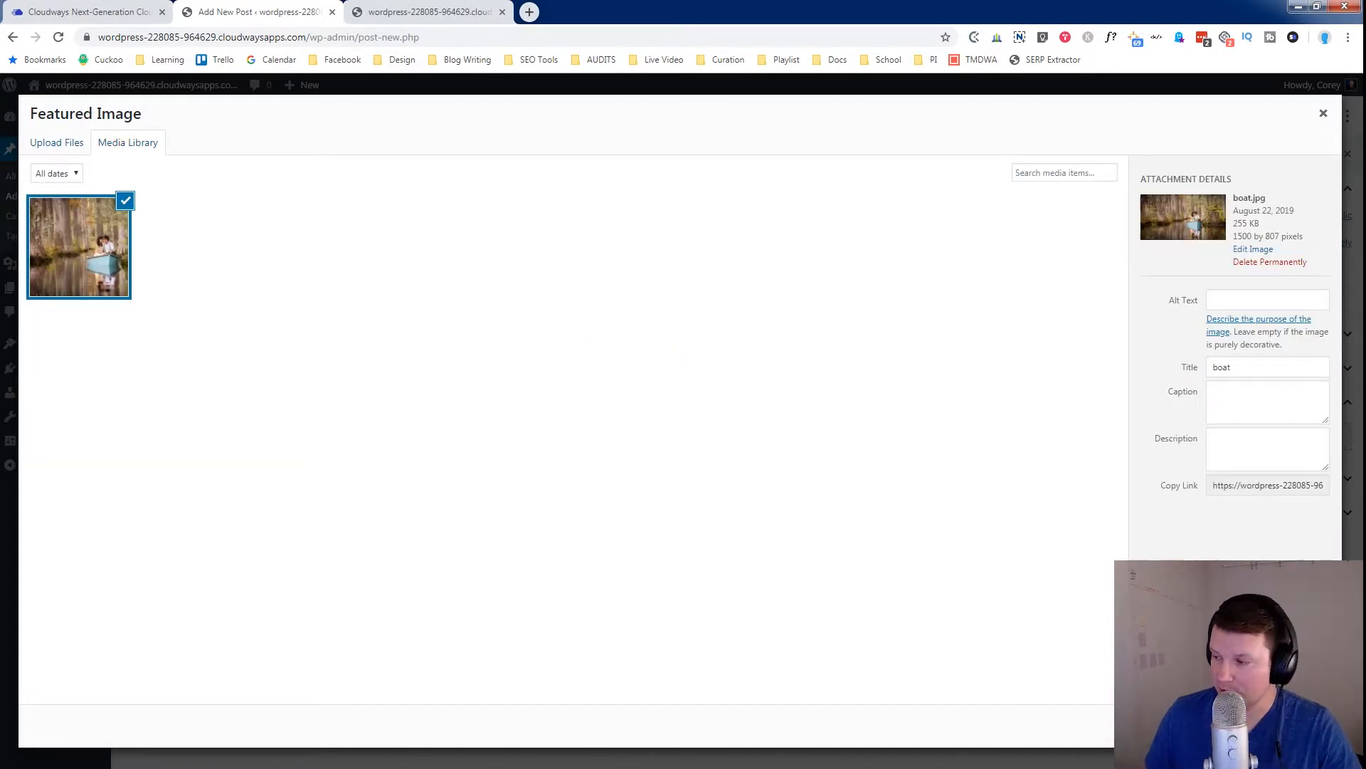
{"action": "left_click", "coordinate": [1307, 726]}
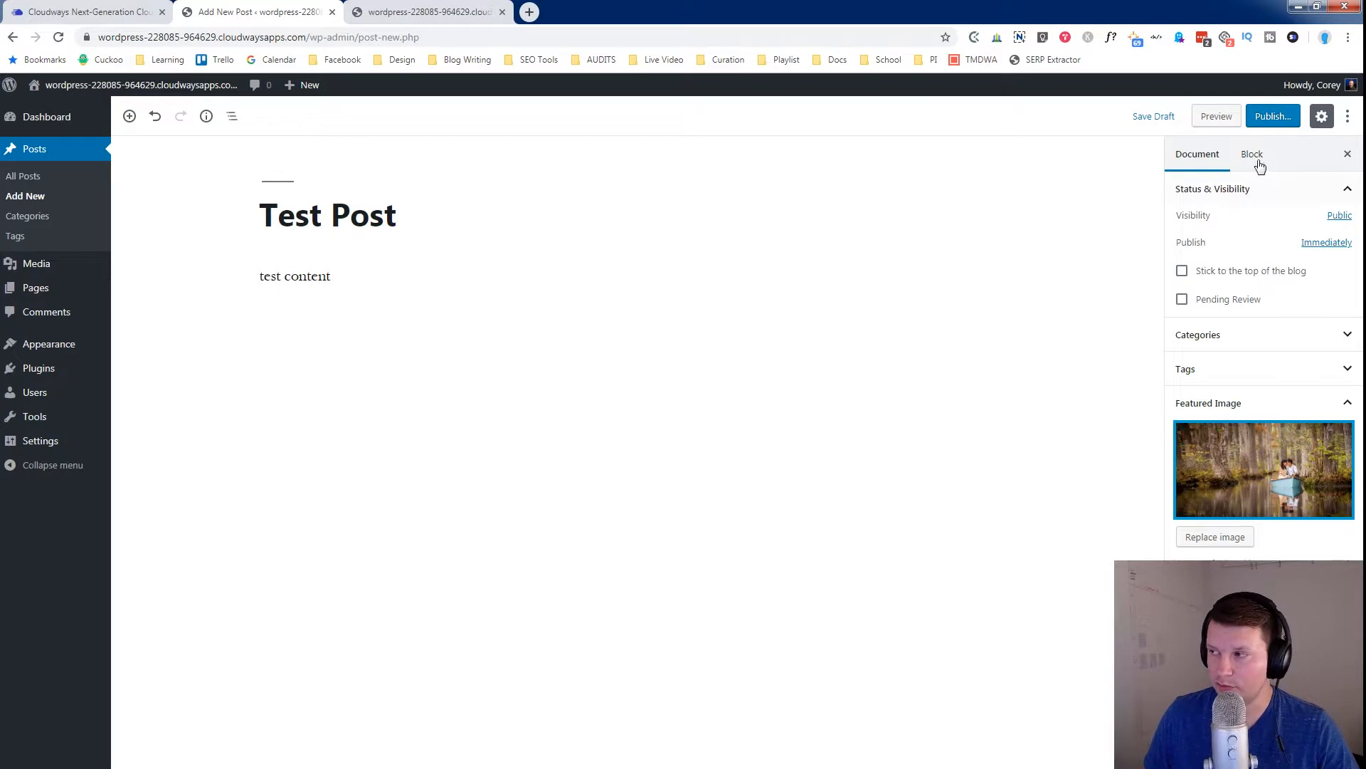
{"action": "left_click", "coordinate": [1278, 112]}
{"action": "left_click", "coordinate": [1261, 115]}
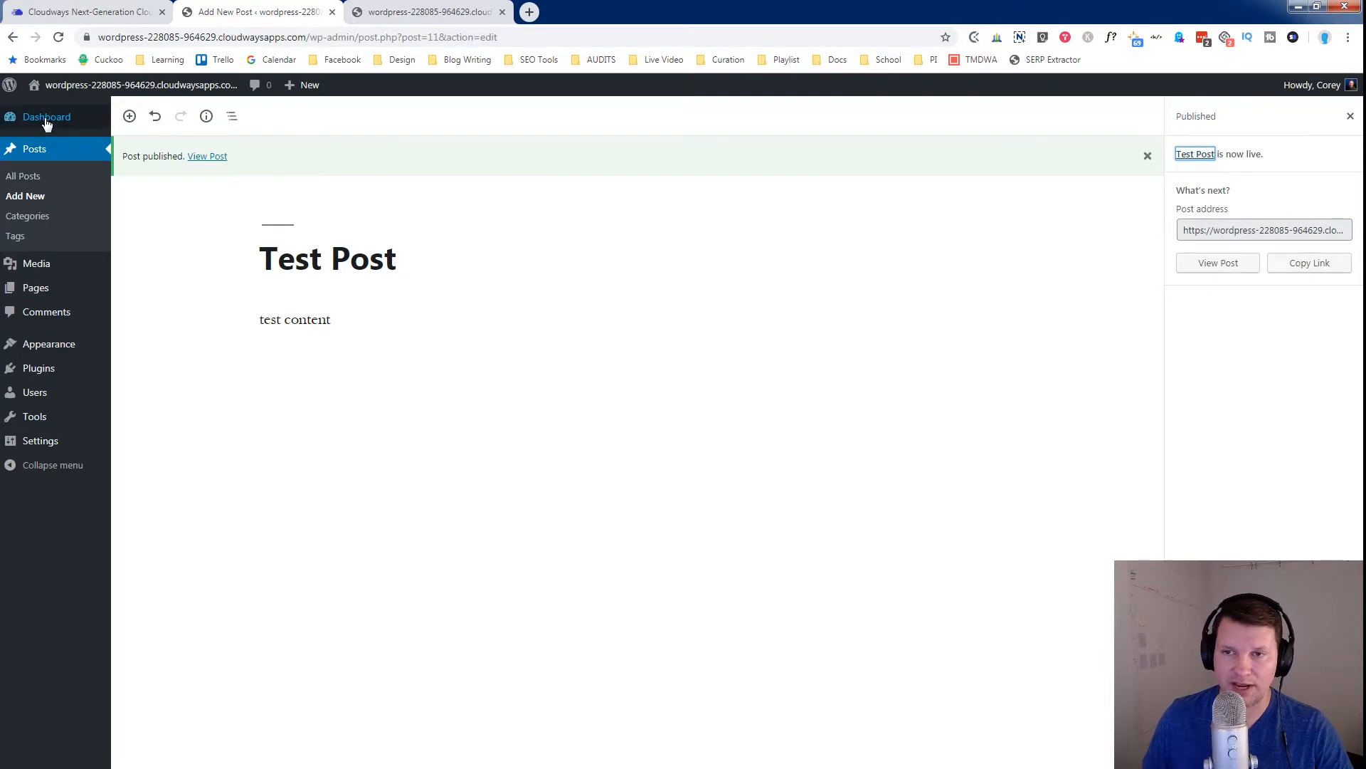
Step: Set the site title to "Kindling Theme" and the tagline to "A site for setting up Elementor Sections" in the general settings and save
{"action": "mouse_move", "coordinate": [47, 125]}
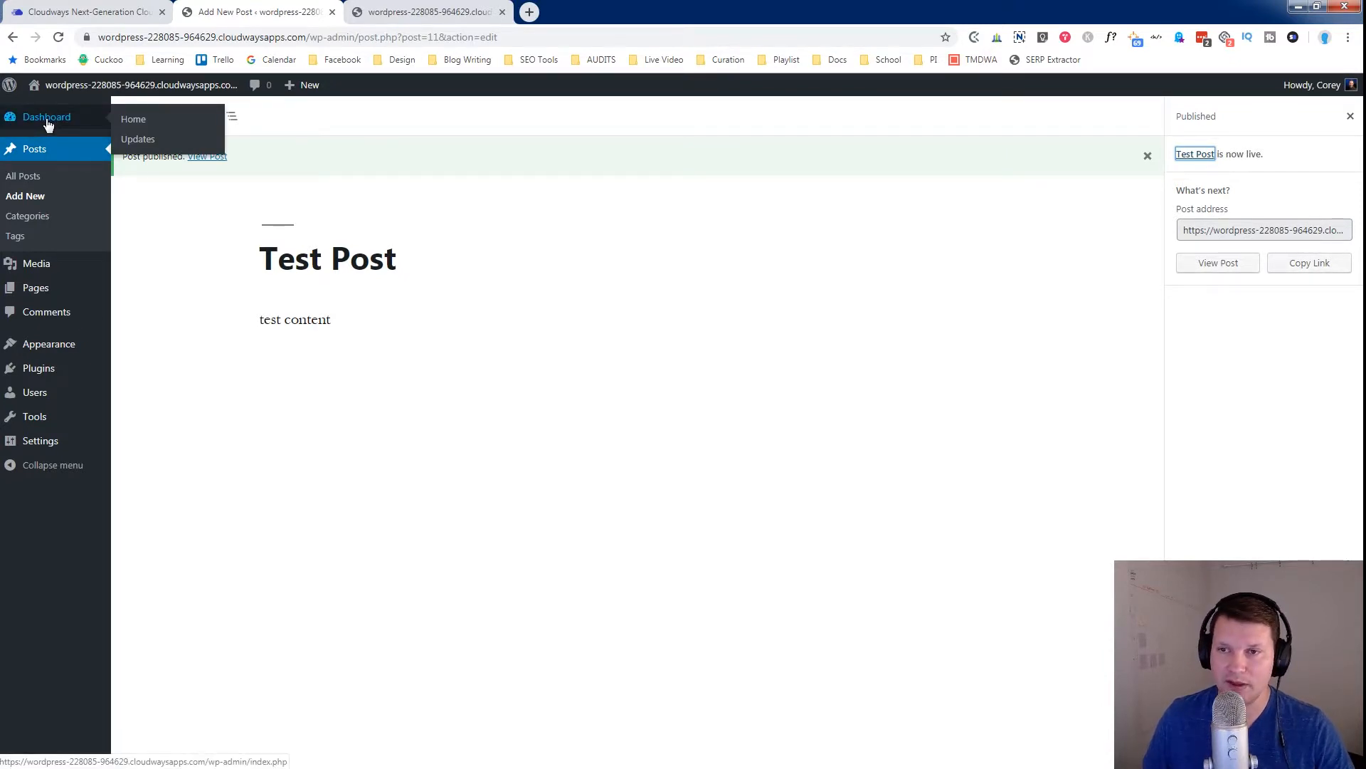
{"action": "left_click", "coordinate": [60, 446]}
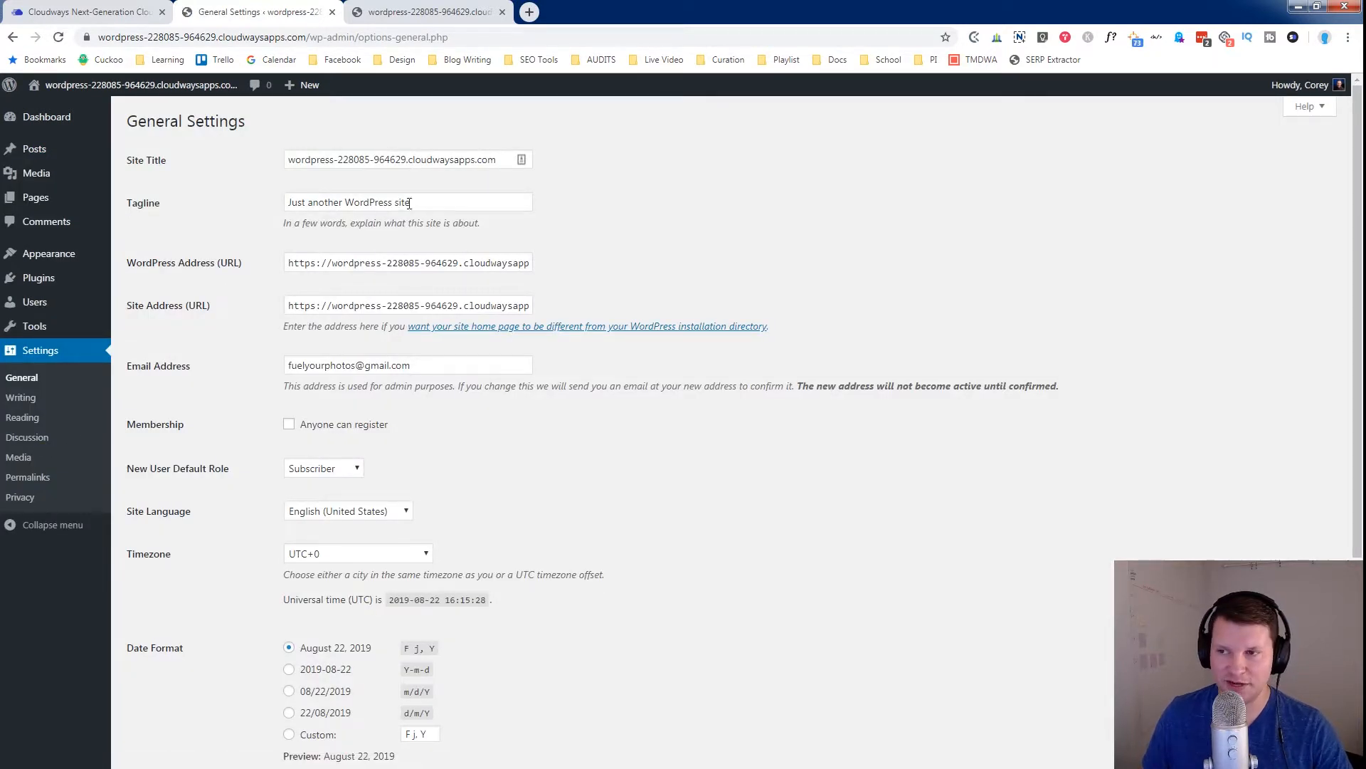
{"action": "left_click_drag", "start_coordinate": [409, 203], "coordinate": [244, 222]}
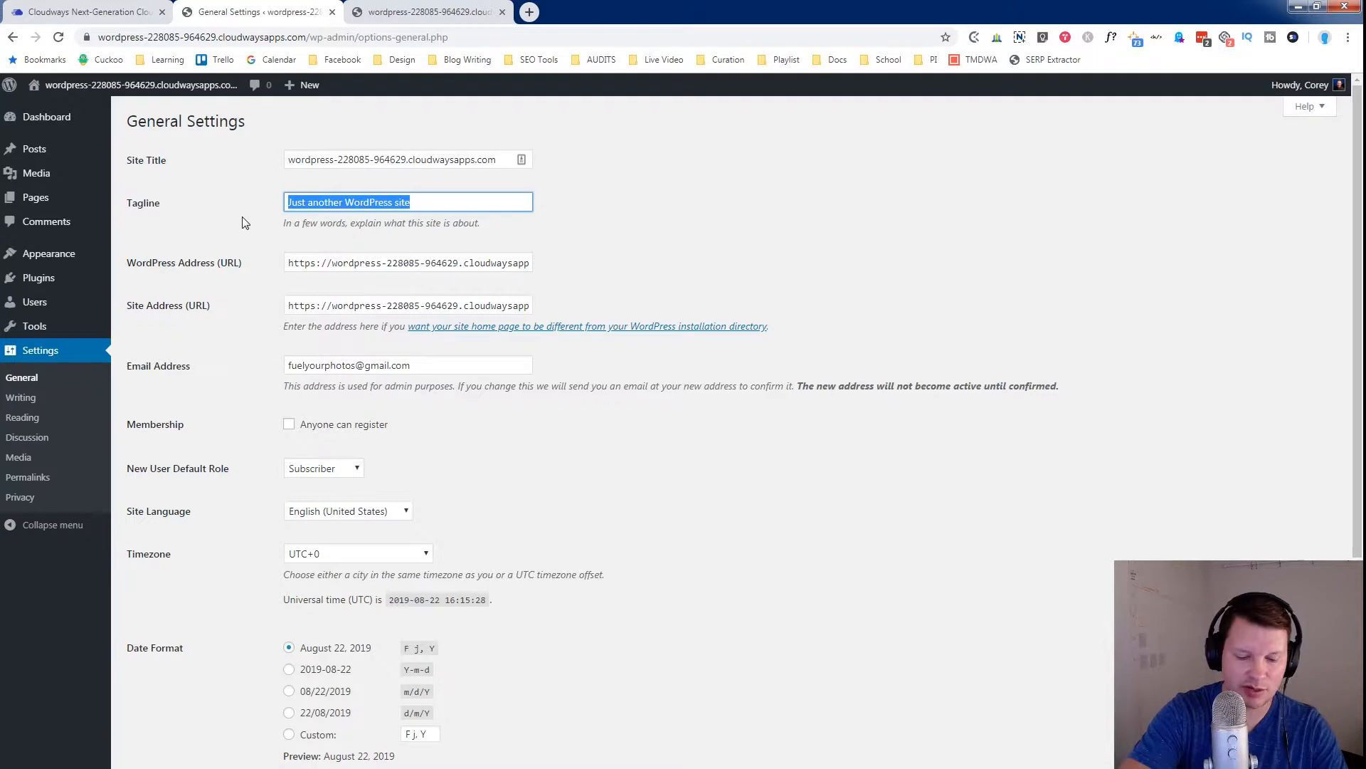
{"action": "left_click_drag", "start_coordinate": [495, 163], "coordinate": [259, 168]}
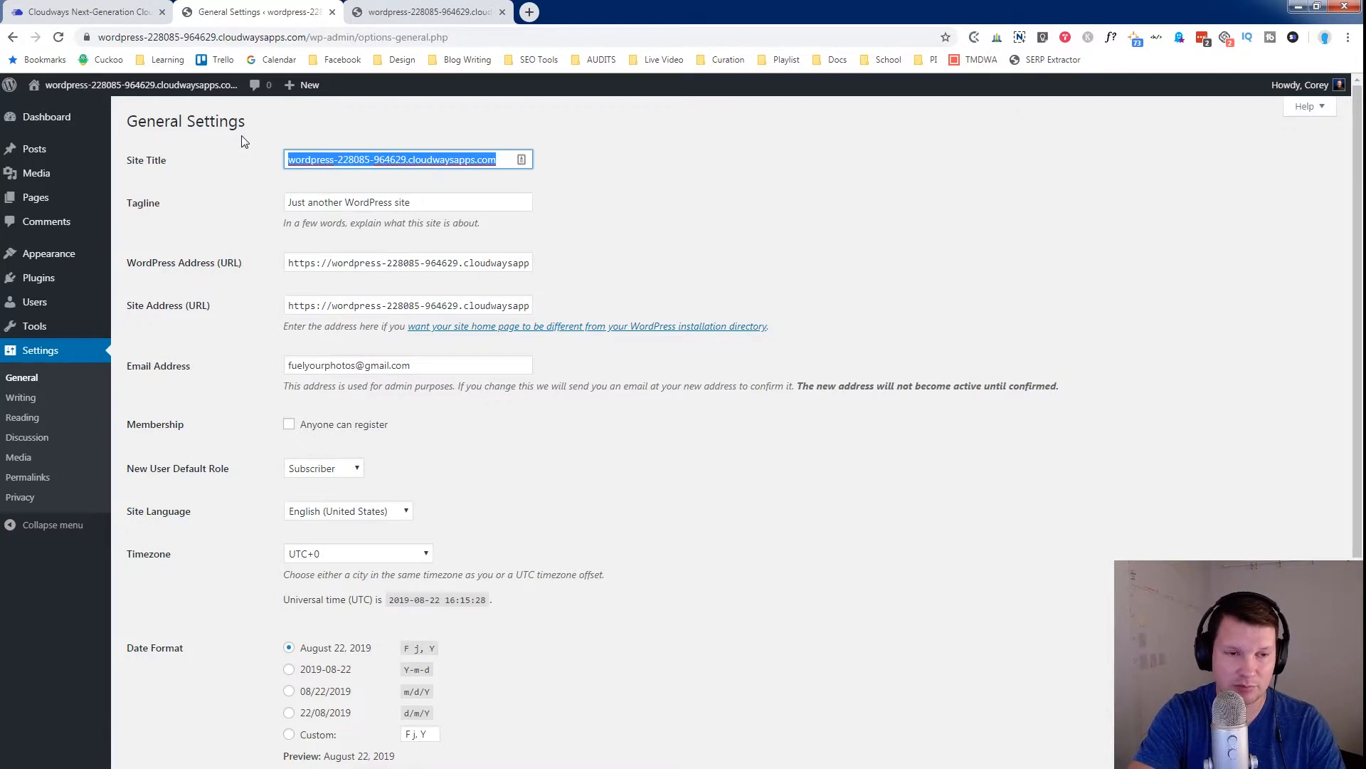
{"action": "type", "text": "Kindling Theme"}
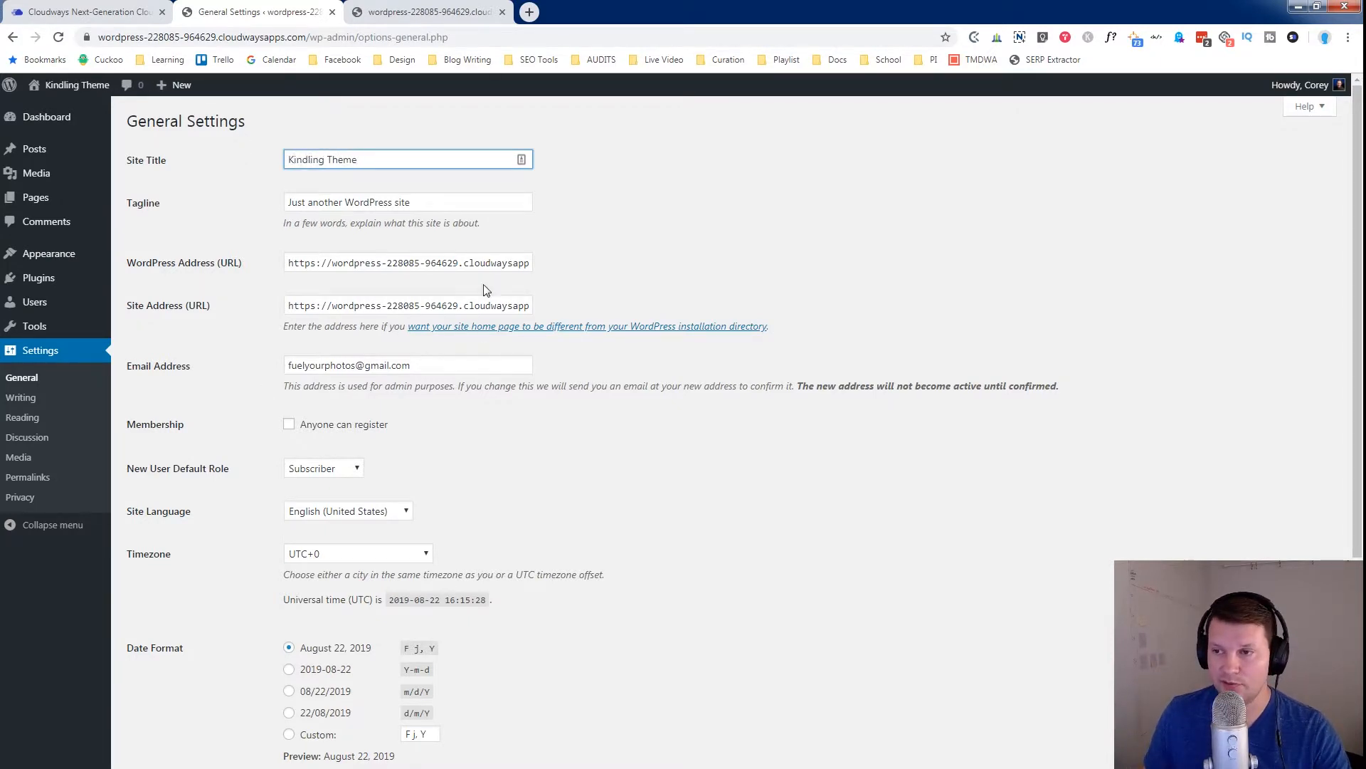
{"action": "left_click_drag", "start_coordinate": [493, 202], "coordinate": [261, 206]}
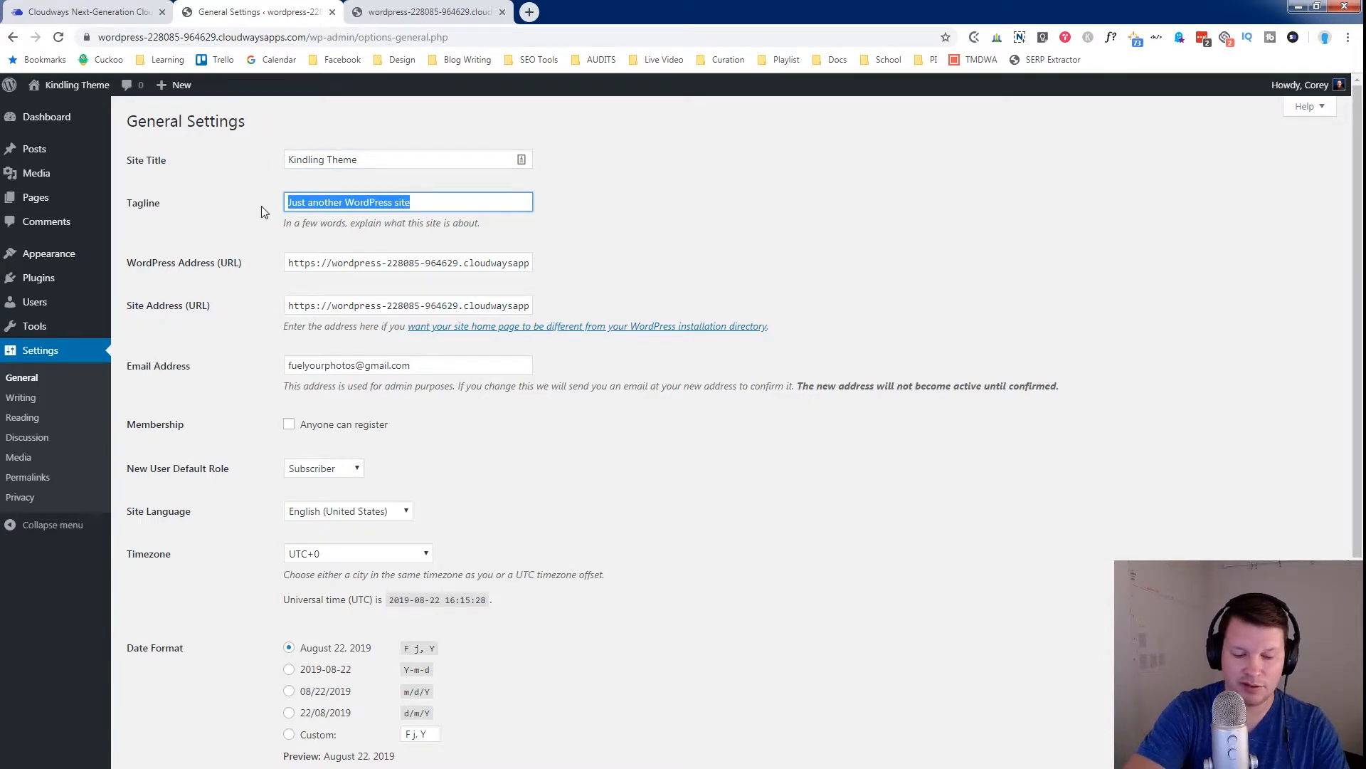
{"action": "type", "text": "A site for set"}
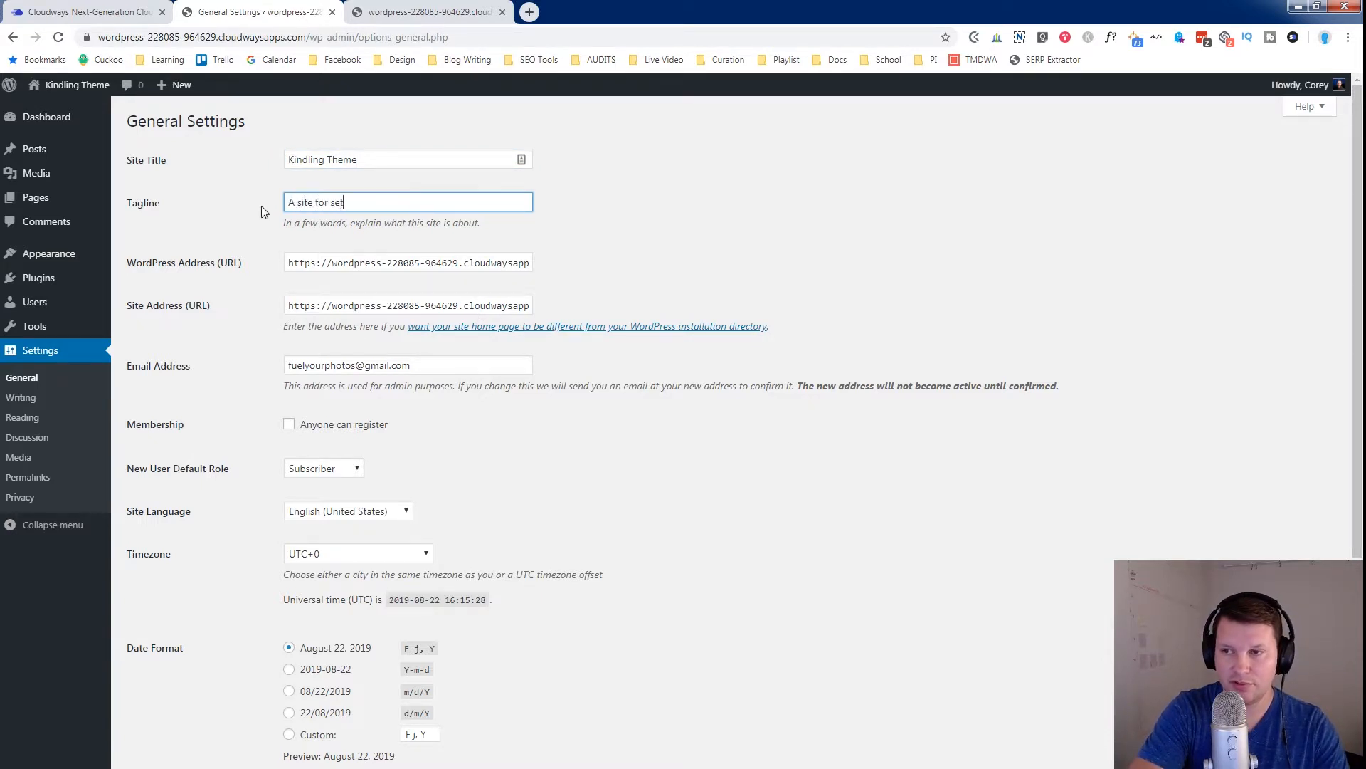
{"action": "type", "text": "ting up Elementor Sections"}
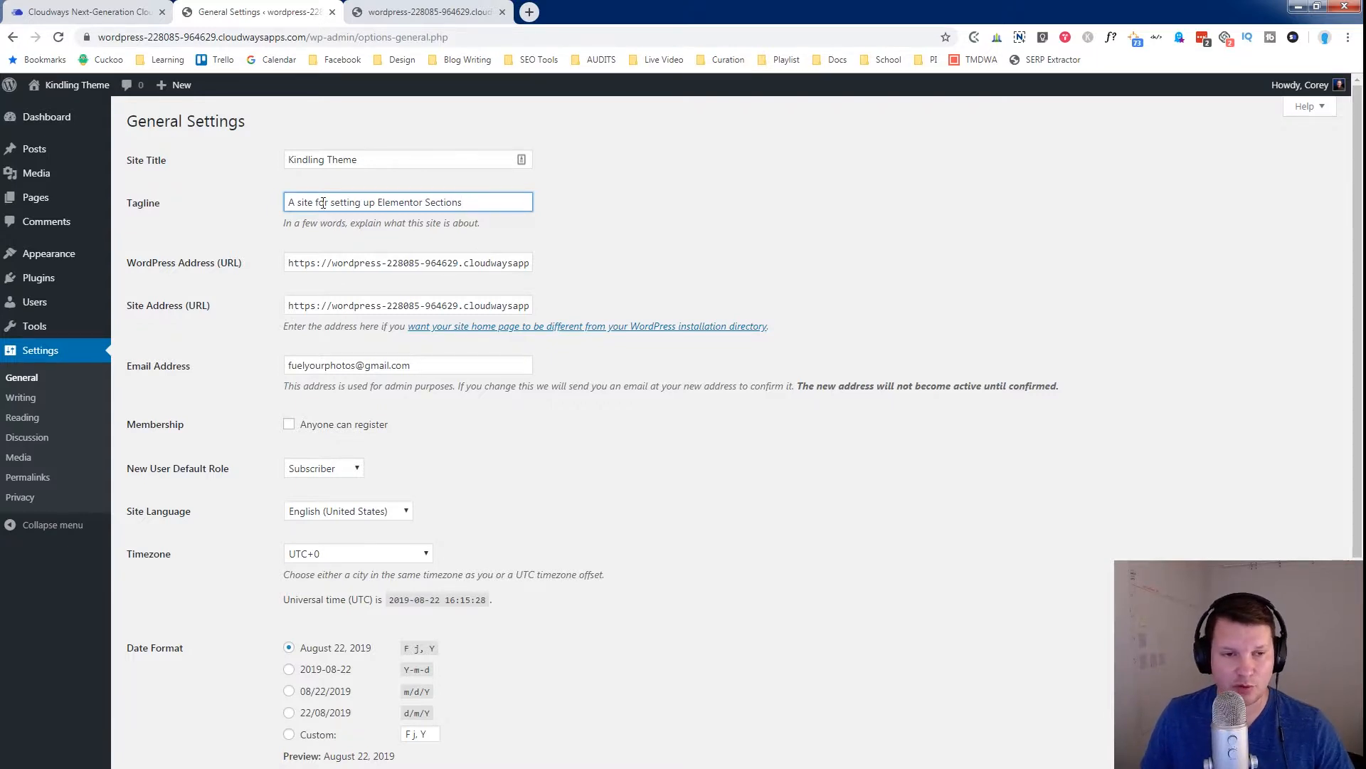
{"action": "left_click", "coordinate": [390, 160]}
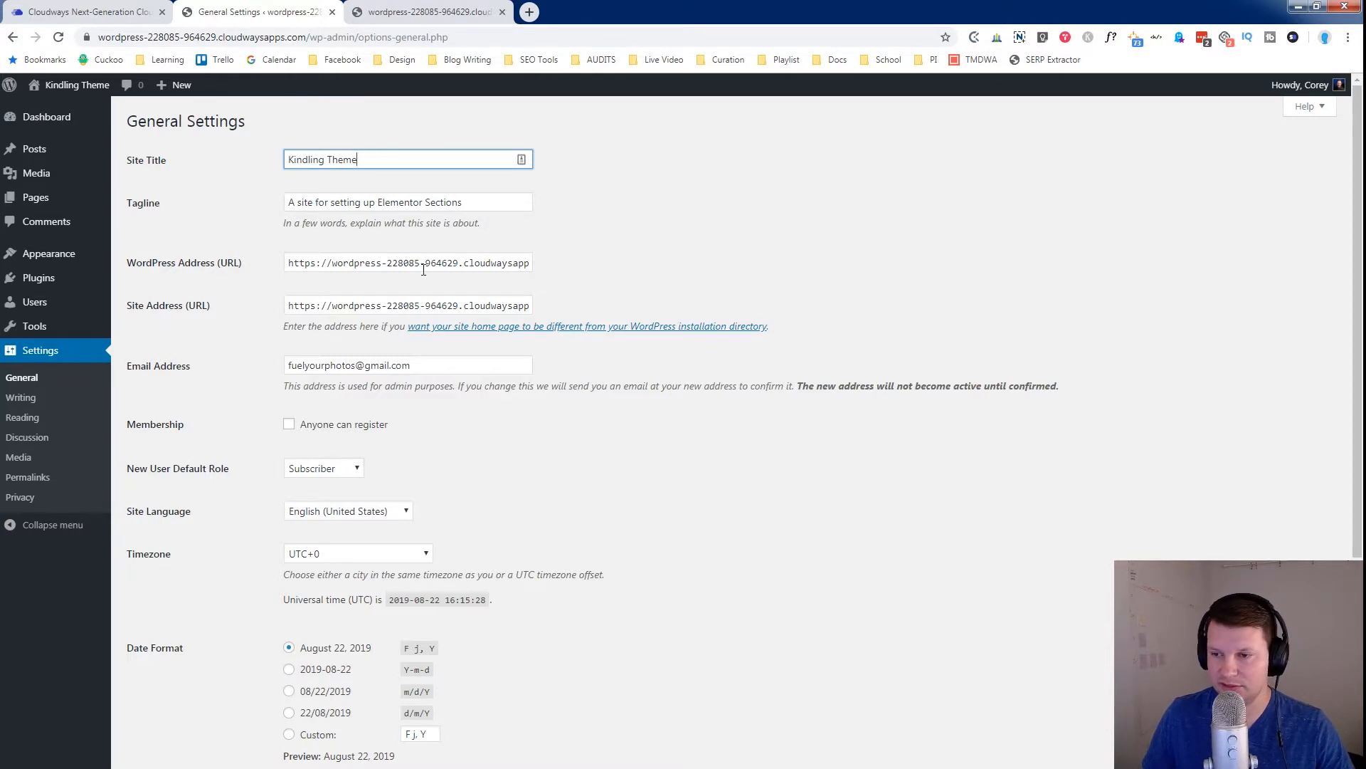
{"action": "scroll", "coordinate": [476, 440], "scroll_direction": "down", "scroll_amount": 4}
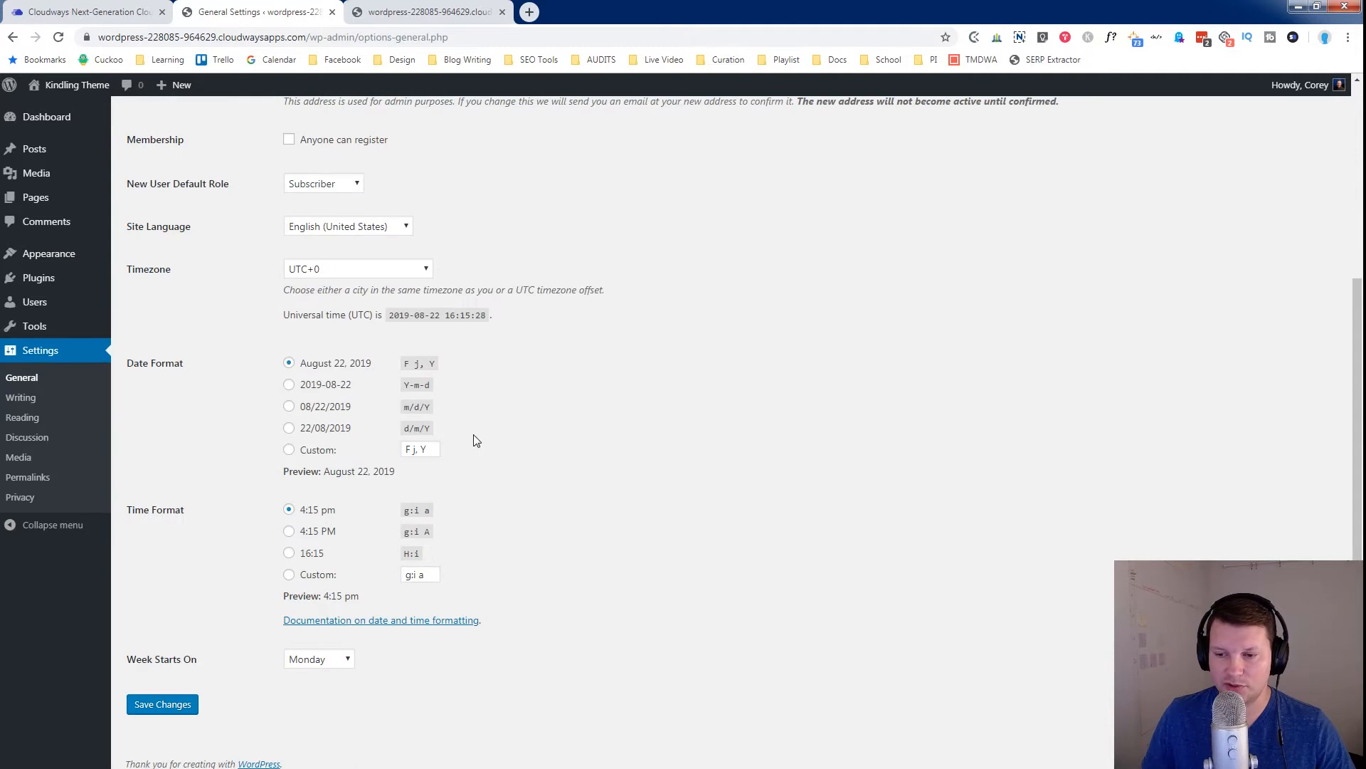
{"action": "scroll", "coordinate": [476, 440], "scroll_direction": "up", "scroll_amount": 4}
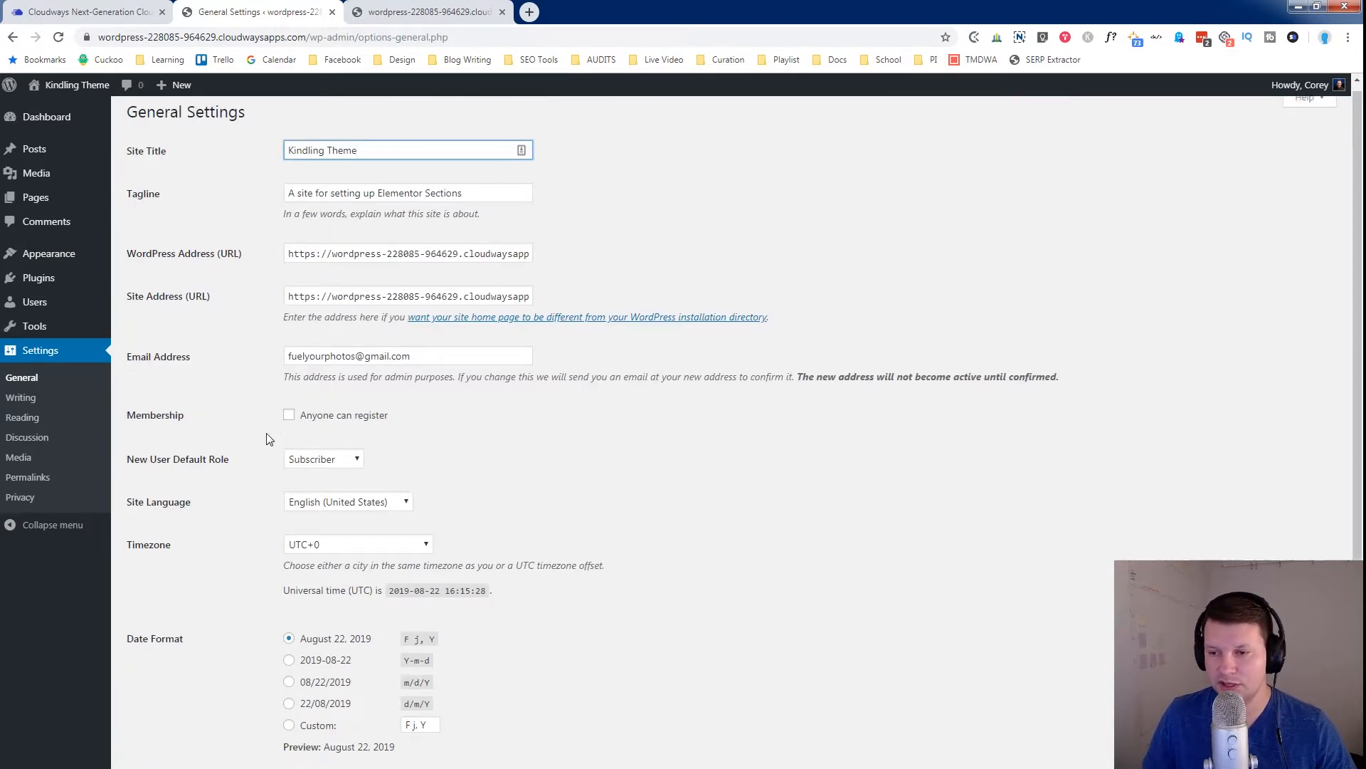
{"action": "scroll", "coordinate": [298, 424], "scroll_direction": "down", "scroll_amount": 4}
{"action": "left_click", "coordinate": [168, 703]}
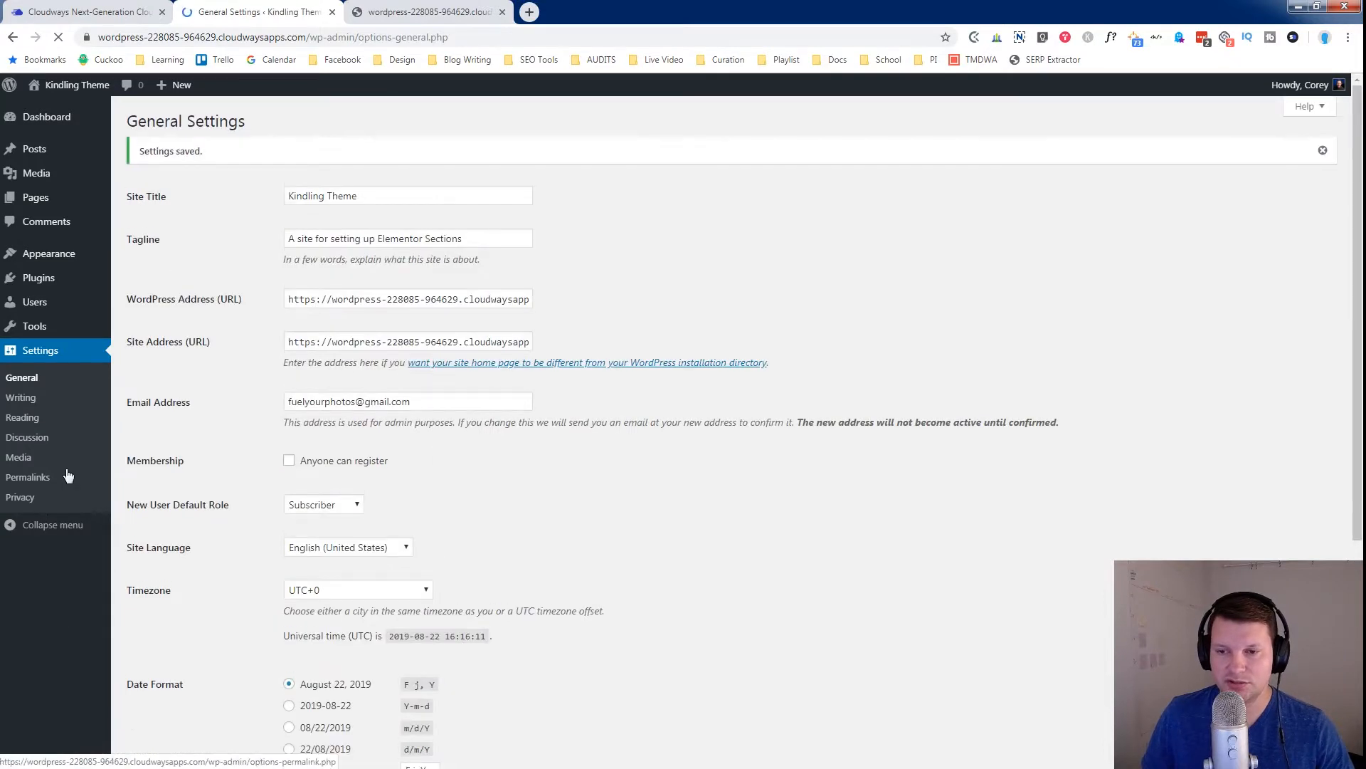
Step: Make the homepage display a static page, choose Home as that page, and save the reading settings
{"action": "left_click", "coordinate": [26, 418]}
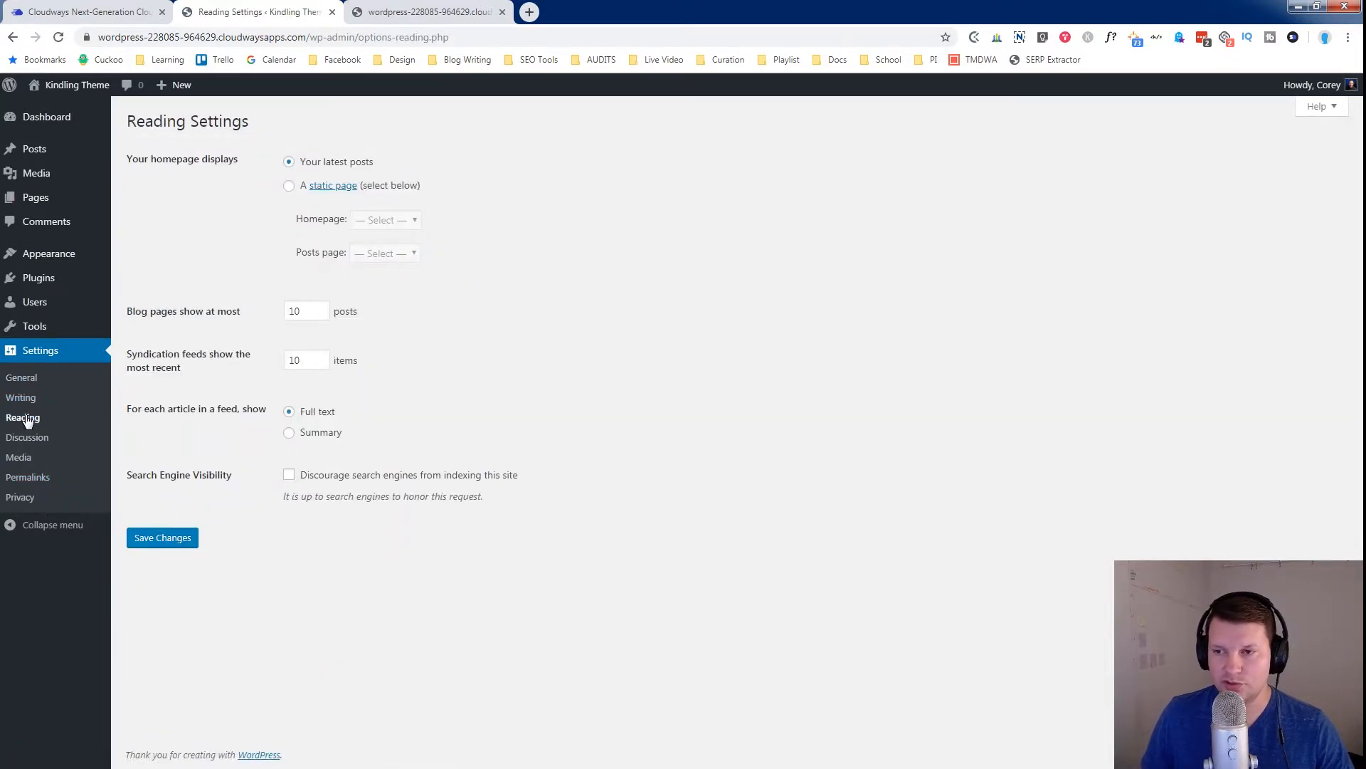
{"action": "left_click", "coordinate": [290, 186]}
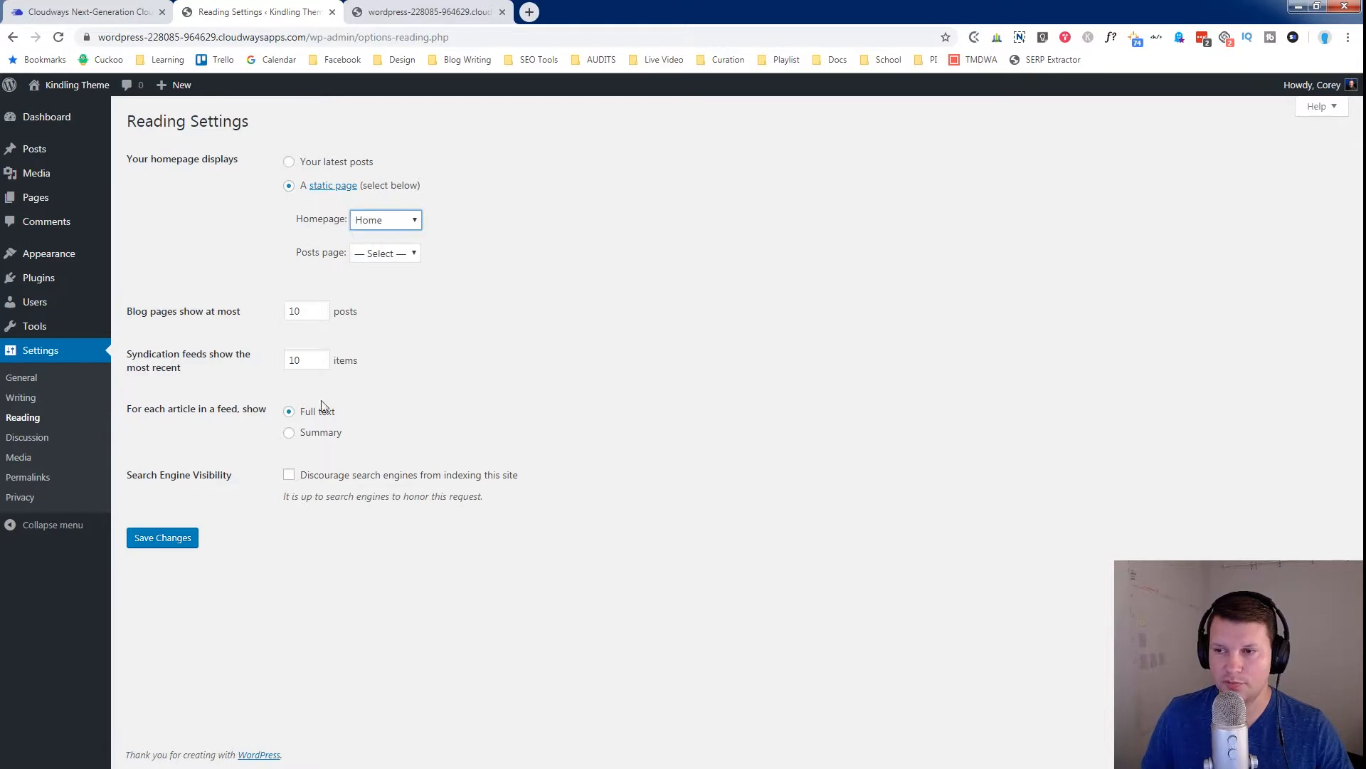
{"action": "left_click", "coordinate": [183, 548]}
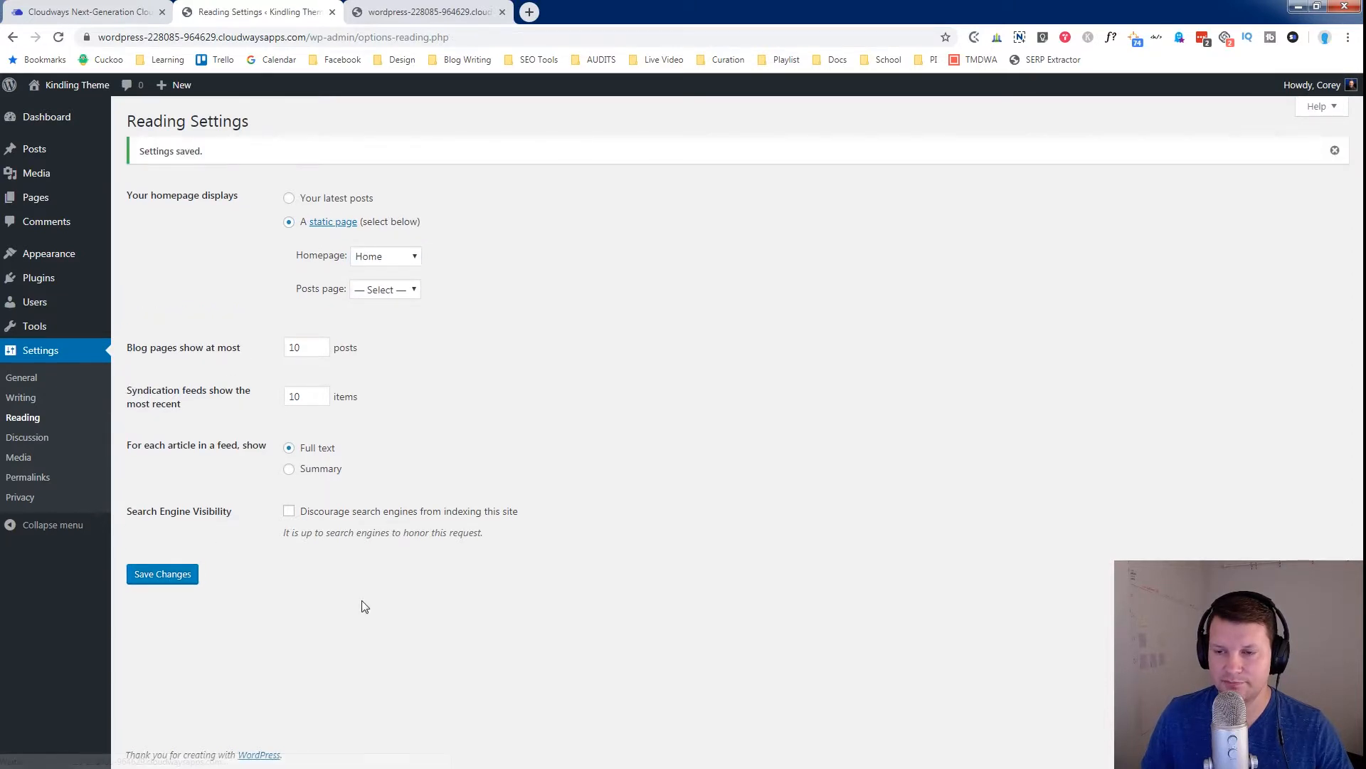
Step: Switch the permalink structure to Post name and save the change
{"action": "left_click", "coordinate": [41, 476]}
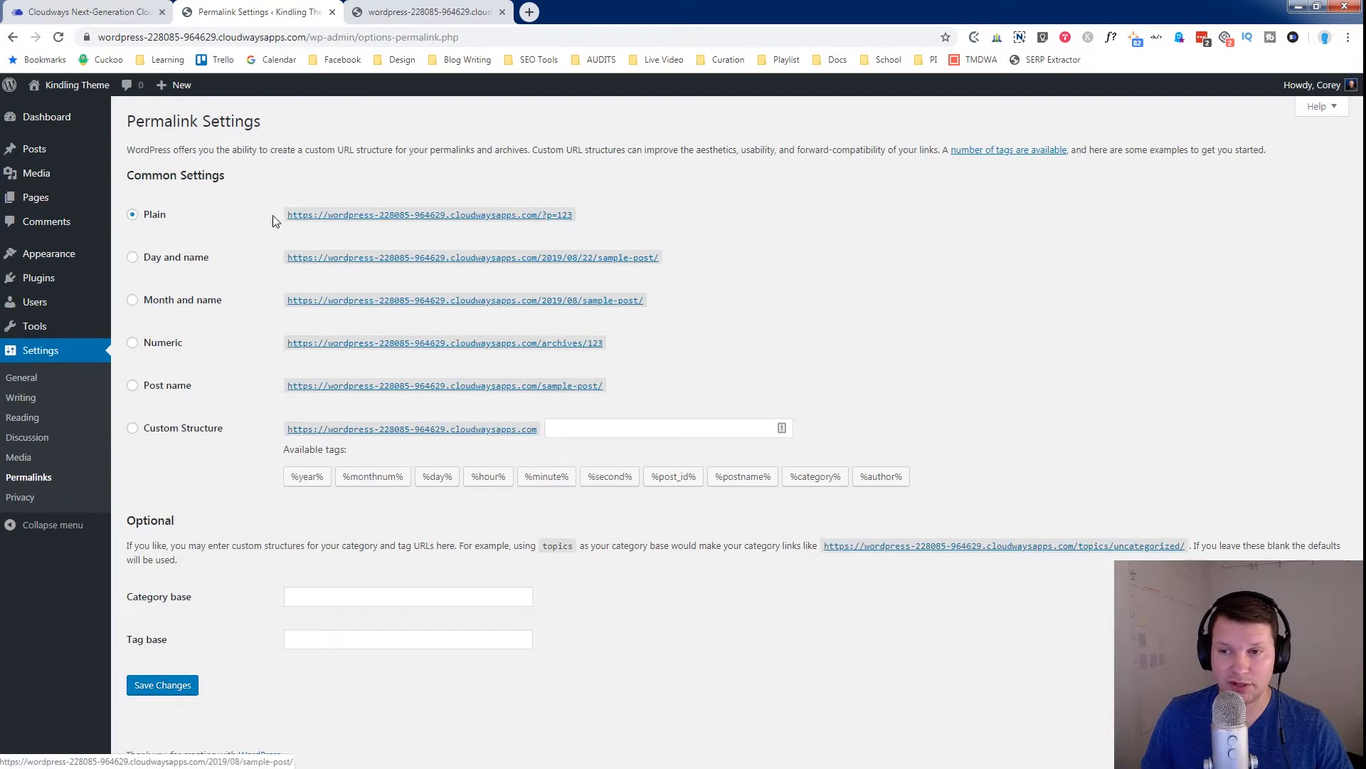
{"action": "left_click", "coordinate": [175, 384]}
{"action": "left_click", "coordinate": [156, 686]}
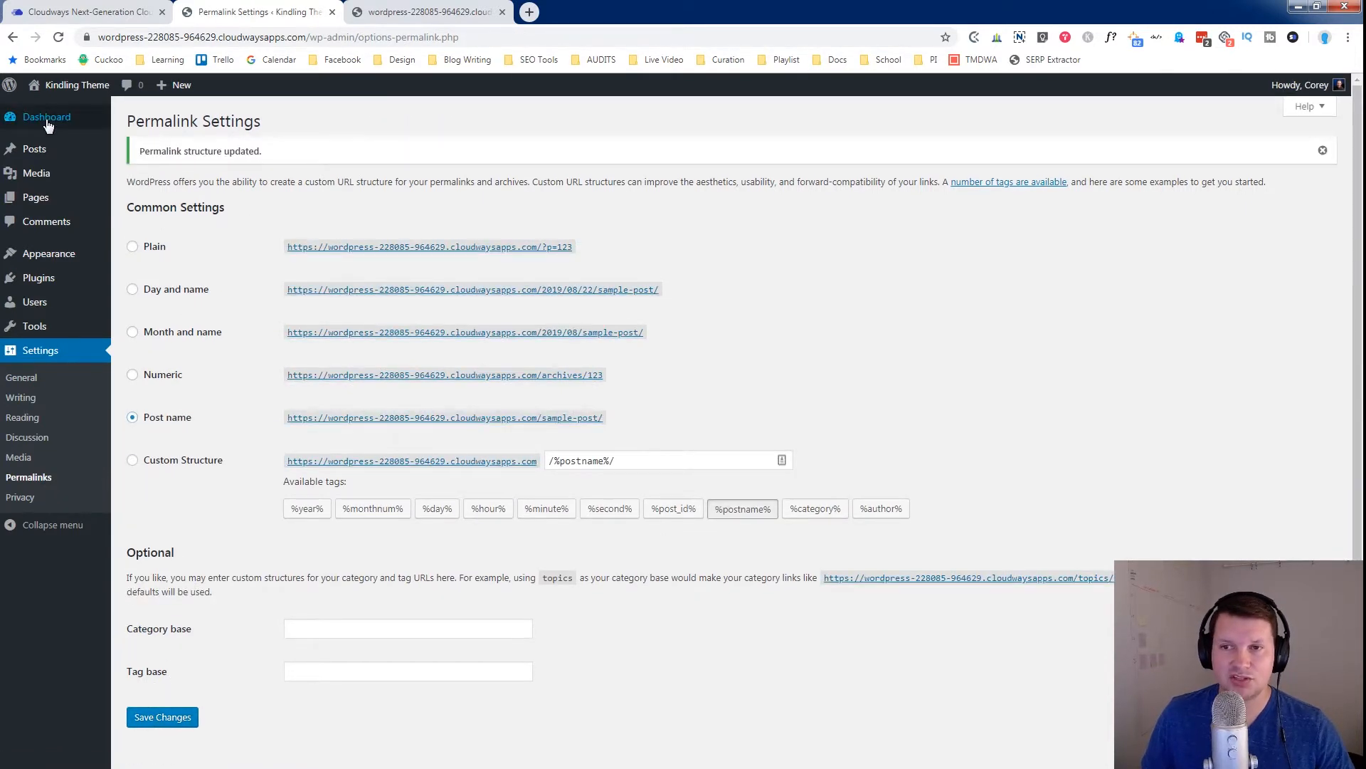
Step: Check the dashboard and reload the live site's front page to examine its title, tagline and homepage
{"action": "left_click", "coordinate": [46, 120]}
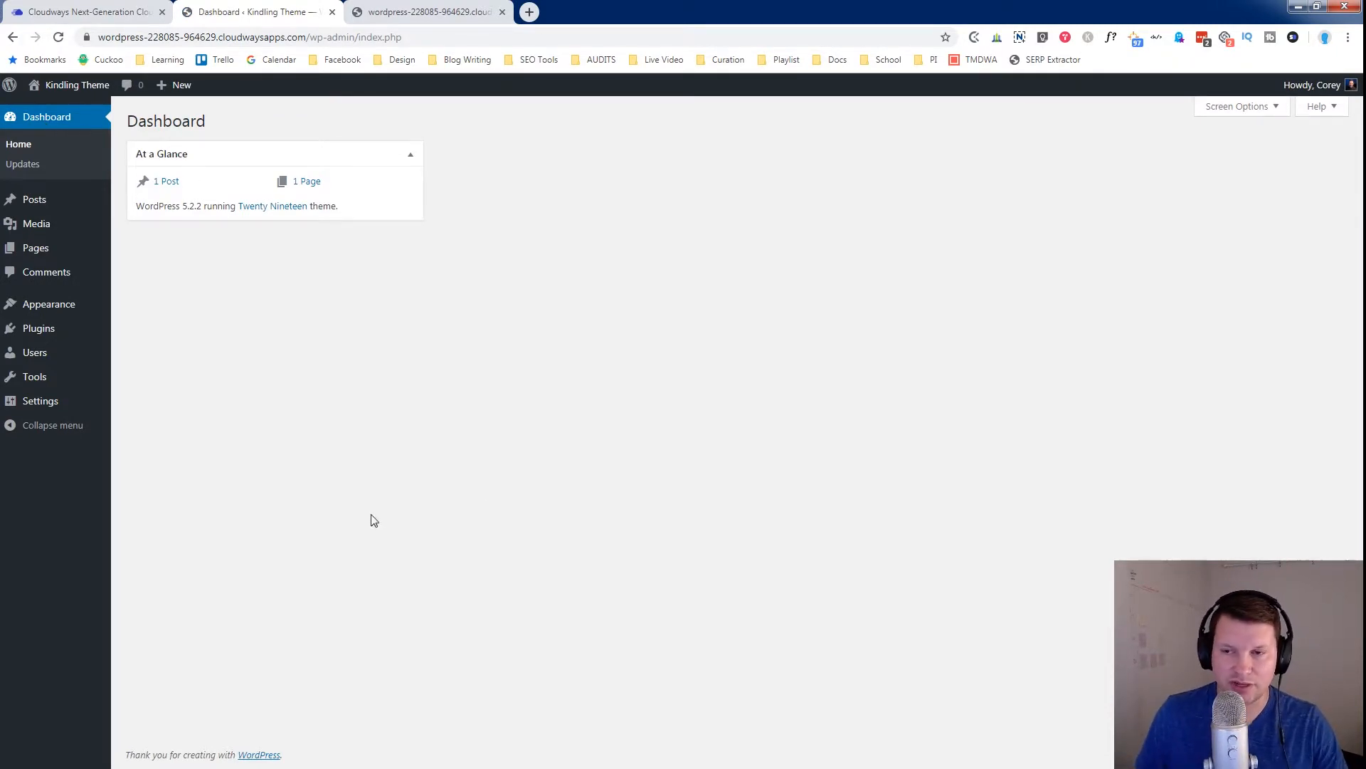
{"action": "left_click", "coordinate": [432, 12]}
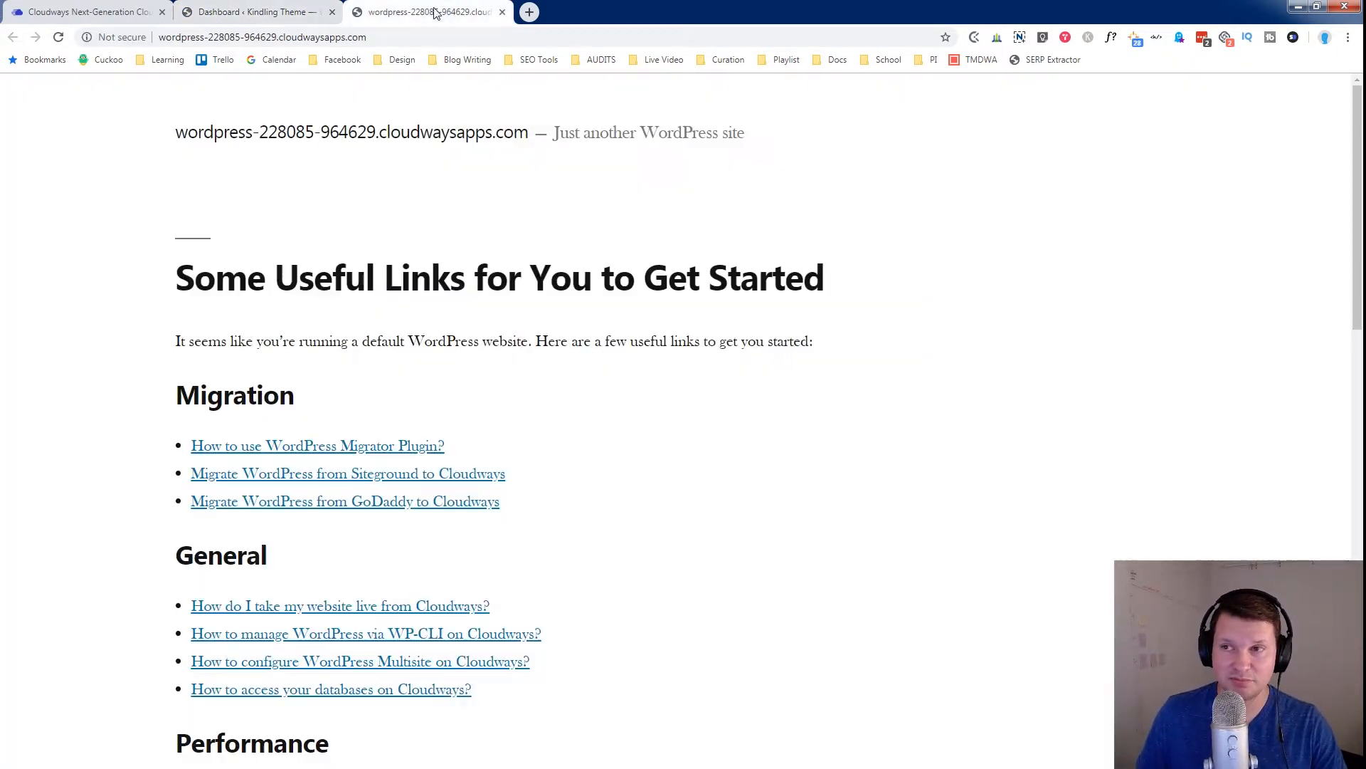
{"action": "left_click", "coordinate": [59, 38]}
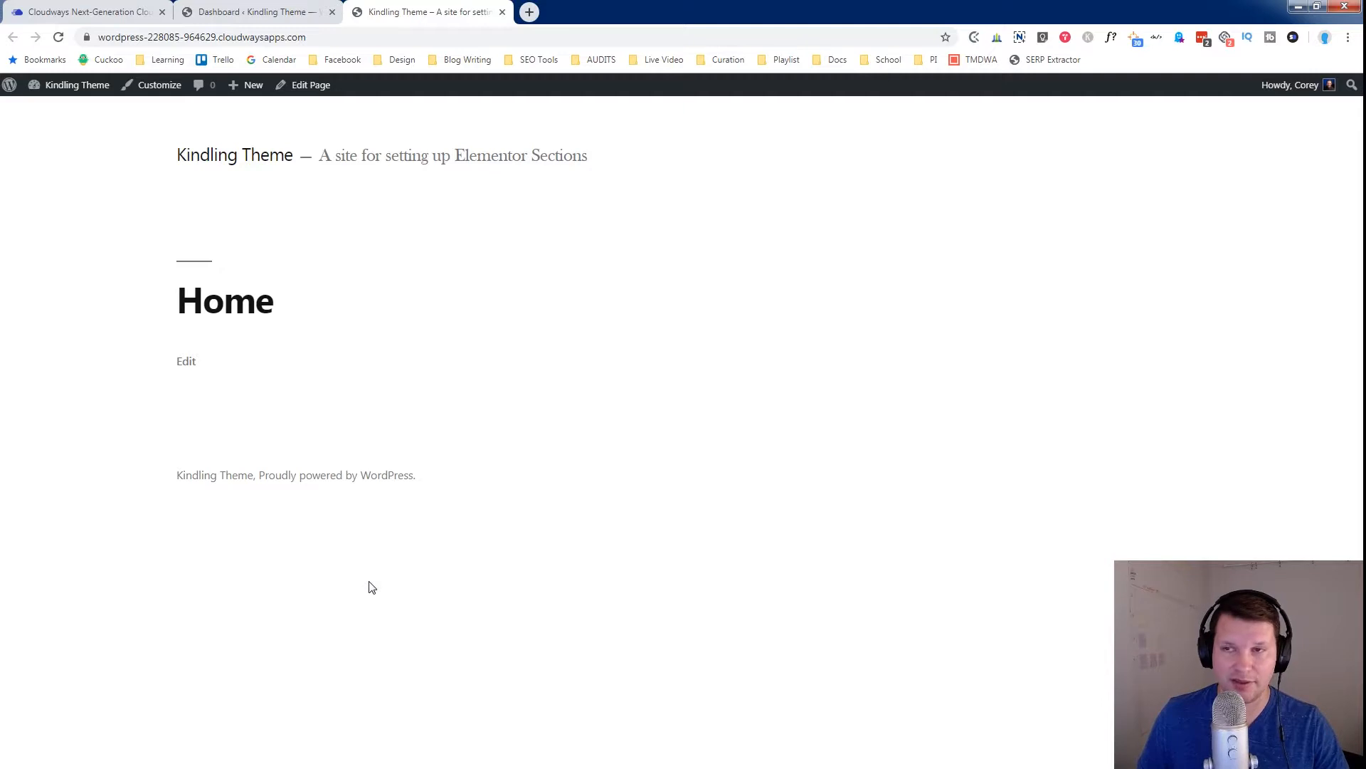
Step: Delete the installed Twenty Seventeen theme from the WordPress admin and confirm the deletion
{"action": "left_click", "coordinate": [275, 12]}
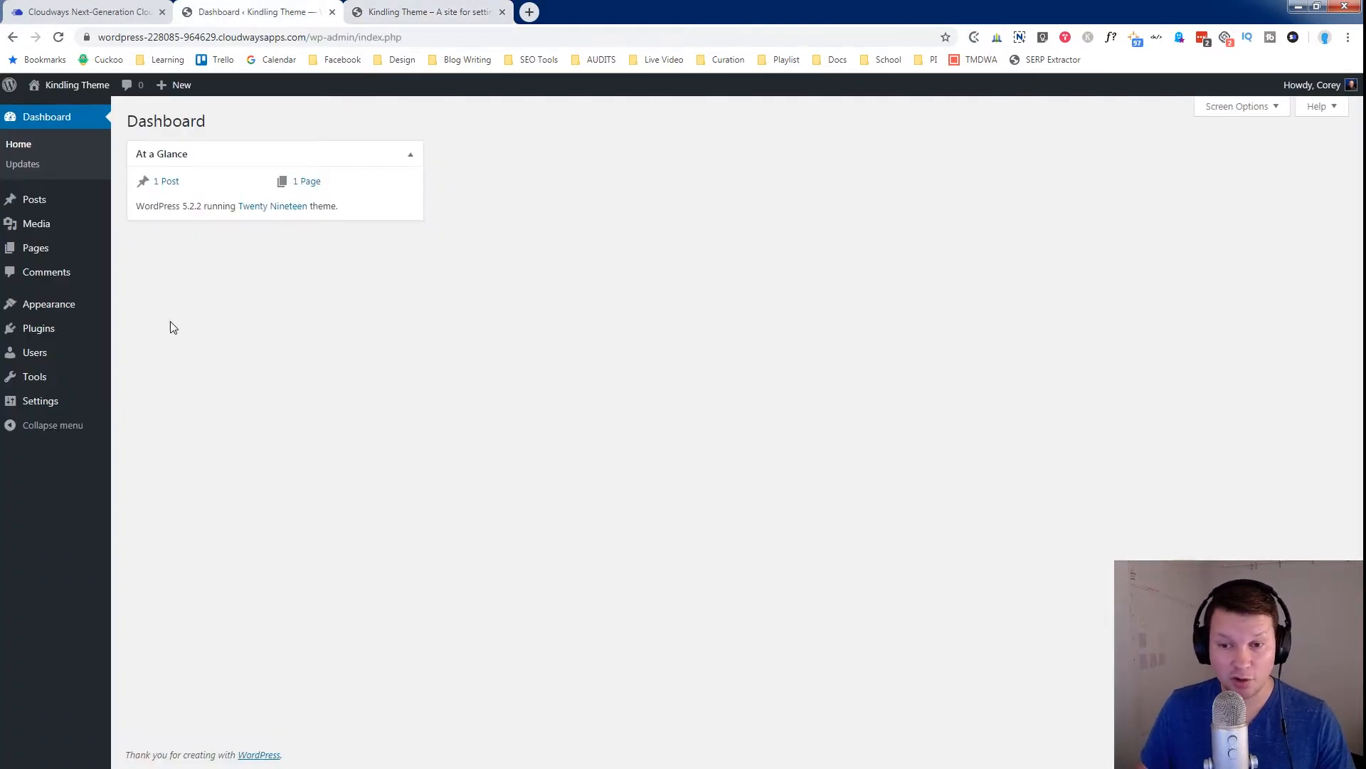
{"action": "mouse_move", "coordinate": [34, 306]}
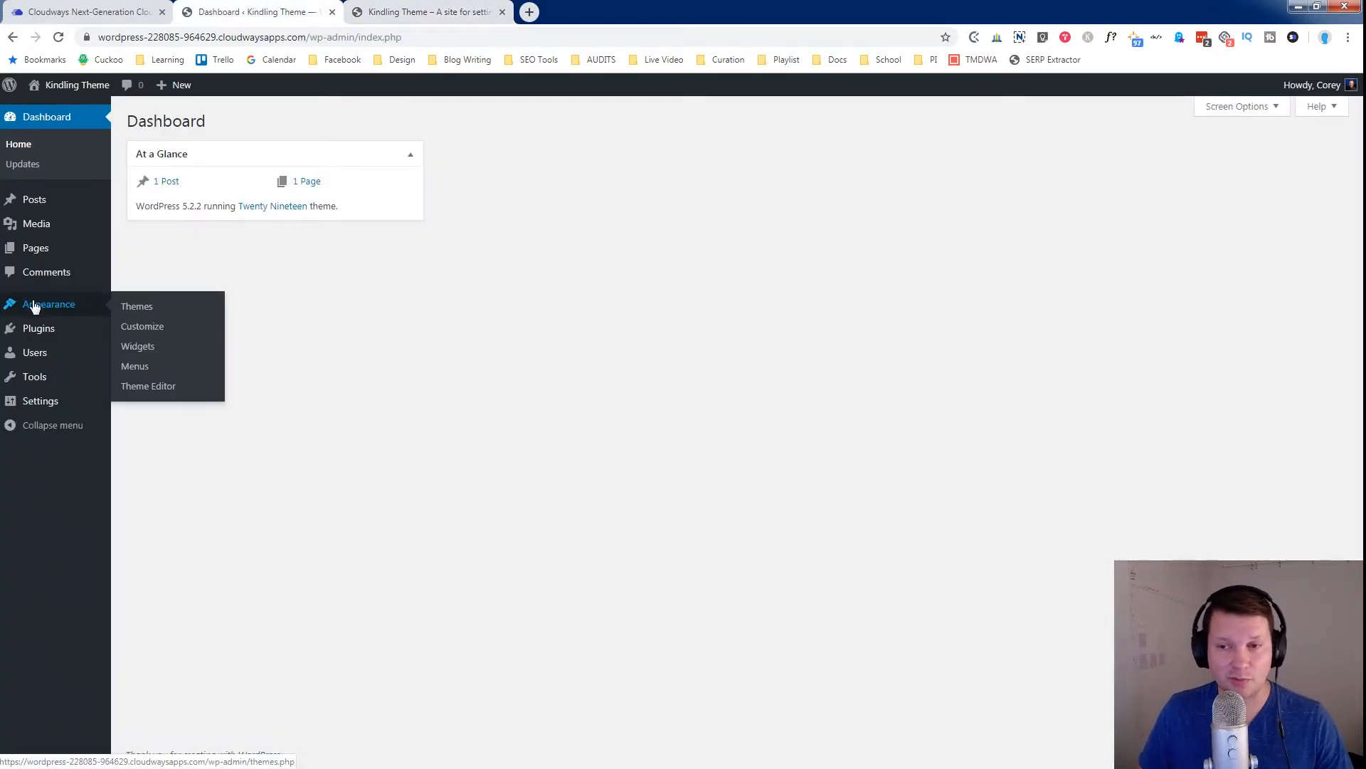
{"action": "left_click", "coordinate": [131, 310]}
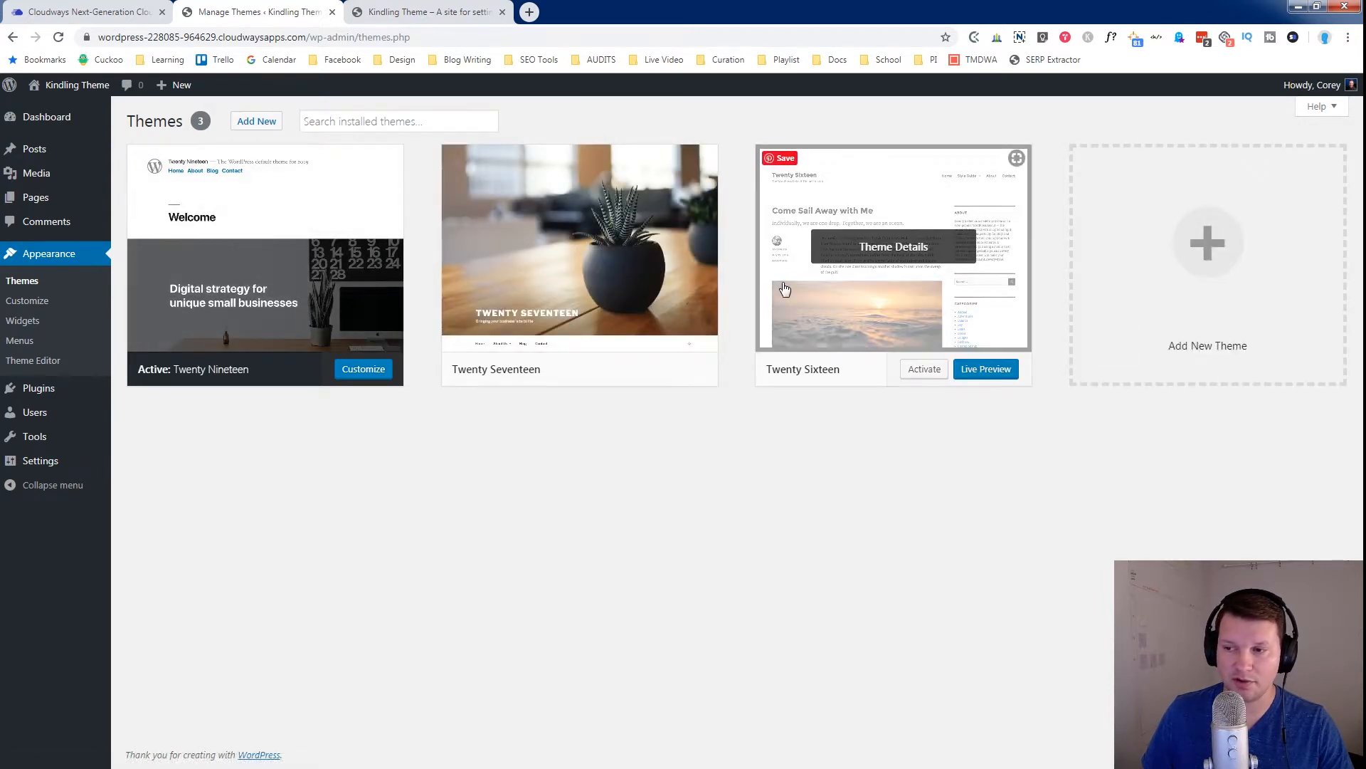
{"action": "left_click", "coordinate": [656, 299]}
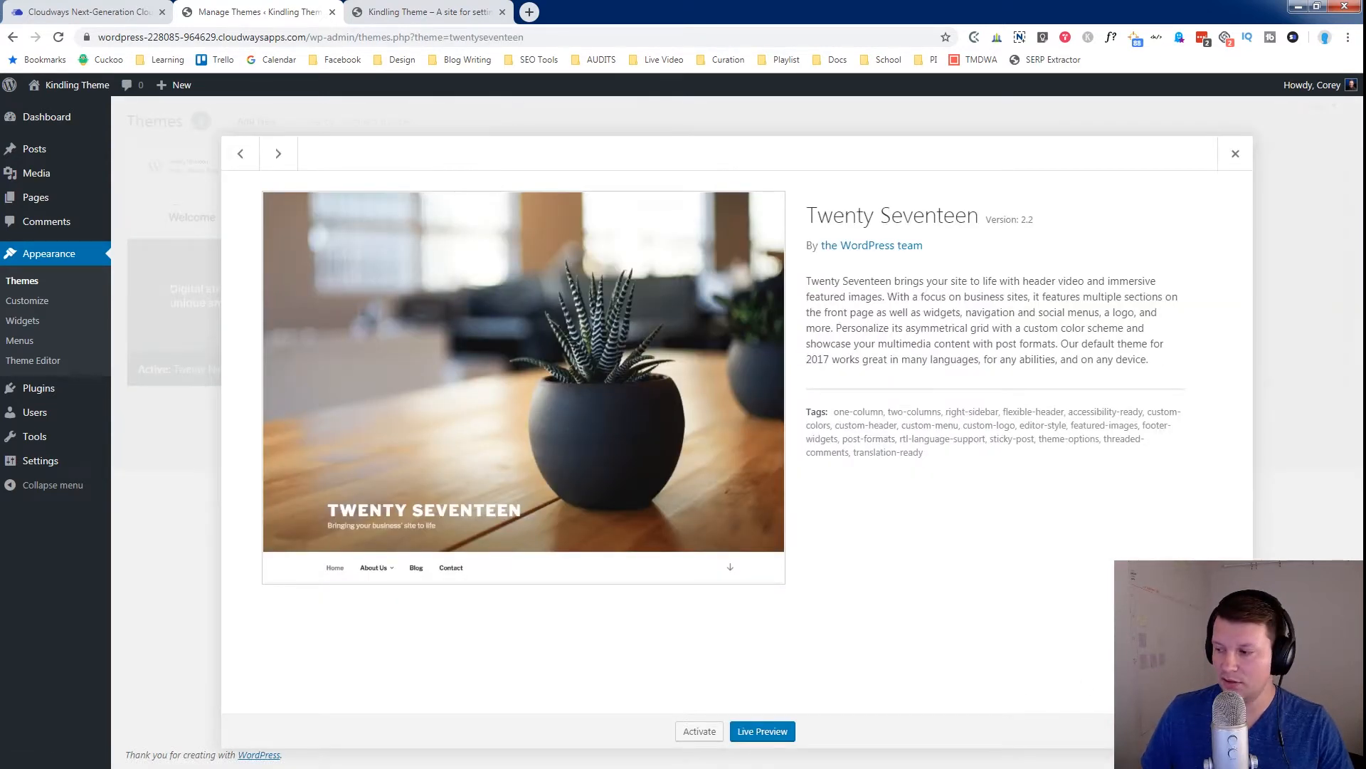
{"action": "left_click", "coordinate": [1229, 730]}
{"action": "left_click", "coordinate": [760, 149]}
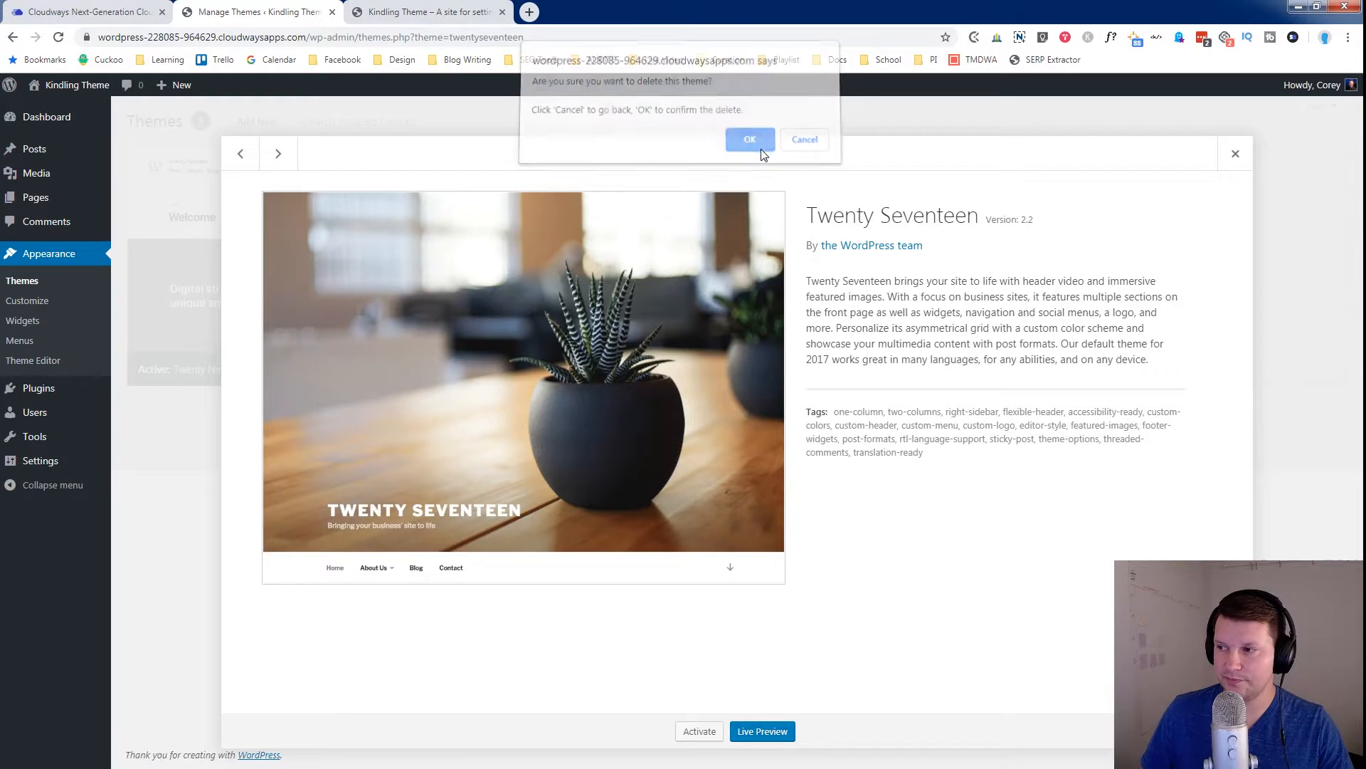
Step: Delete the installed Twenty Sixteen theme and confirm the deletion
{"action": "left_click", "coordinate": [622, 296]}
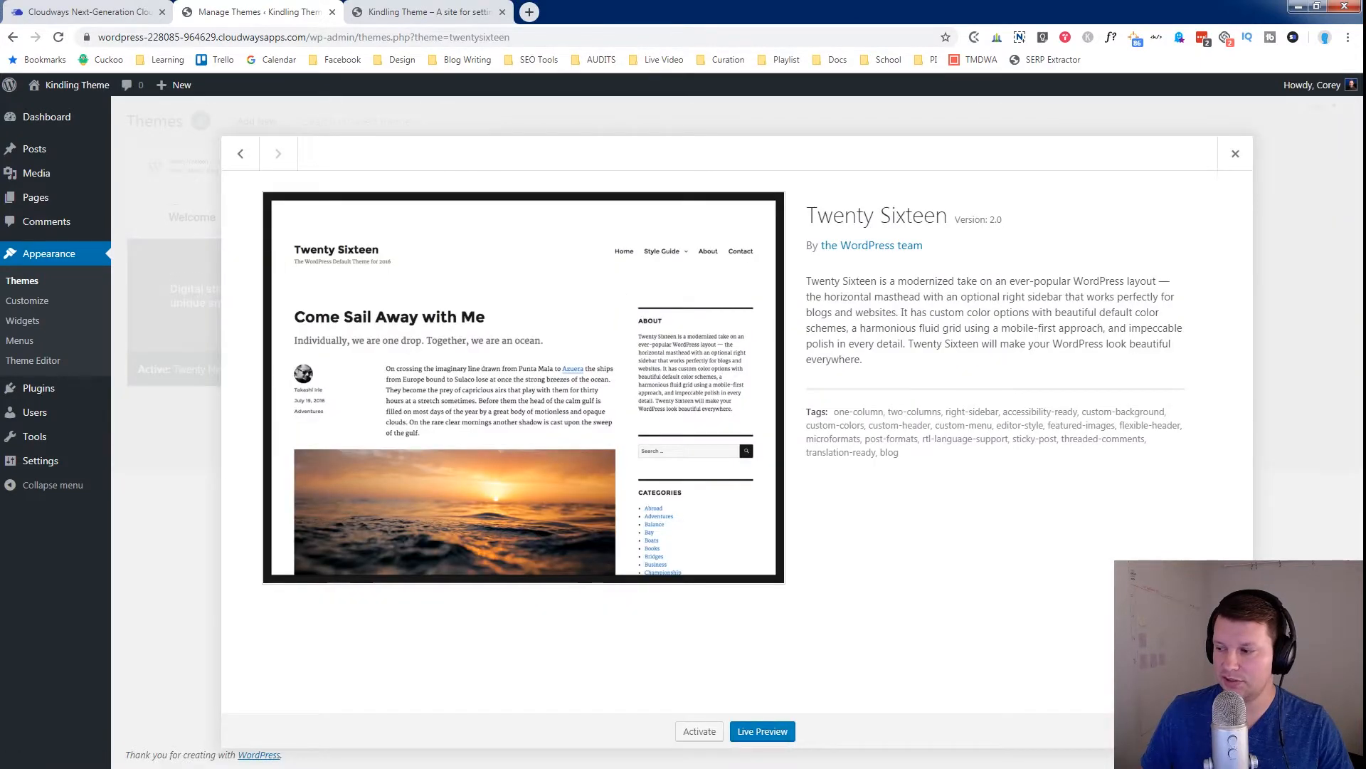
{"action": "left_click", "coordinate": [1229, 730]}
{"action": "left_click", "coordinate": [750, 148]}
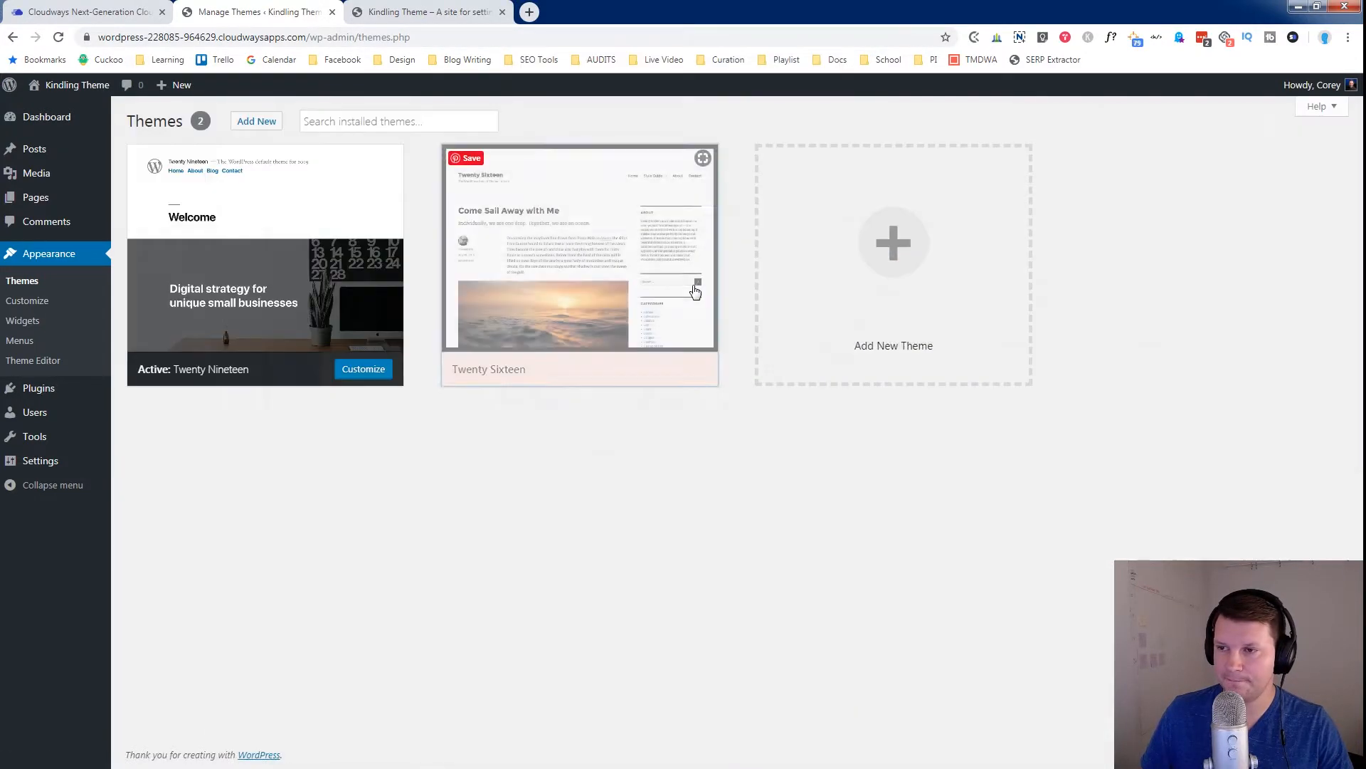
Step: Search the theme directory for astra, then install and activate the Astra theme
{"action": "left_click", "coordinate": [245, 119]}
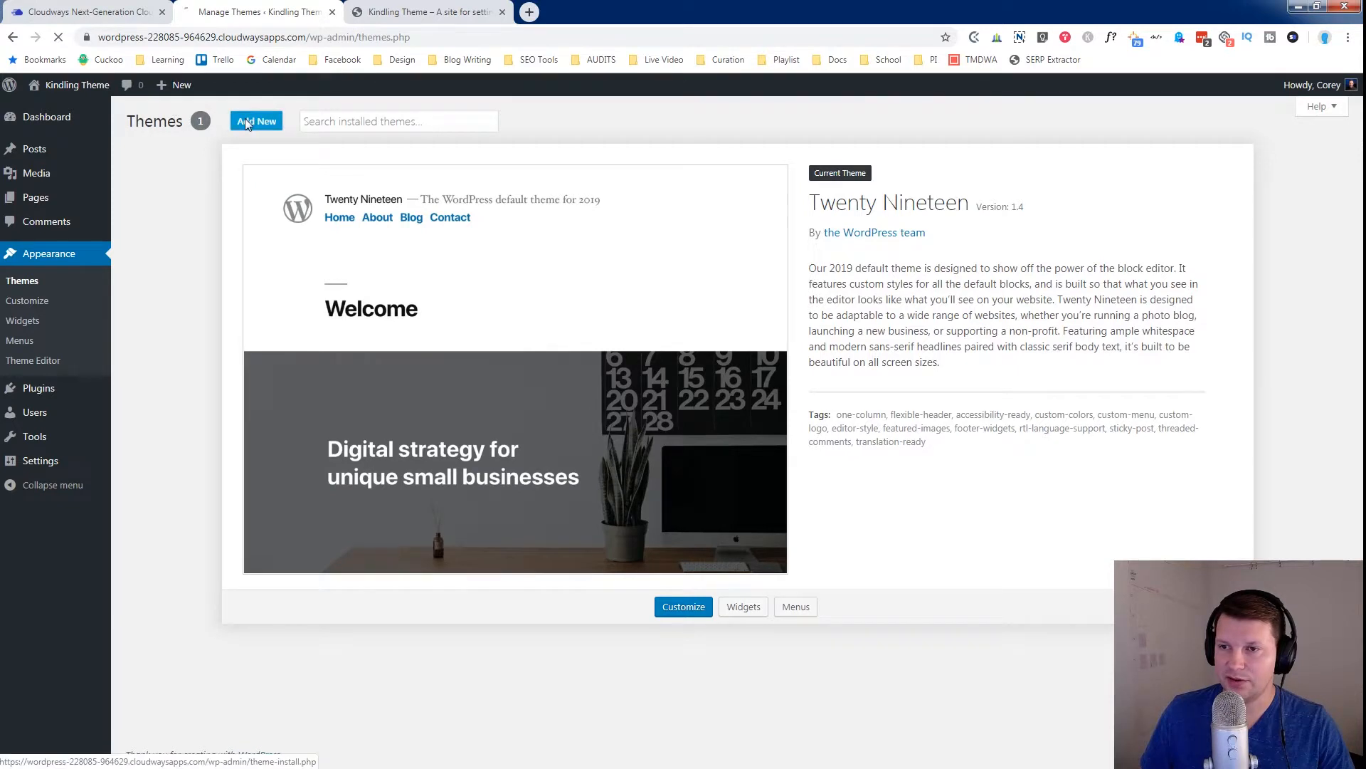
{"action": "left_click", "coordinate": [1210, 161]}
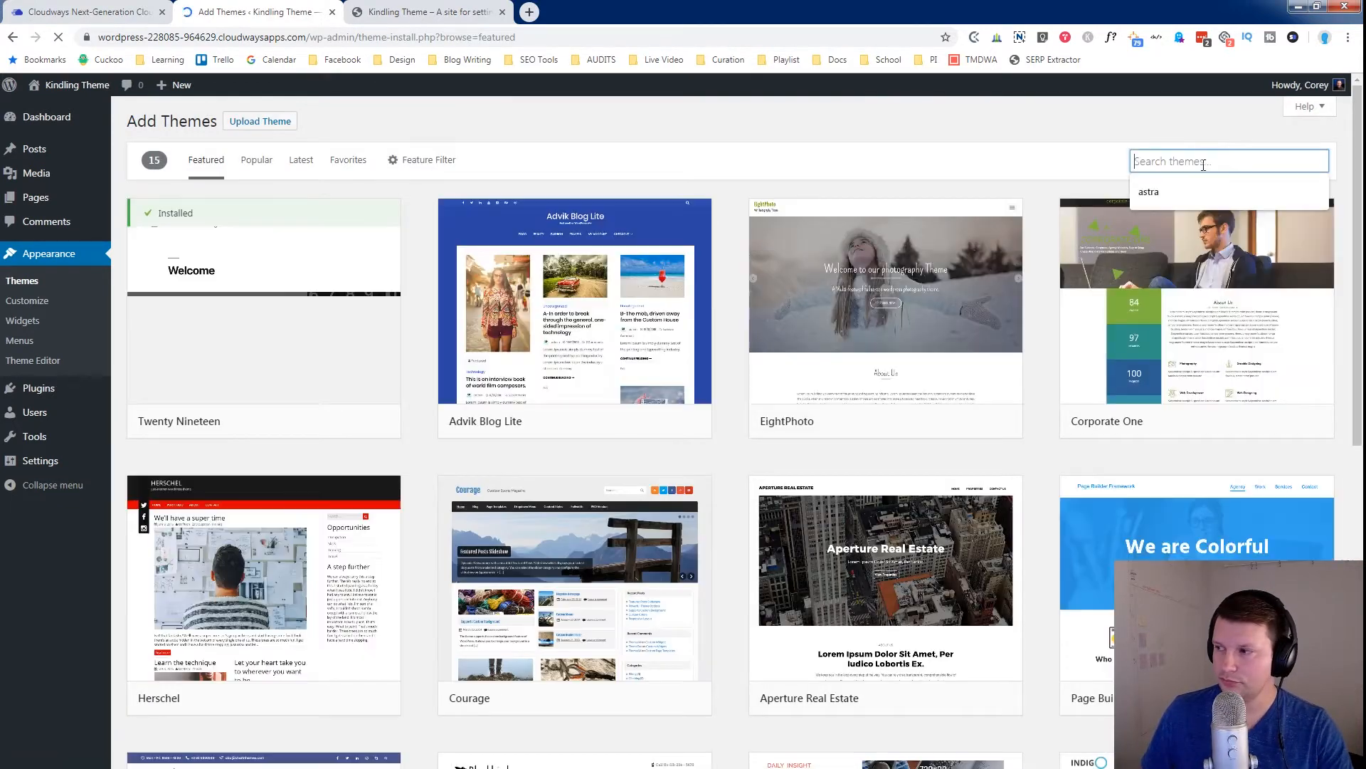
{"action": "left_click", "coordinate": [1189, 183]}
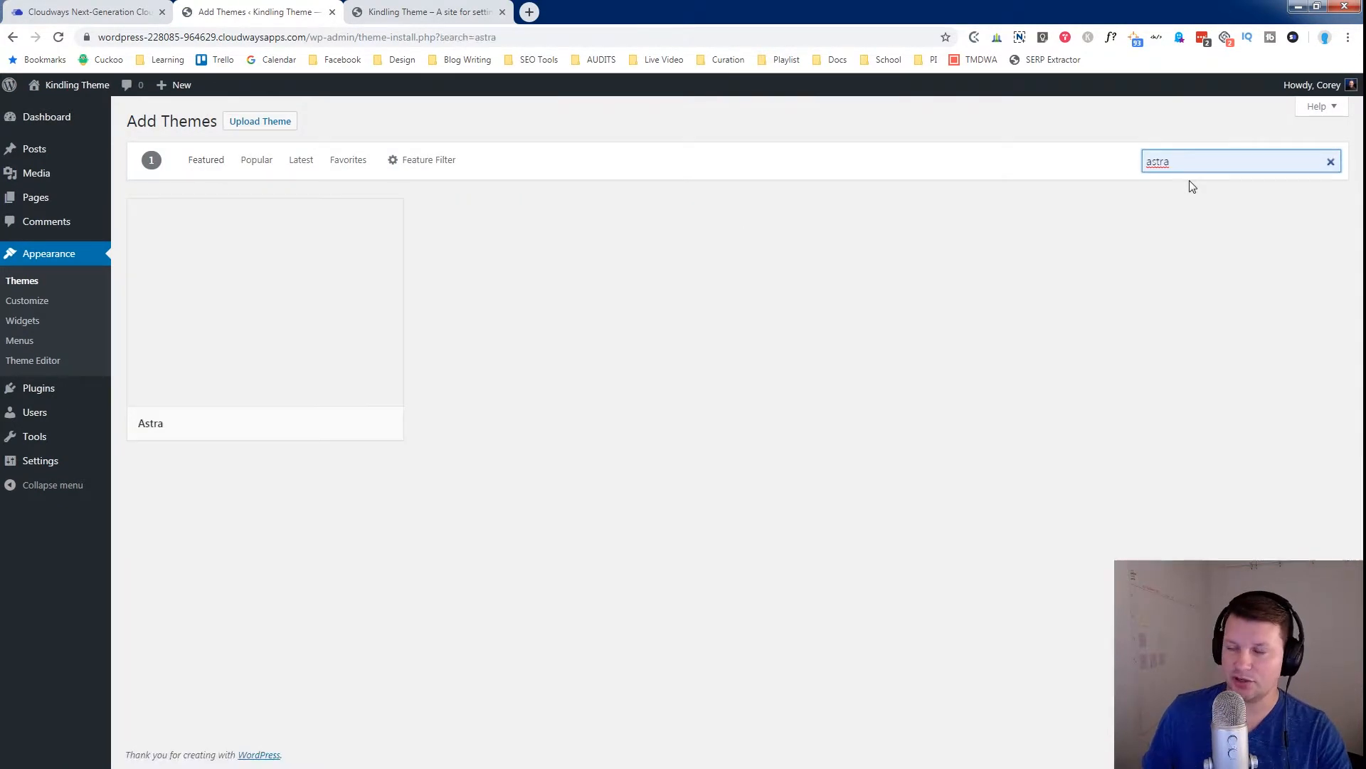
{"action": "left_click", "coordinate": [320, 423]}
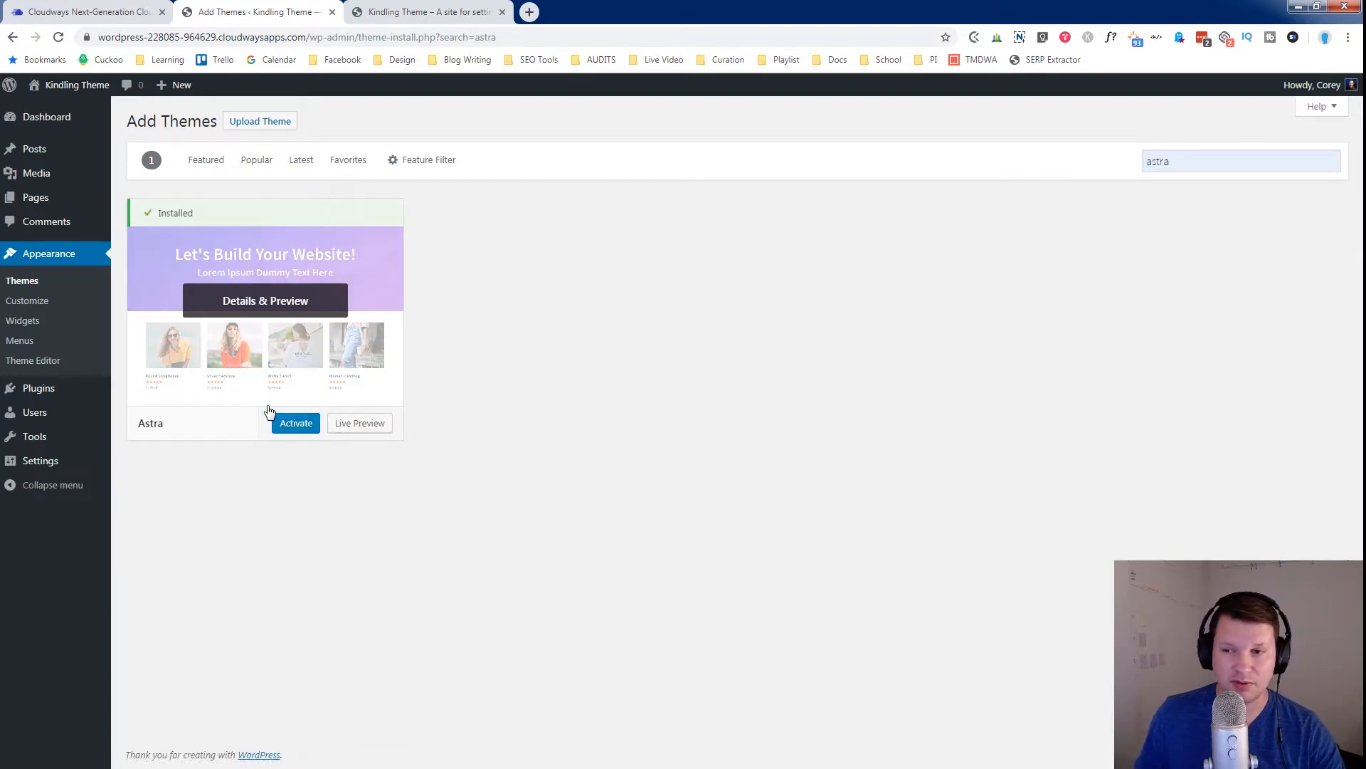
{"action": "left_click", "coordinate": [296, 425]}
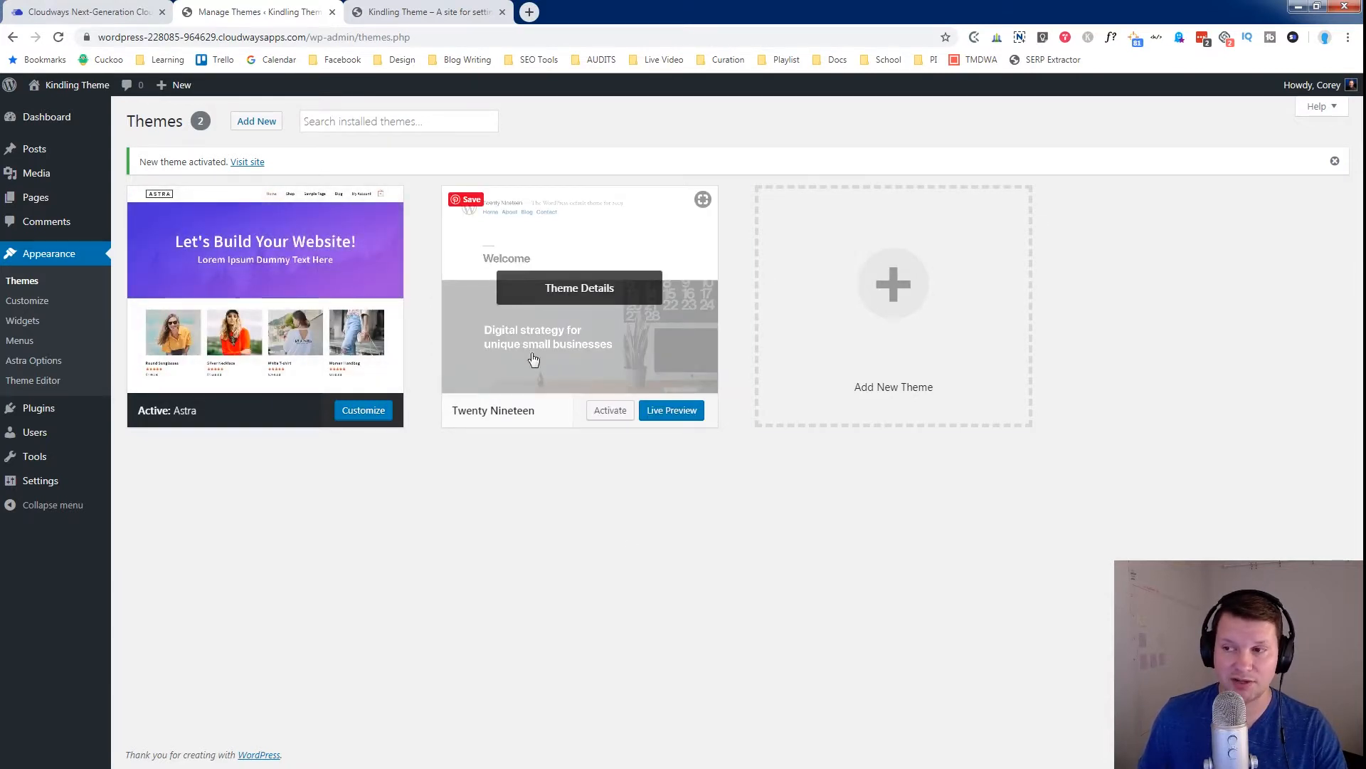
Step: Reload the live site to examine its front page under the Astra theme, and return to the WordPress admin
{"action": "left_click", "coordinate": [411, 7]}
{"action": "left_click", "coordinate": [59, 39]}
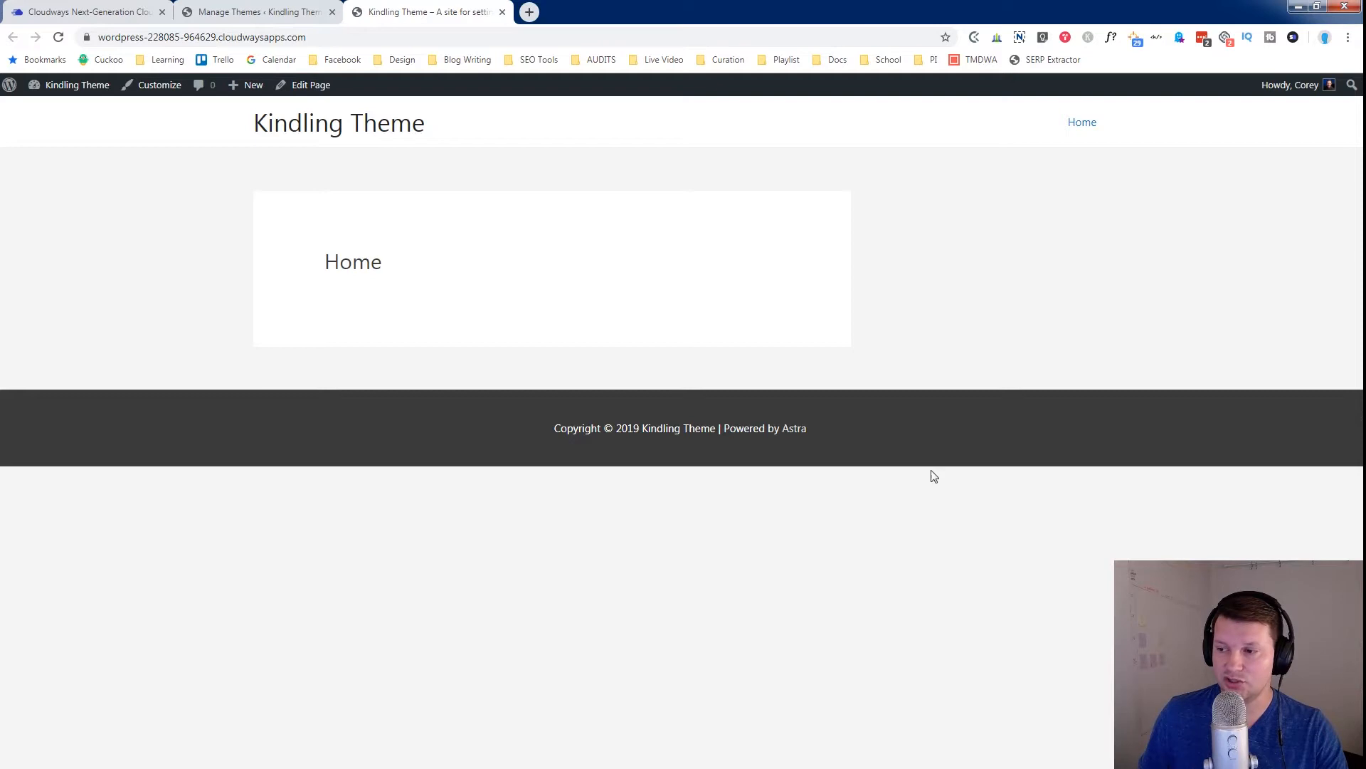
{"action": "left_click", "coordinate": [245, 12]}
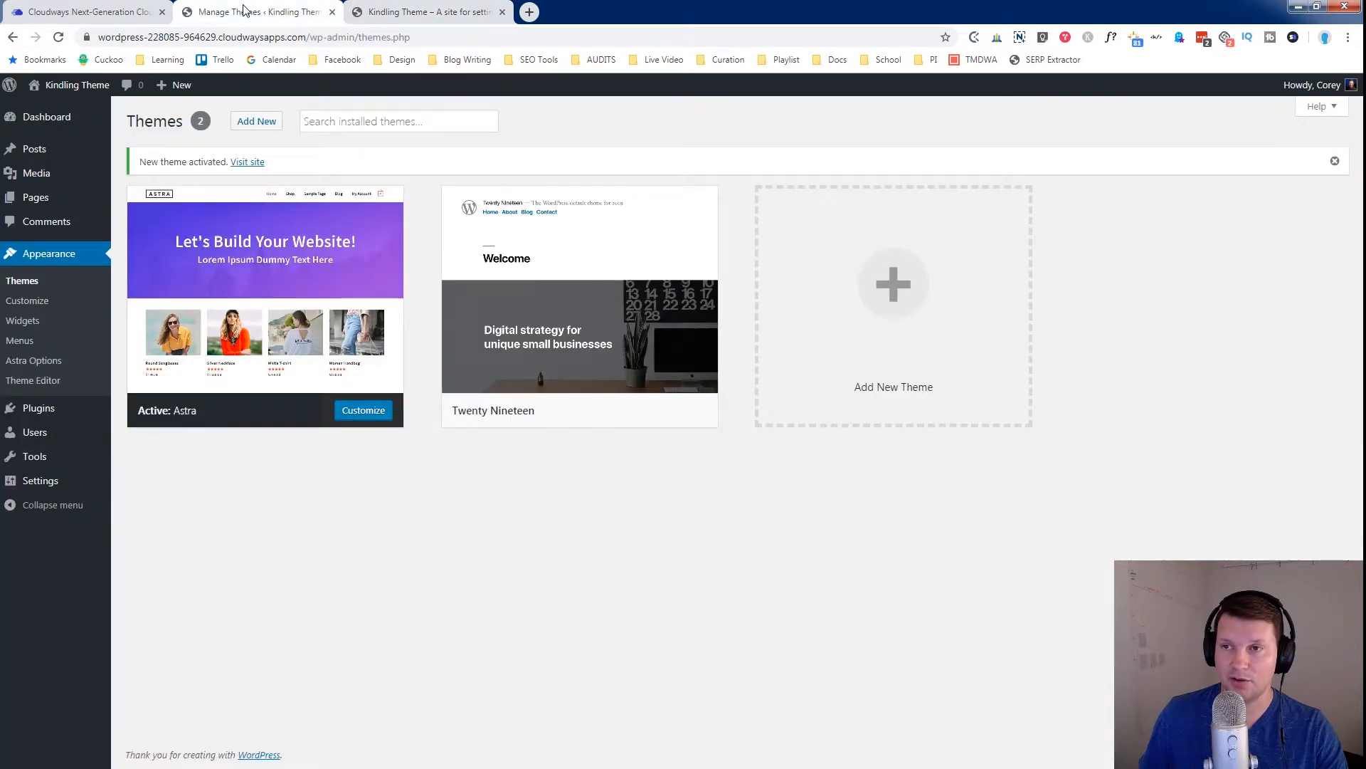
Step: Examine the Astra options page and the customizer's Global container layout settings
{"action": "left_click", "coordinate": [48, 363]}
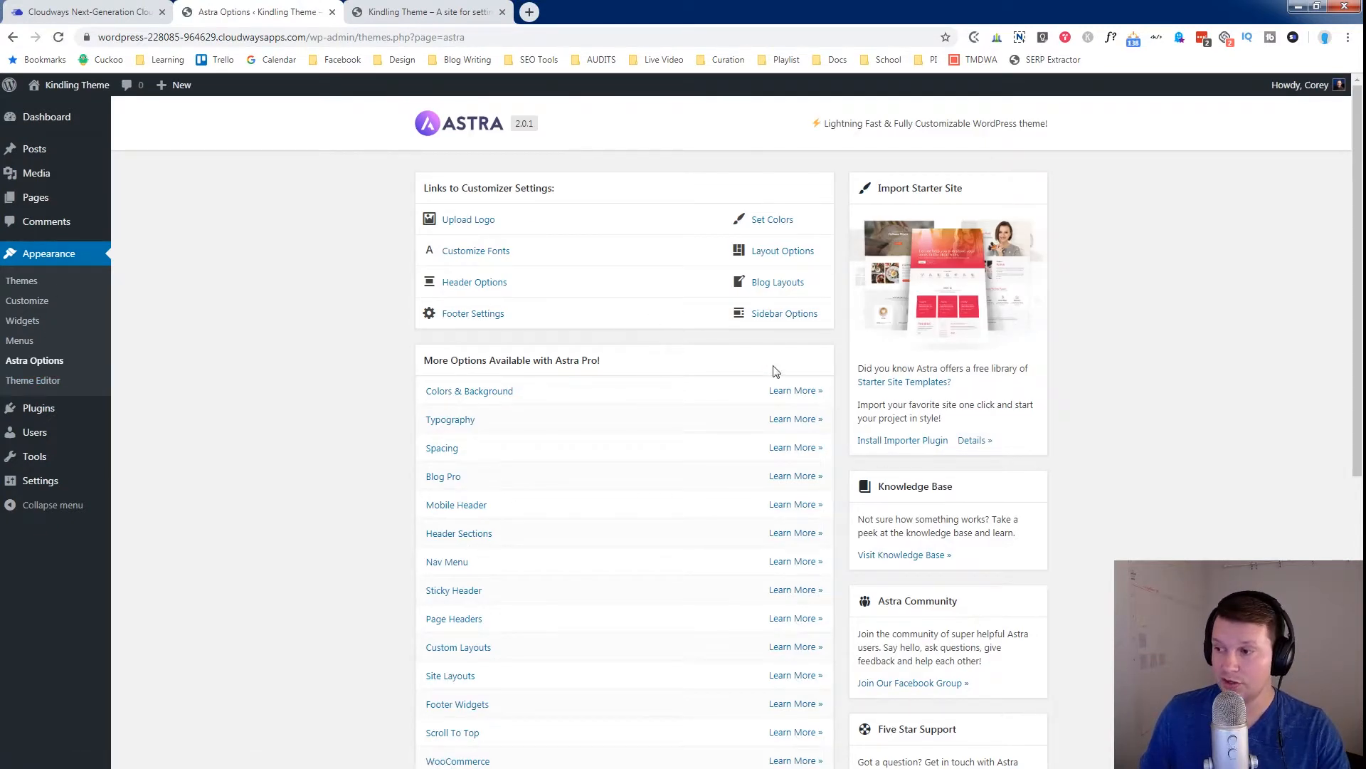
{"action": "scroll", "coordinate": [495, 503], "scroll_direction": "down", "scroll_amount": 2}
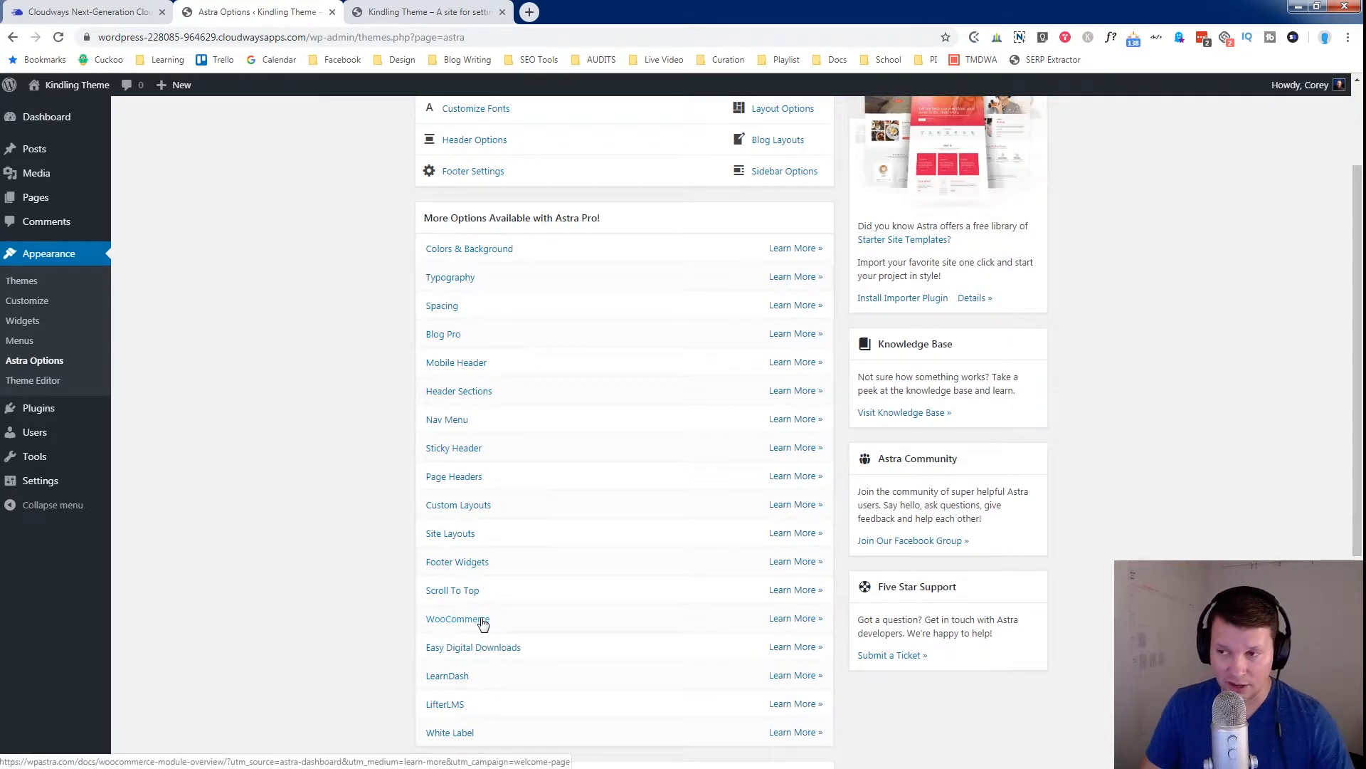
{"action": "scroll", "coordinate": [483, 623], "scroll_direction": "up", "scroll_amount": 2}
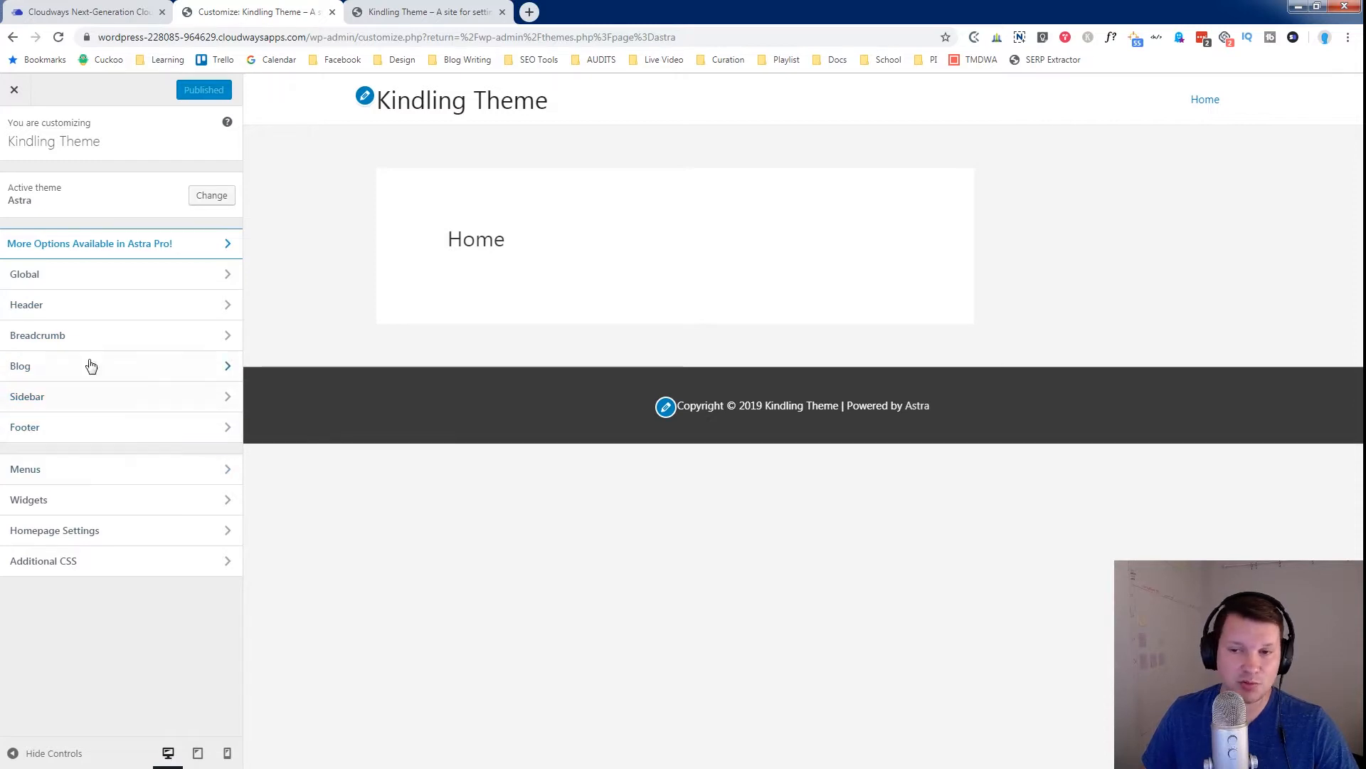
{"action": "left_click", "coordinate": [105, 273]}
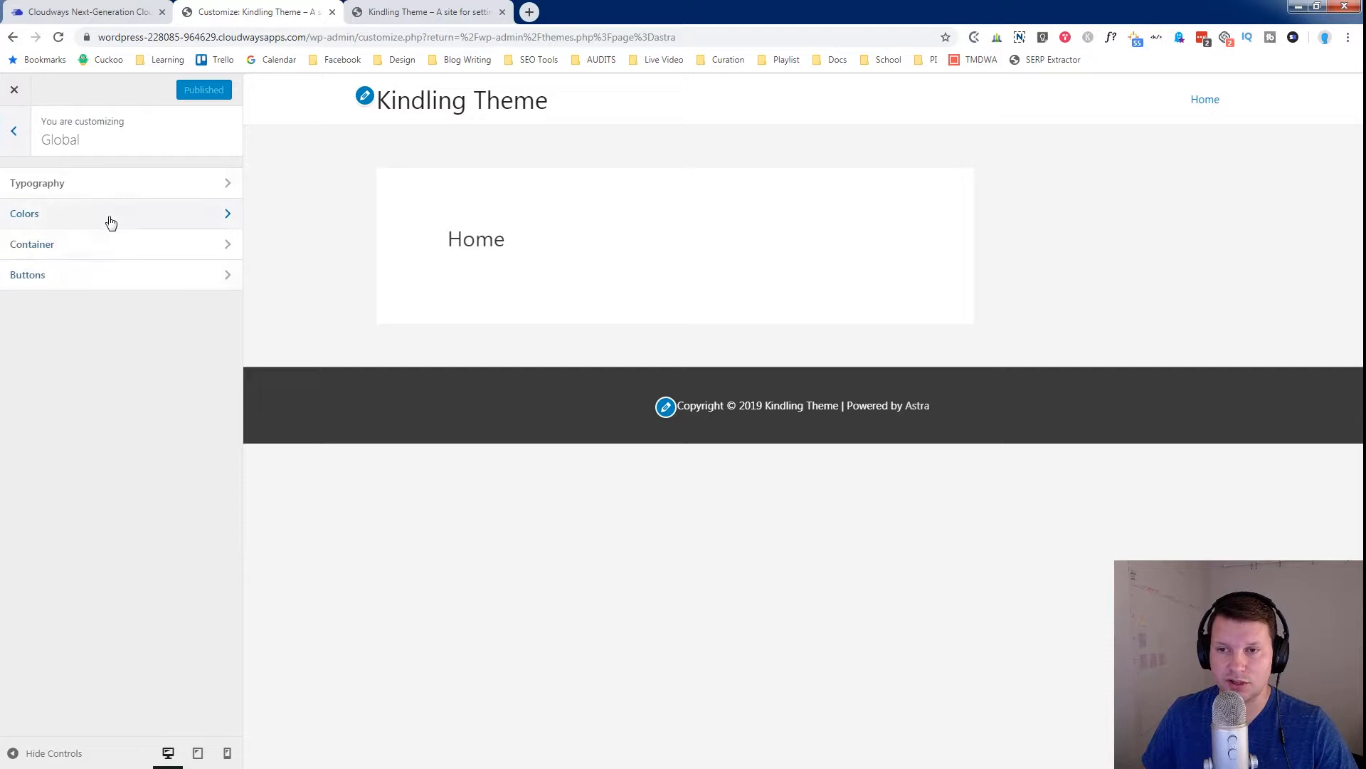
{"action": "left_click", "coordinate": [104, 244]}
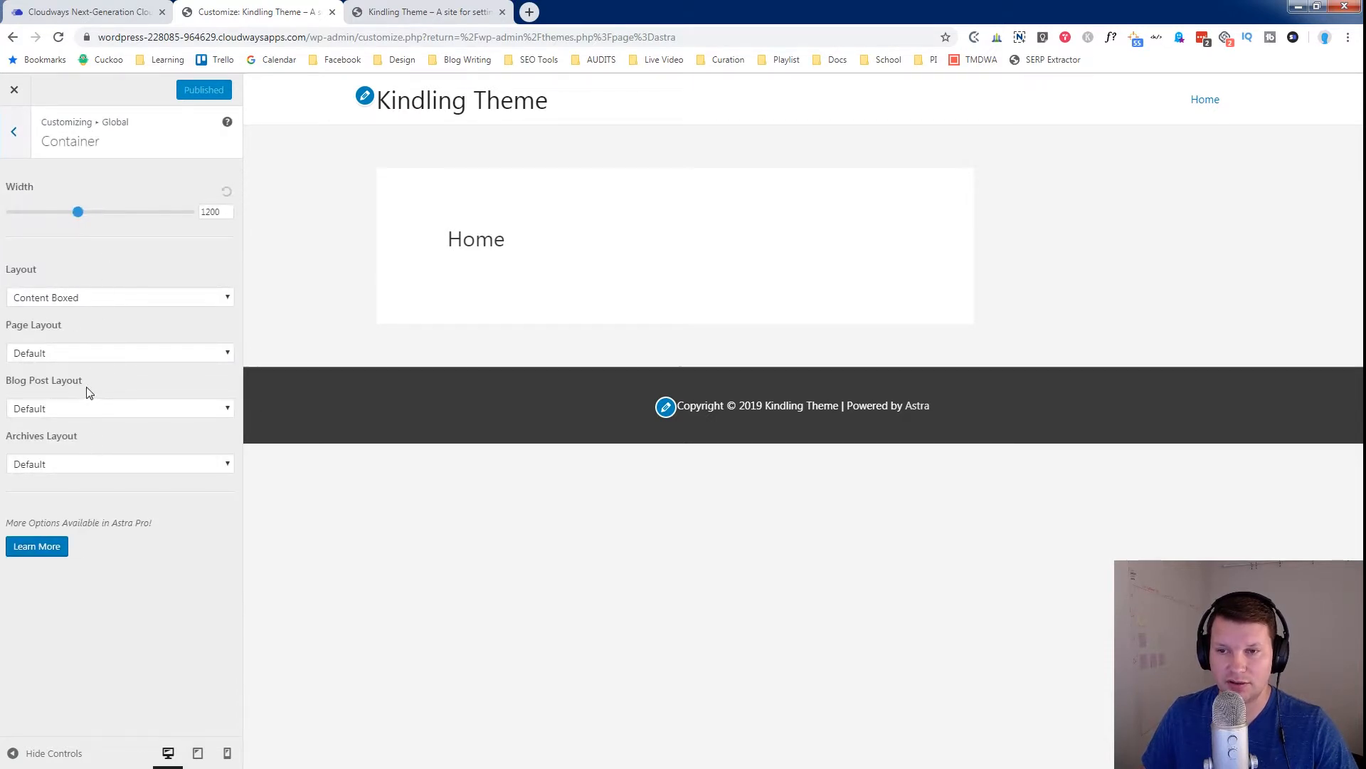
{"action": "left_click", "coordinate": [93, 297]}
{"action": "left_click", "coordinate": [95, 299]}
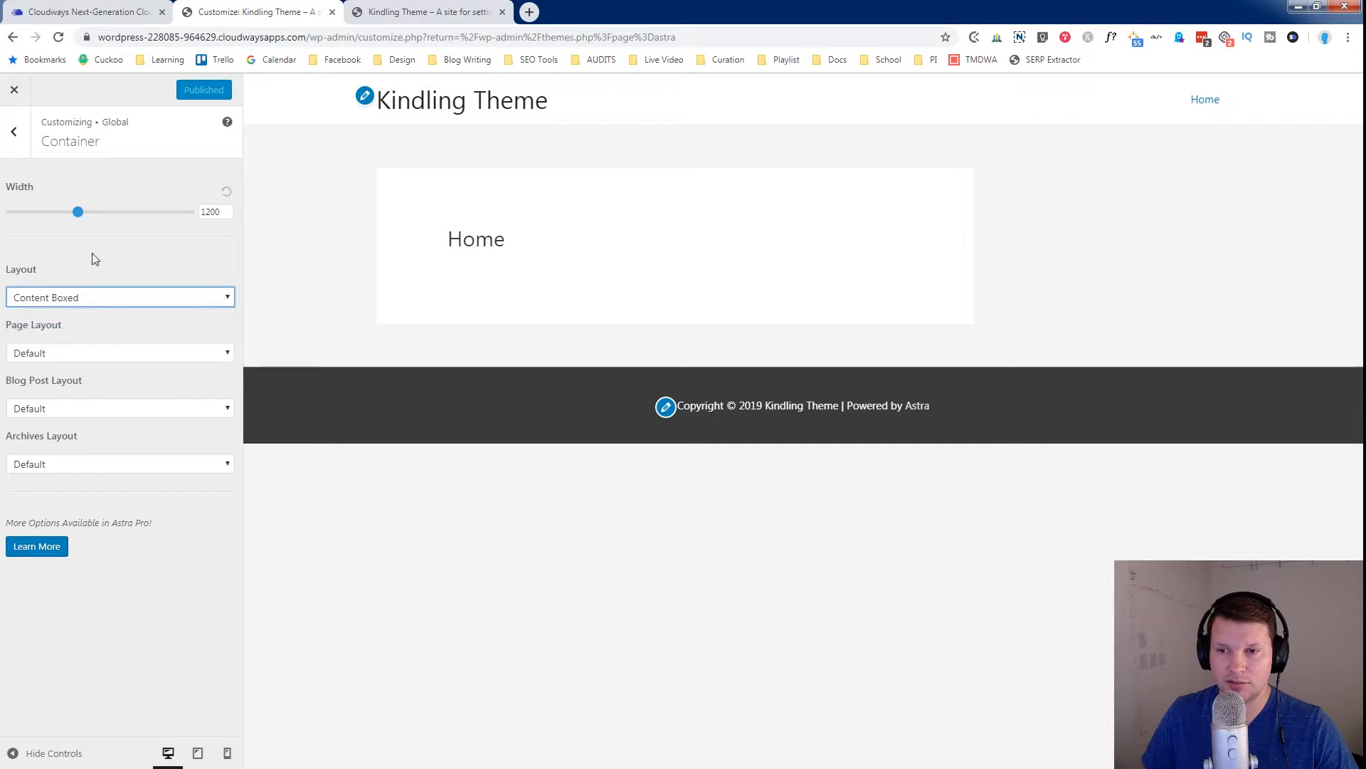
{"action": "left_click", "coordinate": [14, 132]}
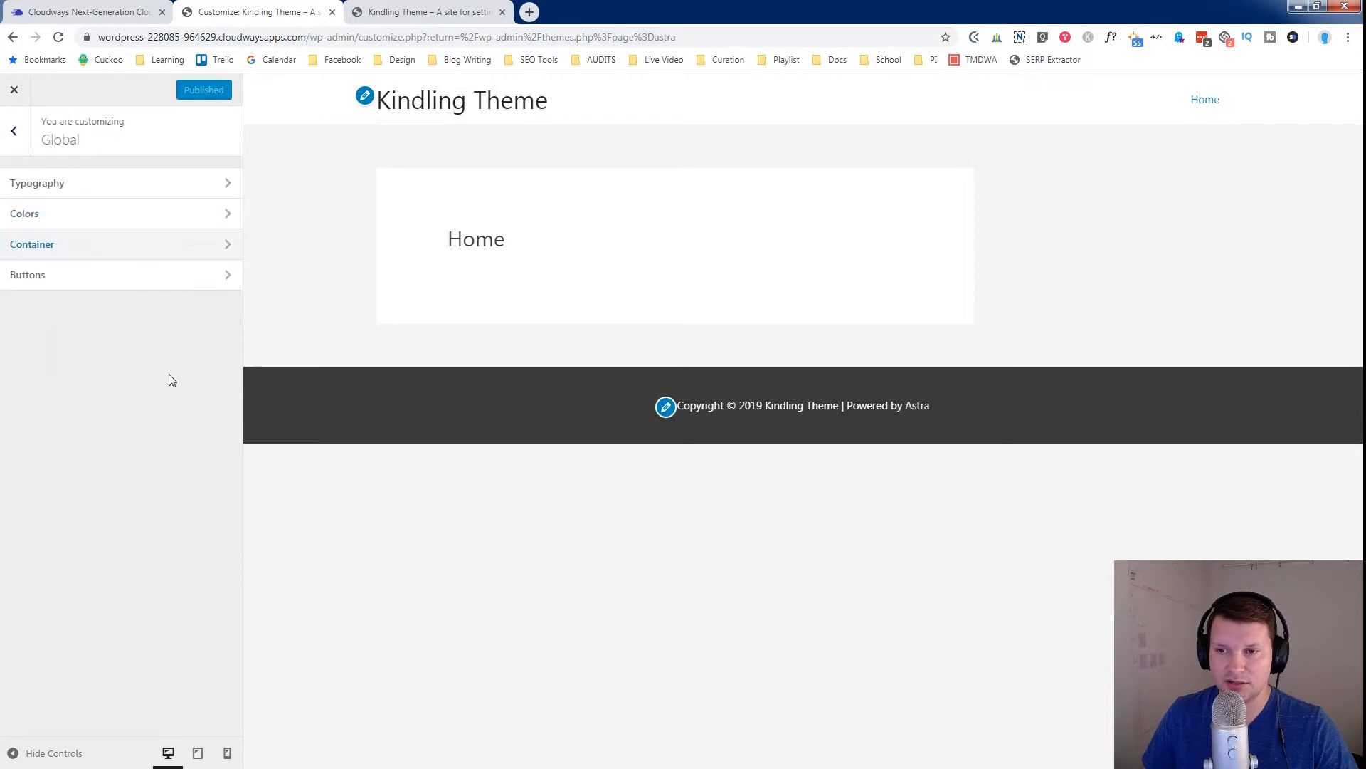
{"action": "left_click", "coordinate": [13, 131]}
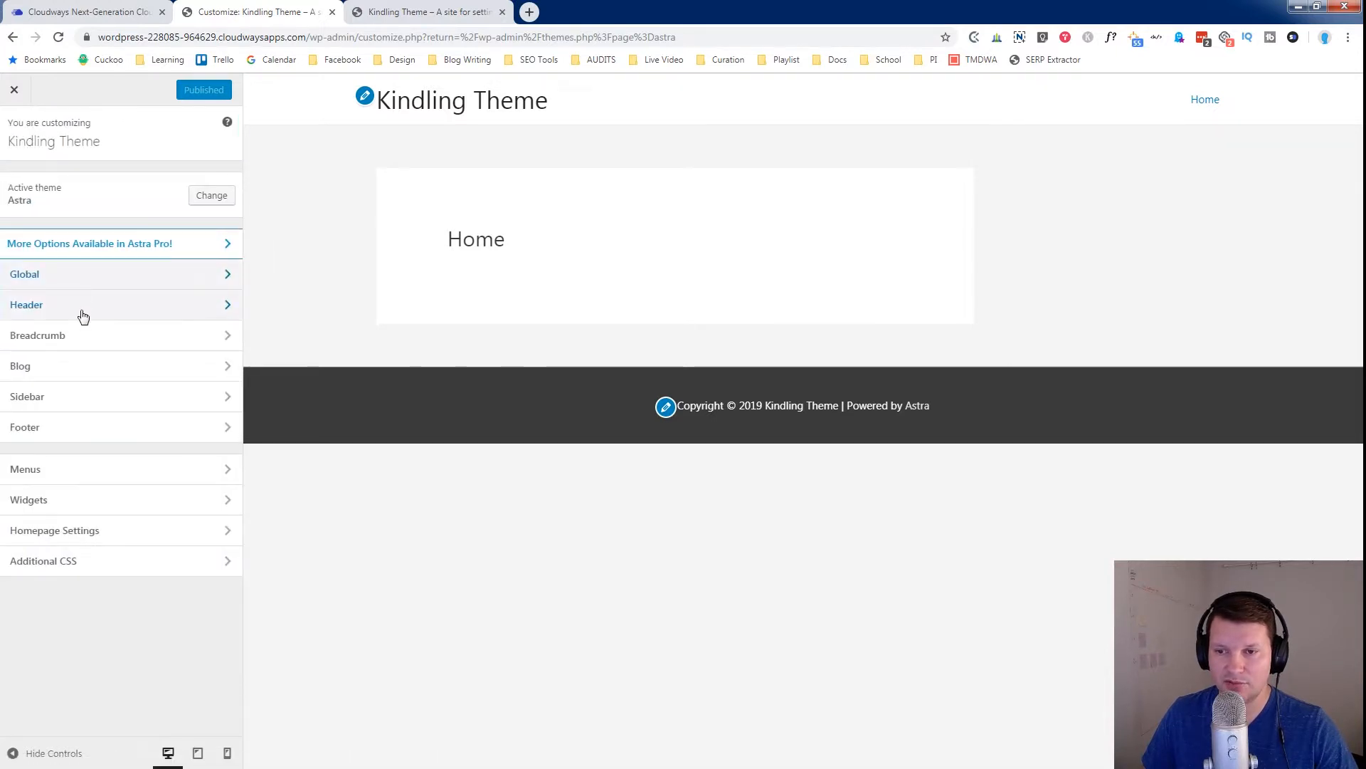
Step: Set the customizer's default sidebar layout to No Sidebar, publish the change and close the customizer
{"action": "left_click", "coordinate": [65, 404]}
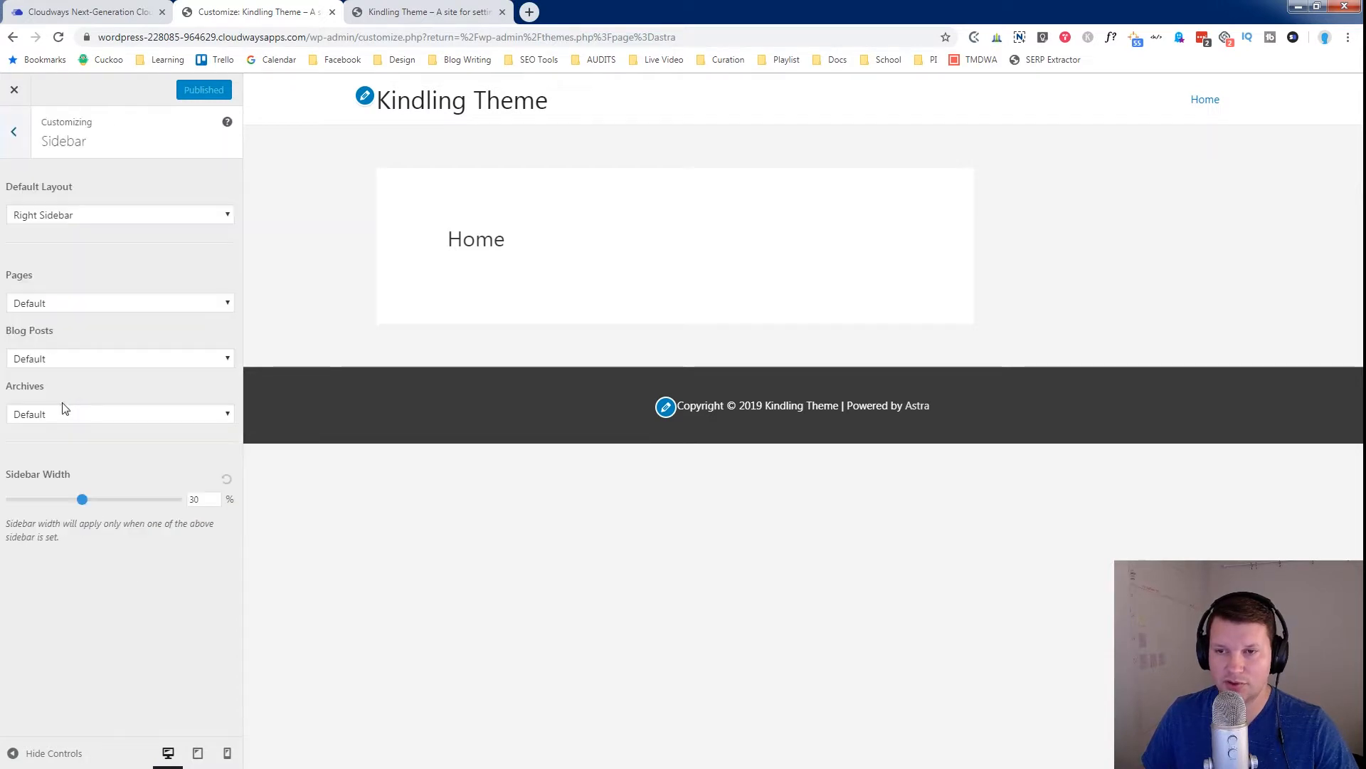
{"action": "left_click", "coordinate": [47, 215]}
{"action": "left_click", "coordinate": [60, 230]}
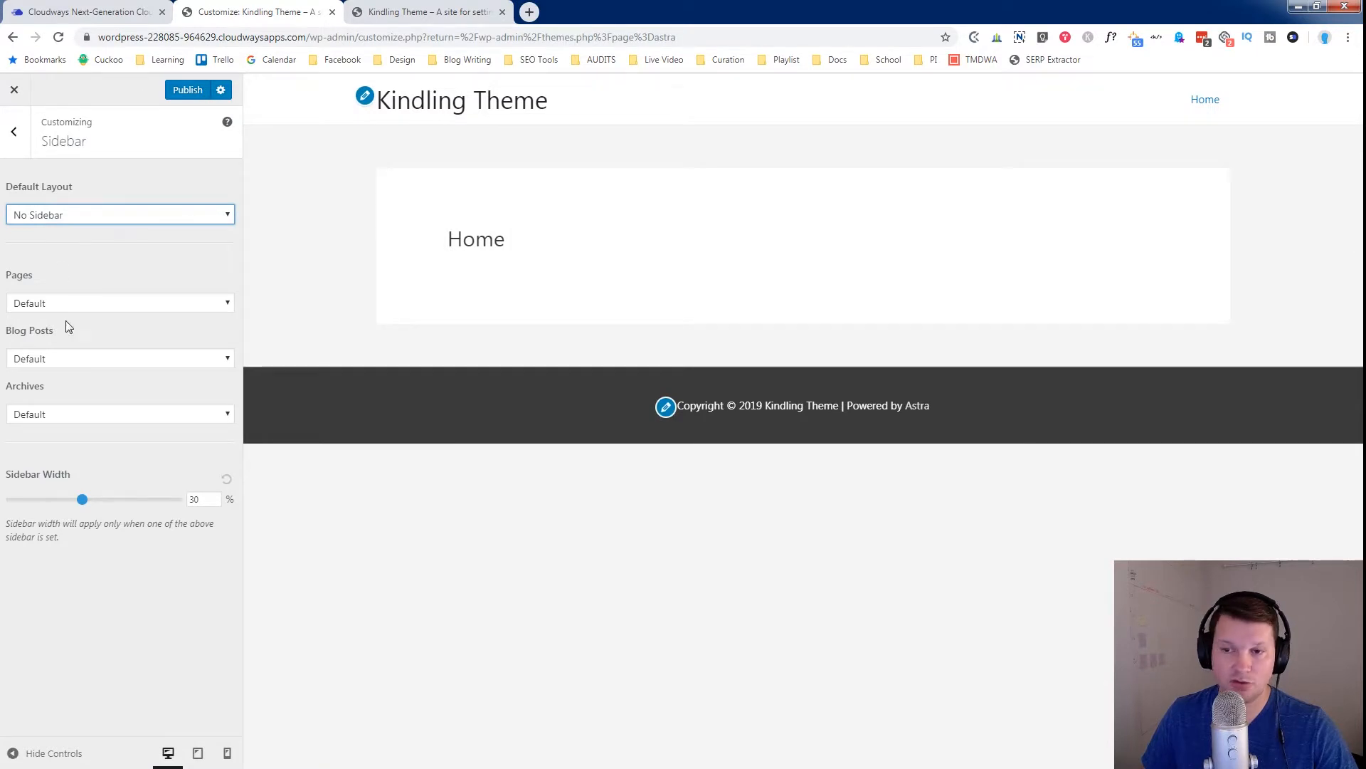
{"action": "left_click", "coordinate": [29, 358]}
{"action": "left_click", "coordinate": [62, 356]}
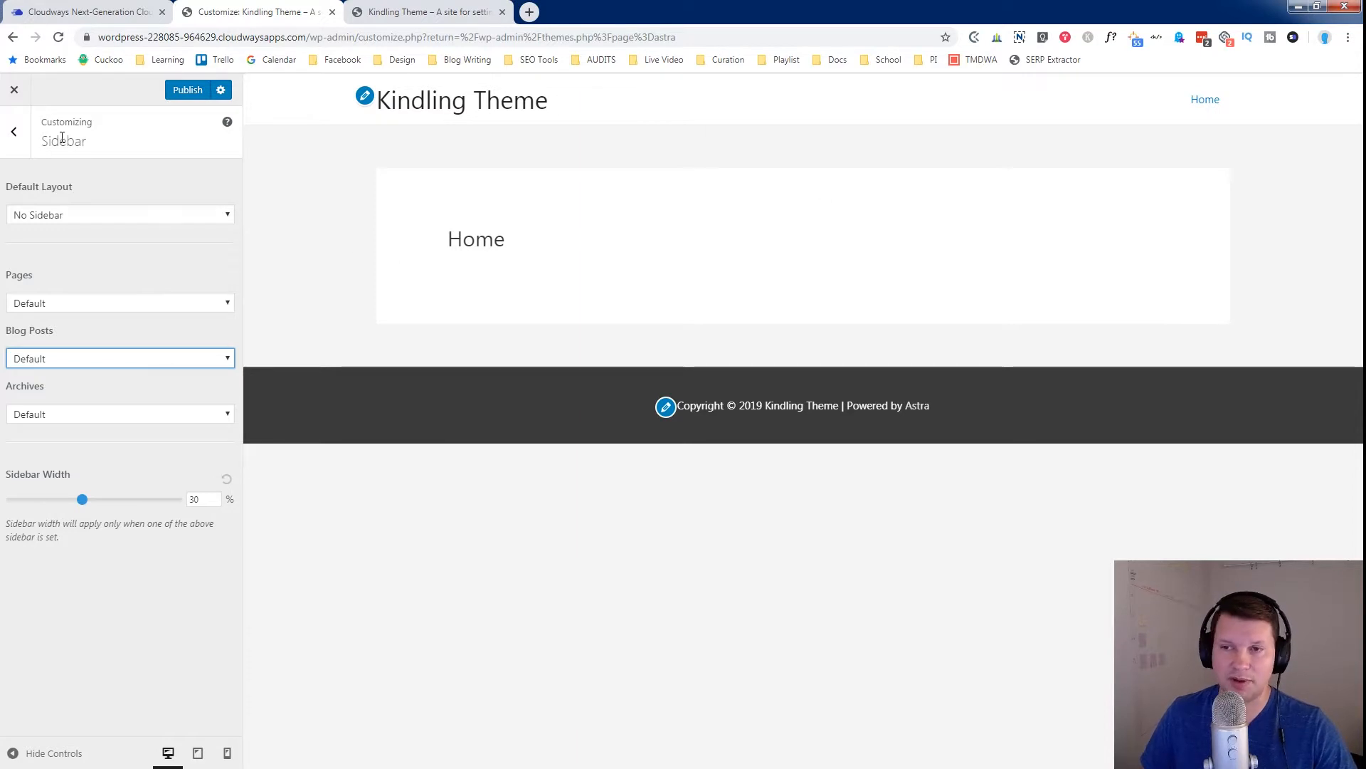
{"action": "left_click", "coordinate": [15, 134]}
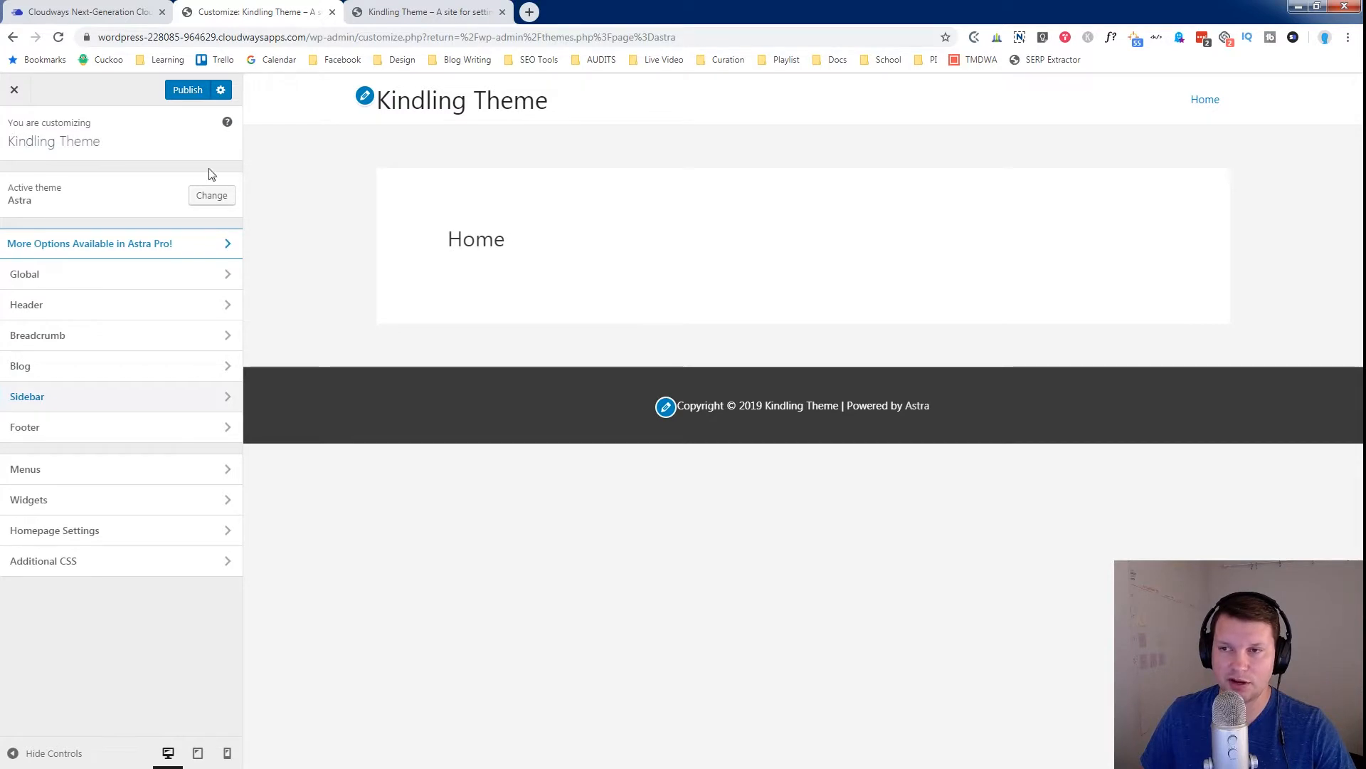
{"action": "left_click", "coordinate": [188, 90]}
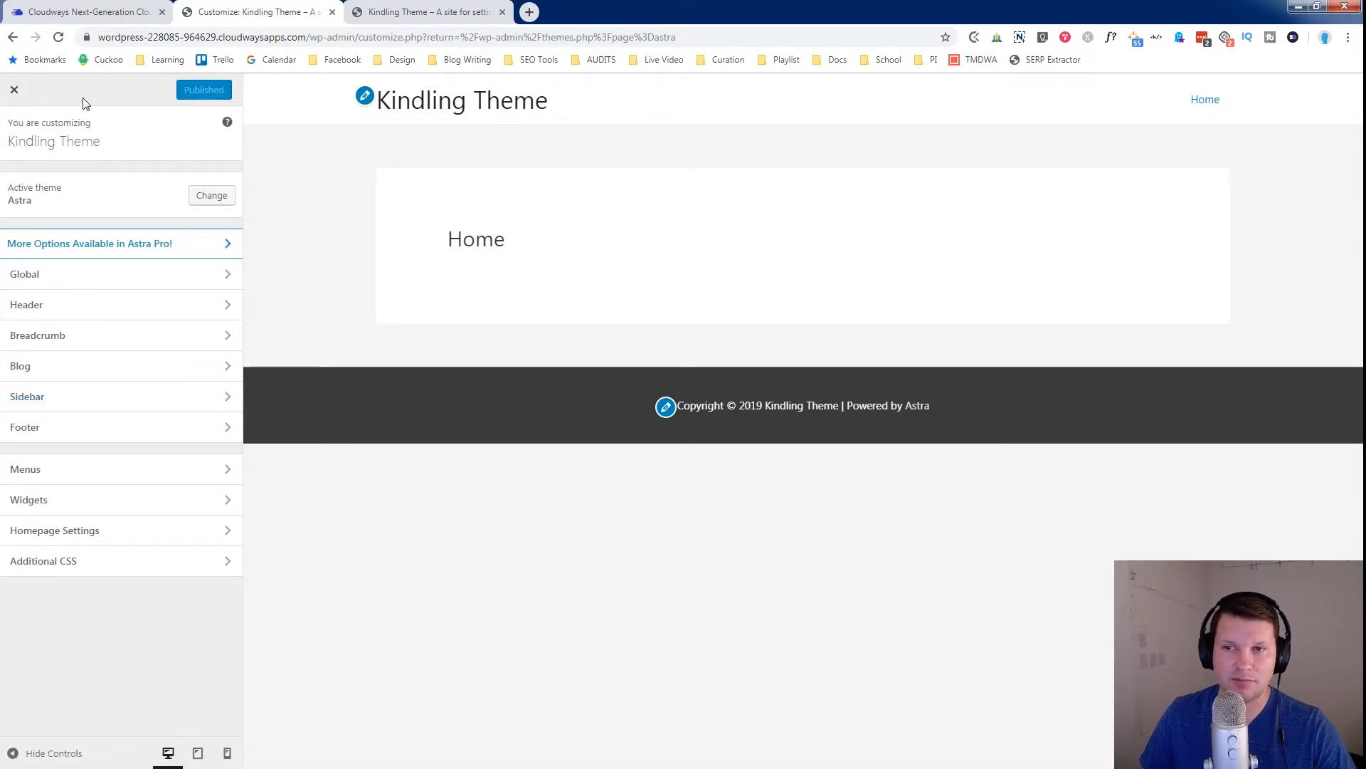
{"action": "left_click", "coordinate": [14, 89]}
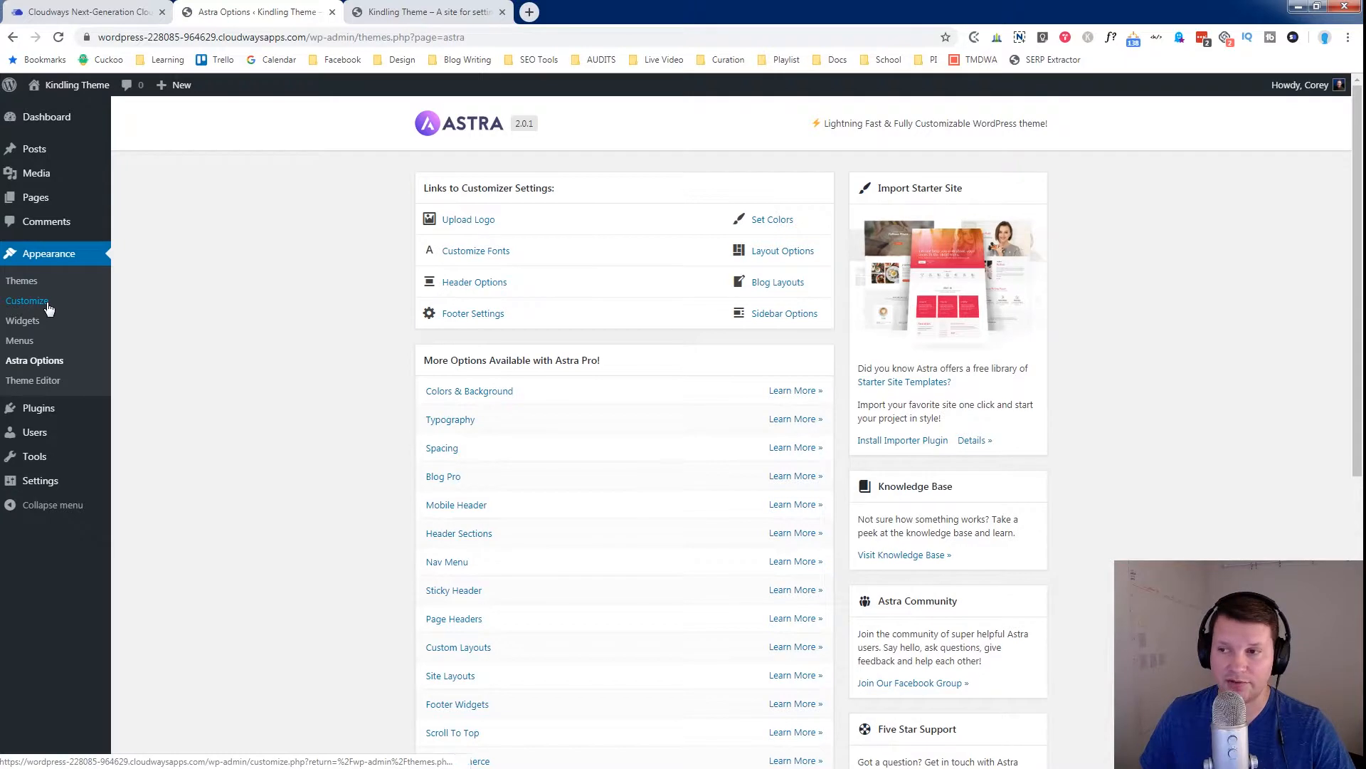
Step: Create a new navigation menu named Primary Menu
{"action": "left_click", "coordinate": [27, 346]}
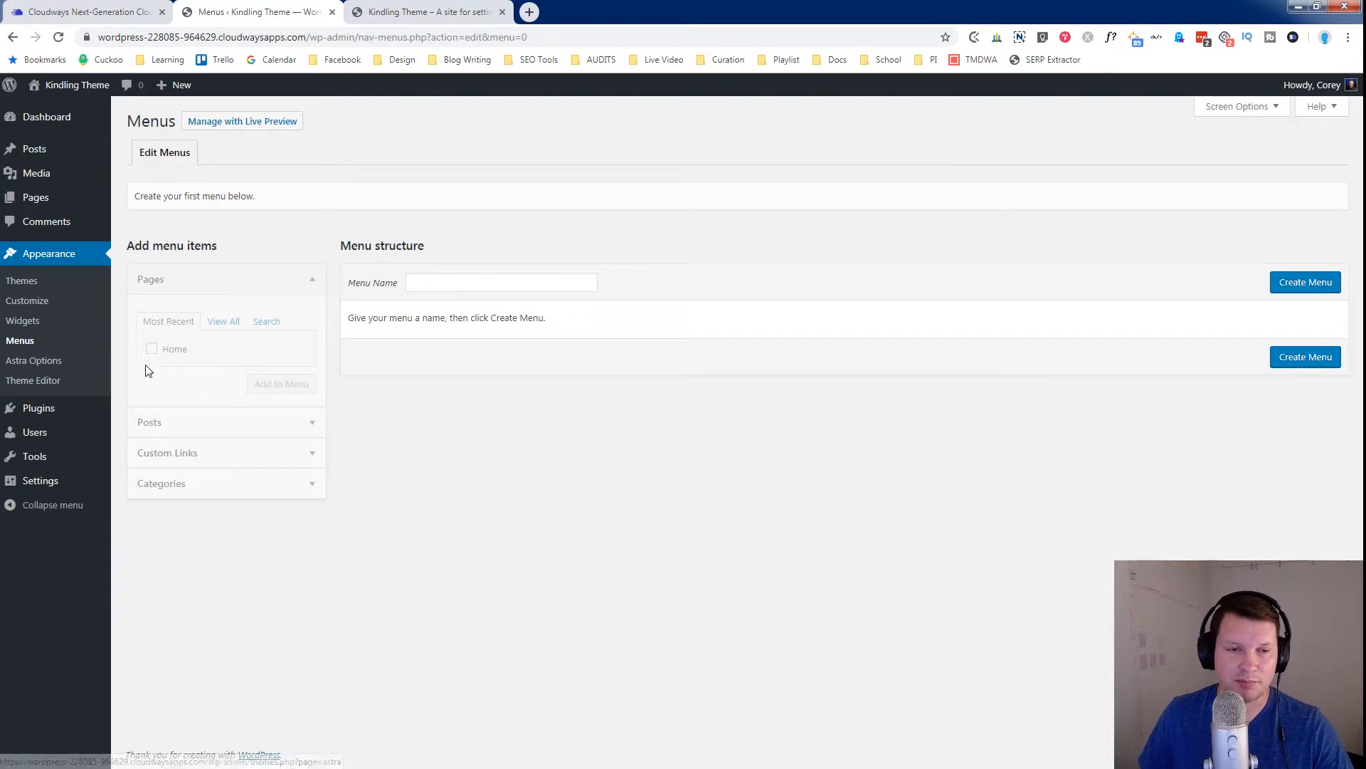
{"action": "left_click", "coordinate": [447, 284]}
{"action": "left_click", "coordinate": [468, 310]}
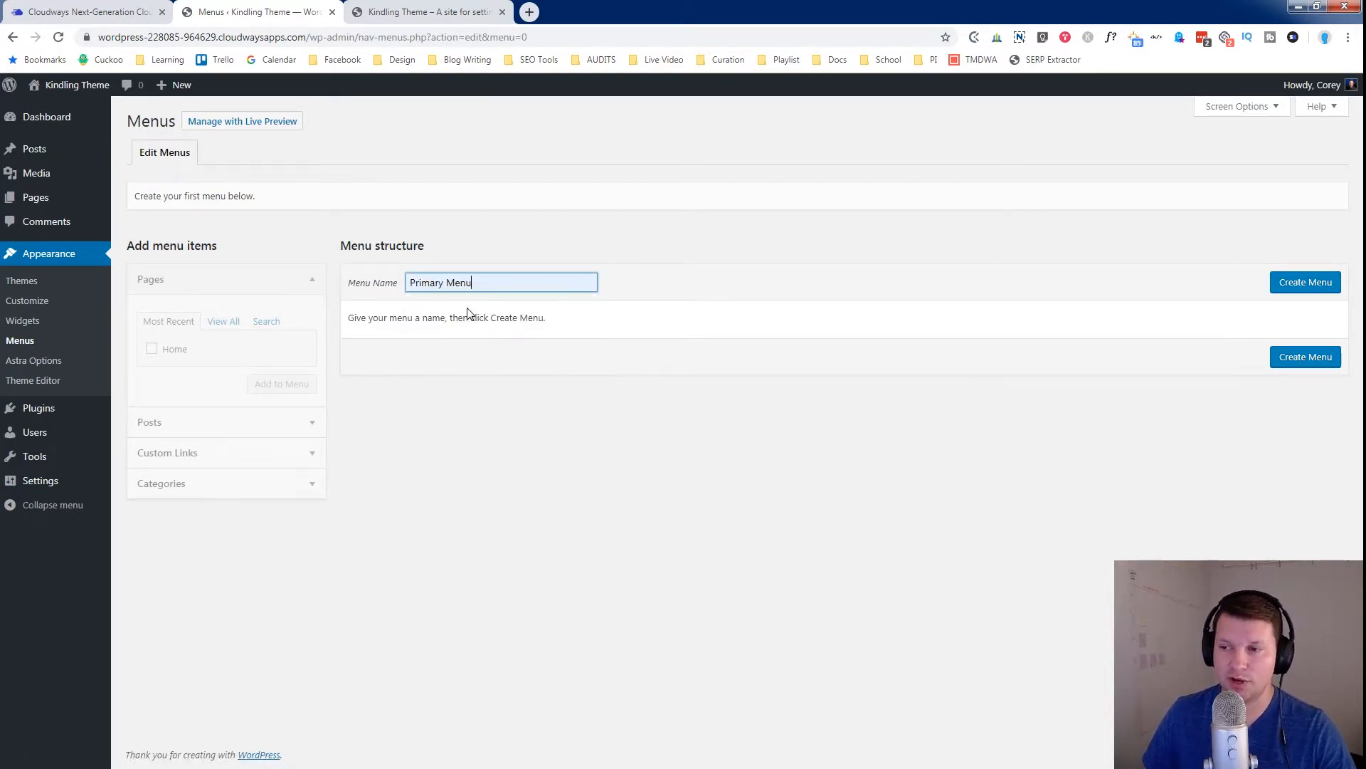
{"action": "left_click", "coordinate": [1285, 285]}
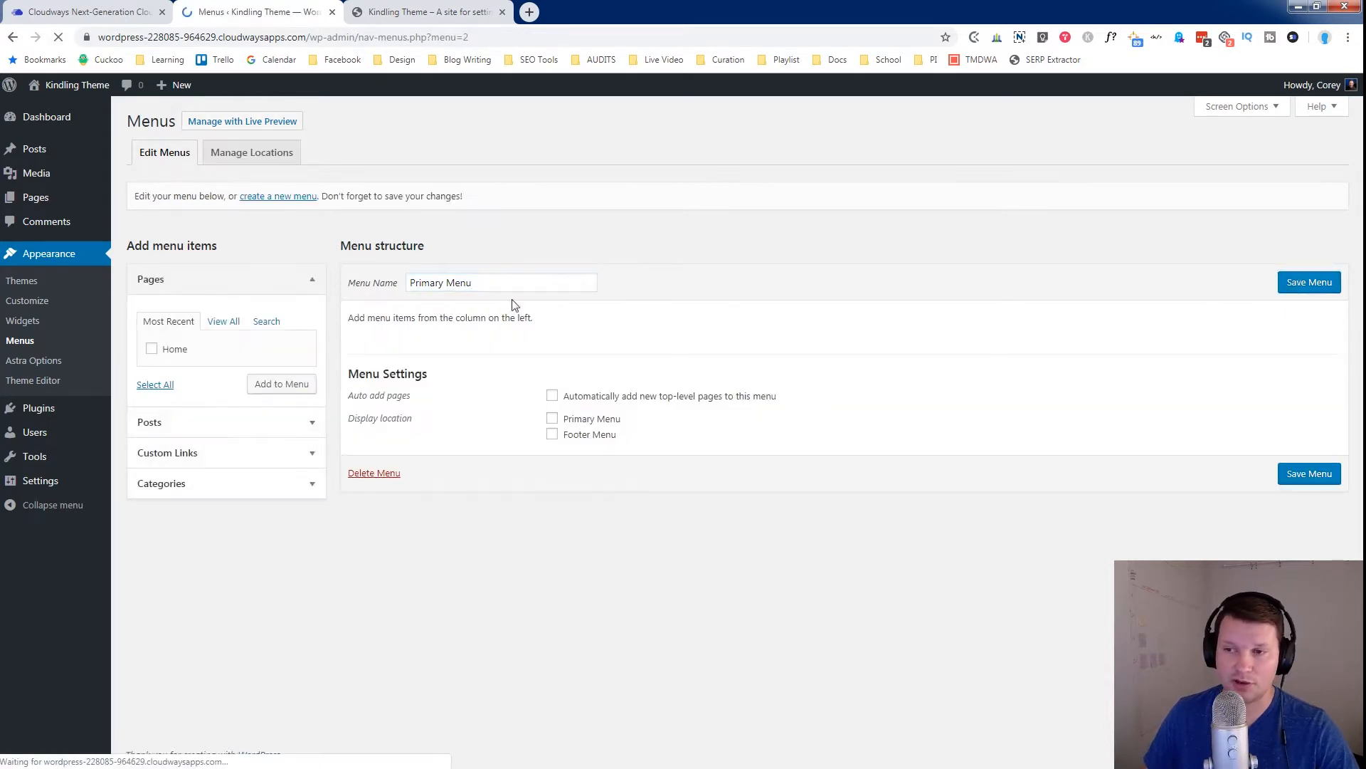
Step: Add the Home page to the Primary Menu and save the menu
{"action": "left_click", "coordinate": [151, 348]}
{"action": "left_click", "coordinate": [274, 385]}
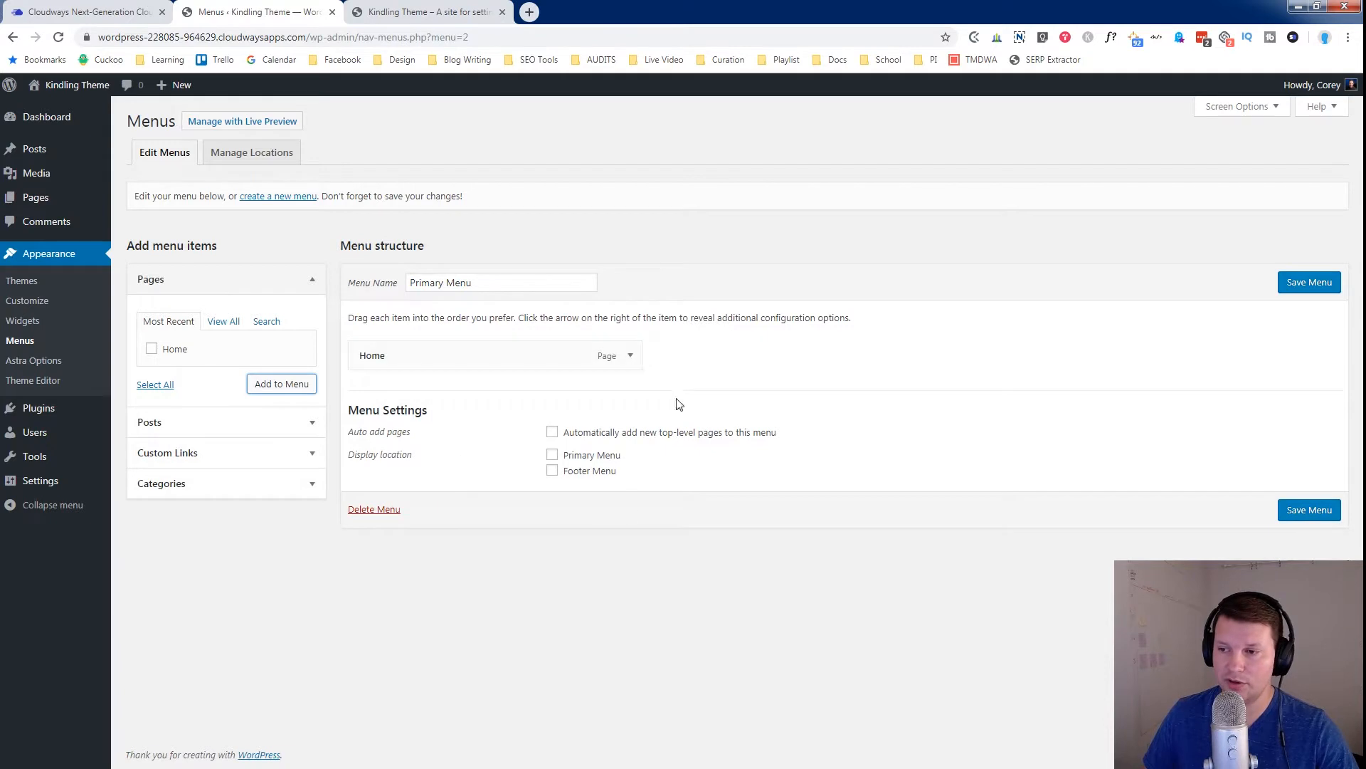
{"action": "left_click", "coordinate": [1308, 282]}
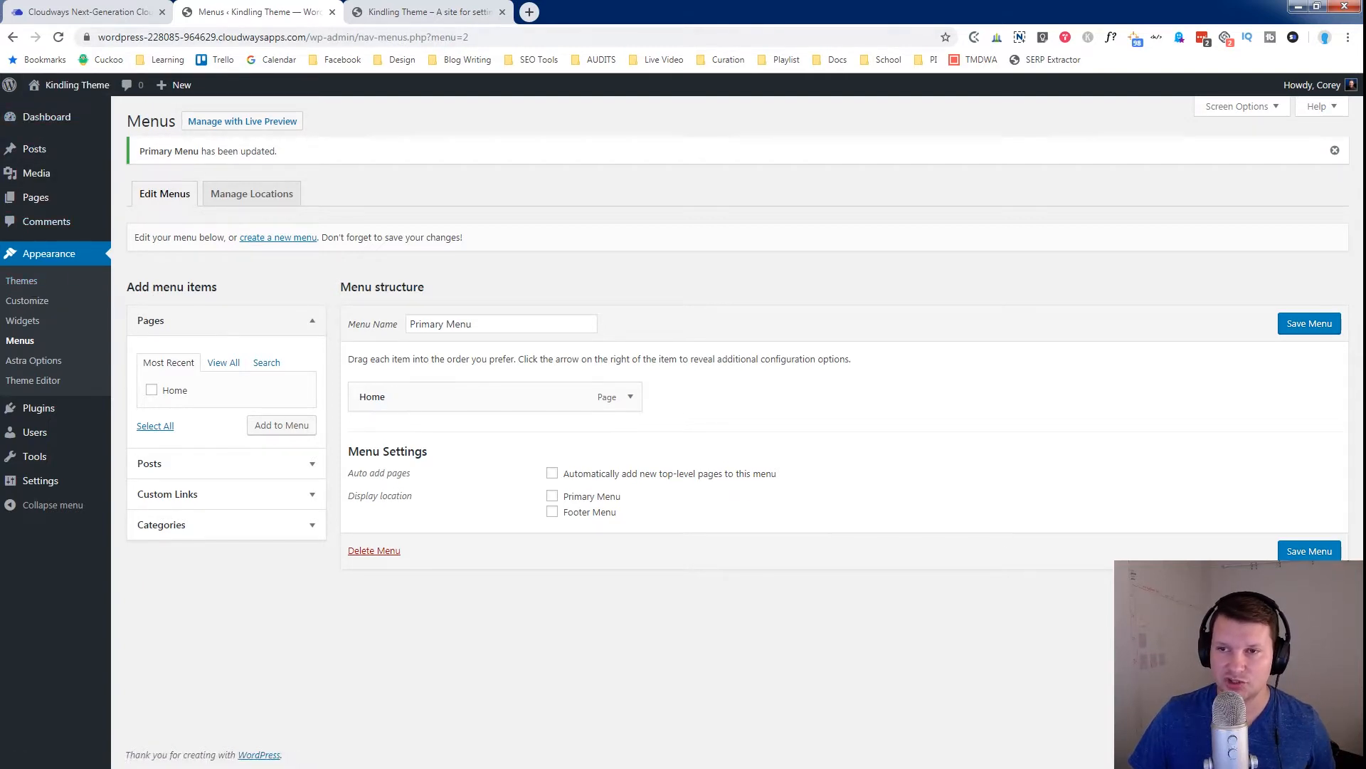
Step: Reload the live site to check its navigation and full-width layout, and return to the menu editor
{"action": "left_click", "coordinate": [427, 11]}
{"action": "left_click", "coordinate": [59, 37]}
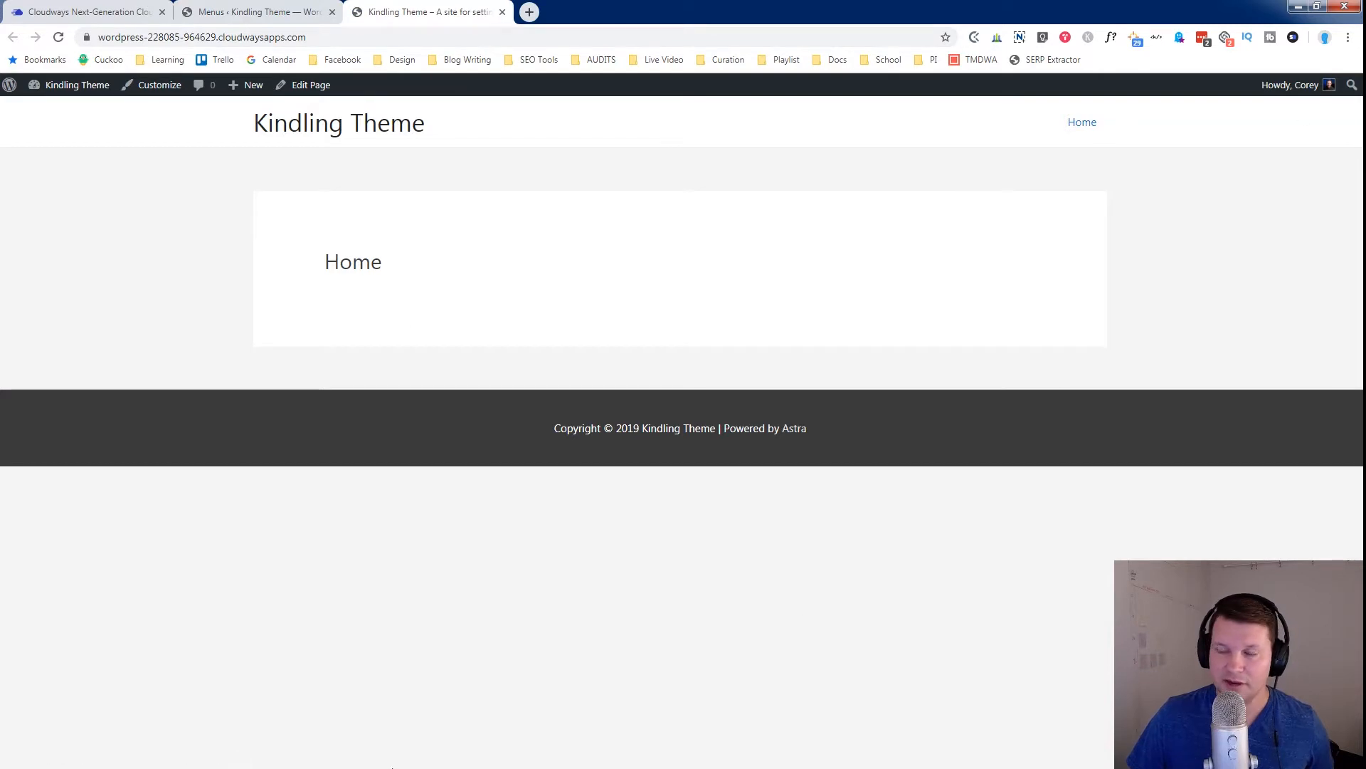
{"action": "left_click", "coordinate": [248, 18]}
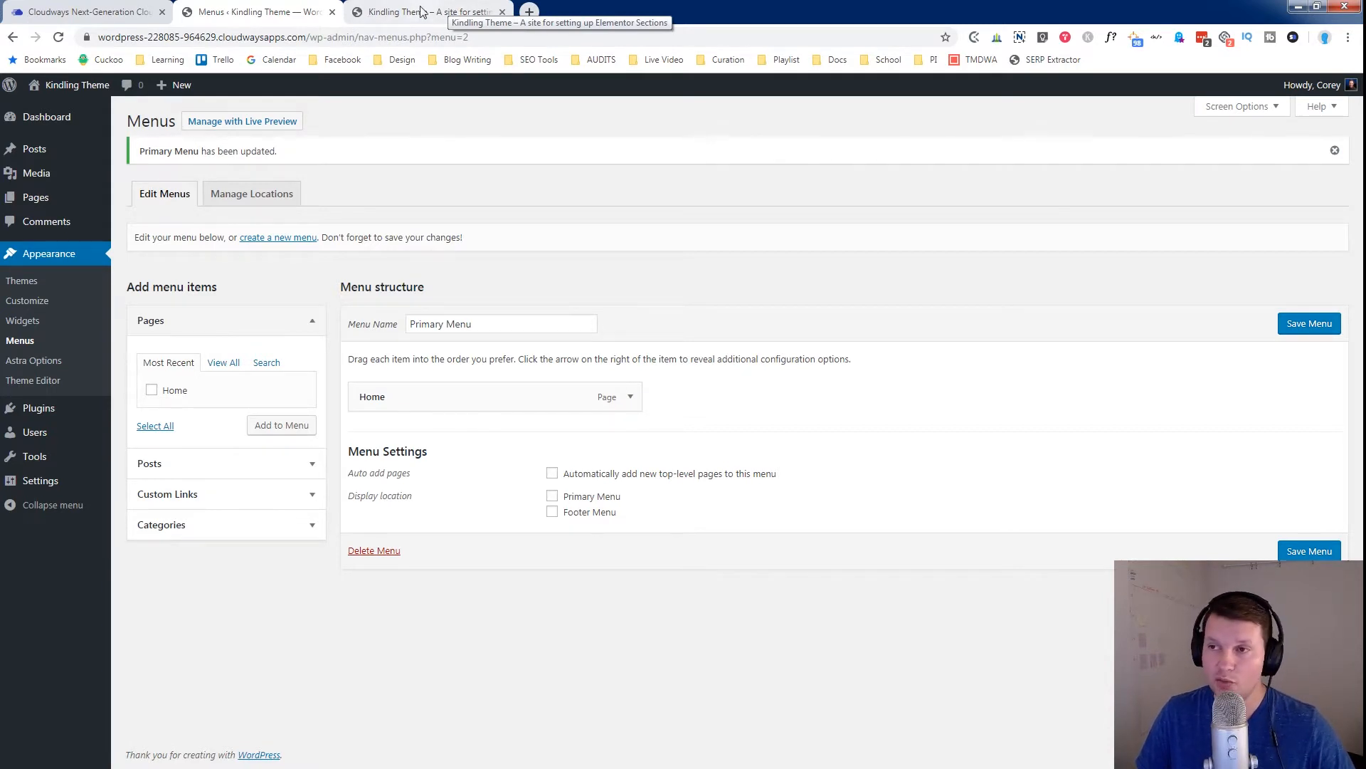
Step: Search Google for astra child theme in a new browser tab and open Astra's child theme generator page
{"action": "left_click", "coordinate": [529, 11]}
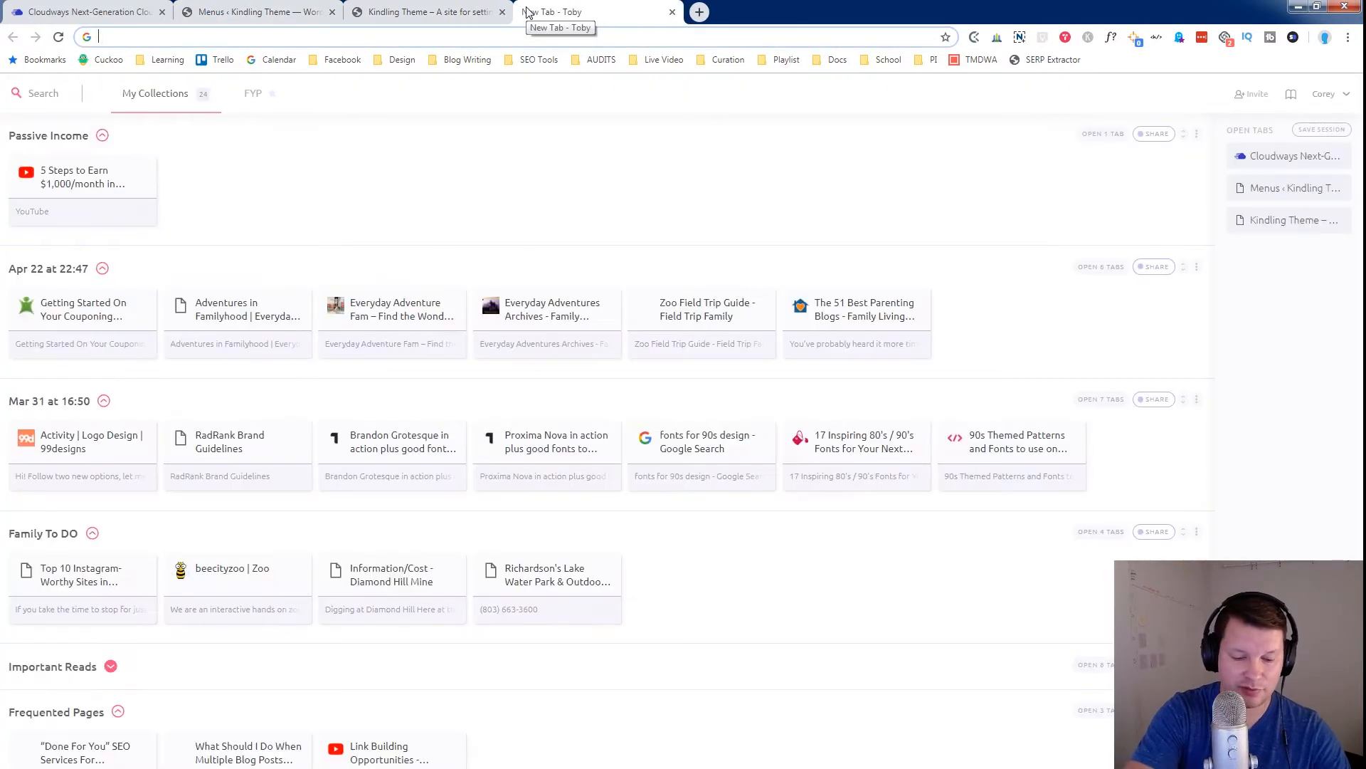
{"action": "type", "text": "asts"}
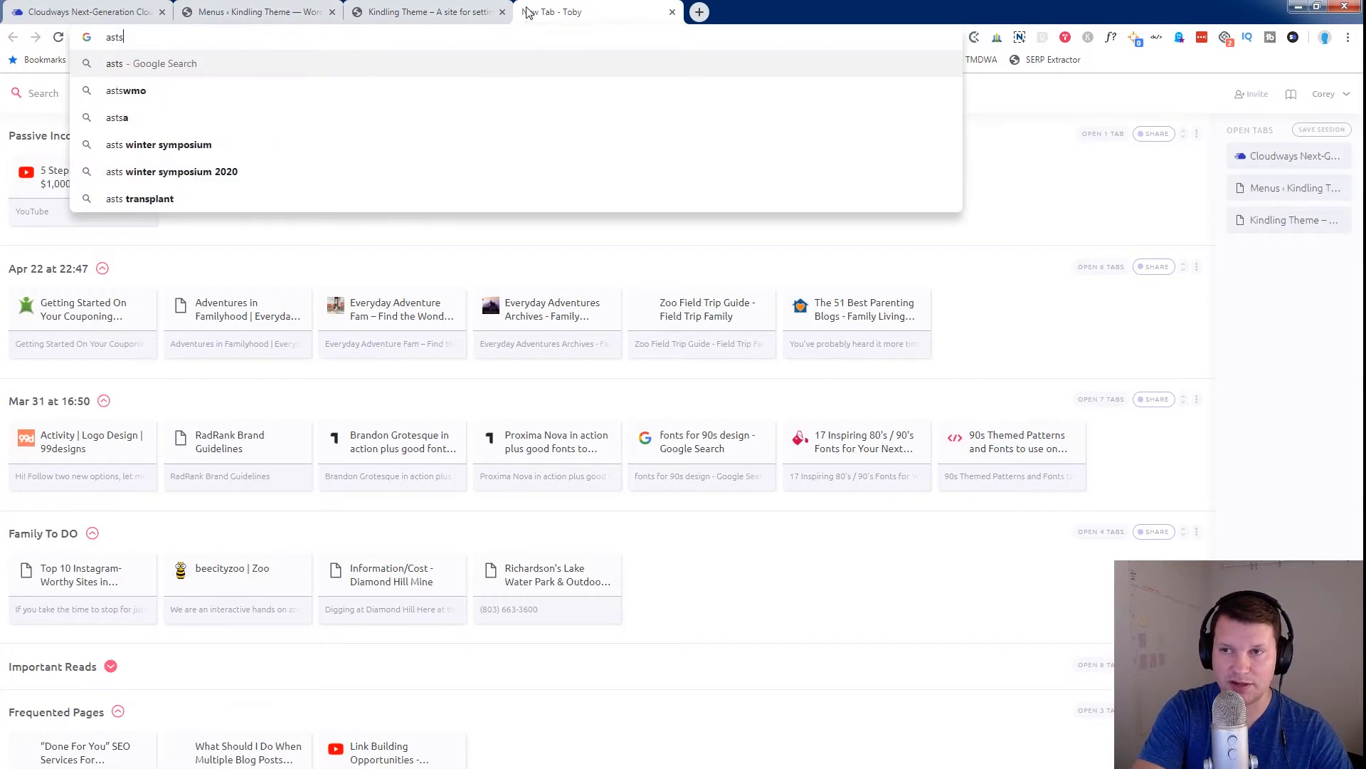
{"action": "key", "text": "BackSpace"}
{"action": "key", "text": "BackSpace"}
{"action": "type", "text": "tra c"}
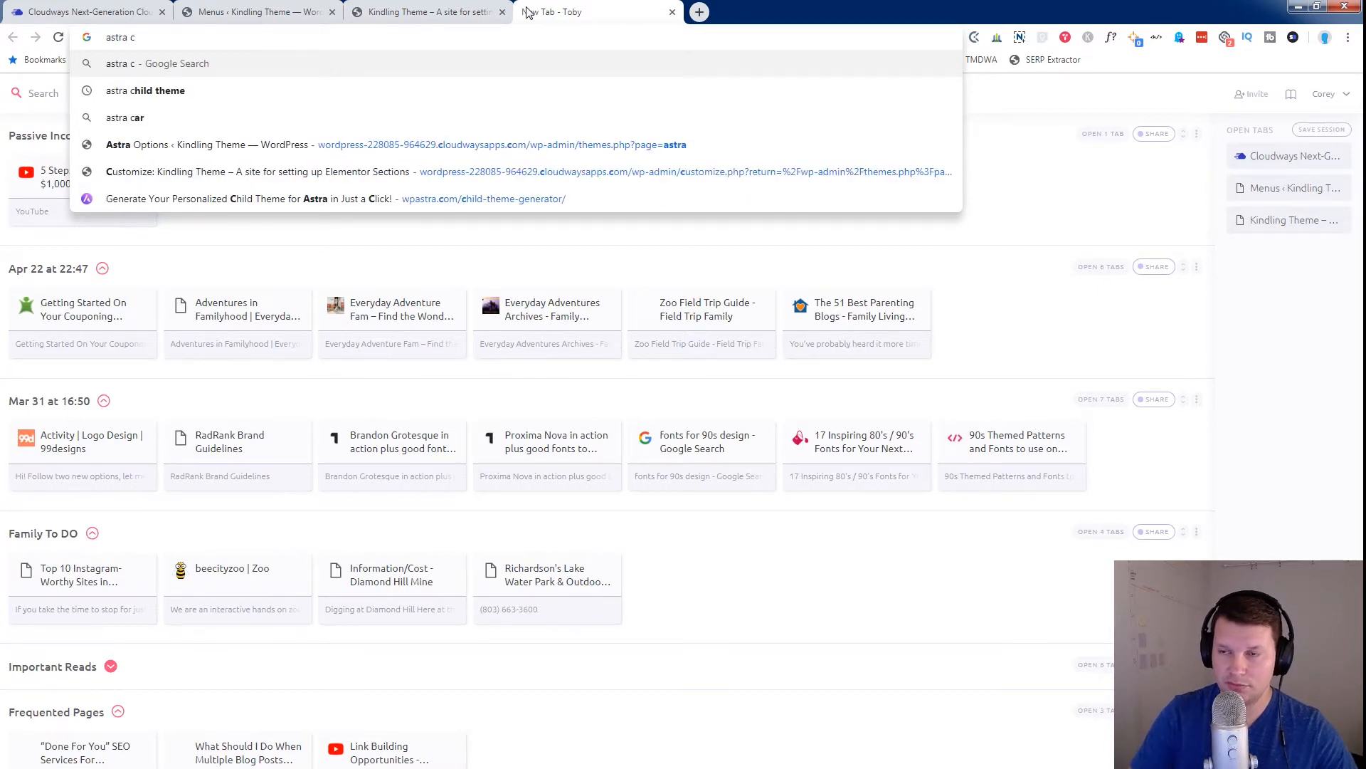
{"action": "left_click", "coordinate": [215, 87]}
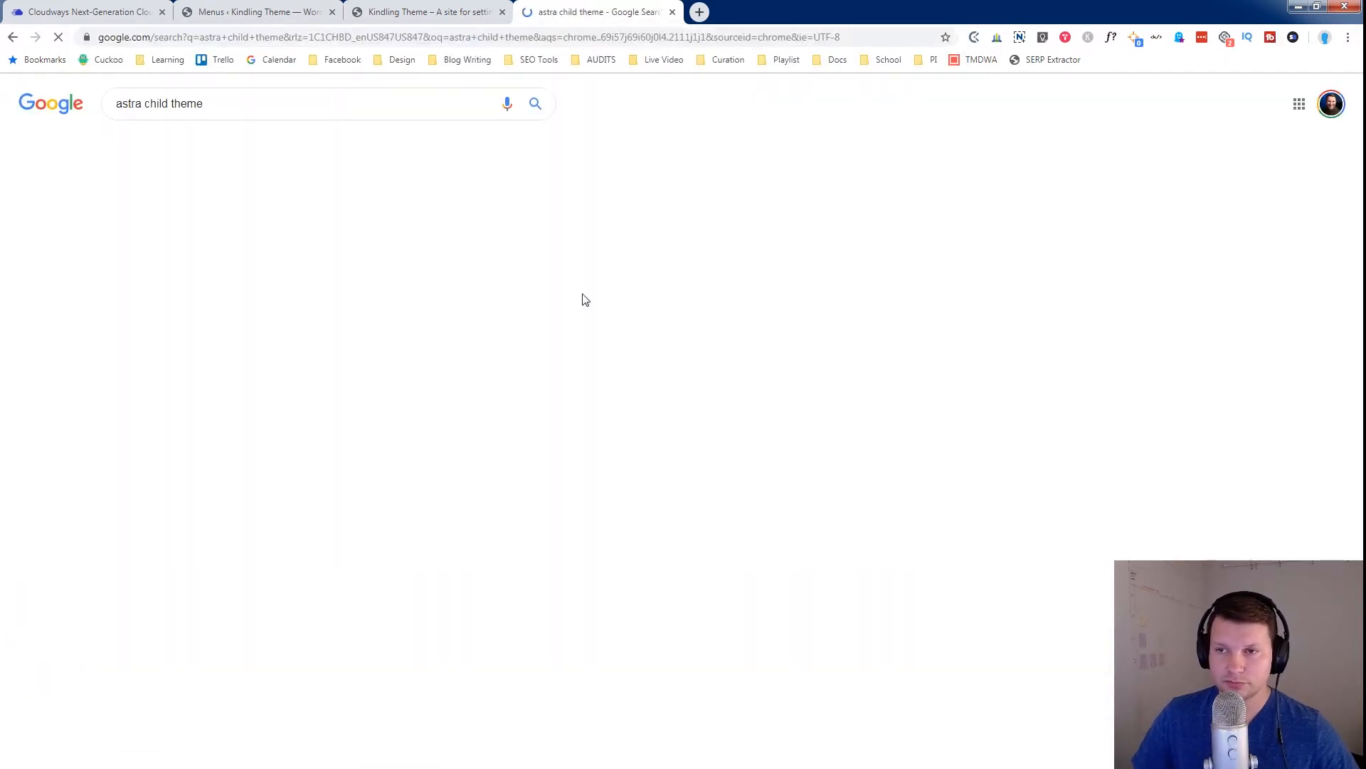
{"action": "left_click", "coordinate": [303, 213]}
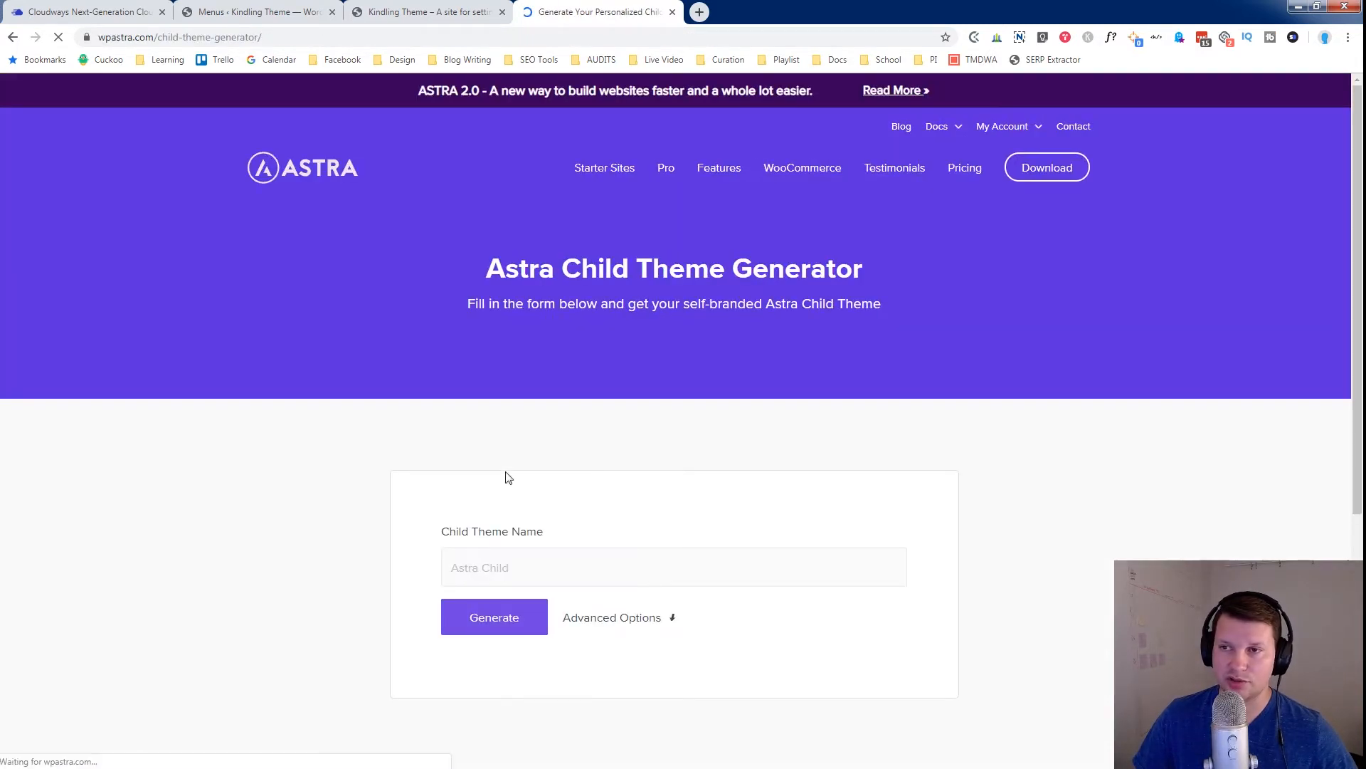
Step: Show the generator's advanced options and enter Kindling as the child theme name and 1.0 as its version
{"action": "scroll", "coordinate": [482, 527], "scroll_direction": "down", "scroll_amount": 3}
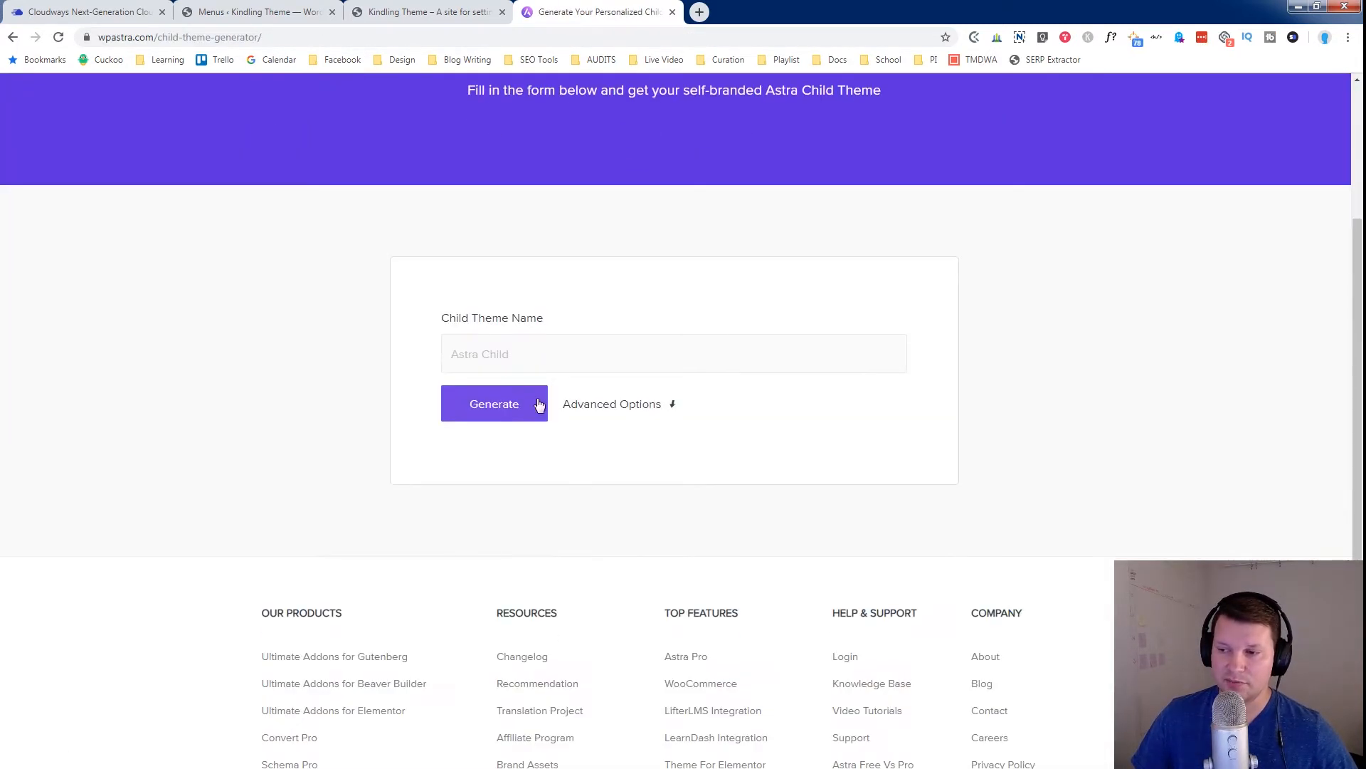
{"action": "left_click", "coordinate": [621, 404]}
{"action": "left_click", "coordinate": [631, 358]}
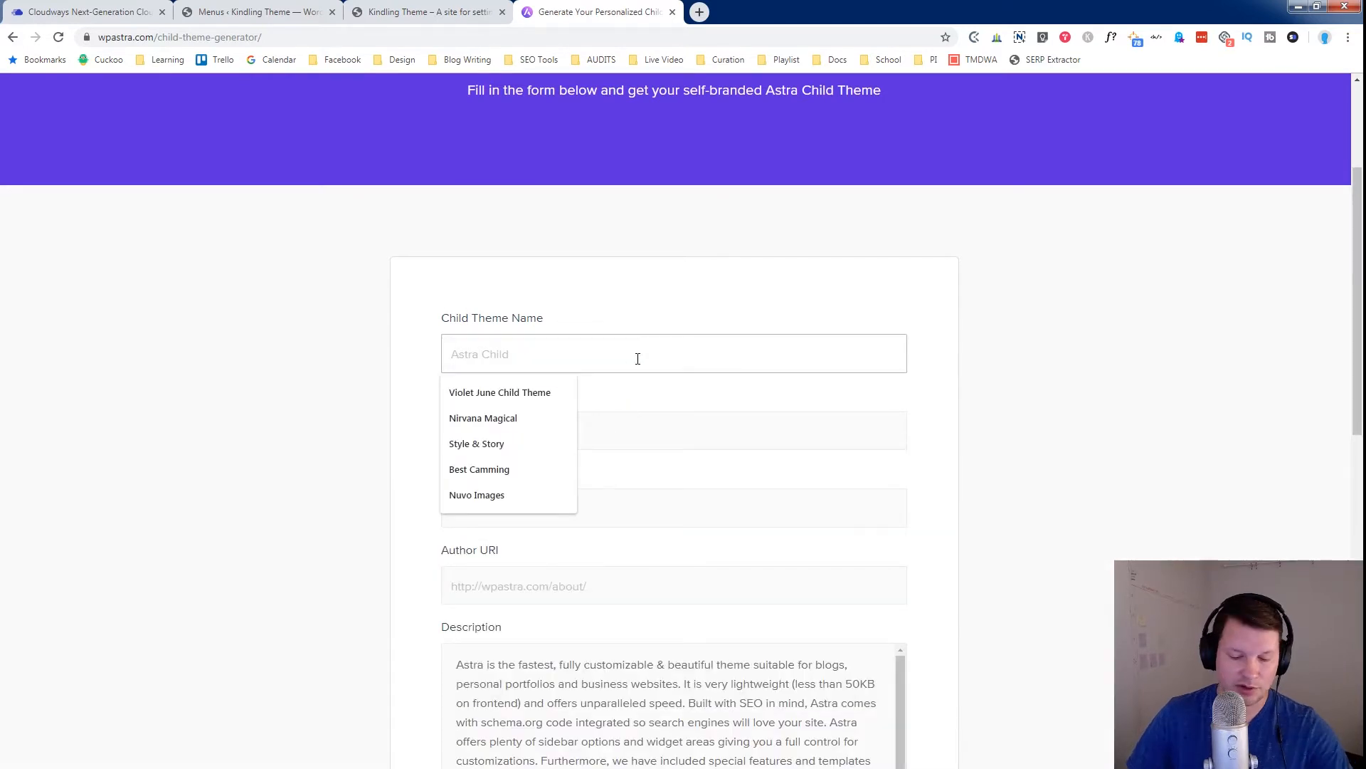
{"action": "type", "text": "Kindling C"}
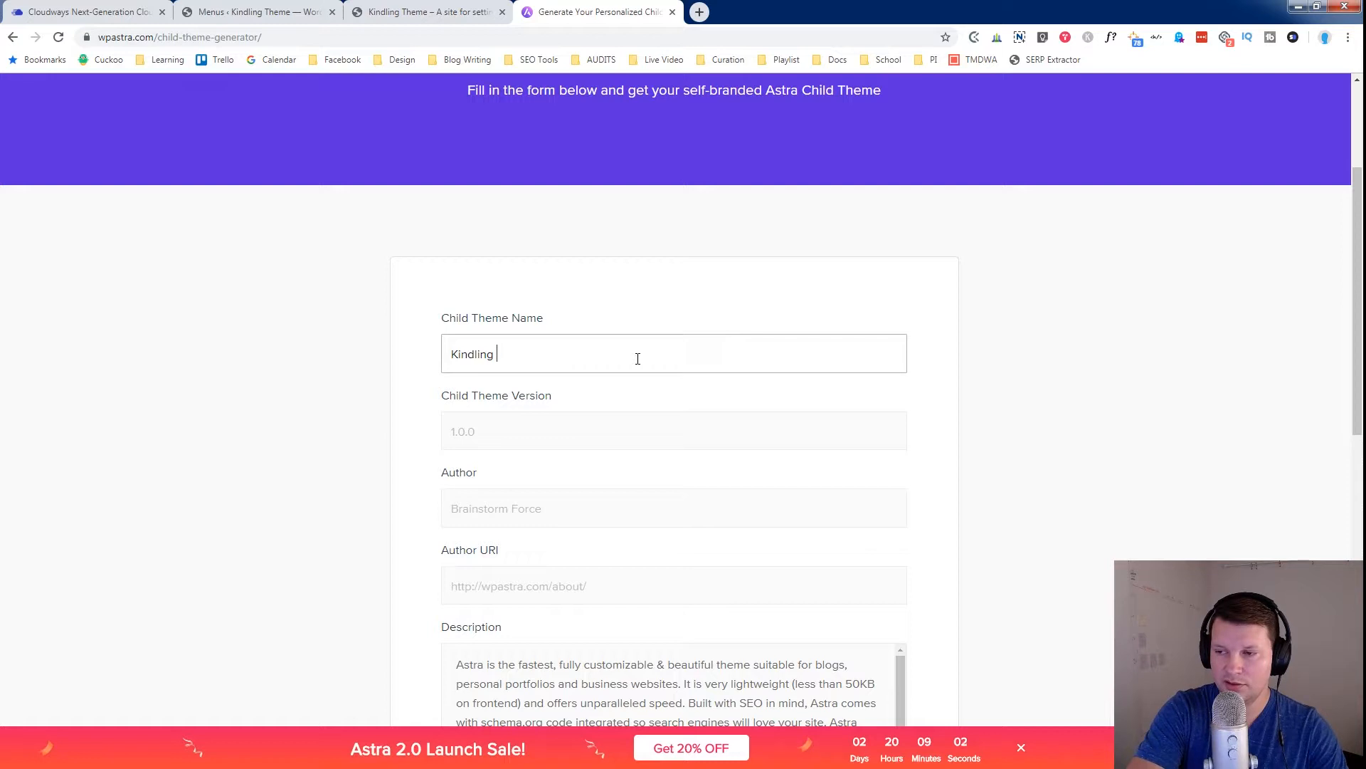
{"action": "scroll", "coordinate": [638, 358], "scroll_direction": "down", "scroll_amount": 2}
{"action": "left_click", "coordinate": [494, 288]}
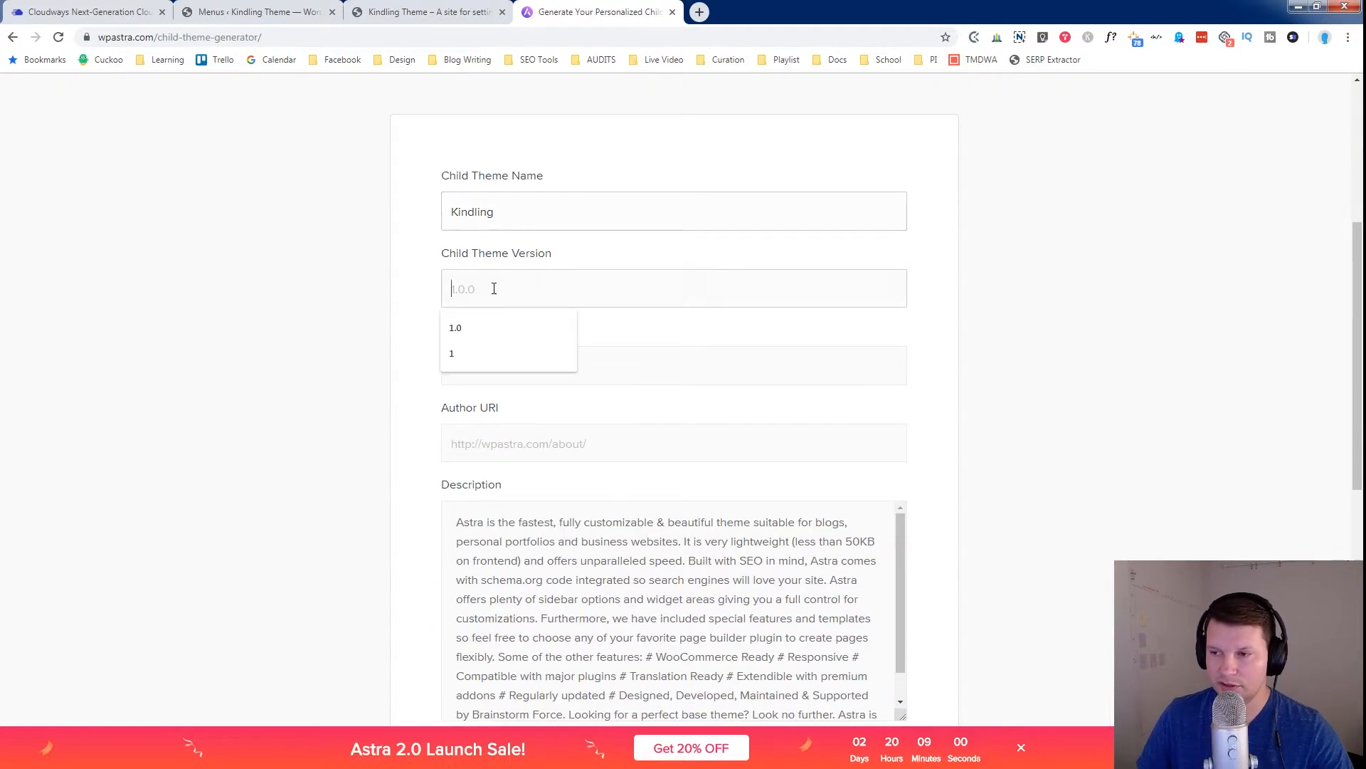
{"action": "type", "text": "1.0"}
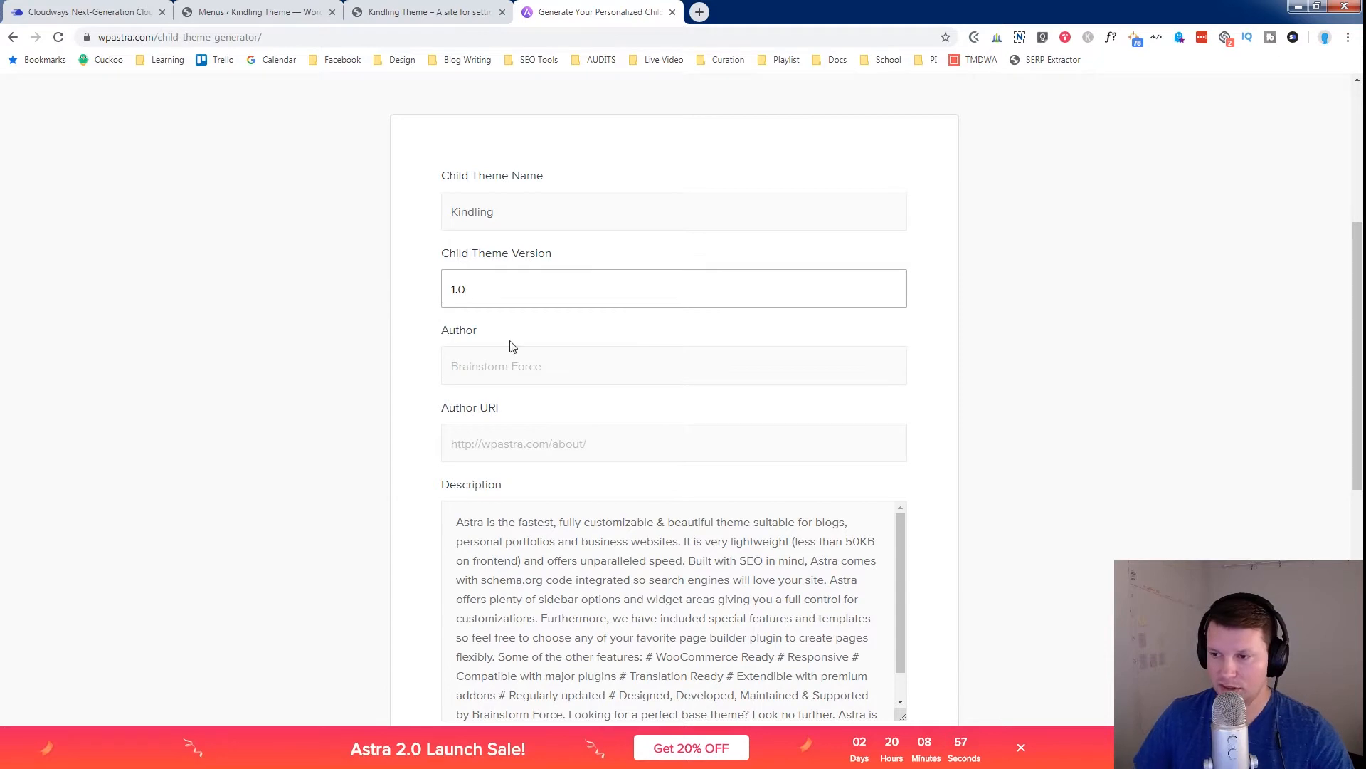
Step: Fill in the child theme author's name and the author's website address
{"action": "left_click", "coordinate": [511, 365]}
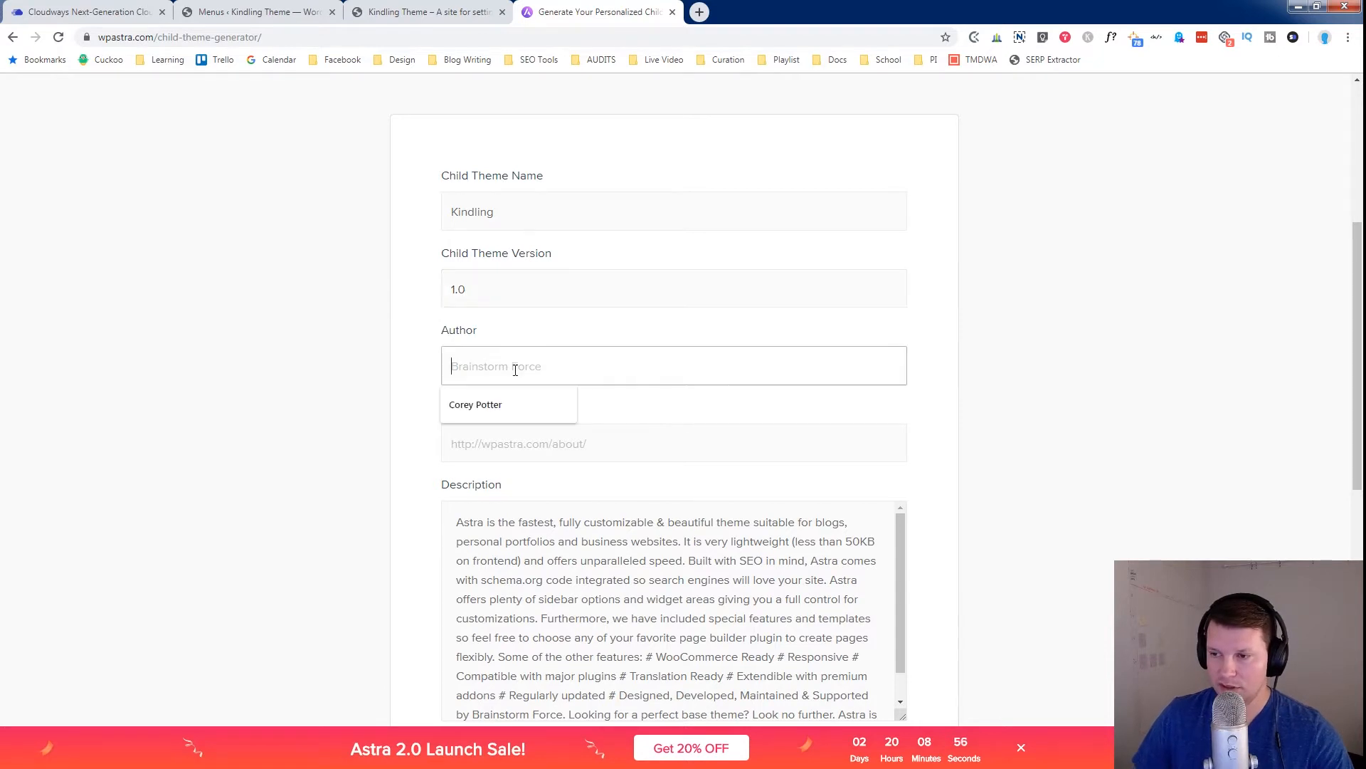
{"action": "left_click", "coordinate": [496, 417]}
{"action": "left_click", "coordinate": [503, 435]}
{"action": "left_click", "coordinate": [510, 482]}
Step: Replace the default theme description with "Kindling is a child theme for Astra."
{"action": "left_click", "coordinate": [553, 533]}
{"action": "scroll", "coordinate": [552, 533], "scroll_direction": "down", "scroll_amount": 1}
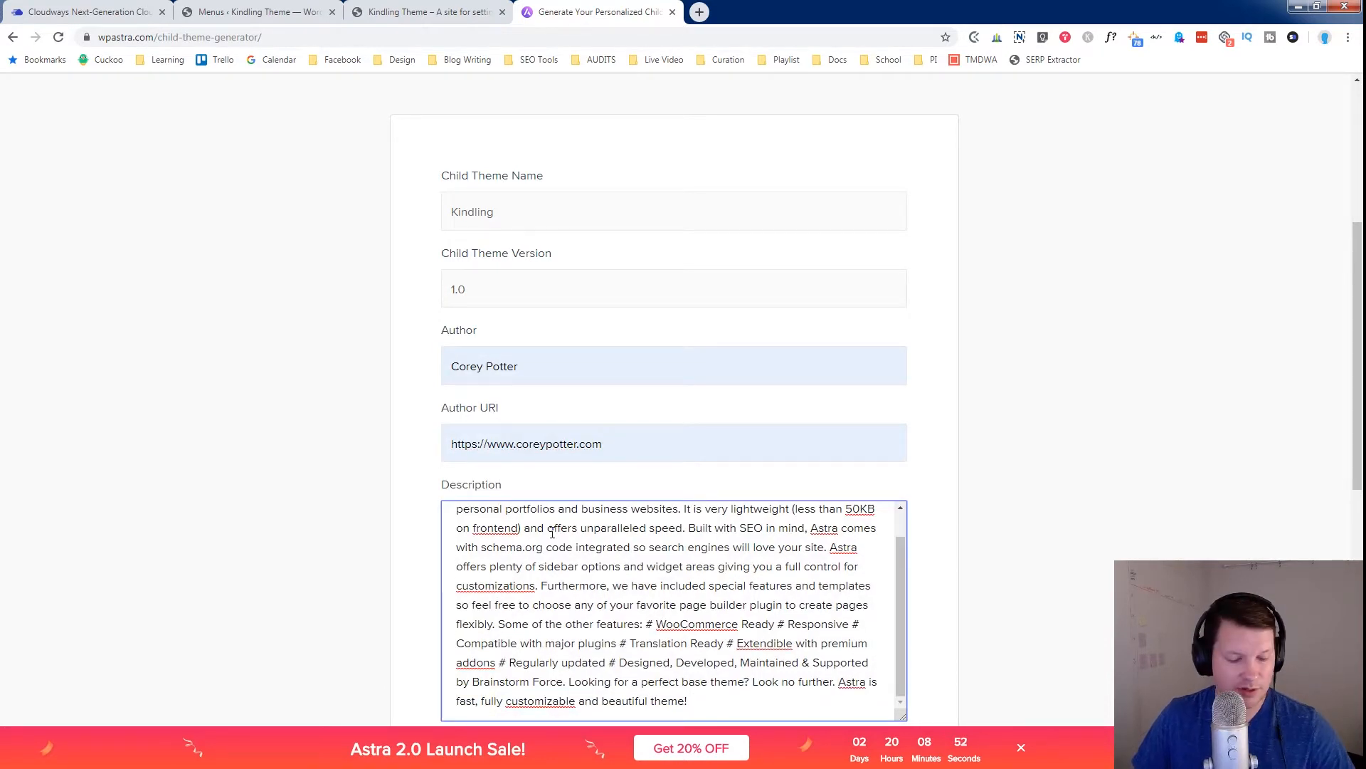
{"action": "key", "text": "ctrl+a"}
{"action": "type", "text": "Kindling"}
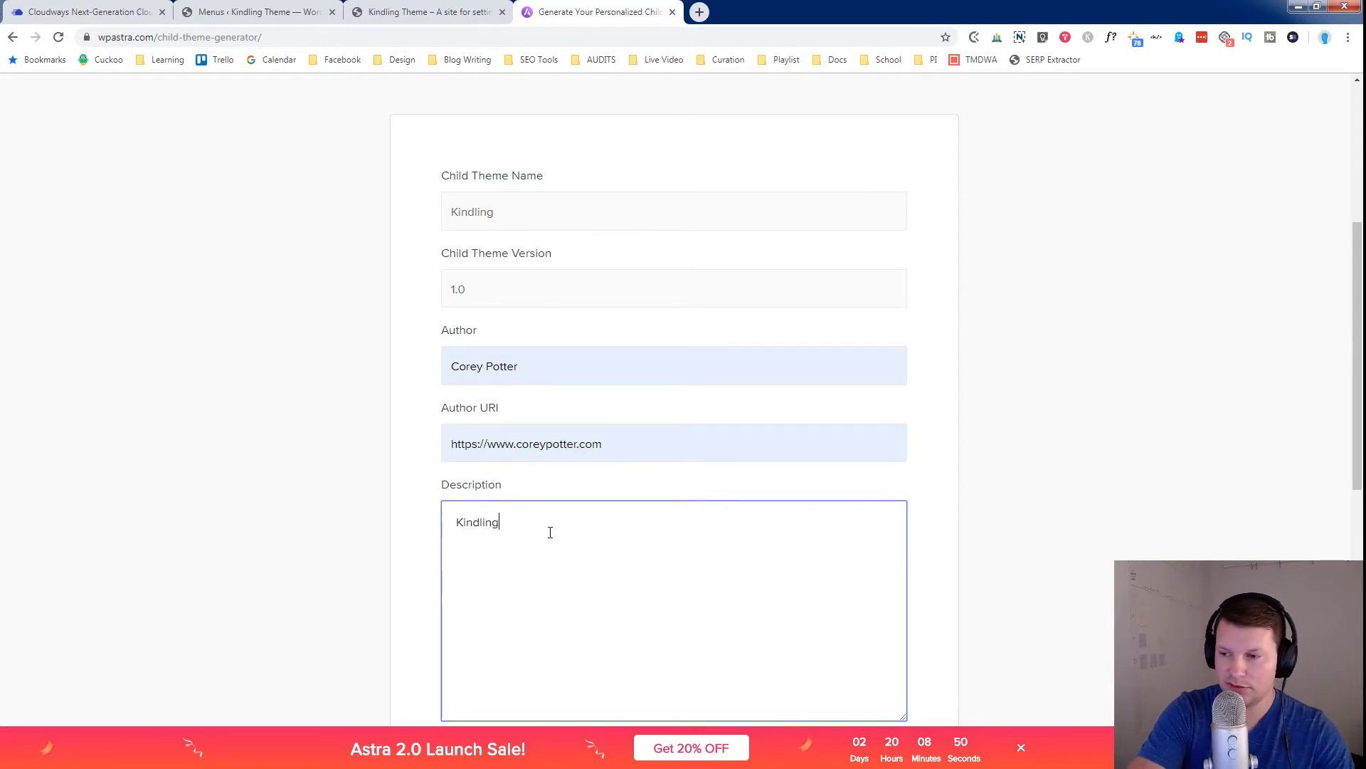
{"action": "type", "text": " is"}
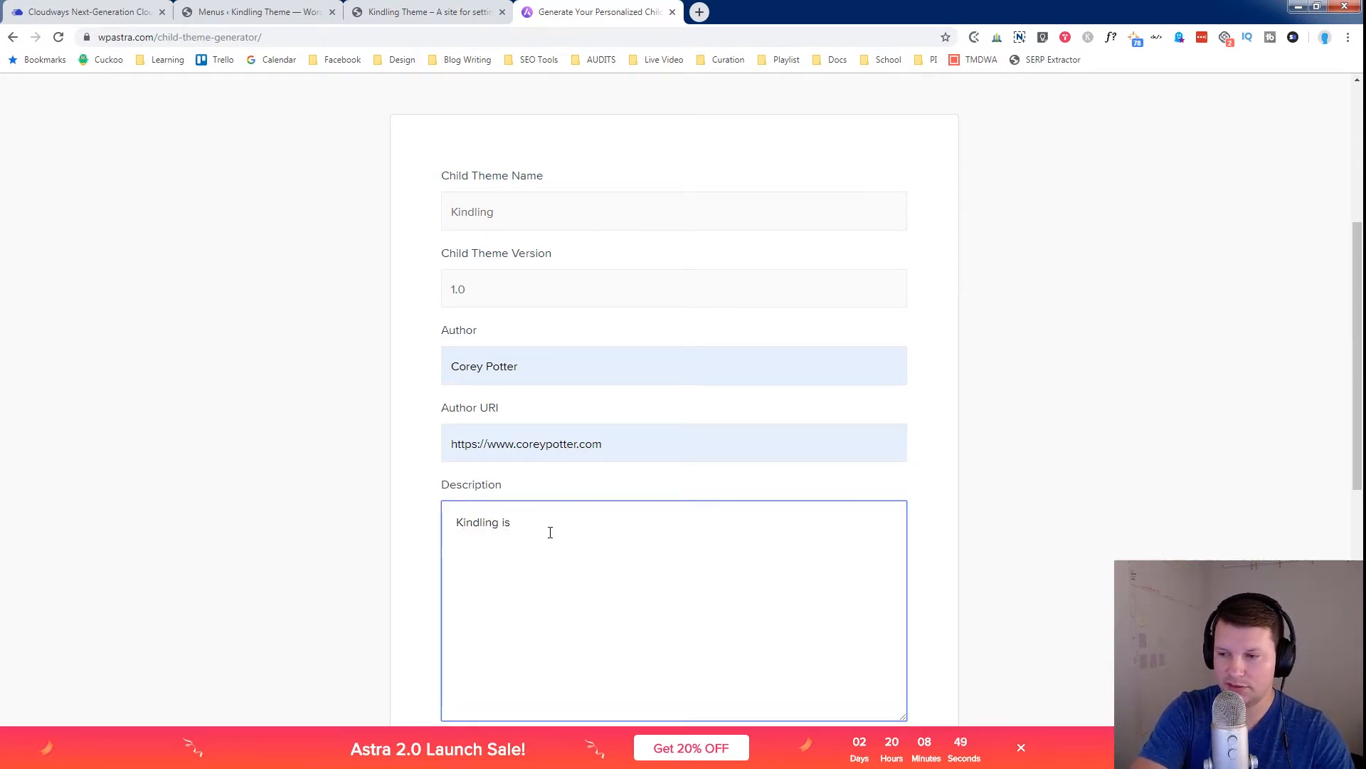
{"action": "type", "text": " a child theme for Astra with"}
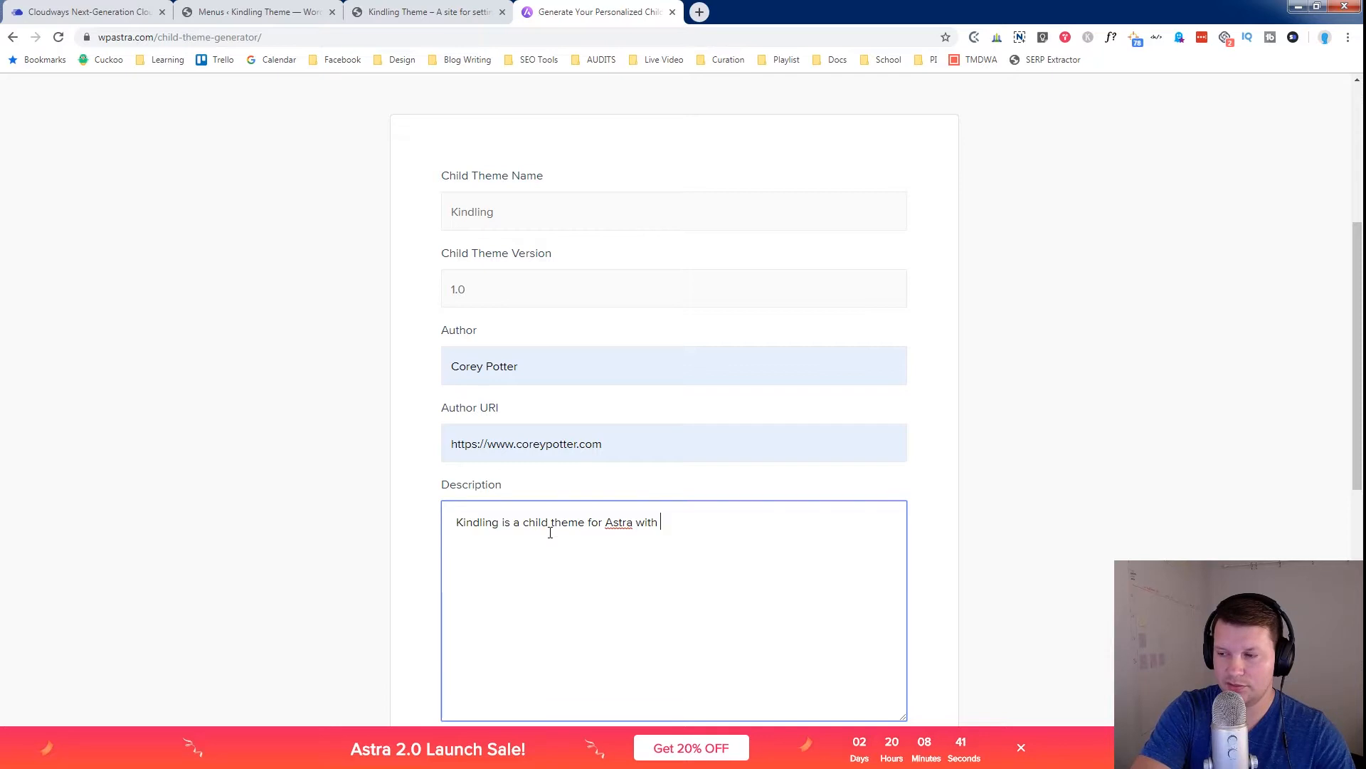
{"action": "key", "text": "BackSpace"}
{"action": "key", "text": "BackSpace"}
{"action": "key", "text": "BackSpace"}
{"action": "key", "text": "BackSpace"}
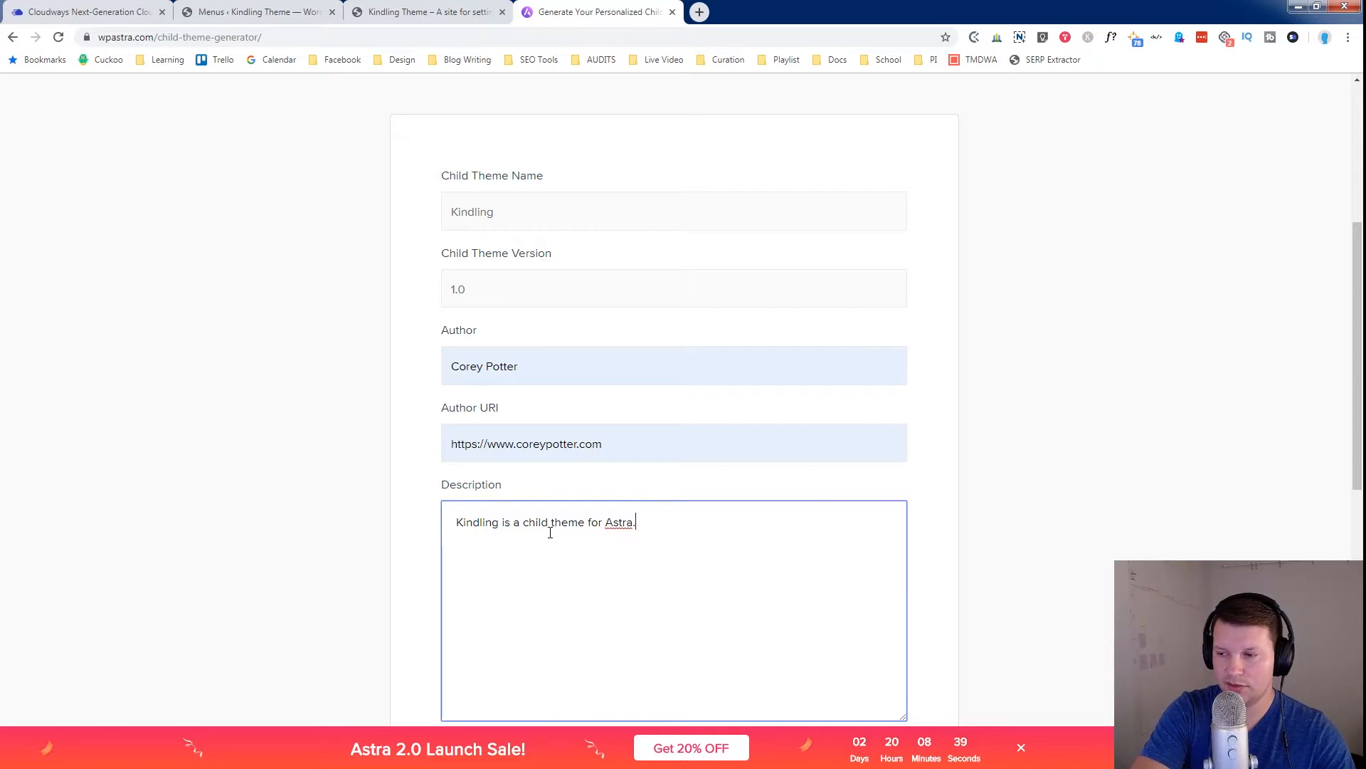
Step: Set the child theme's folder name to kindling
{"action": "scroll", "coordinate": [548, 527], "scroll_direction": "down", "scroll_amount": 3}
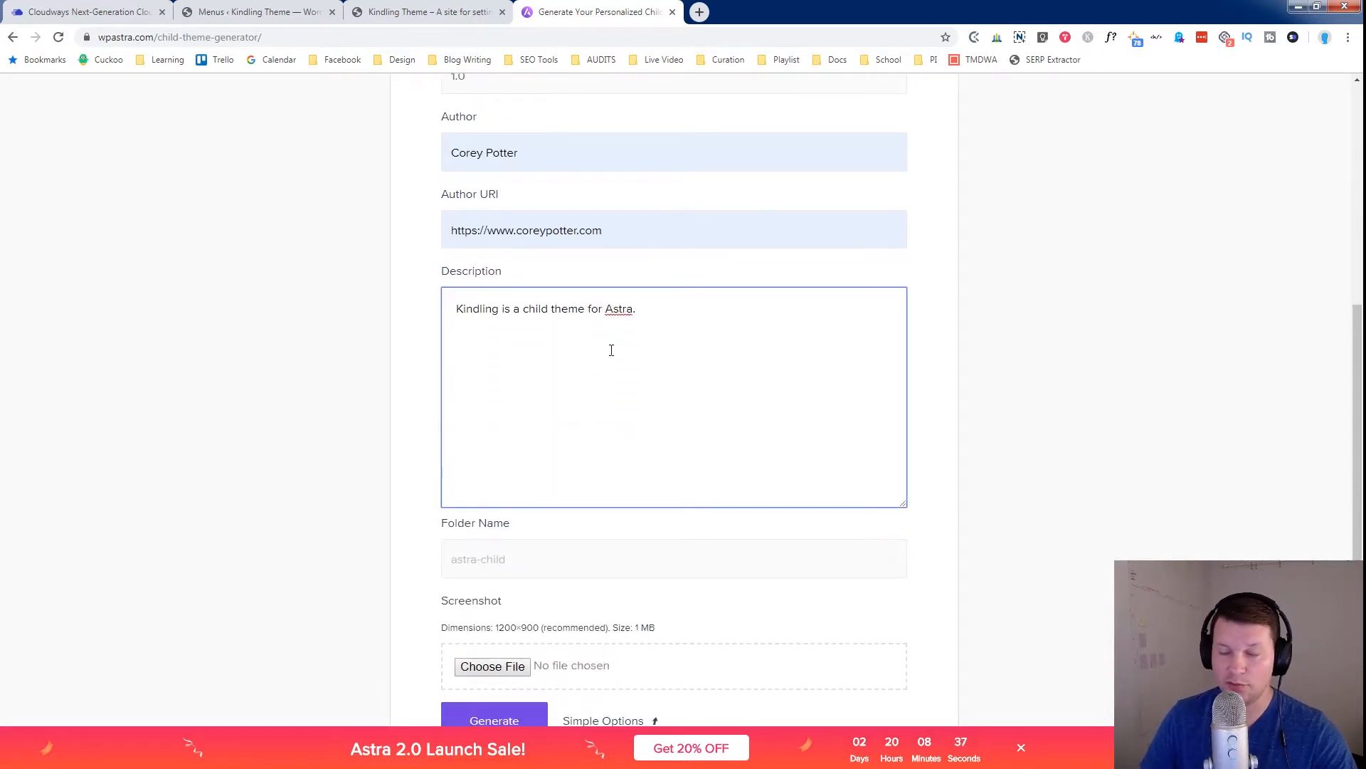
{"action": "scroll", "coordinate": [670, 396], "scroll_direction": "down", "scroll_amount": 2}
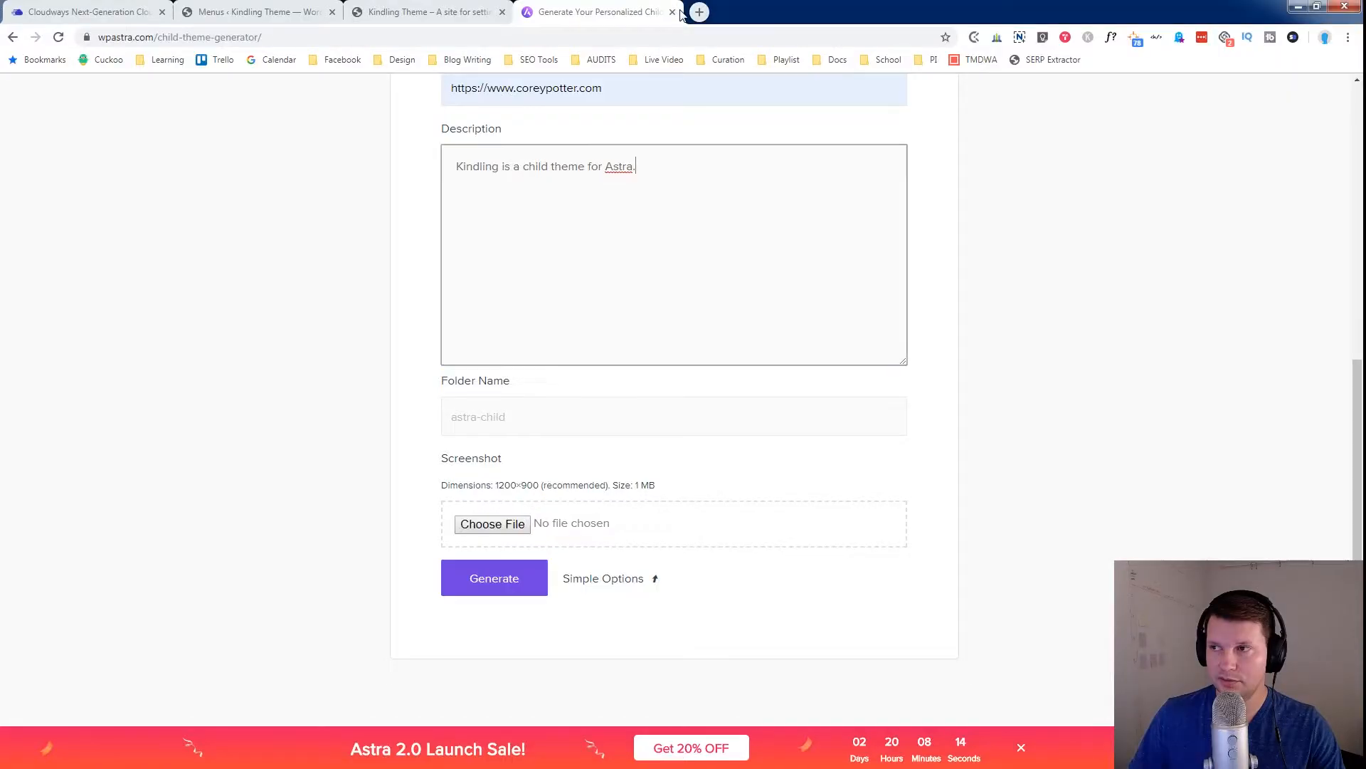
{"action": "left_click_drag", "start_coordinate": [680, 14], "coordinate": [630, 28]}
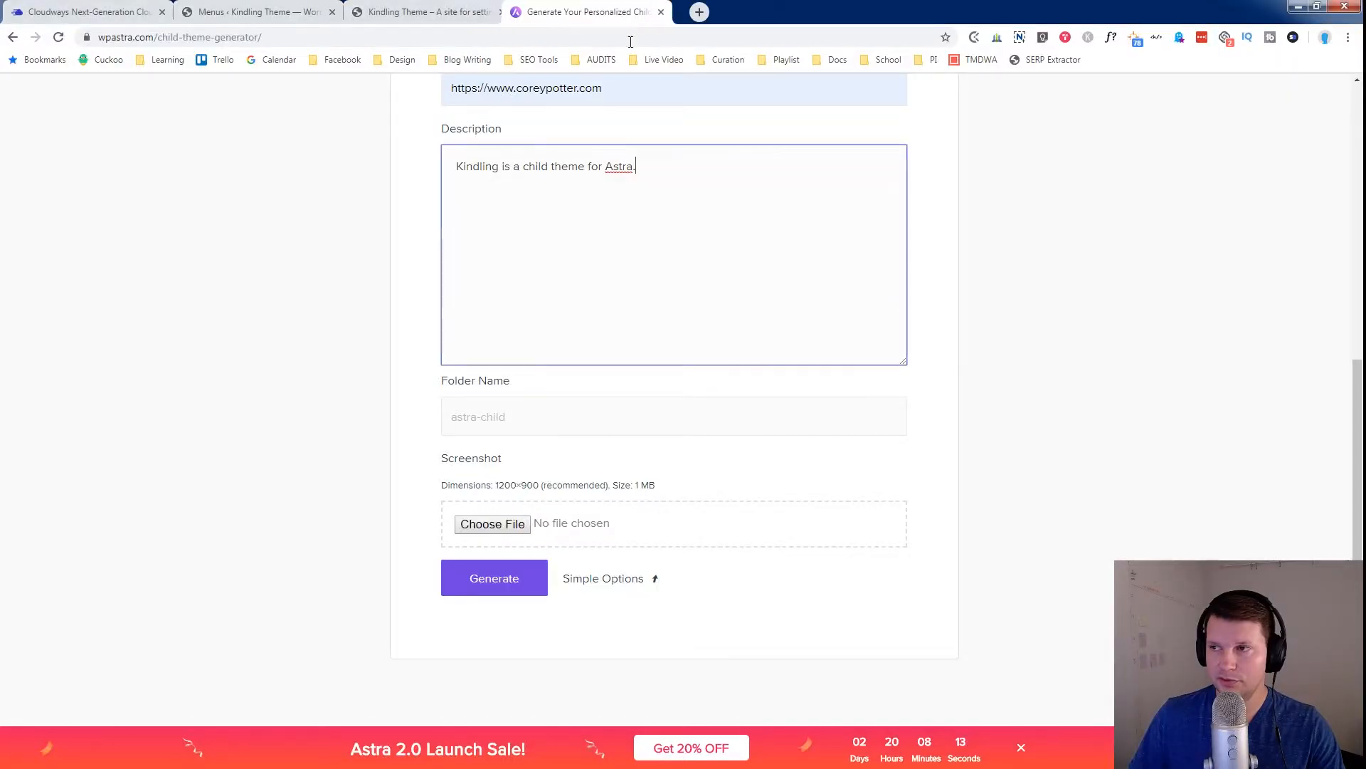
{"action": "left_click", "coordinate": [510, 409]}
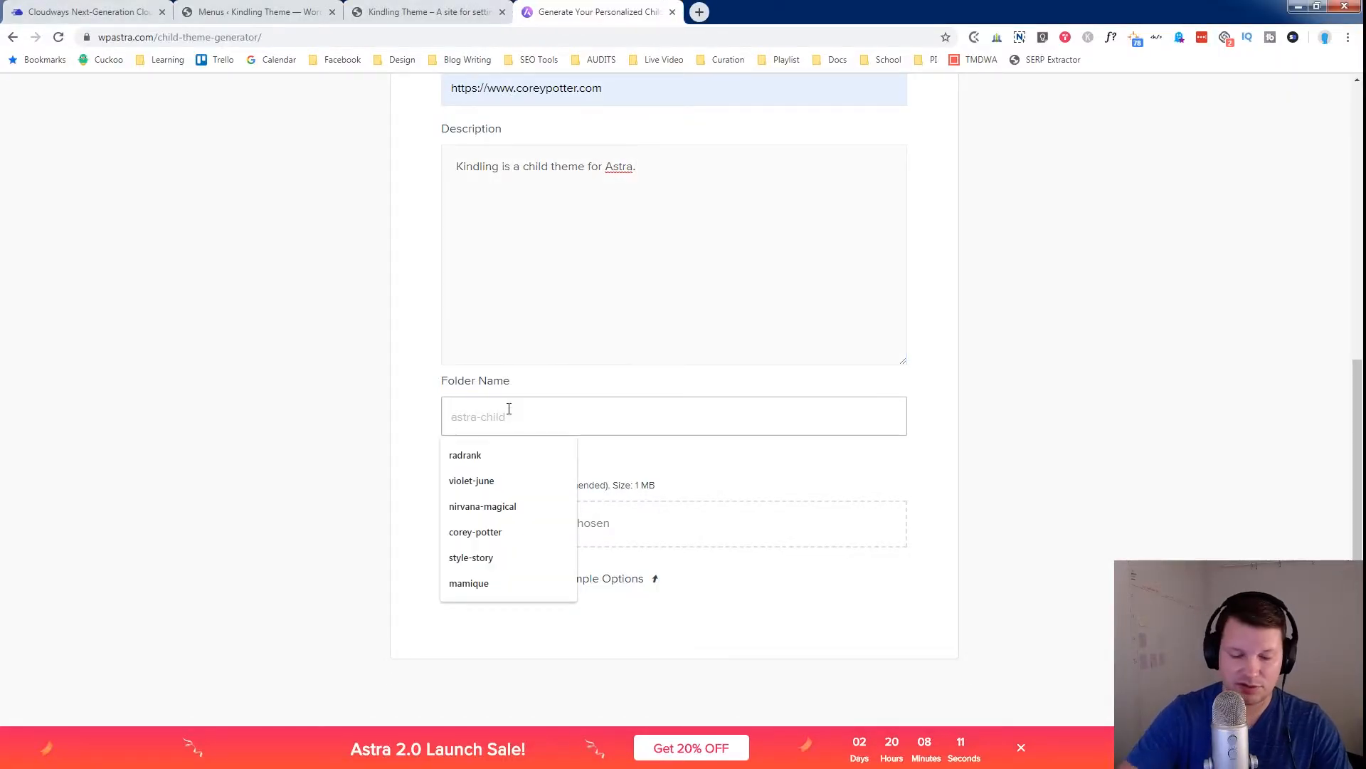
{"action": "type", "text": "kindling"}
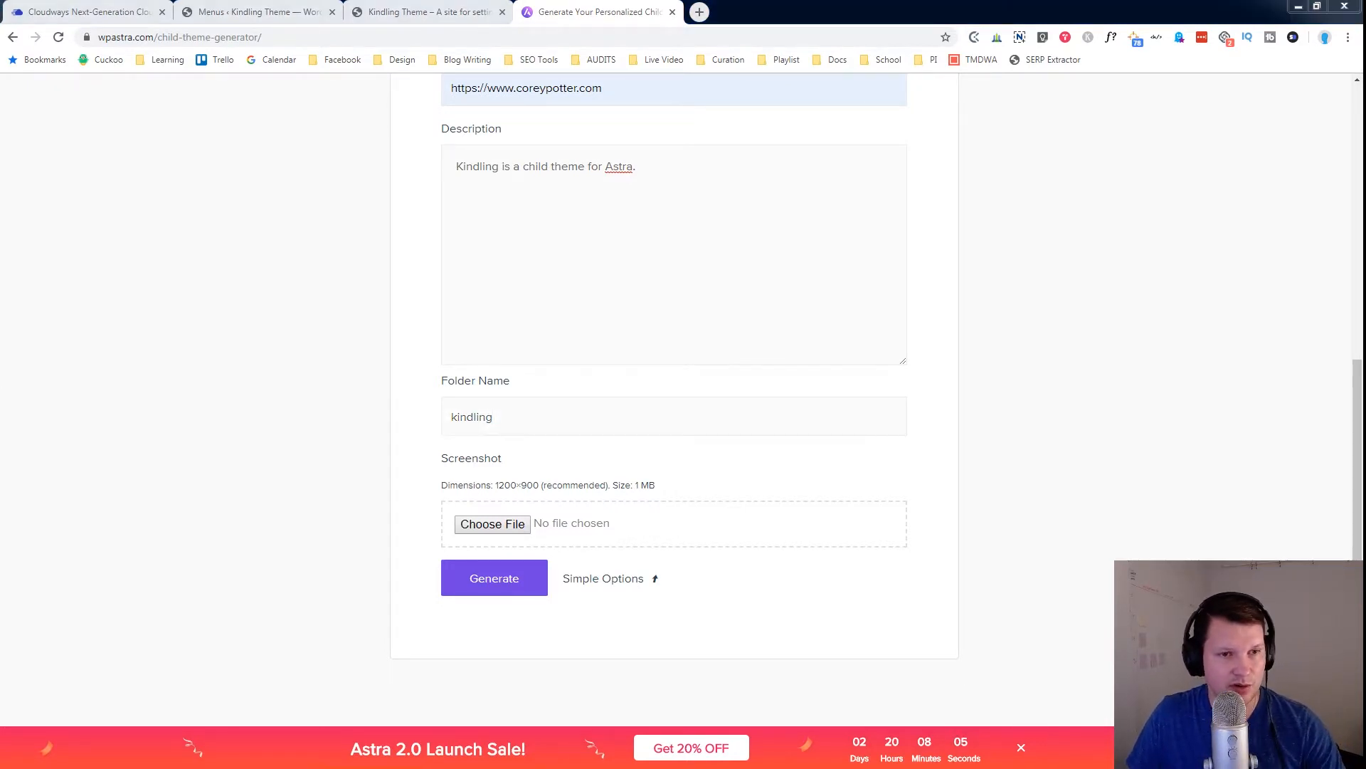
Step: Switch to Photoshop and create a new document 1200 pixels wide and 900 pixels high
{"action": "key", "text": "ctrl+n"}
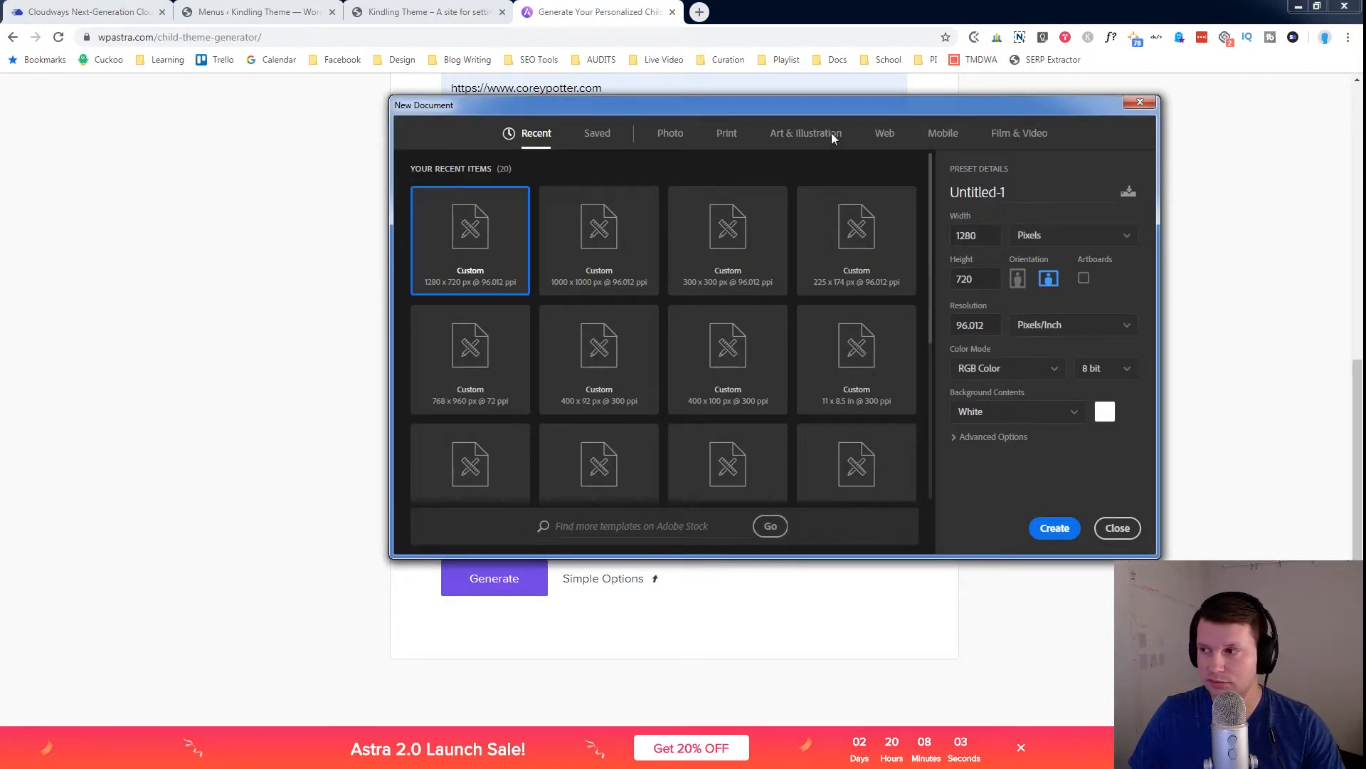
{"action": "double_click", "coordinate": [963, 237]}
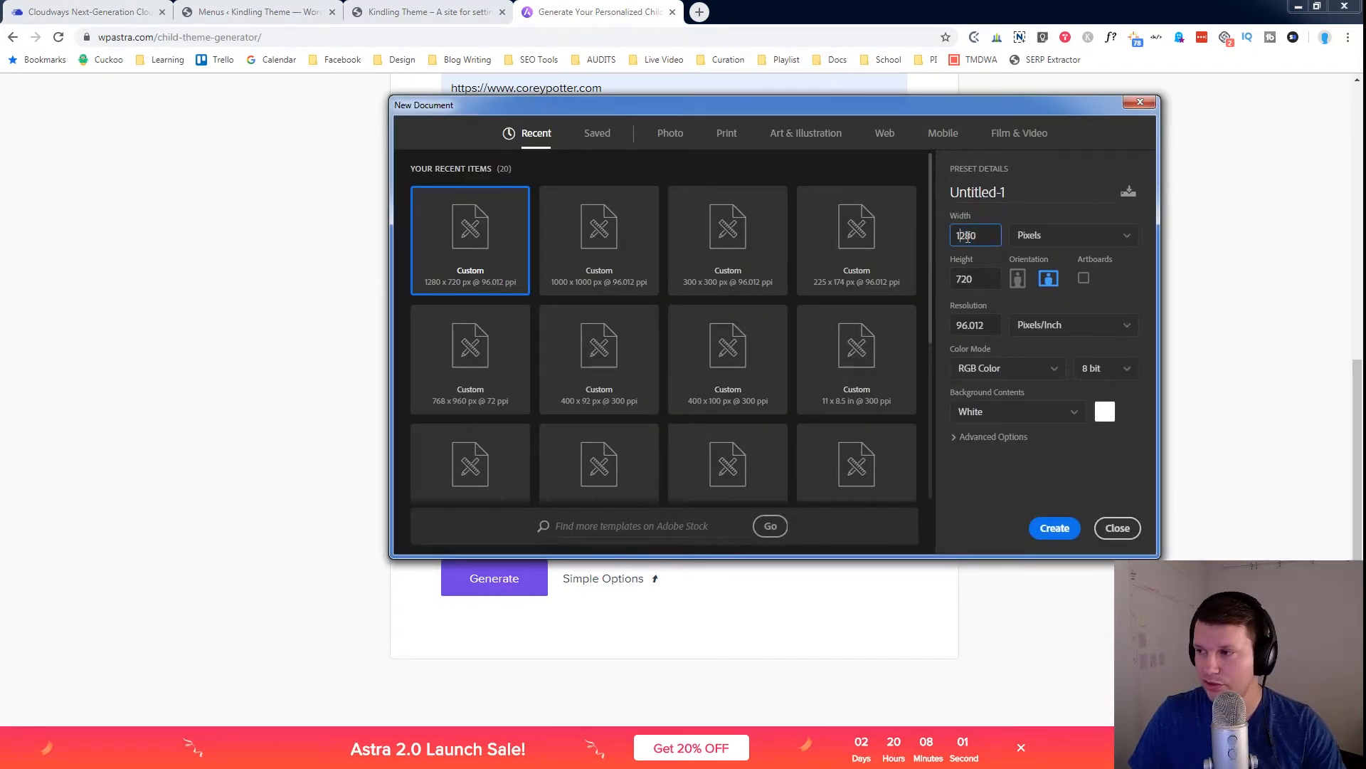
{"action": "type", "text": "0"}
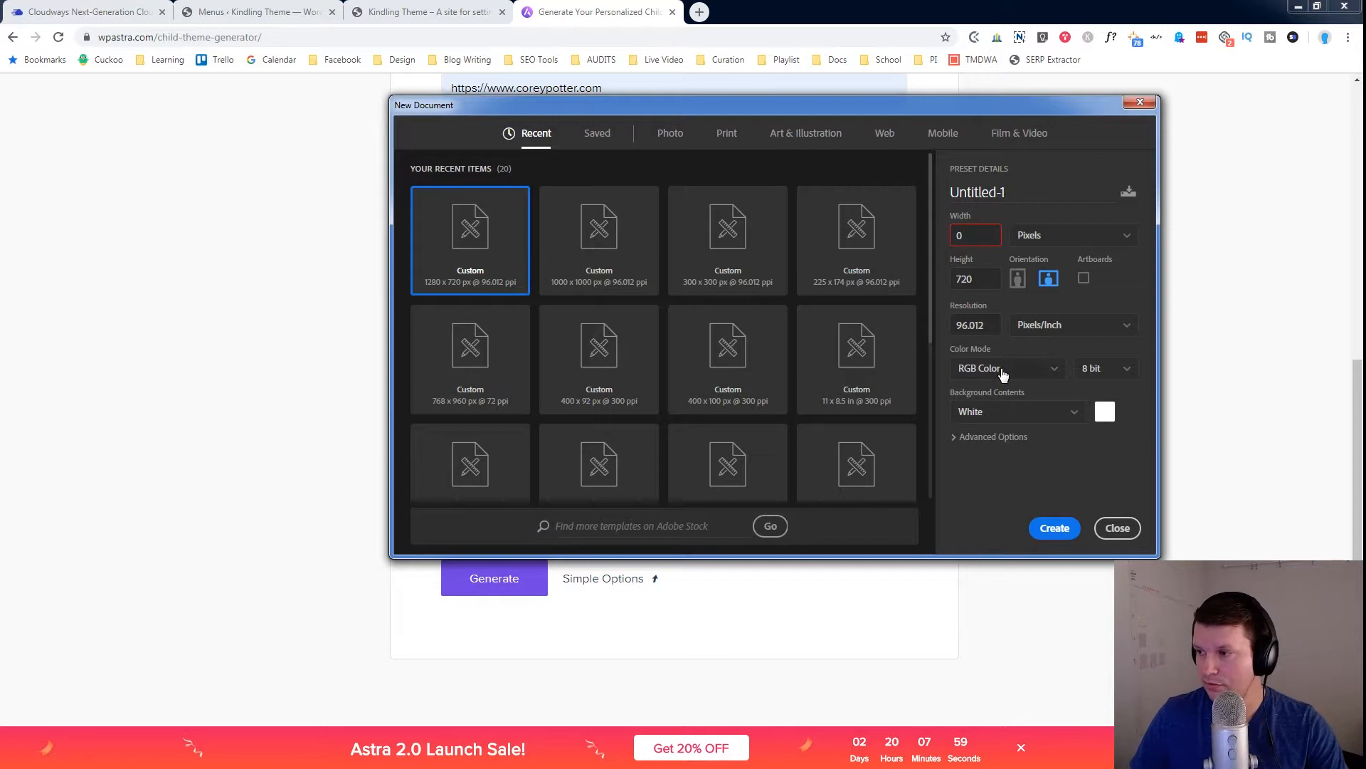
{"action": "key", "text": "Tab"}
{"action": "type", "text": "900"}
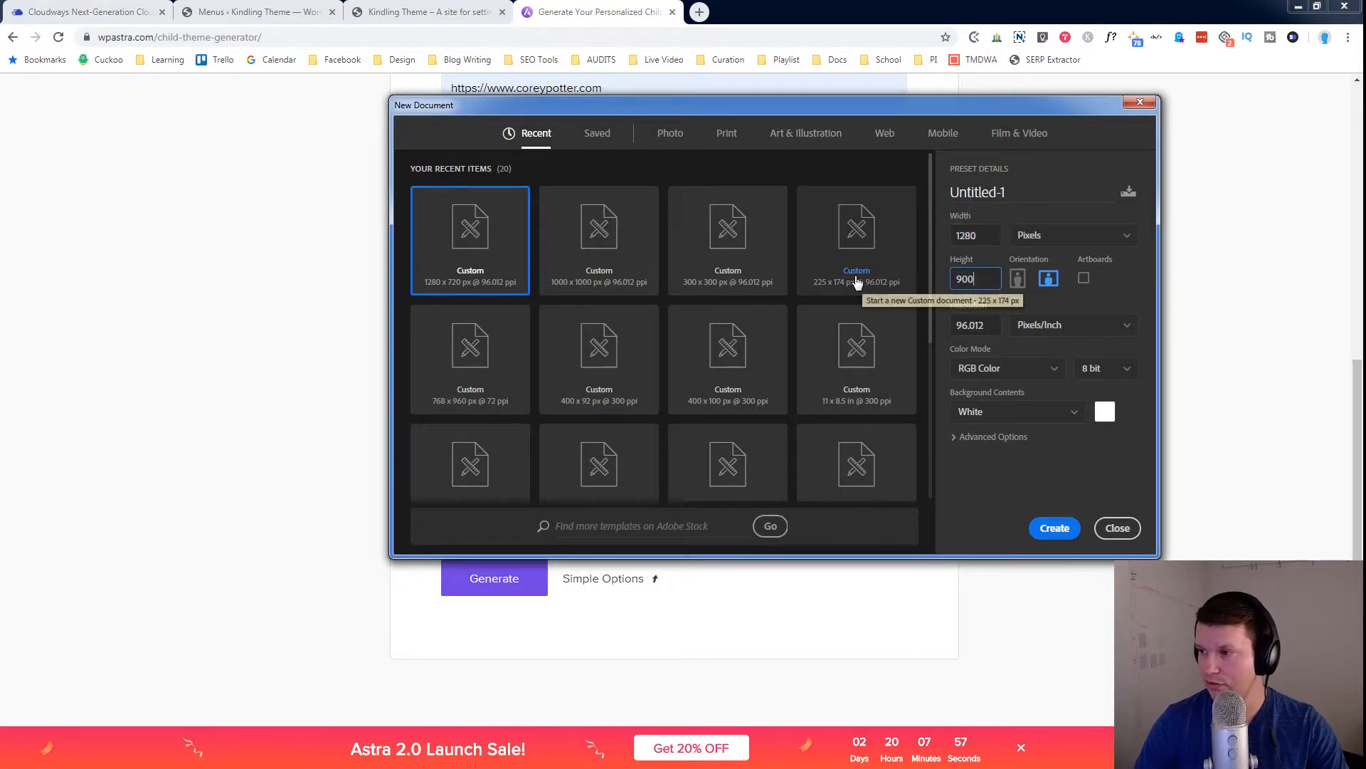
{"action": "left_click", "coordinate": [972, 234]}
{"action": "double_click", "coordinate": [974, 233]}
{"action": "type", "text": "1200"}
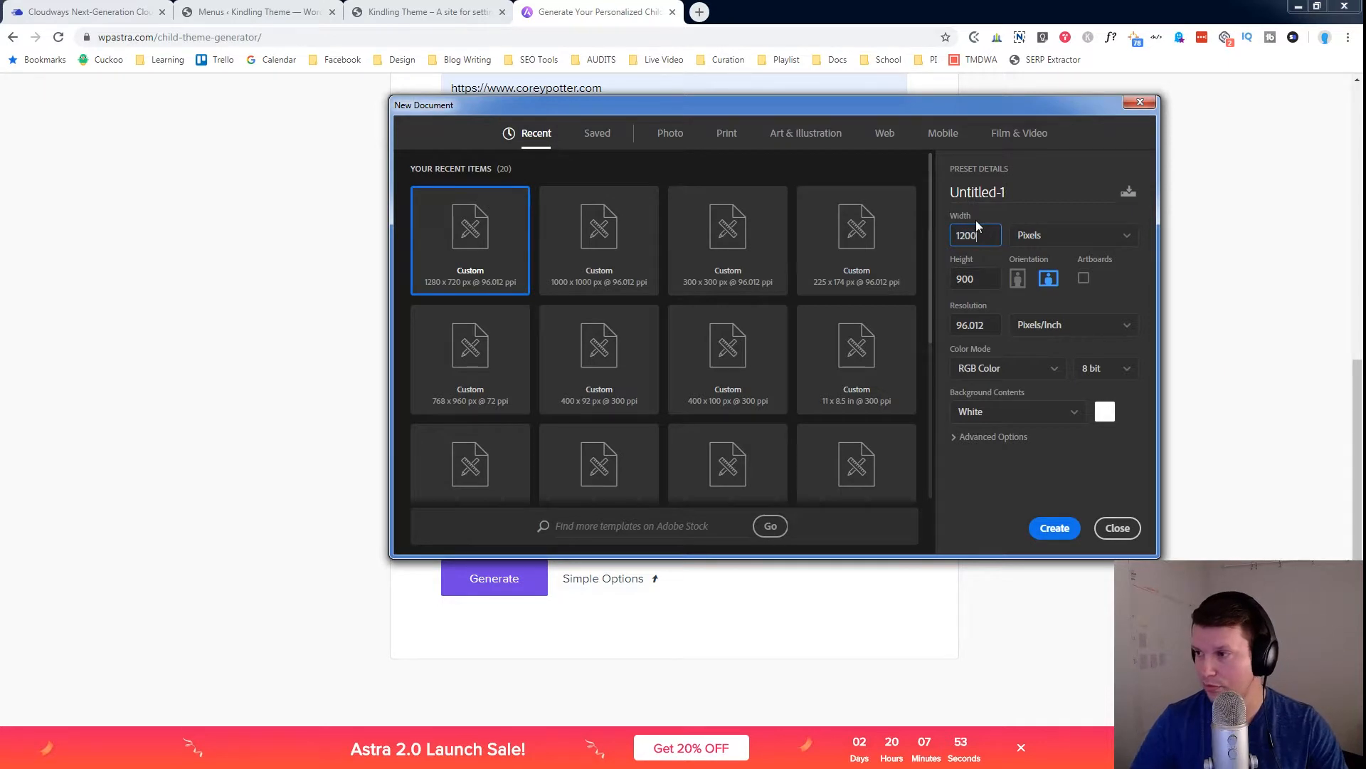
{"action": "left_click", "coordinate": [1048, 526]}
Step: Place the screenshot.png Kindling artwork into the blank document so that it fills the canvas
{"action": "left_click_drag", "start_coordinate": [0, 21], "coordinate": [537, 0]}
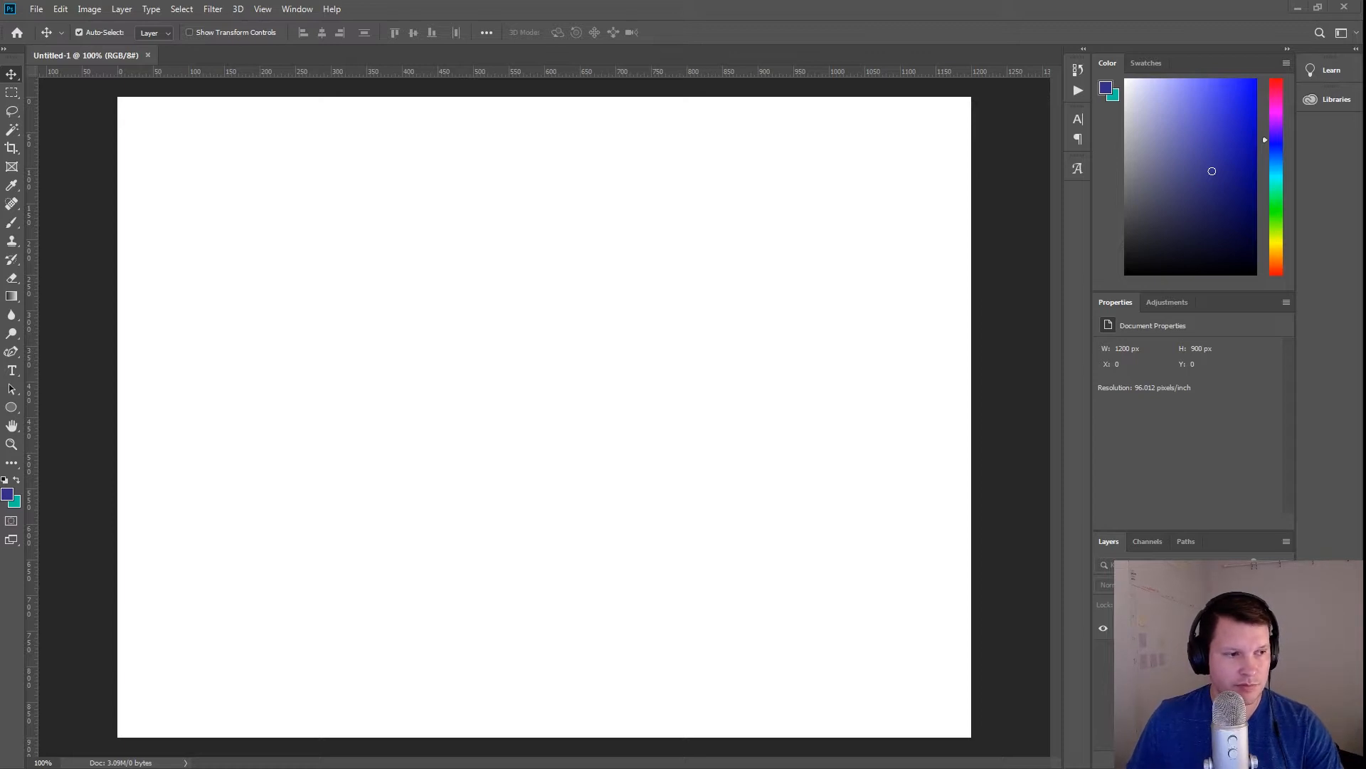
{"action": "left_click_drag", "start_coordinate": [295, 768], "coordinate": [517, 326]}
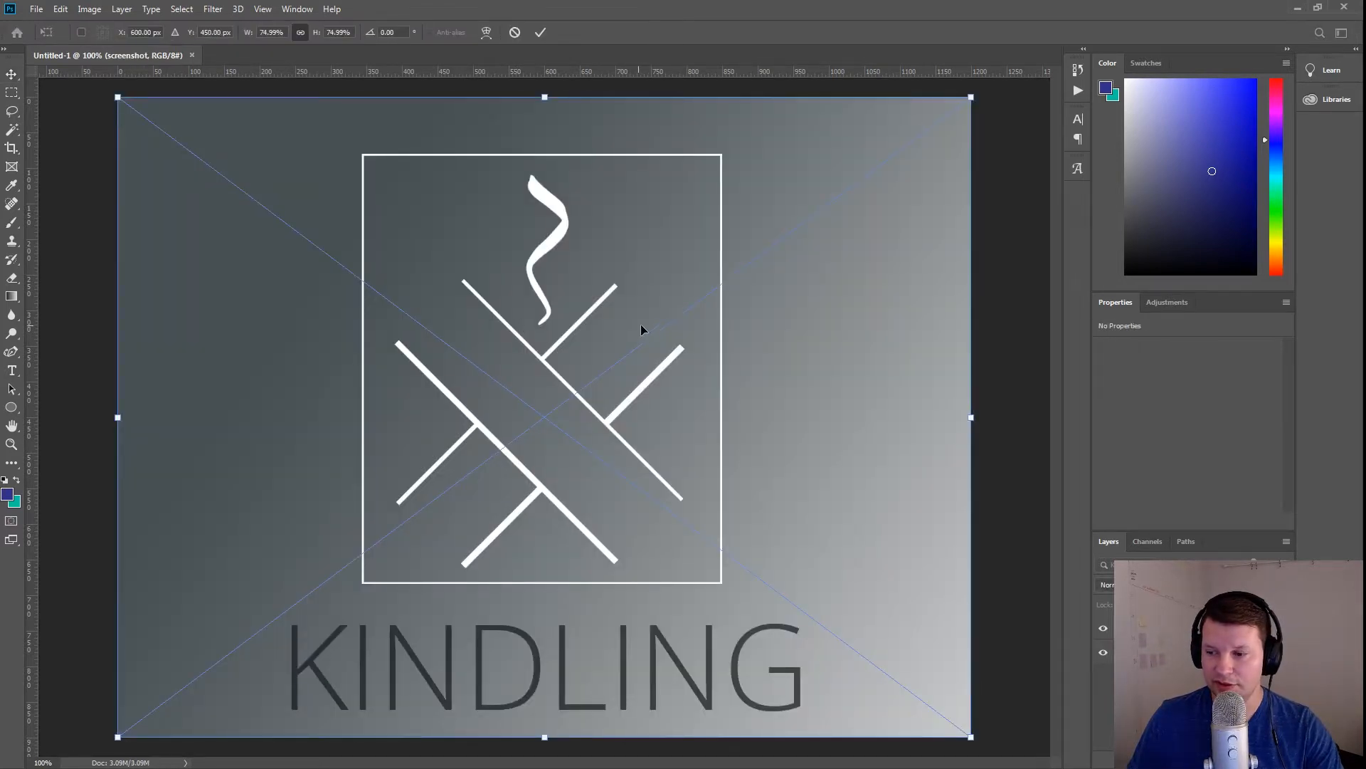
{"action": "key", "text": "Return"}
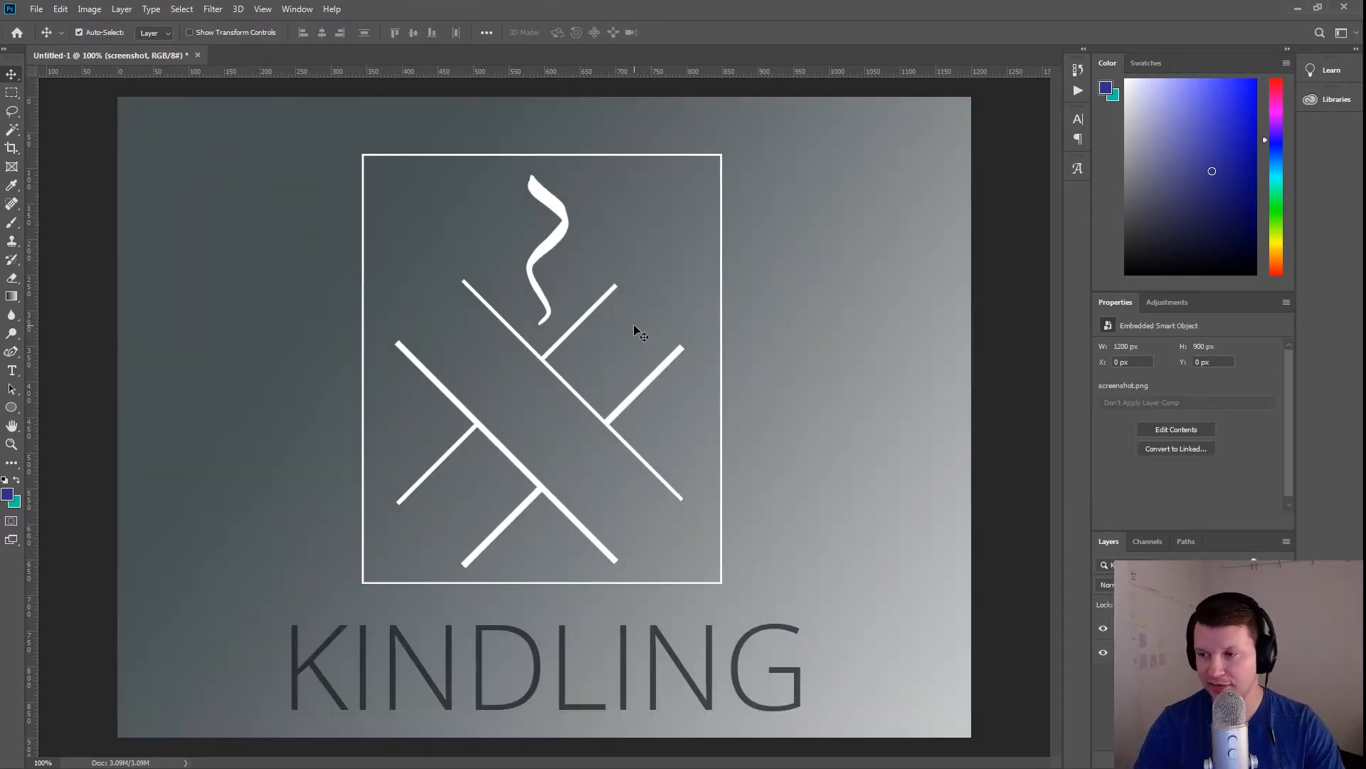
Step: Save the artwork to the Desktop as a JPEG named kindling, keeping the default JPEG options
{"action": "left_click", "coordinate": [36, 9]}
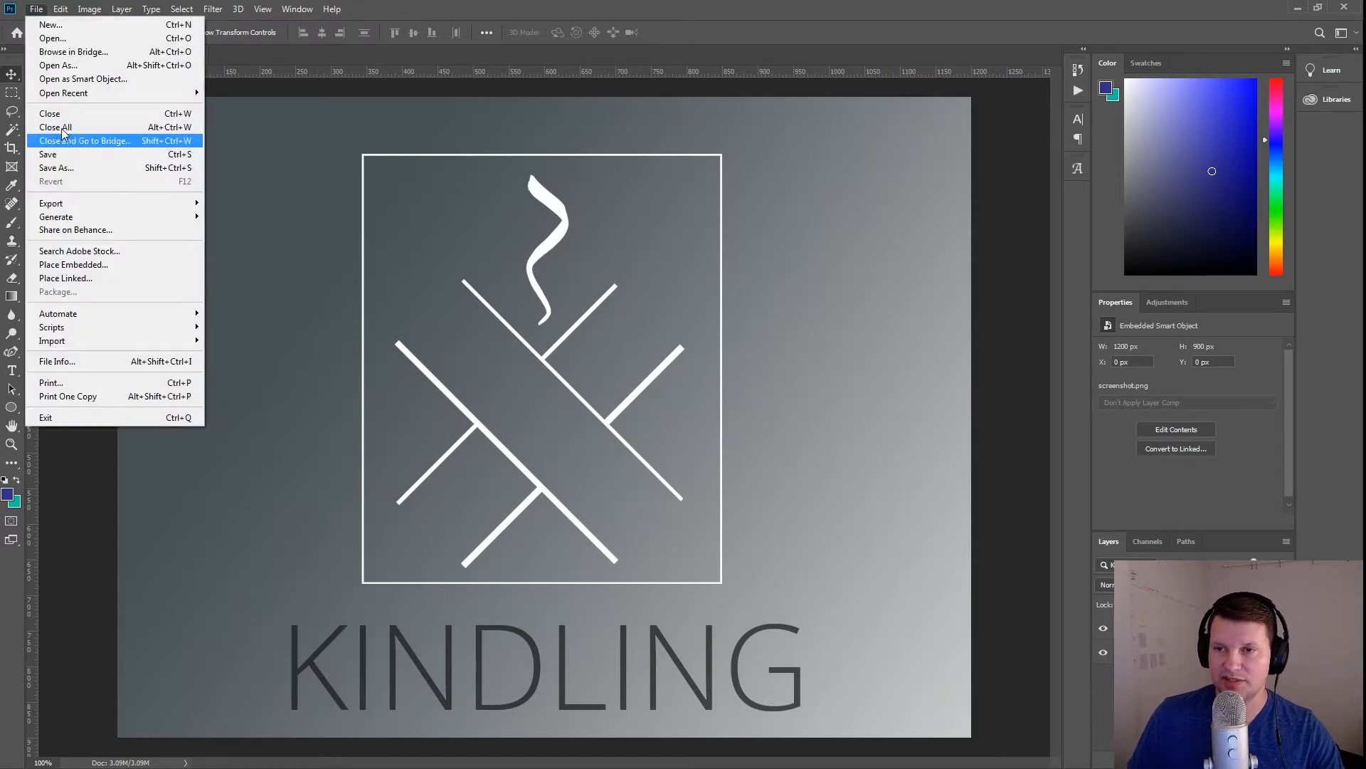
{"action": "left_click", "coordinate": [70, 167]}
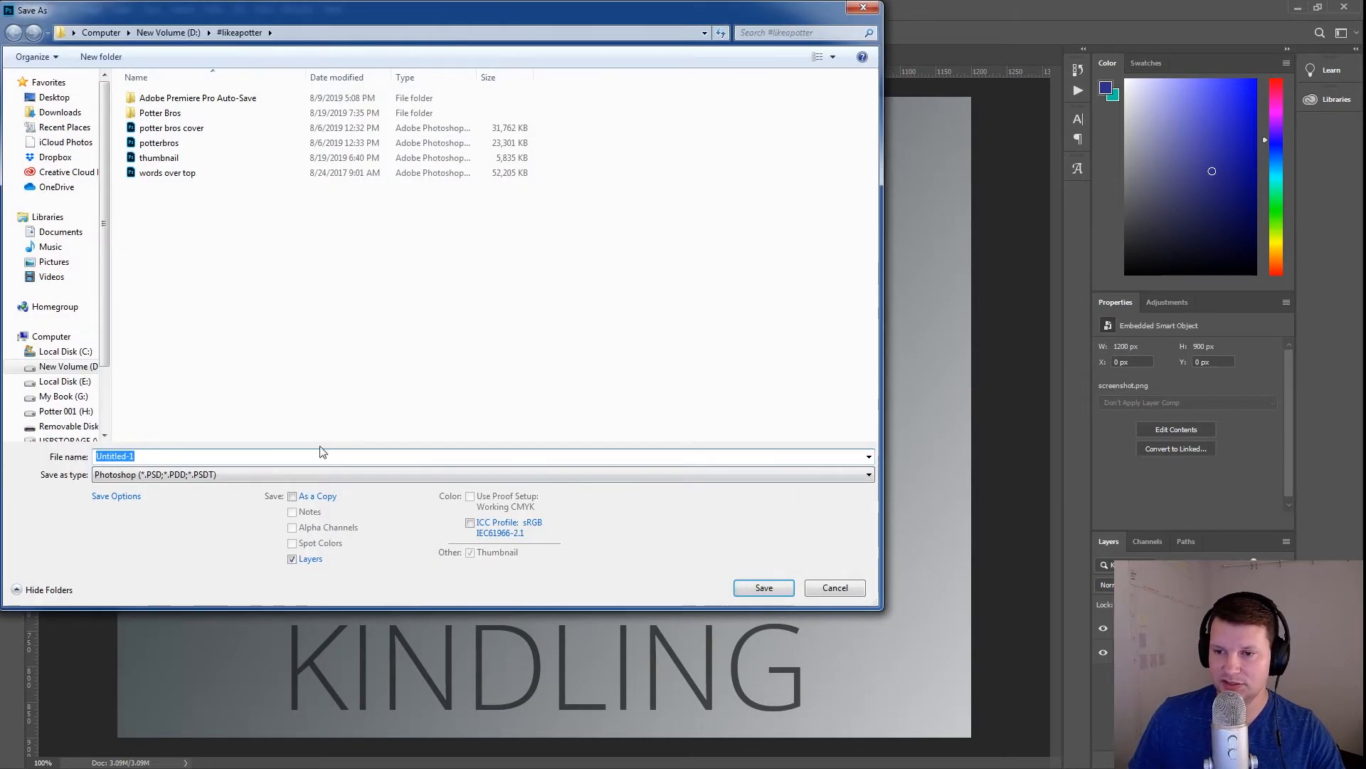
{"action": "left_click", "coordinate": [188, 475]}
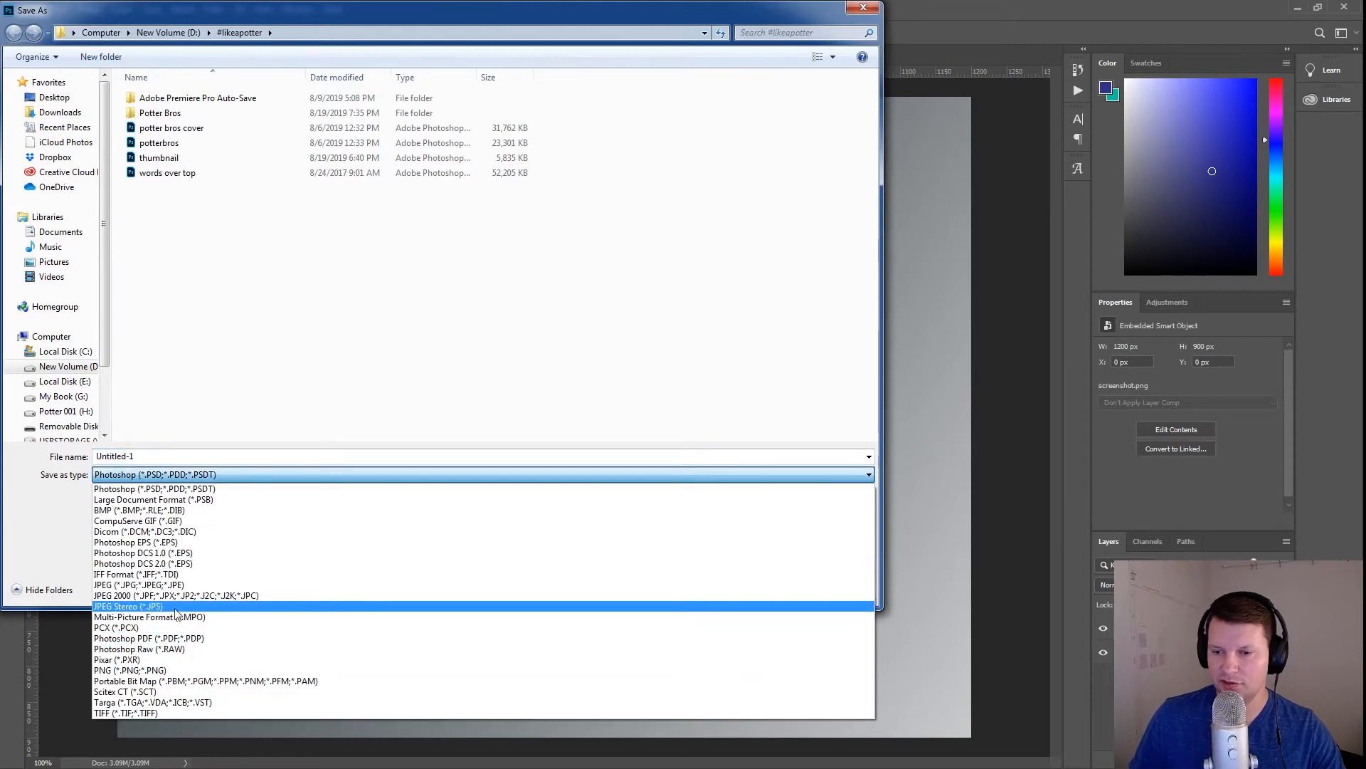
{"action": "left_click", "coordinate": [197, 585]}
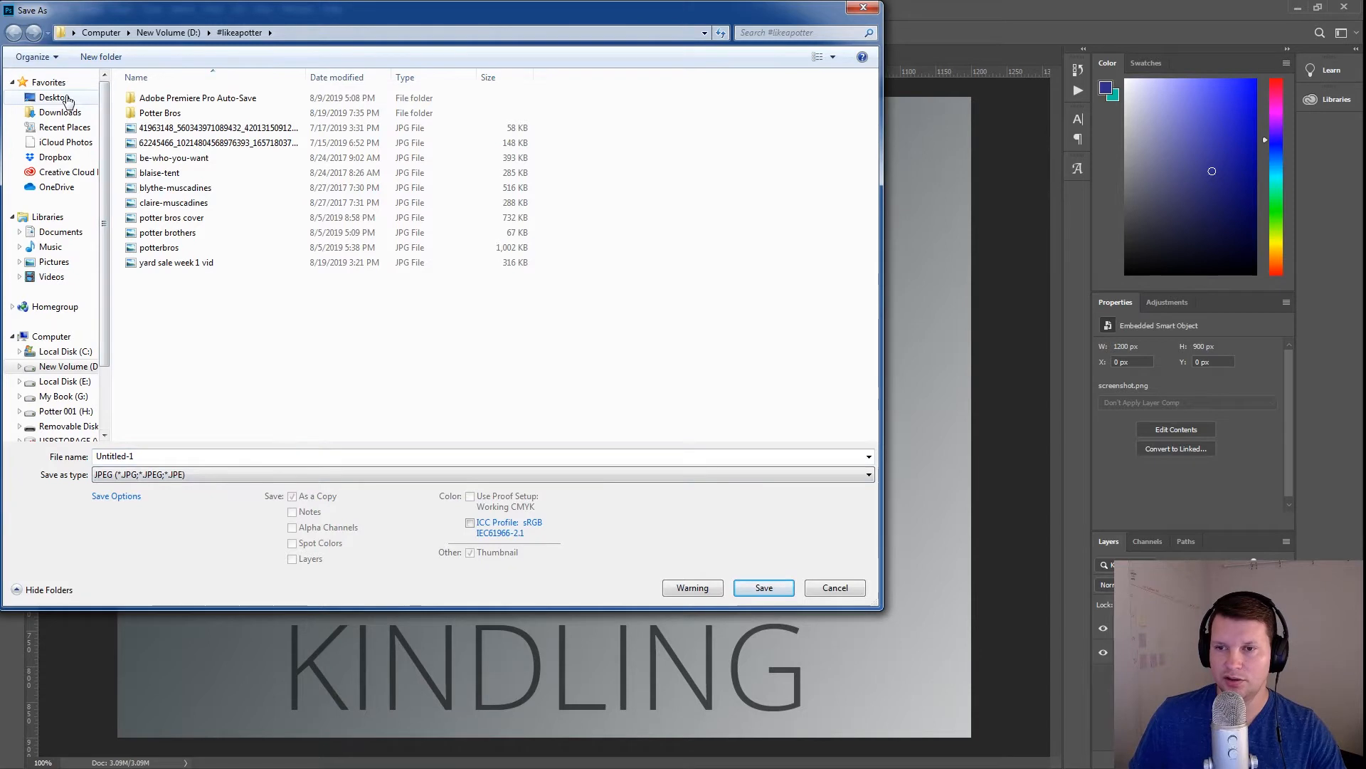
{"action": "left_click", "coordinate": [56, 98]}
{"action": "left_click", "coordinate": [206, 455]}
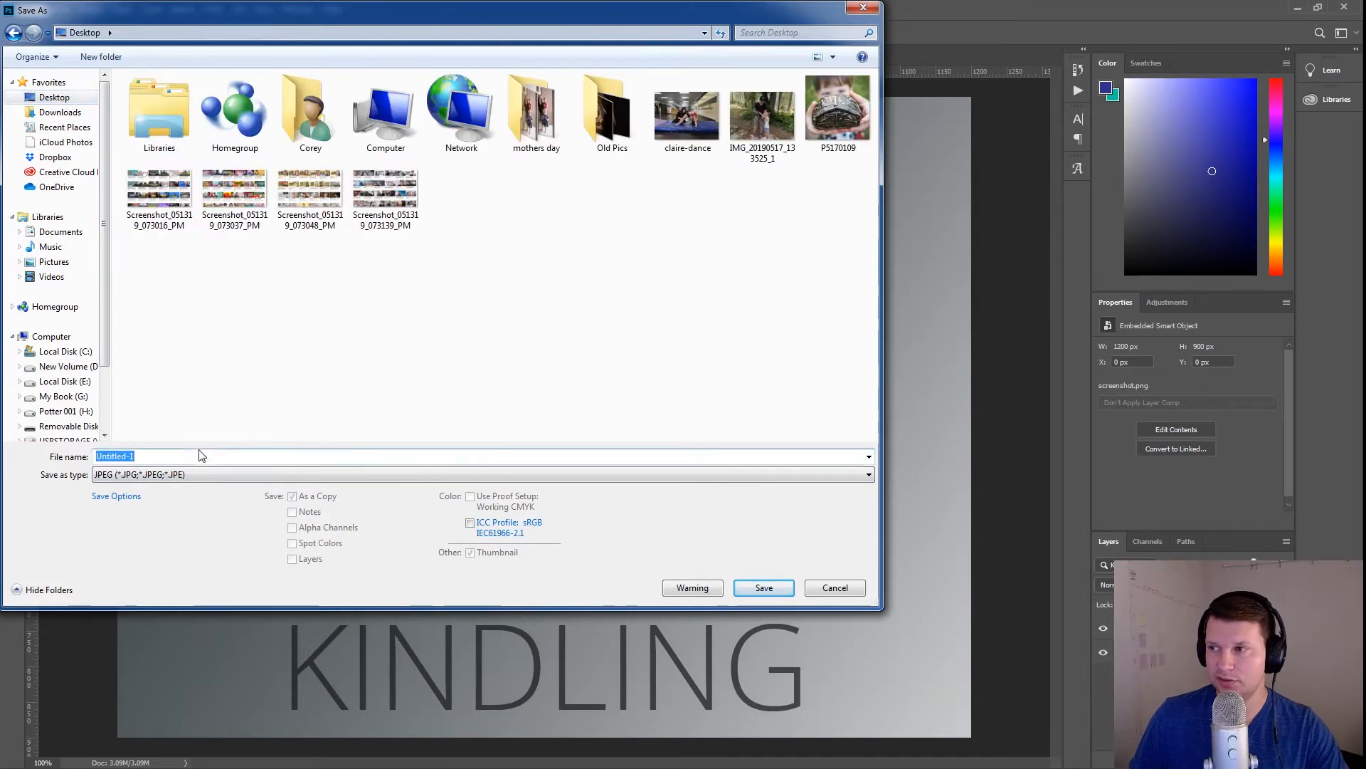
{"action": "type", "text": "kindling"}
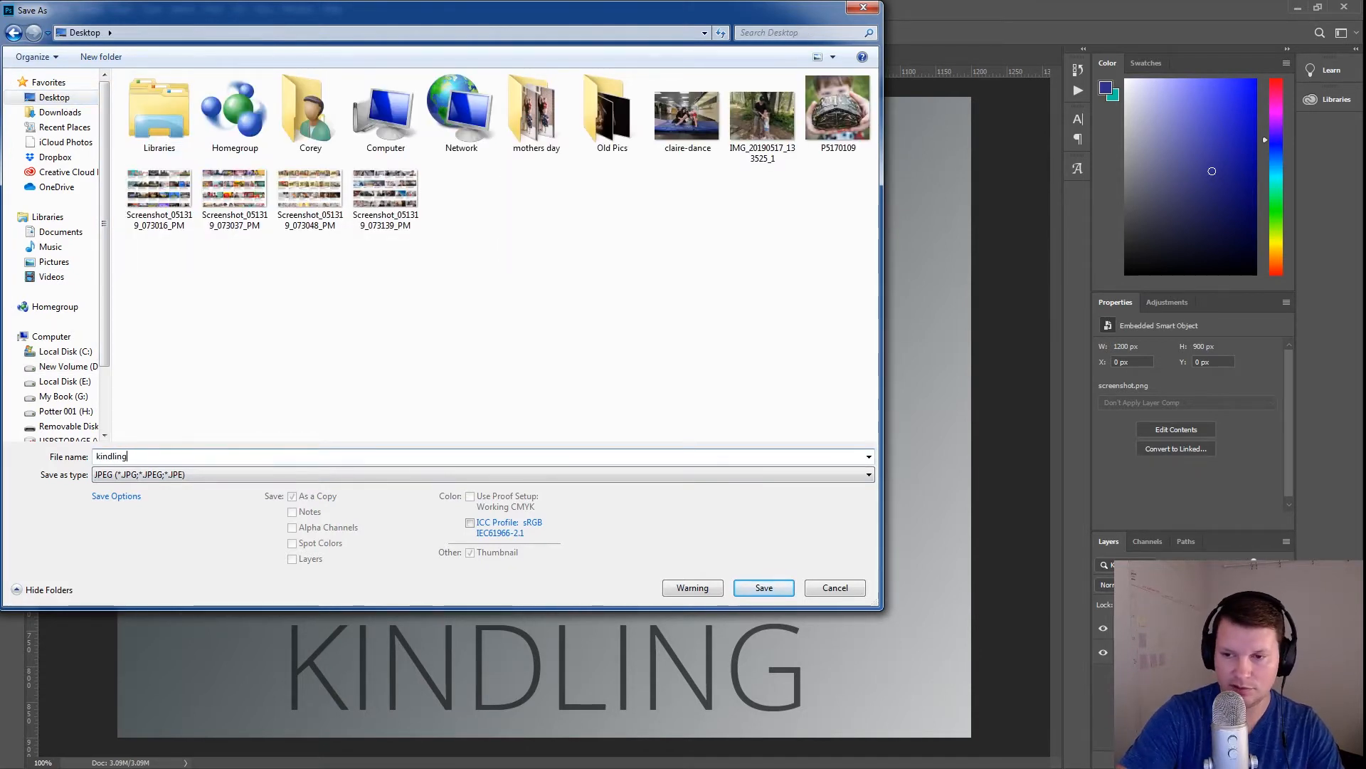
{"action": "left_click", "coordinate": [764, 588]}
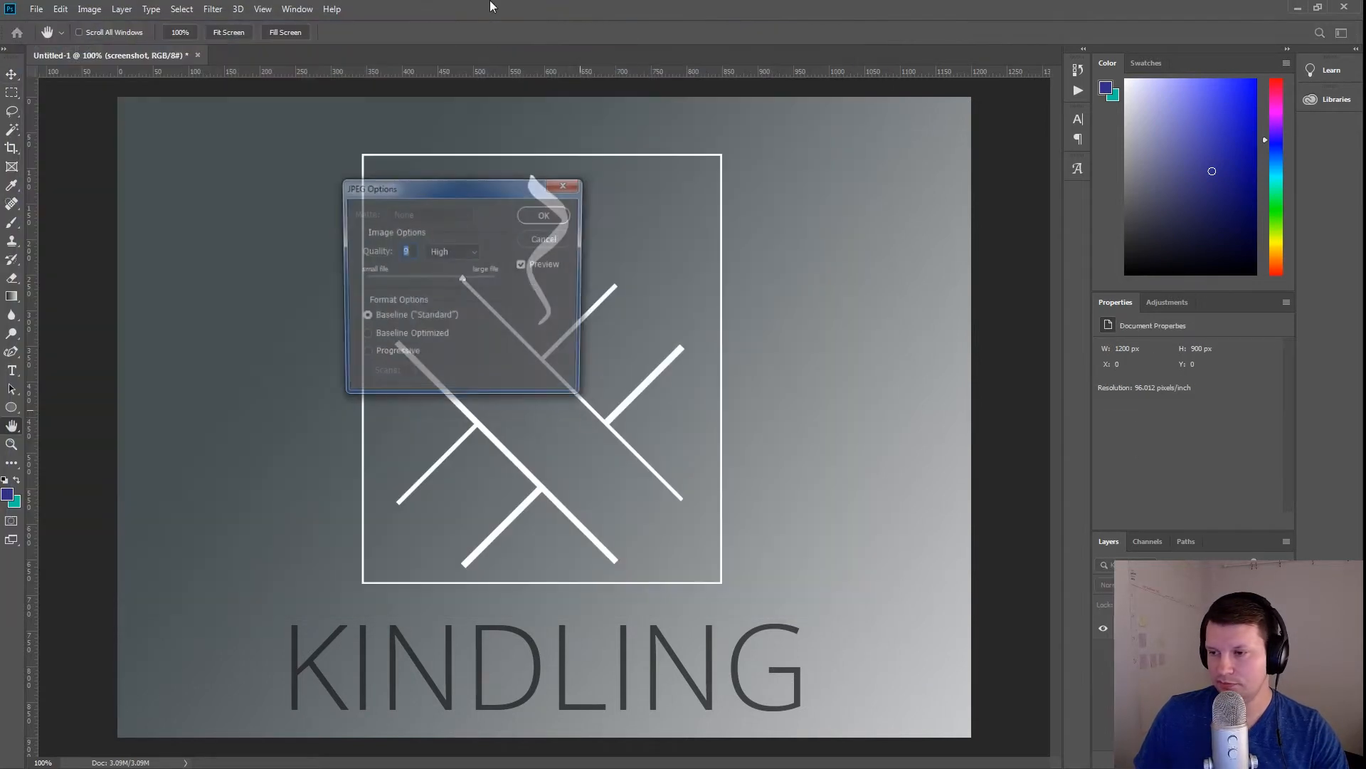
{"action": "key", "text": "Return"}
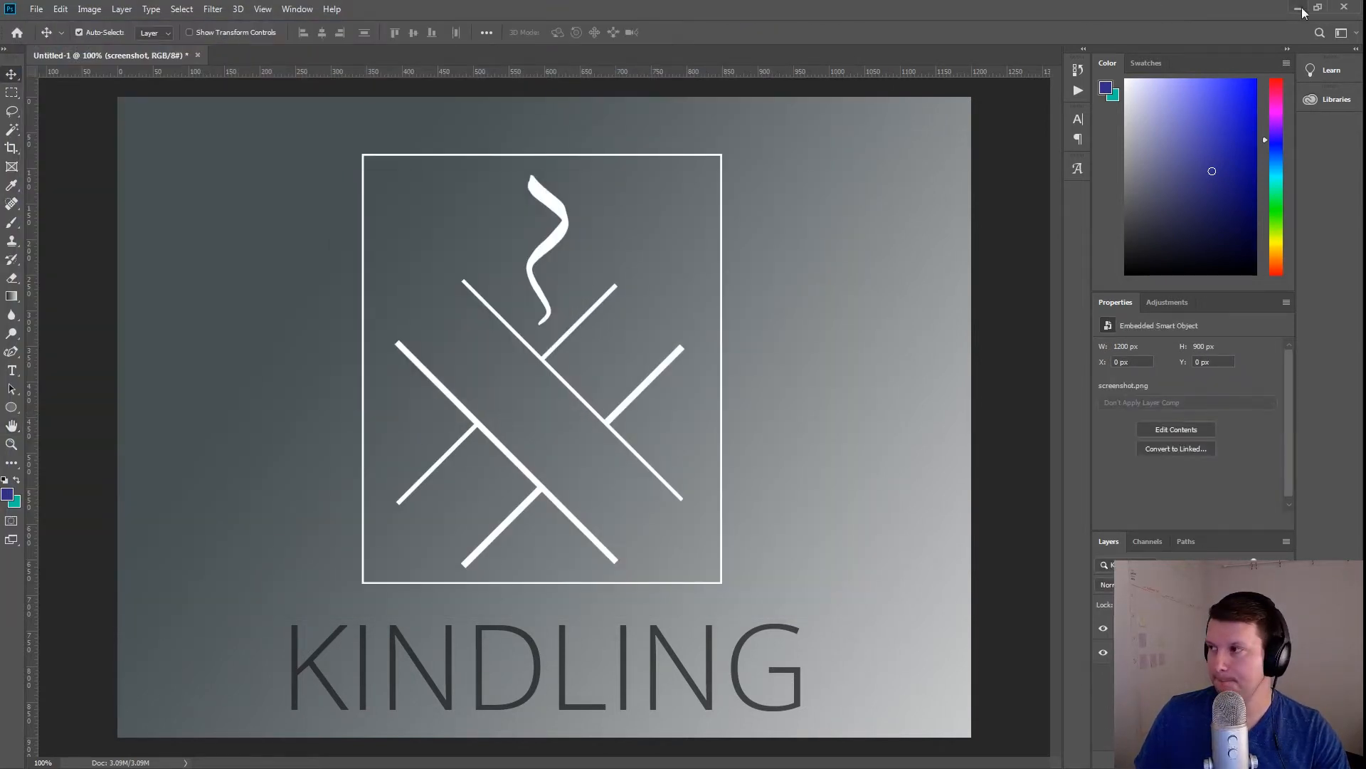
Step: Return to the generator page in Chrome, attach kindling.jpg as the theme screenshot and generate the child theme
{"action": "left_click", "coordinate": [1297, 7]}
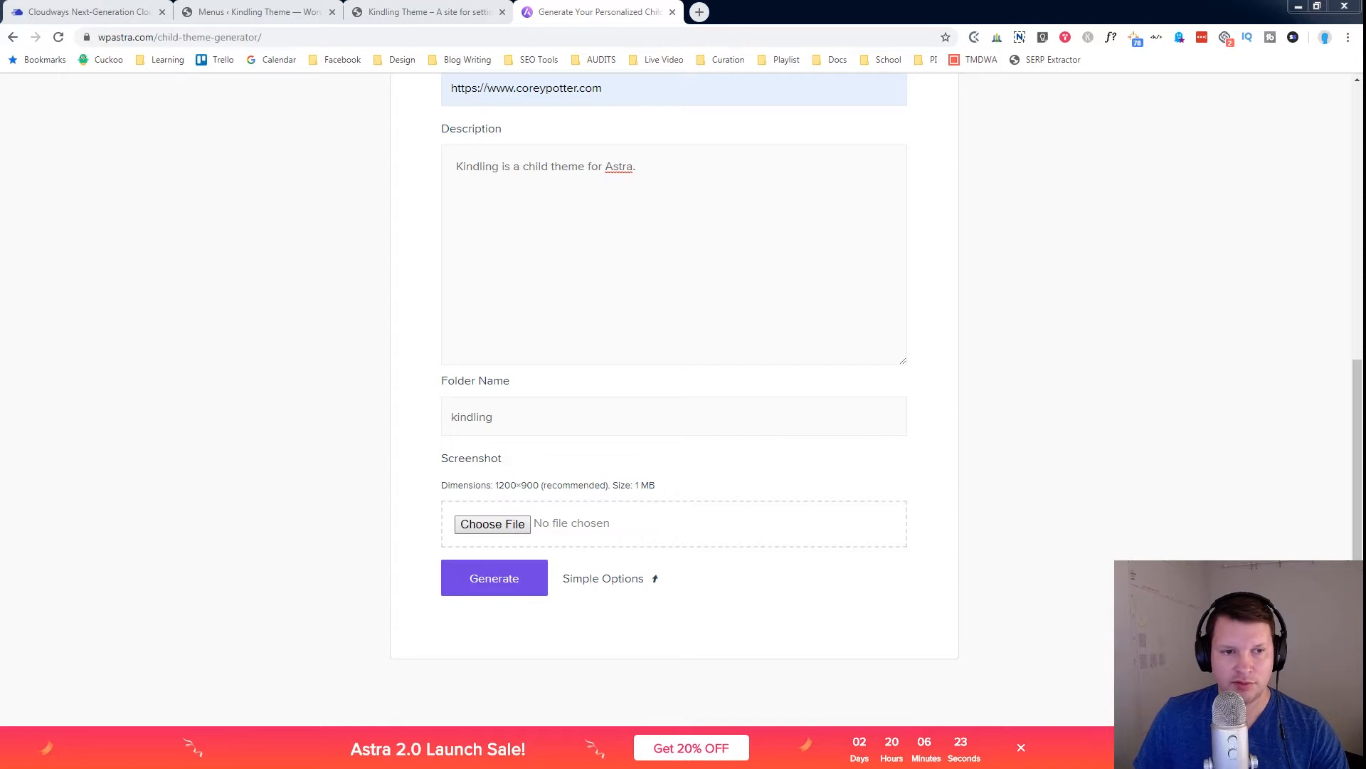
{"action": "key", "text": "Return"}
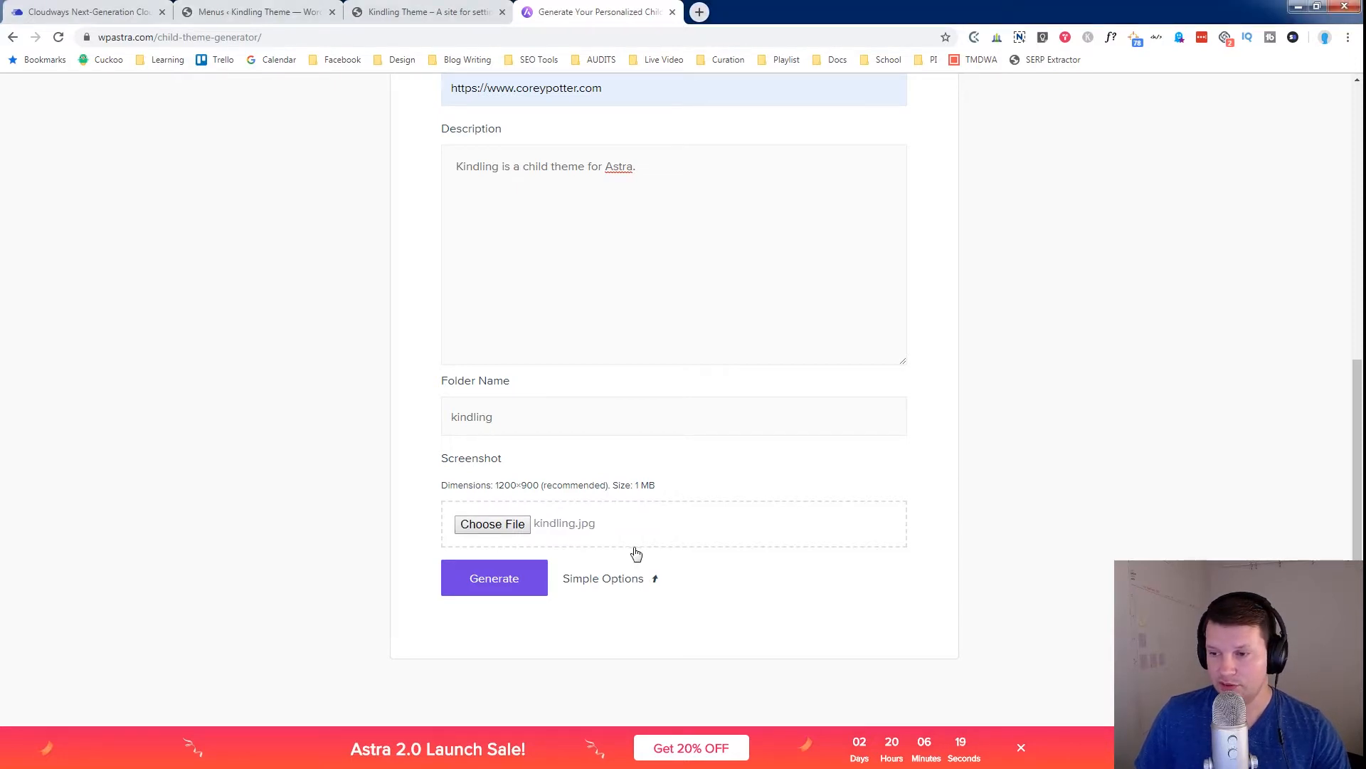
{"action": "left_click", "coordinate": [521, 575]}
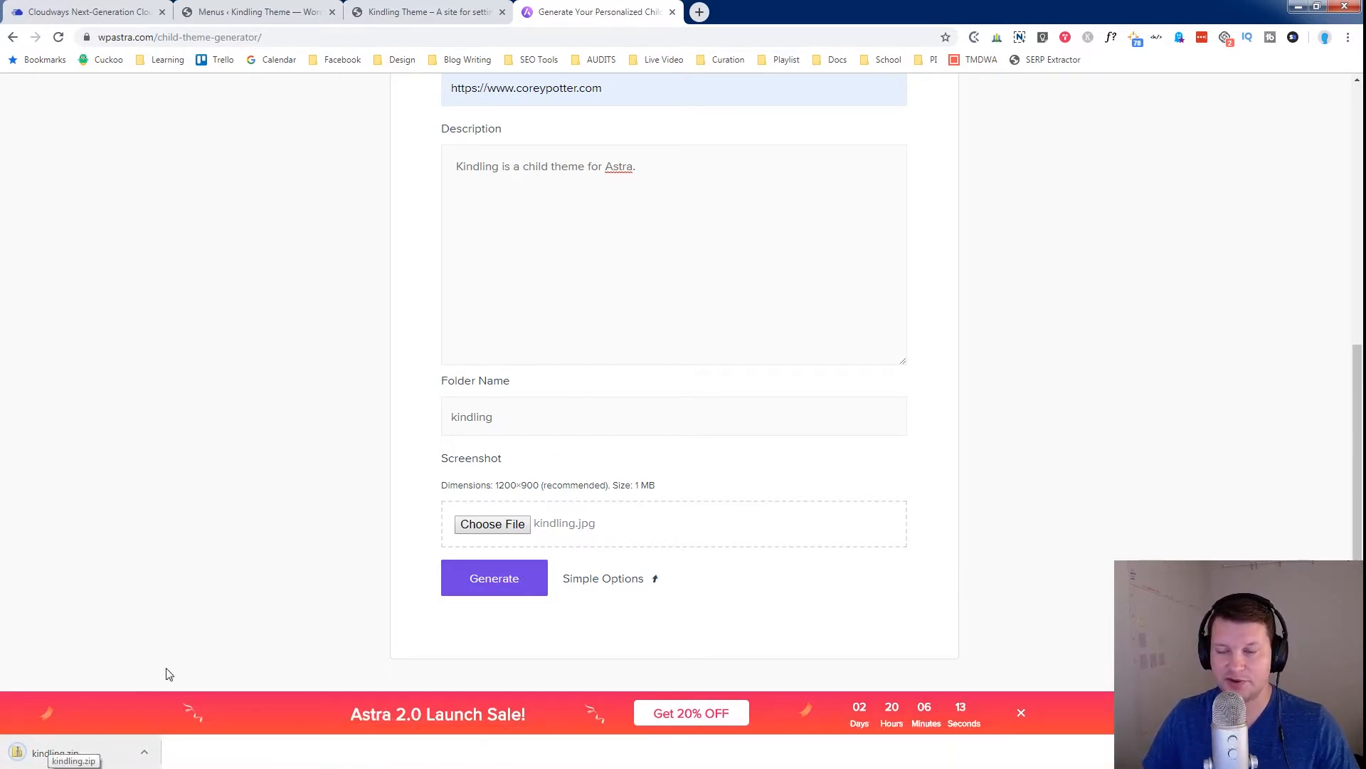
Step: Return to the WordPress admin, install the child theme from the downloaded kindling.zip and activate it
{"action": "left_click", "coordinate": [226, 12]}
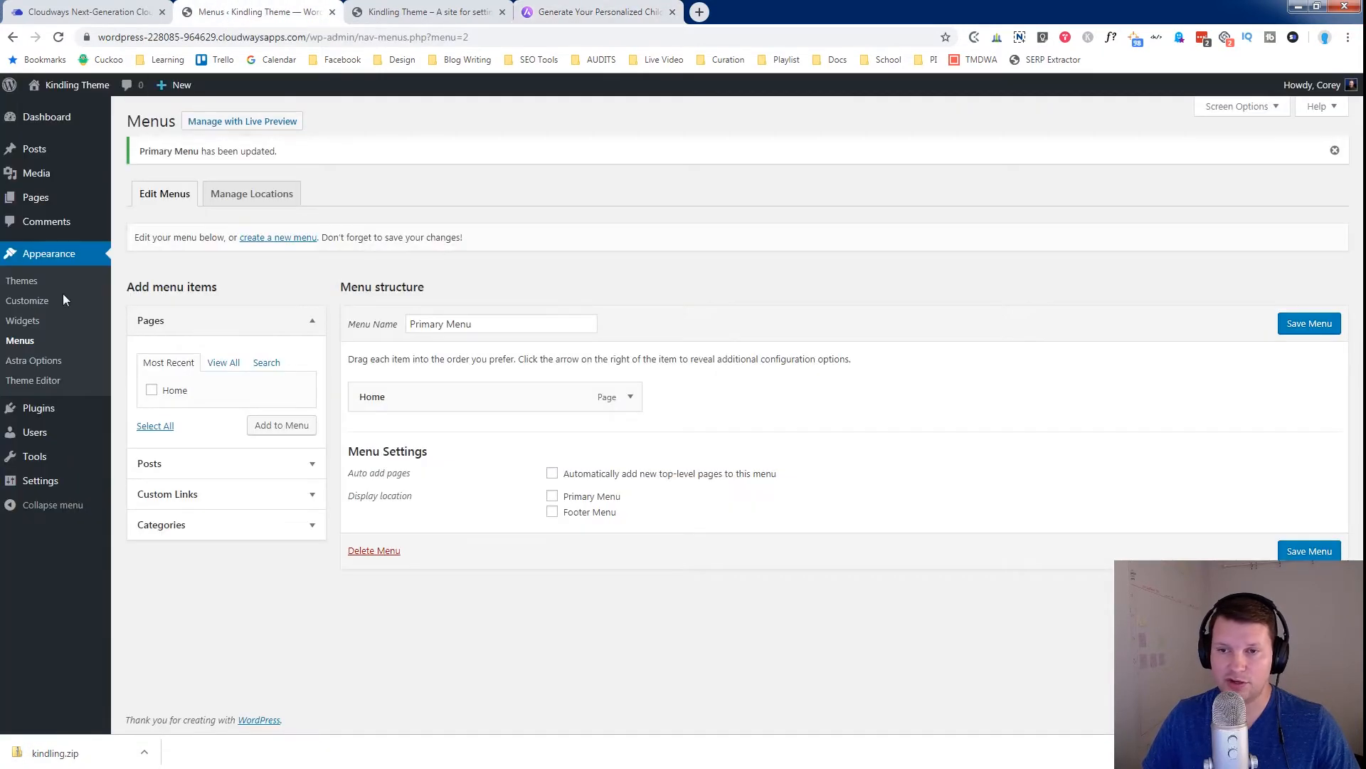
{"action": "left_click", "coordinate": [28, 281]}
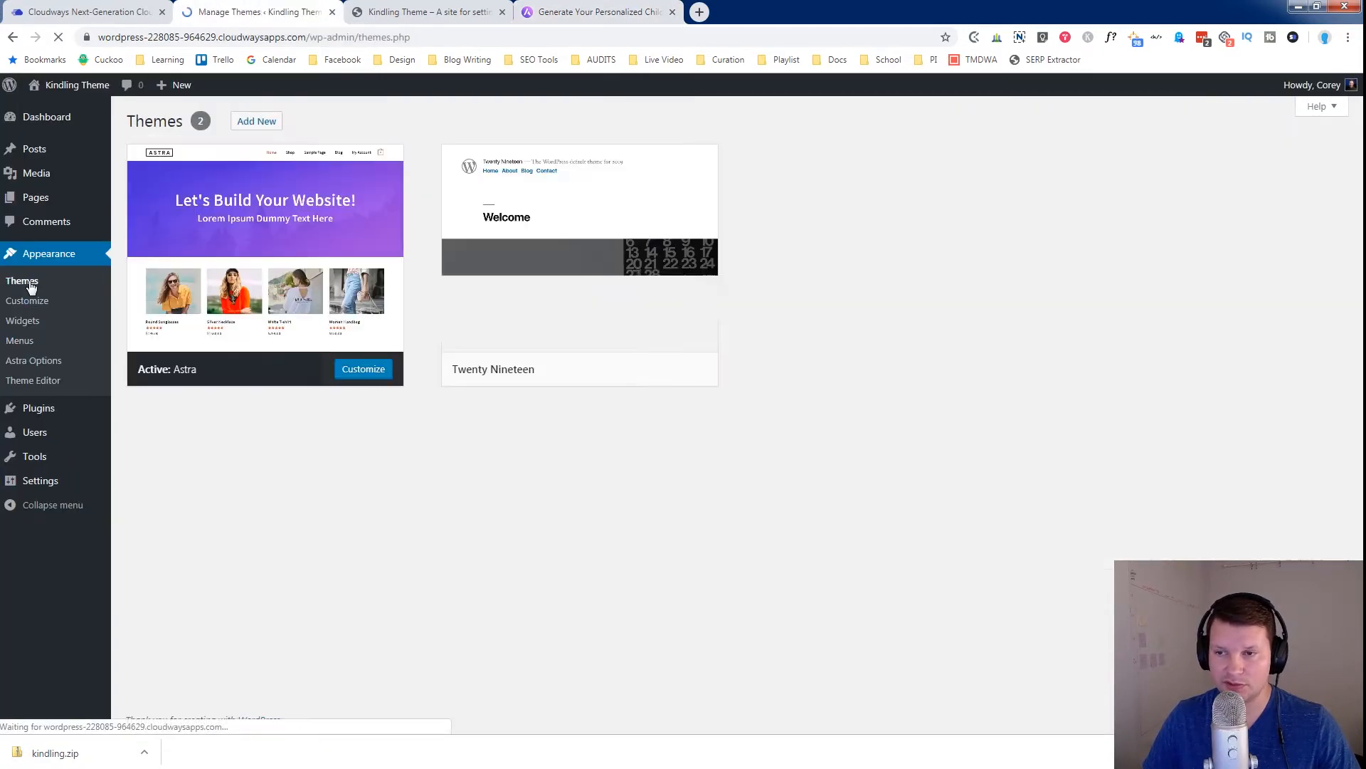
{"action": "left_click", "coordinate": [247, 124]}
{"action": "left_click", "coordinate": [267, 126]}
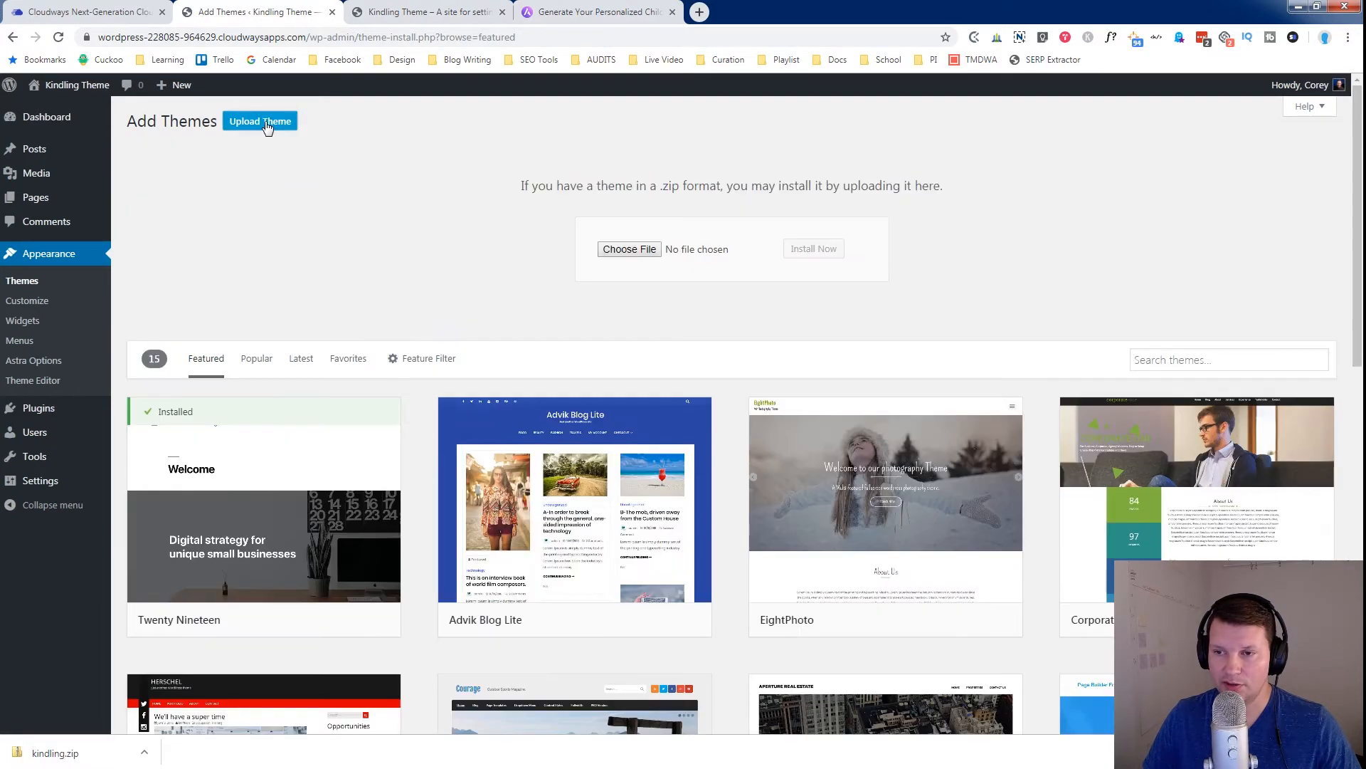
{"action": "left_click_drag", "start_coordinate": [49, 753], "coordinate": [631, 256]}
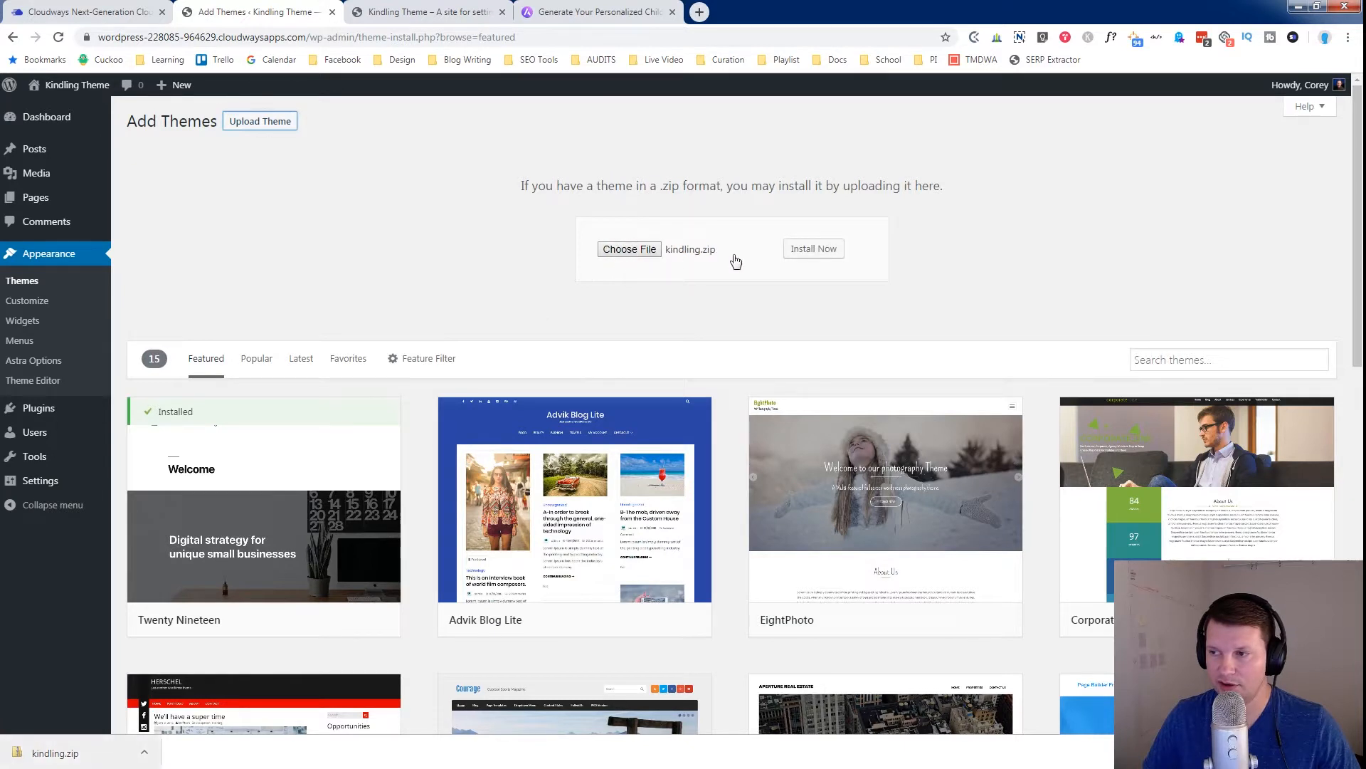
{"action": "left_click", "coordinate": [816, 249]}
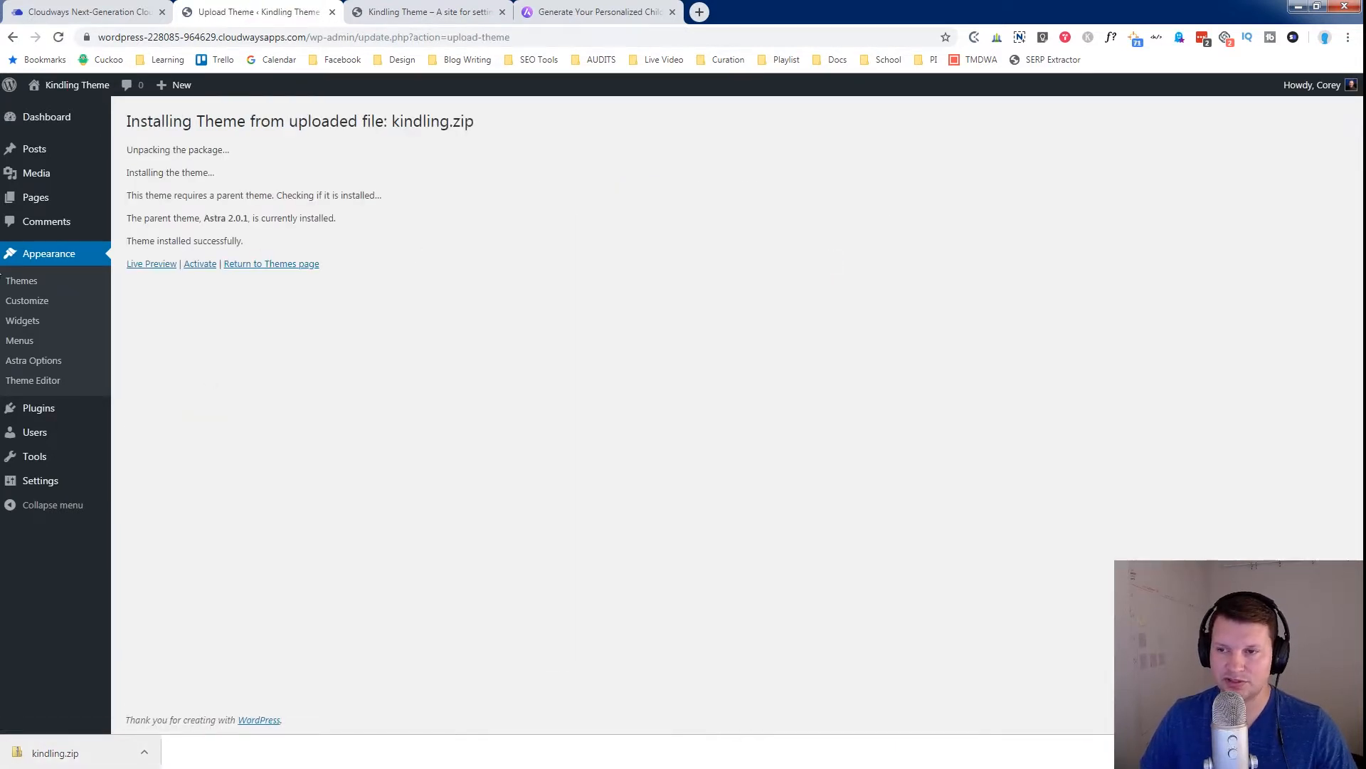
{"action": "left_click", "coordinate": [189, 266]}
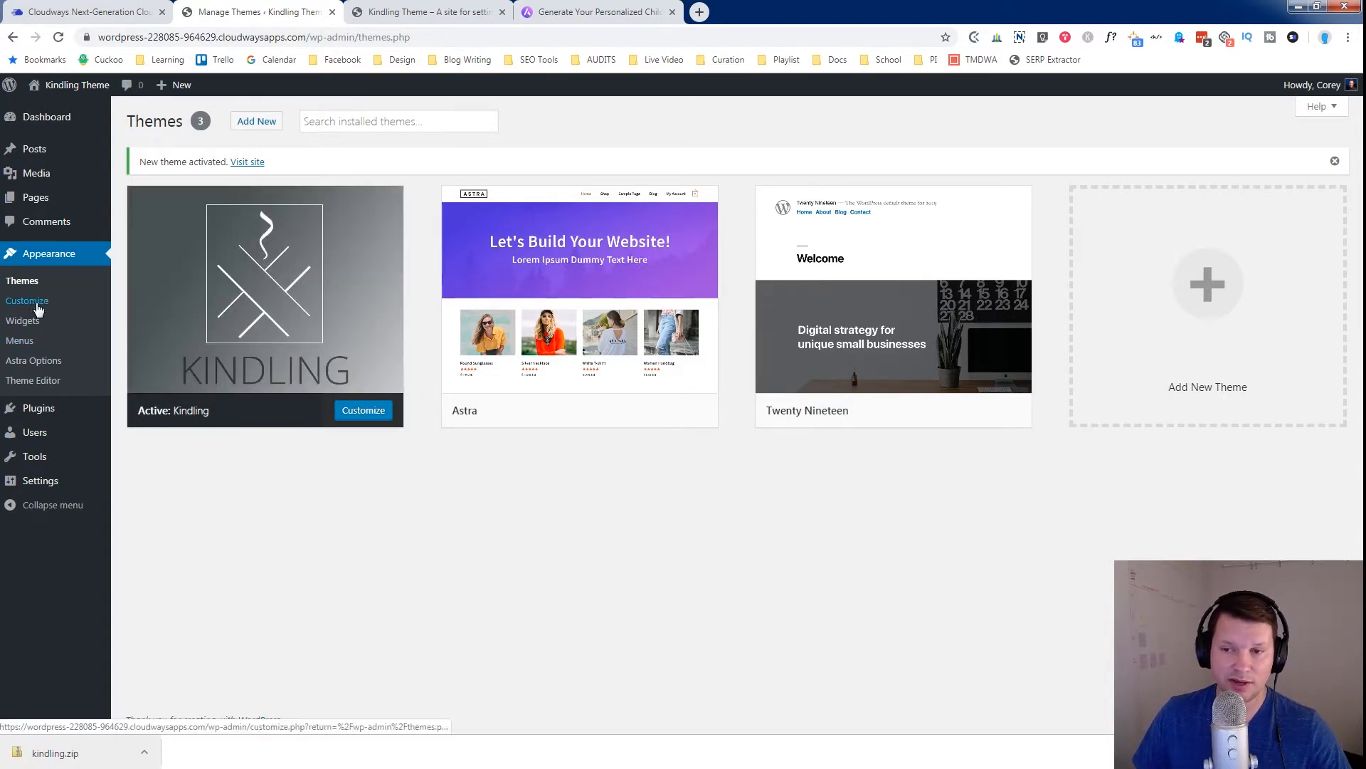
Step: Open the Theme Editor, accept its warning, and review Kindling's style.css and functions.php files
{"action": "left_click", "coordinate": [32, 380]}
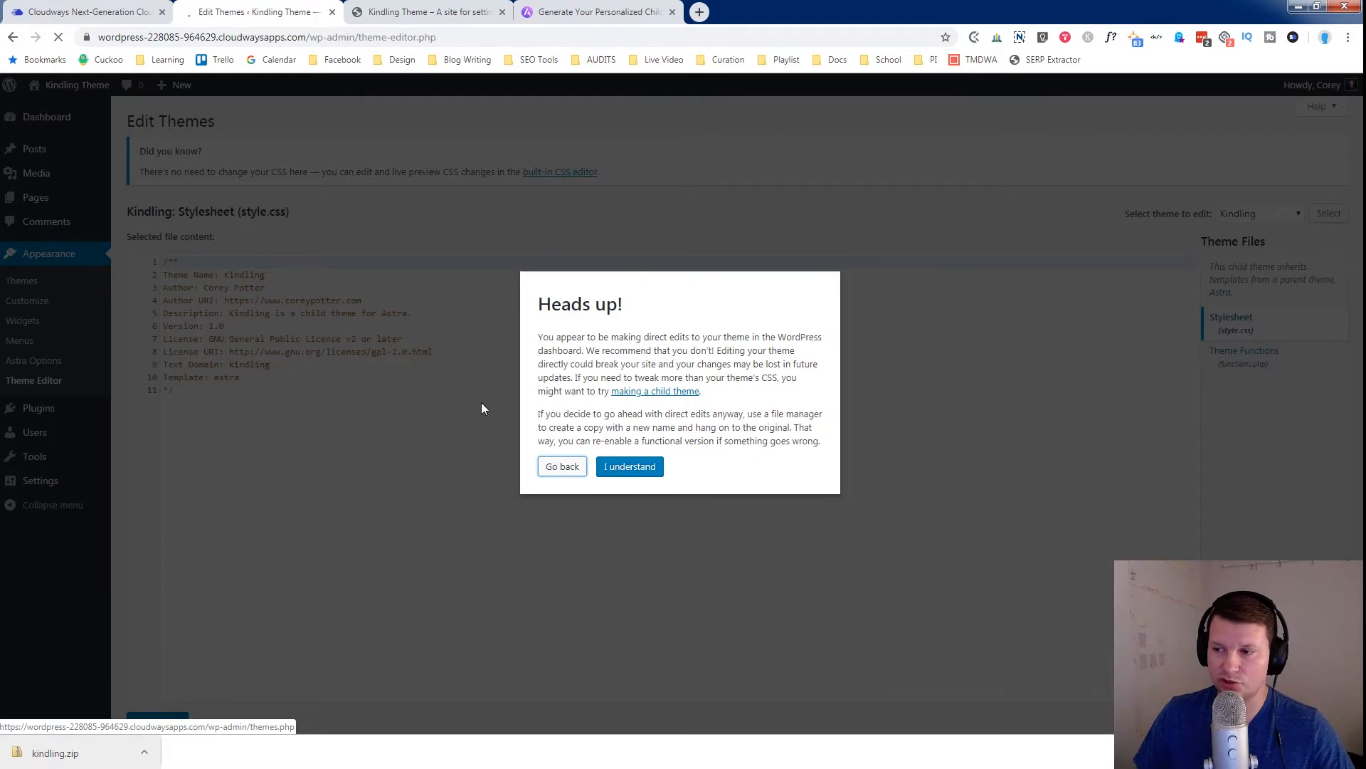
{"action": "left_click", "coordinate": [612, 478]}
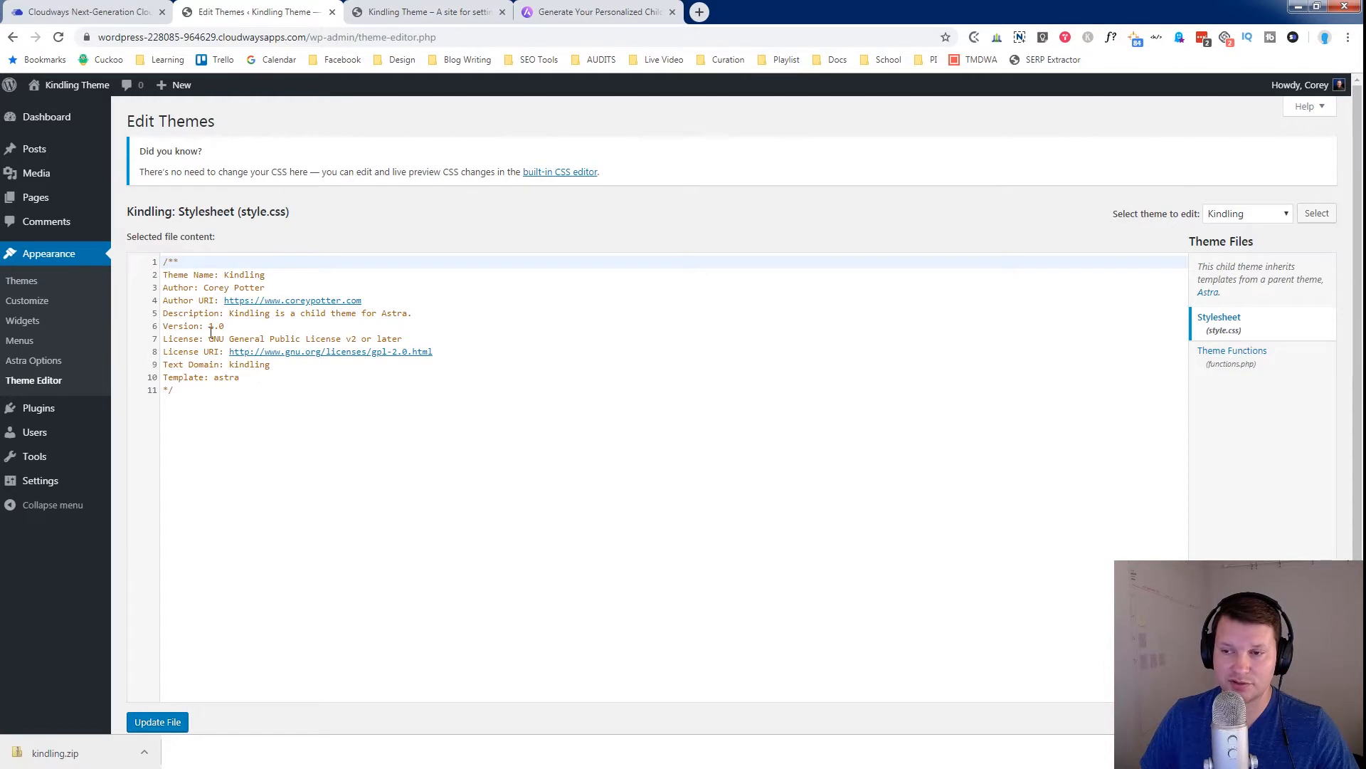
{"action": "left_click", "coordinate": [1232, 363]}
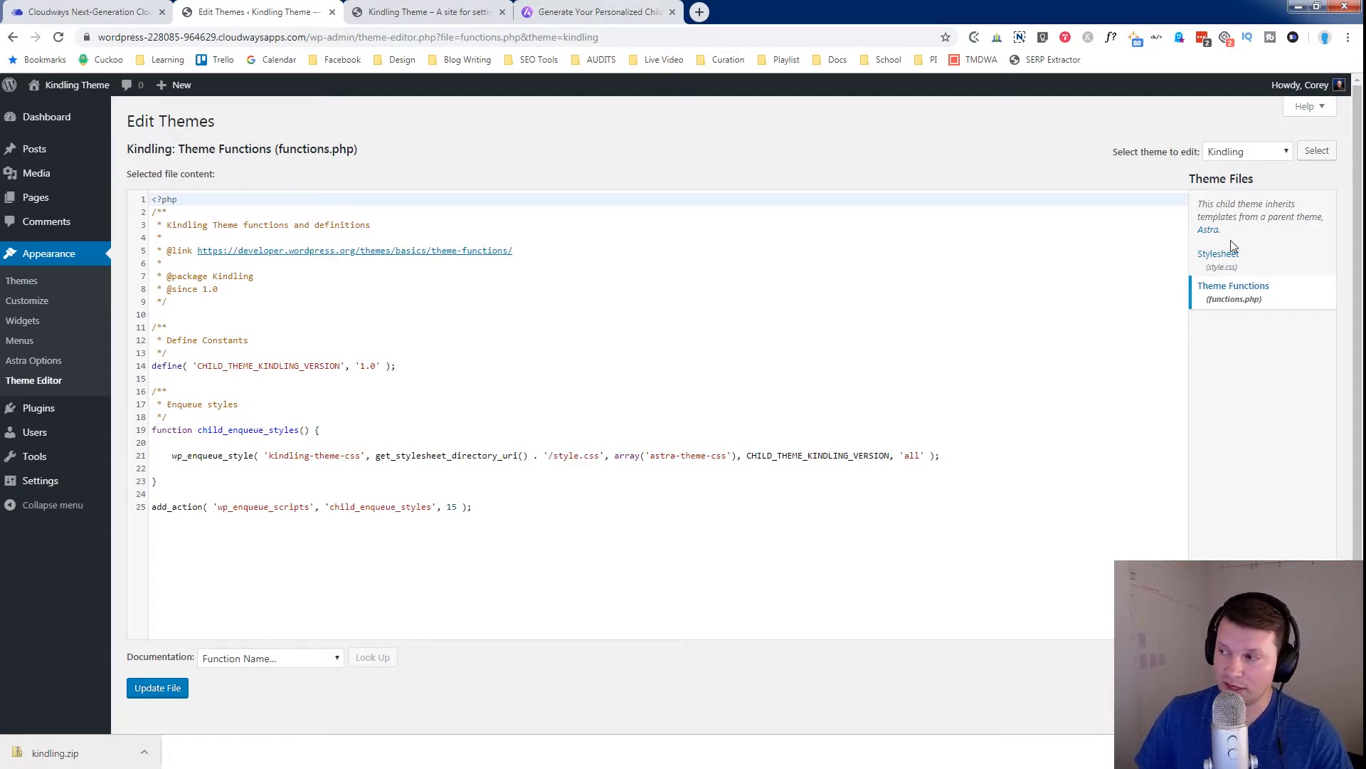
Step: Switch the Theme Editor to the Astra parent theme and examine its files, expanding template-parts and advanced-footer
{"action": "left_click", "coordinate": [1252, 152]}
{"action": "left_click", "coordinate": [1251, 169]}
{"action": "left_click", "coordinate": [1313, 158]}
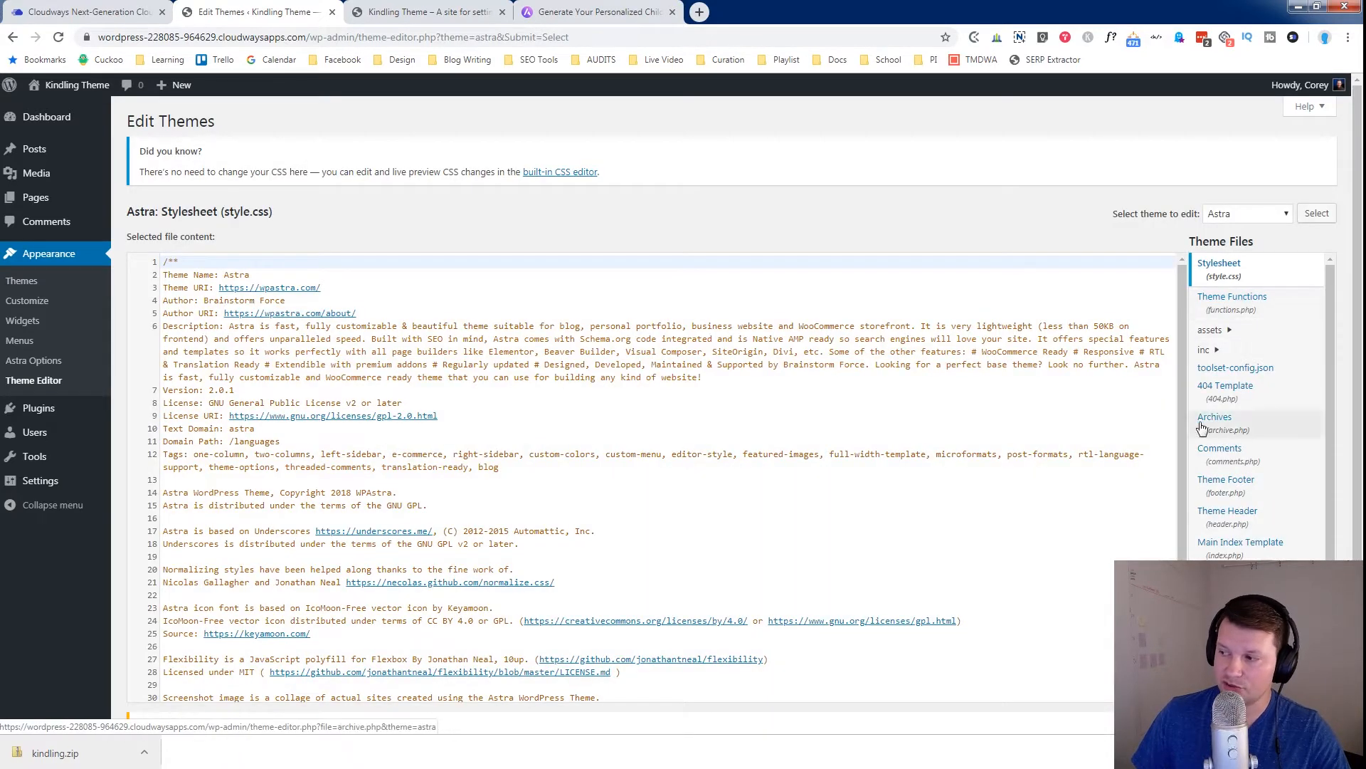
{"action": "scroll", "coordinate": [1242, 430], "scroll_direction": "down", "scroll_amount": 5}
{"action": "left_click", "coordinate": [1232, 557]}
{"action": "scroll", "coordinate": [1234, 391], "scroll_direction": "down", "scroll_amount": 3}
{"action": "left_click", "coordinate": [1233, 385]}
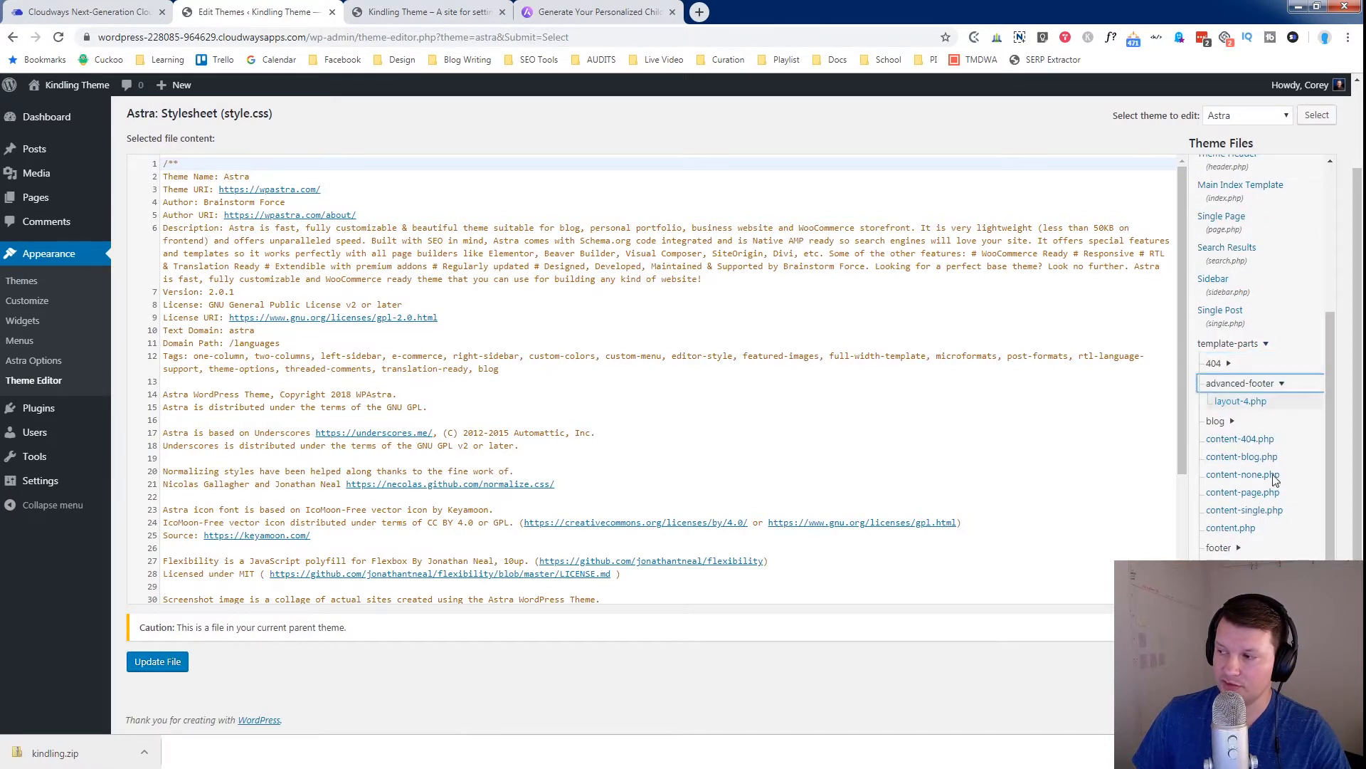
{"action": "scroll", "coordinate": [1236, 437], "scroll_direction": "up", "scroll_amount": 4}
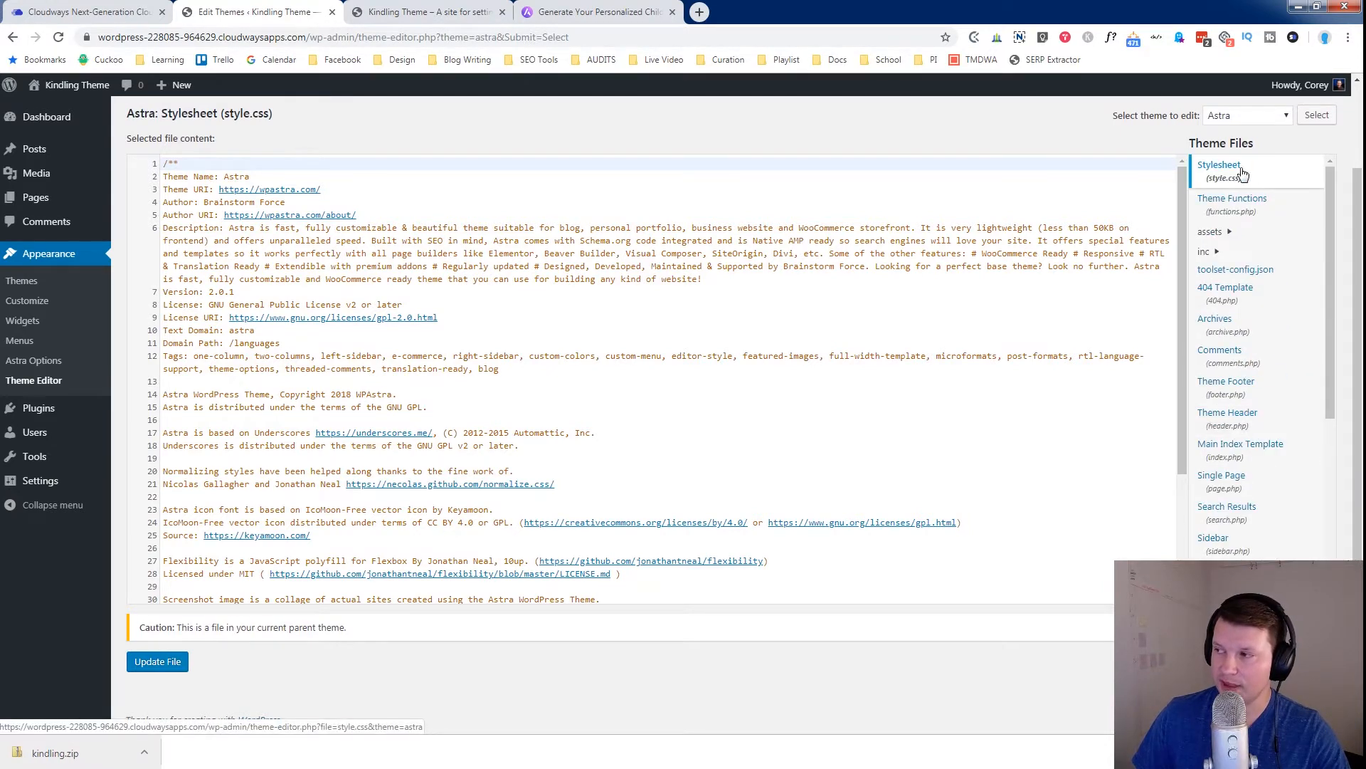
Step: Switch the Theme Editor back to the Kindling theme and review its stylesheet and functions.php
{"action": "left_click", "coordinate": [1253, 118]}
{"action": "left_click", "coordinate": [1244, 146]}
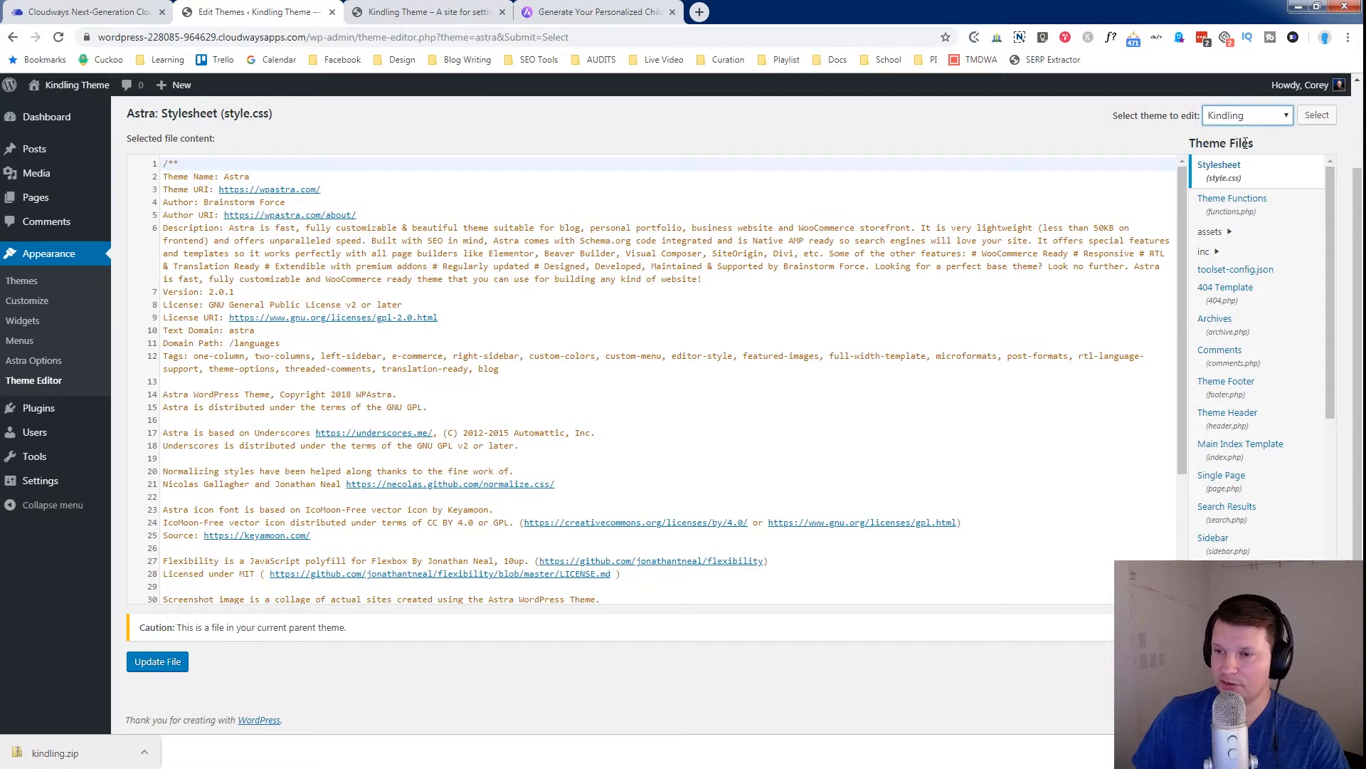
{"action": "left_click", "coordinate": [1317, 115]}
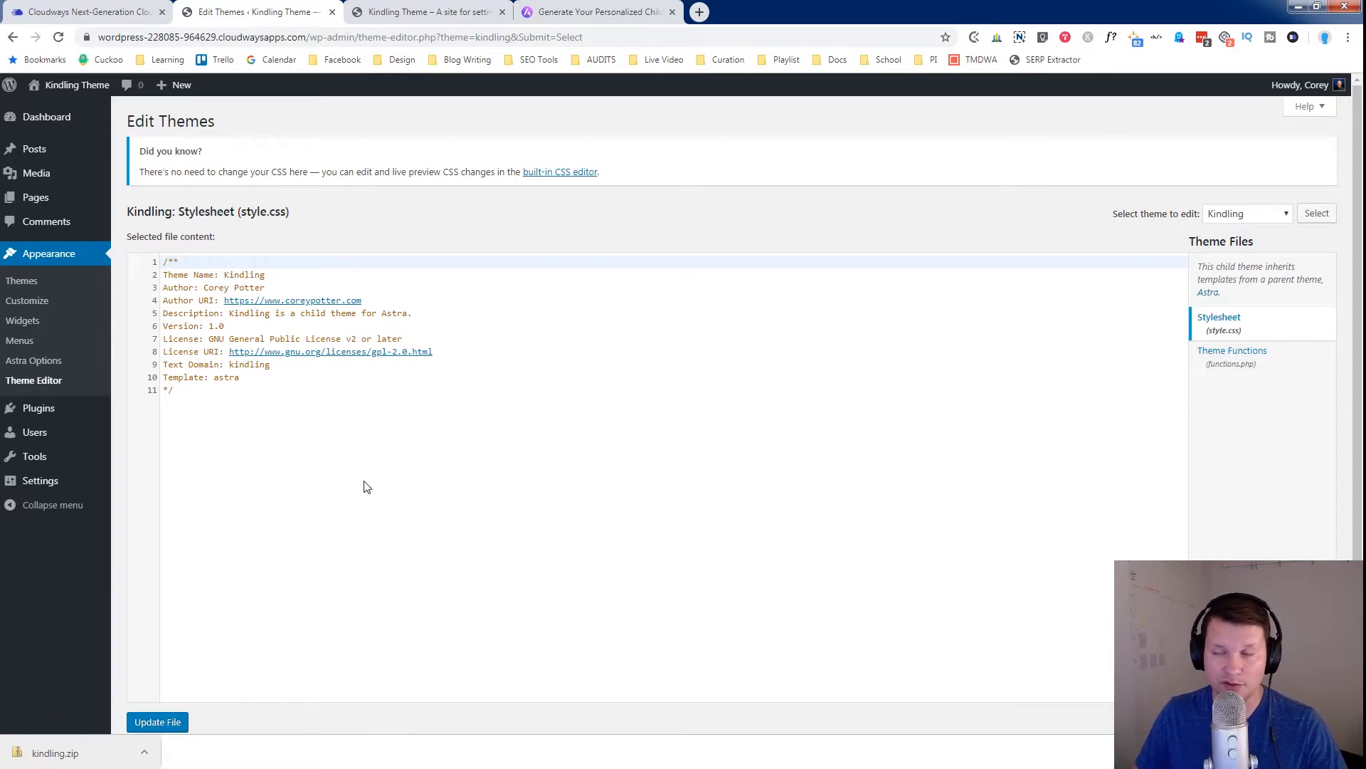
{"action": "left_click", "coordinate": [1280, 372]}
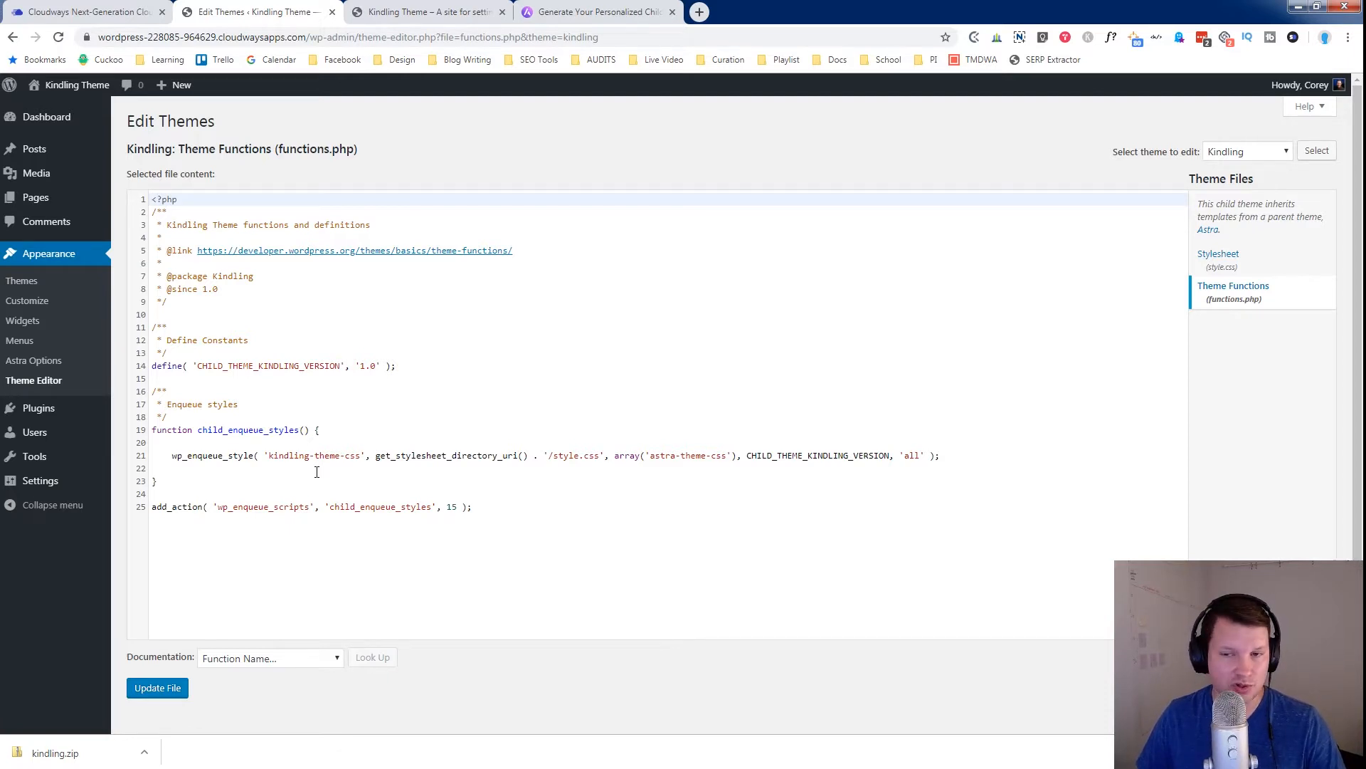
Step: View the installed themes, and reload the live site to check it with the Kindling theme active
{"action": "left_click", "coordinate": [52, 260]}
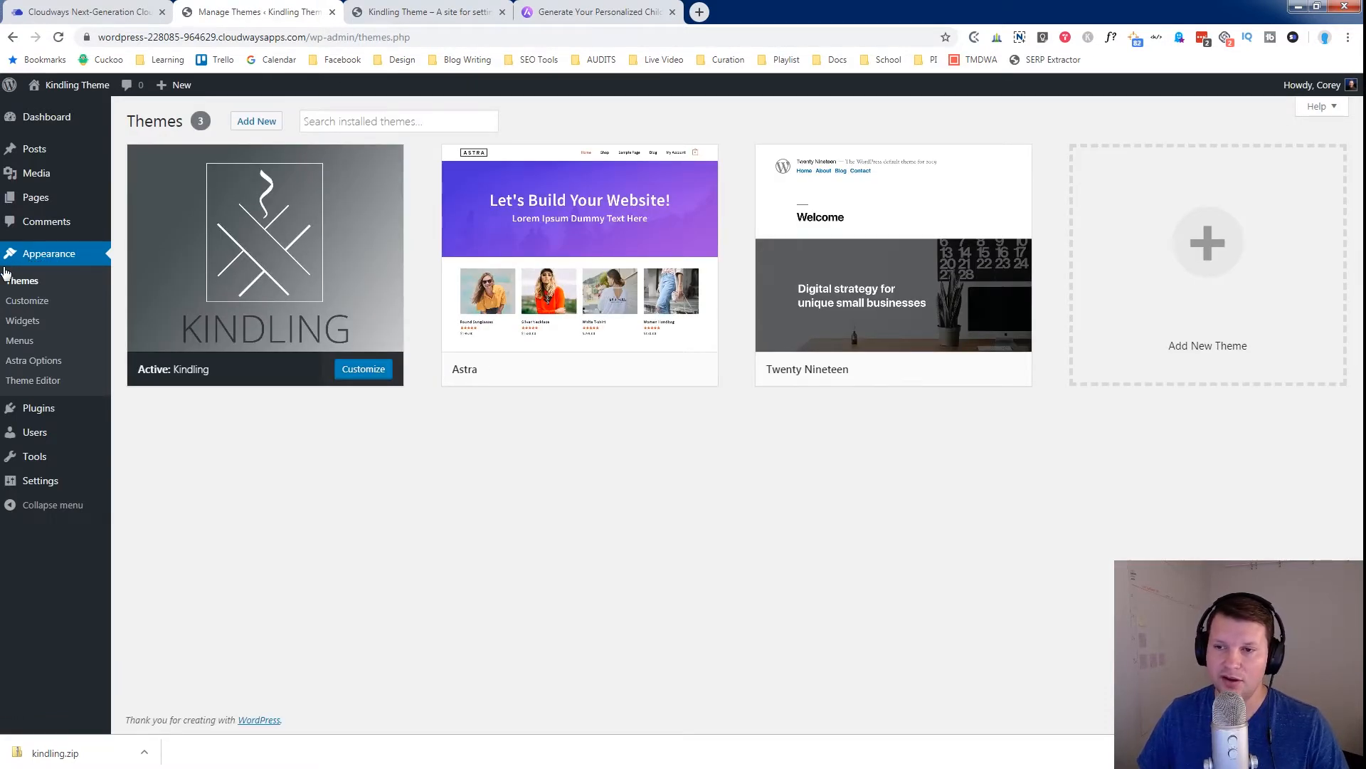
{"action": "left_click", "coordinate": [429, 12]}
{"action": "left_click", "coordinate": [60, 40]}
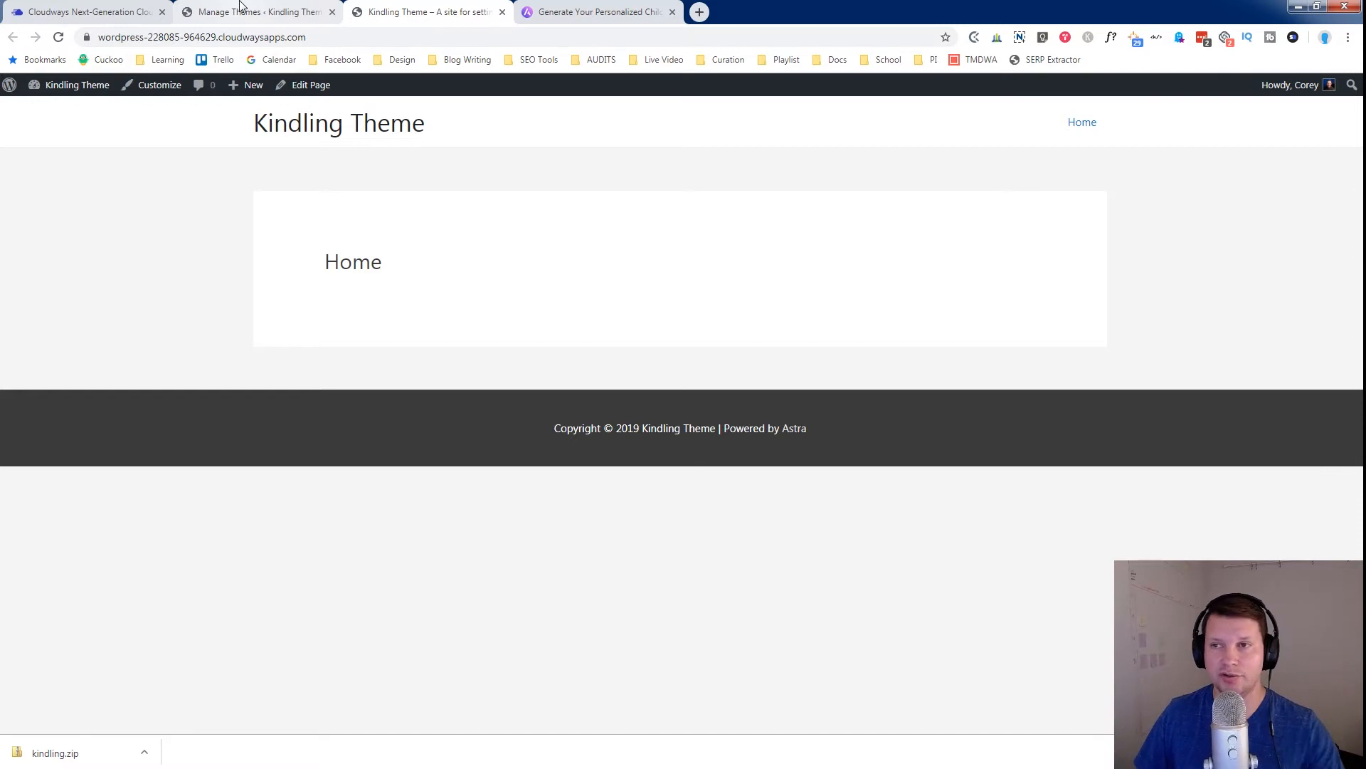
Step: Find the Elementor Page Builder plugin in WordPress, install and activate it, and dismiss its Getting Started page
{"action": "left_click", "coordinate": [241, 9]}
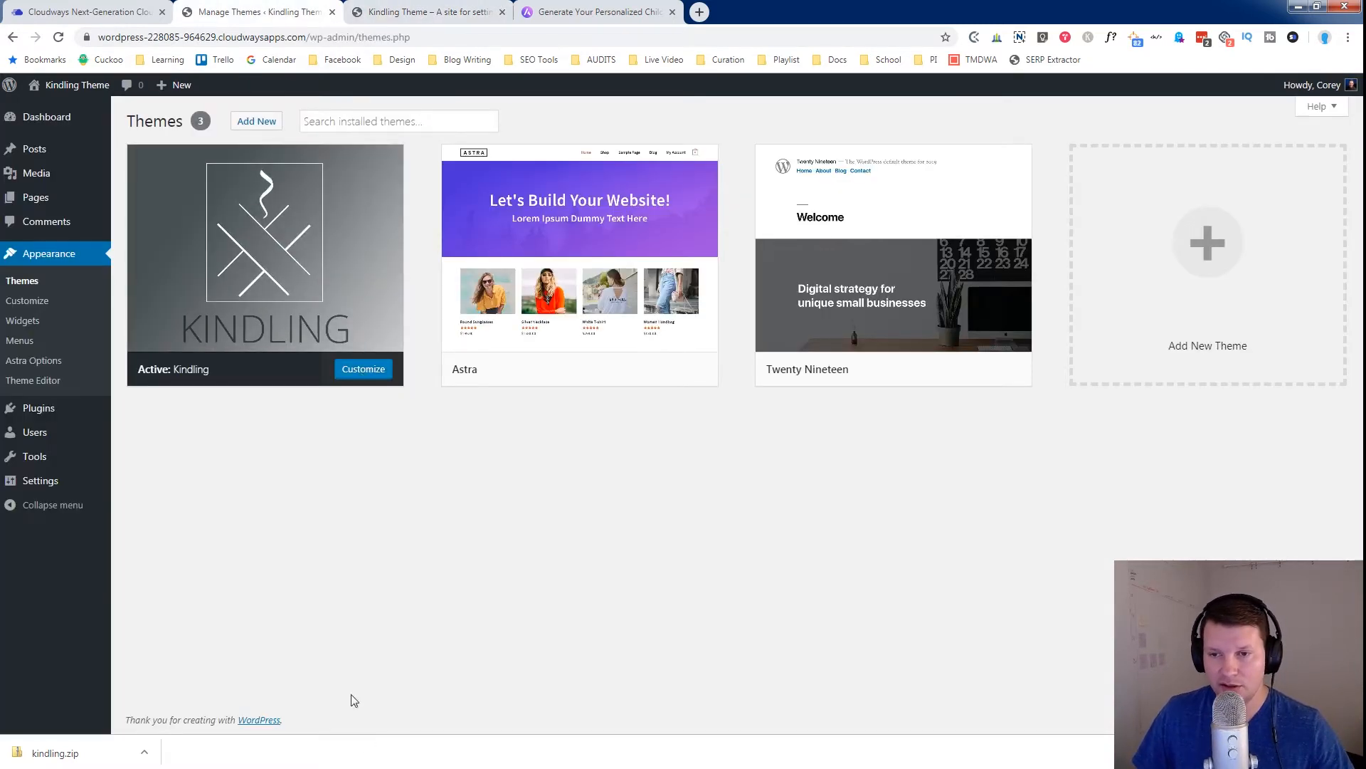
{"action": "mouse_move", "coordinate": [44, 463]}
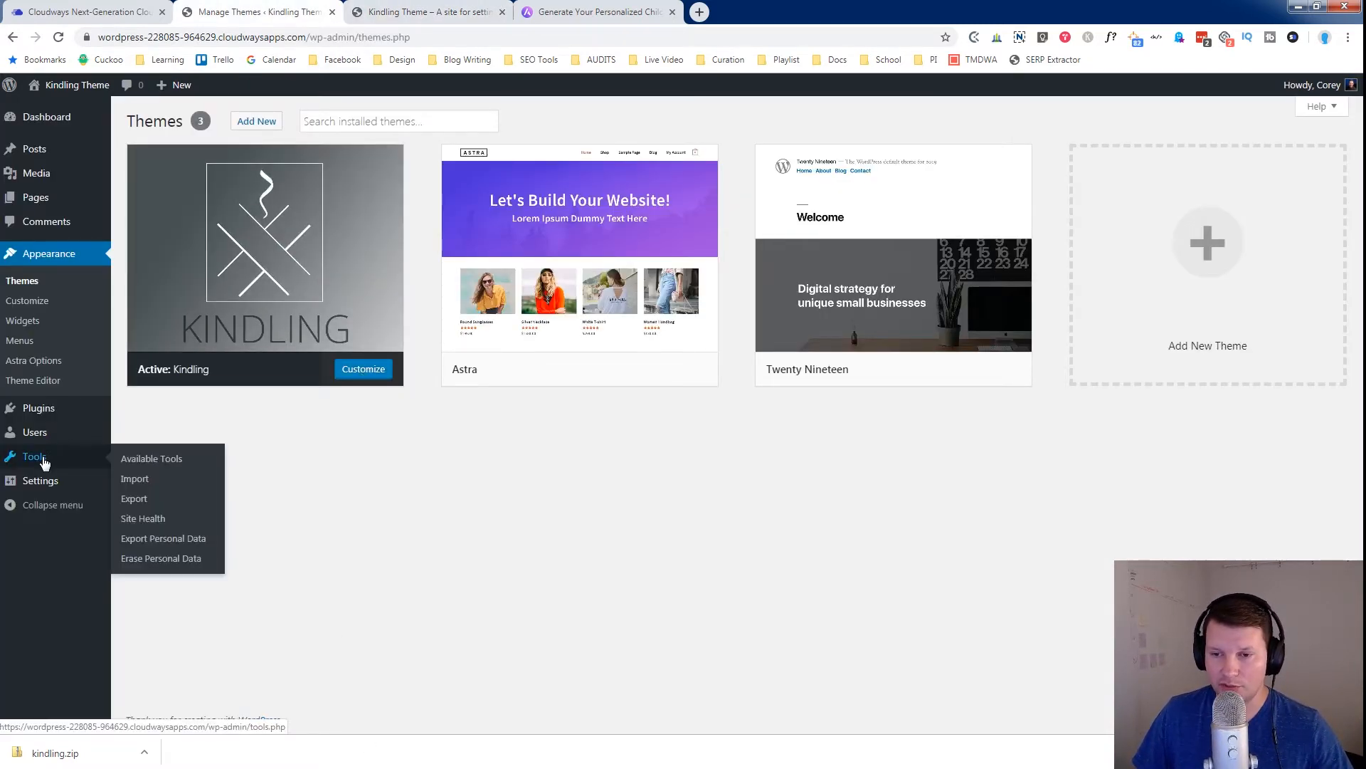
{"action": "mouse_move", "coordinate": [76, 416]}
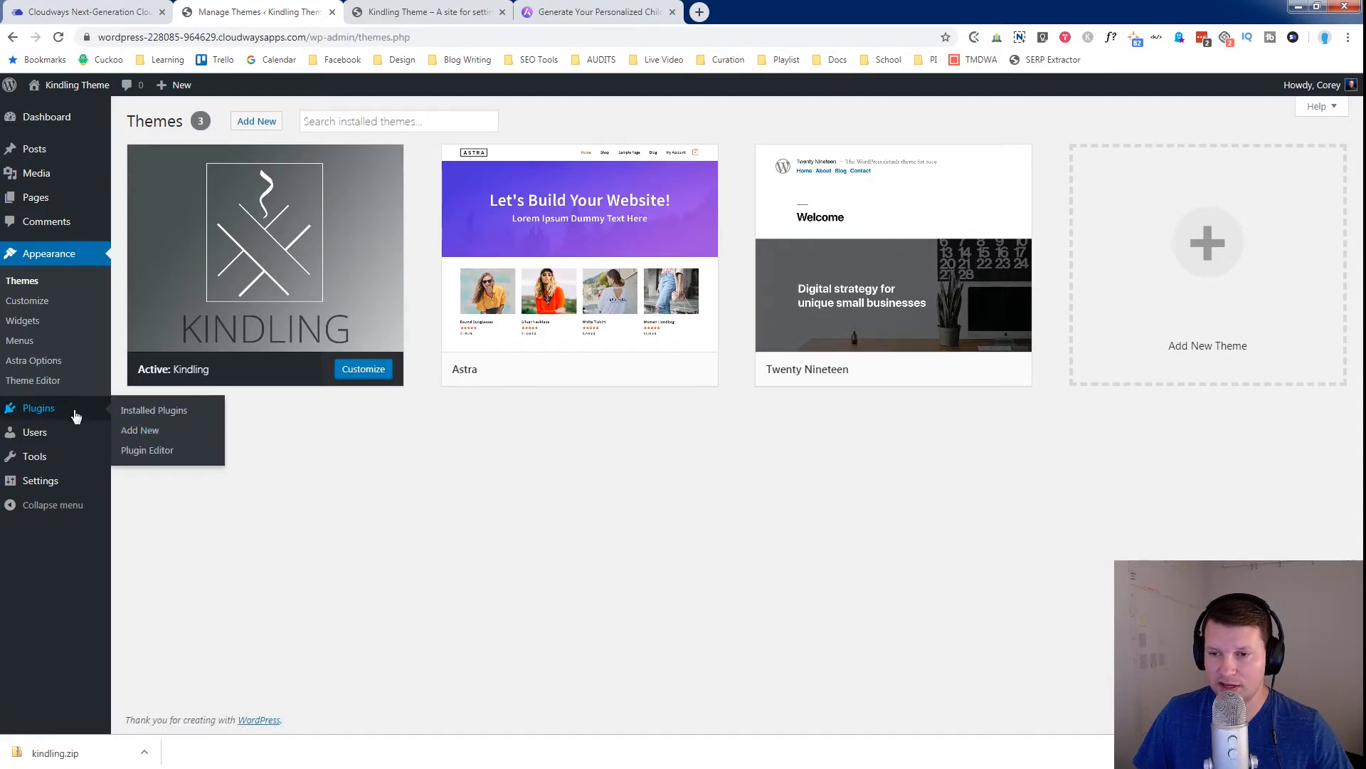
{"action": "left_click", "coordinate": [136, 430]}
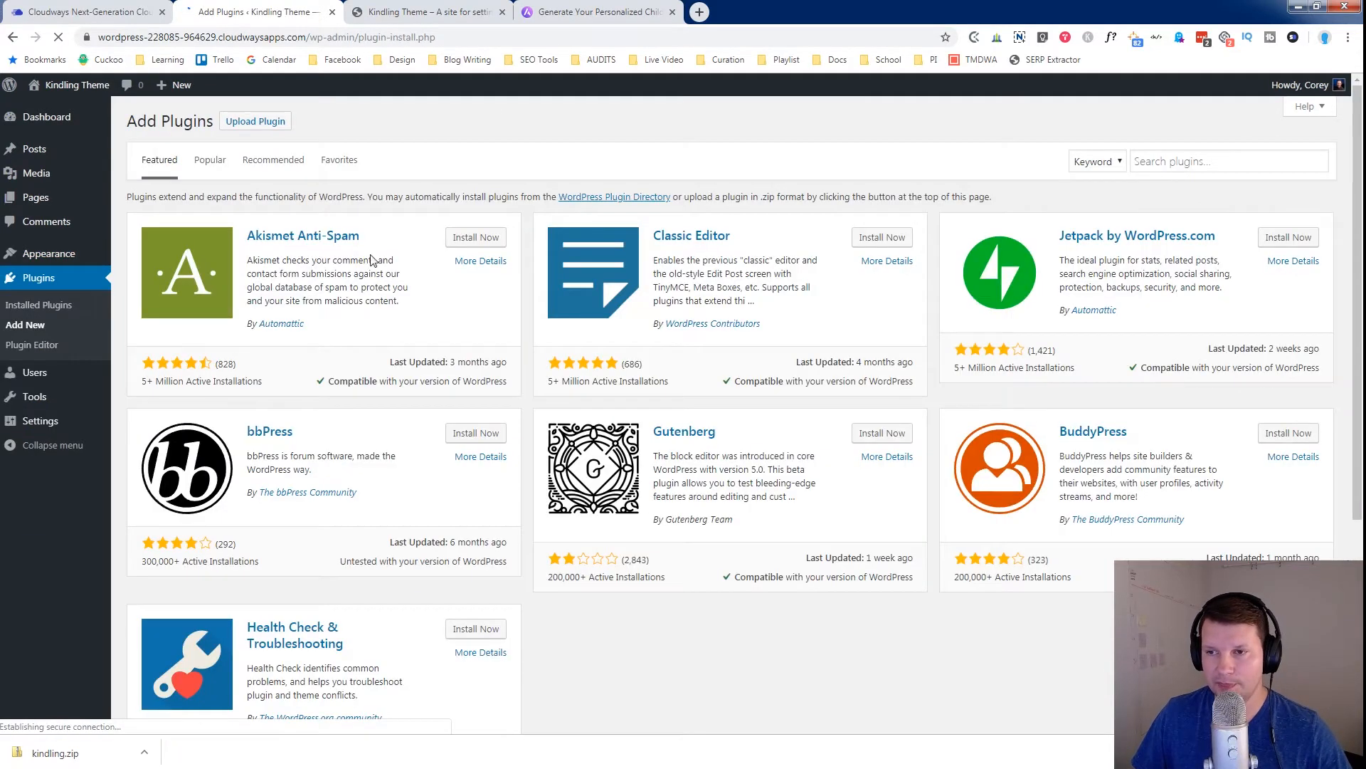
{"action": "left_click", "coordinate": [1253, 162]}
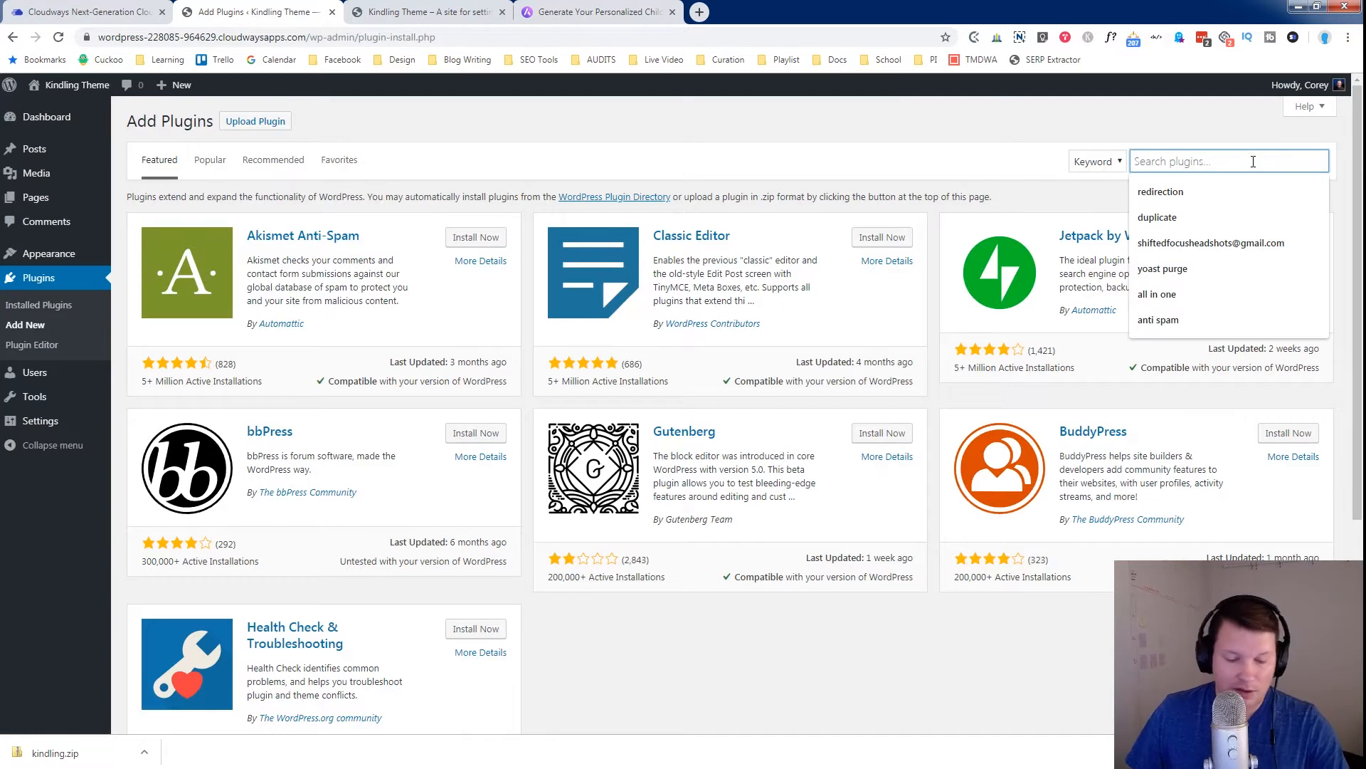
{"action": "type", "text": "el"}
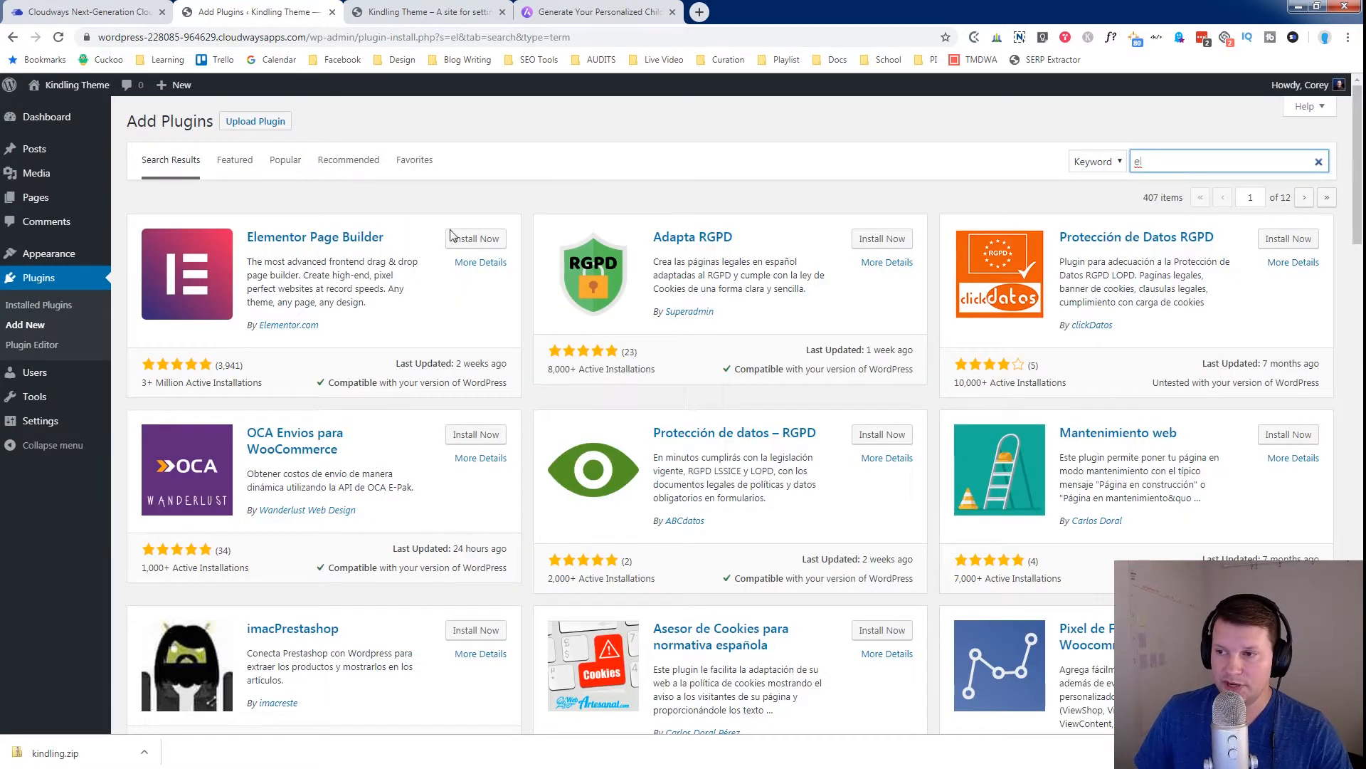
{"action": "left_click", "coordinate": [489, 238]}
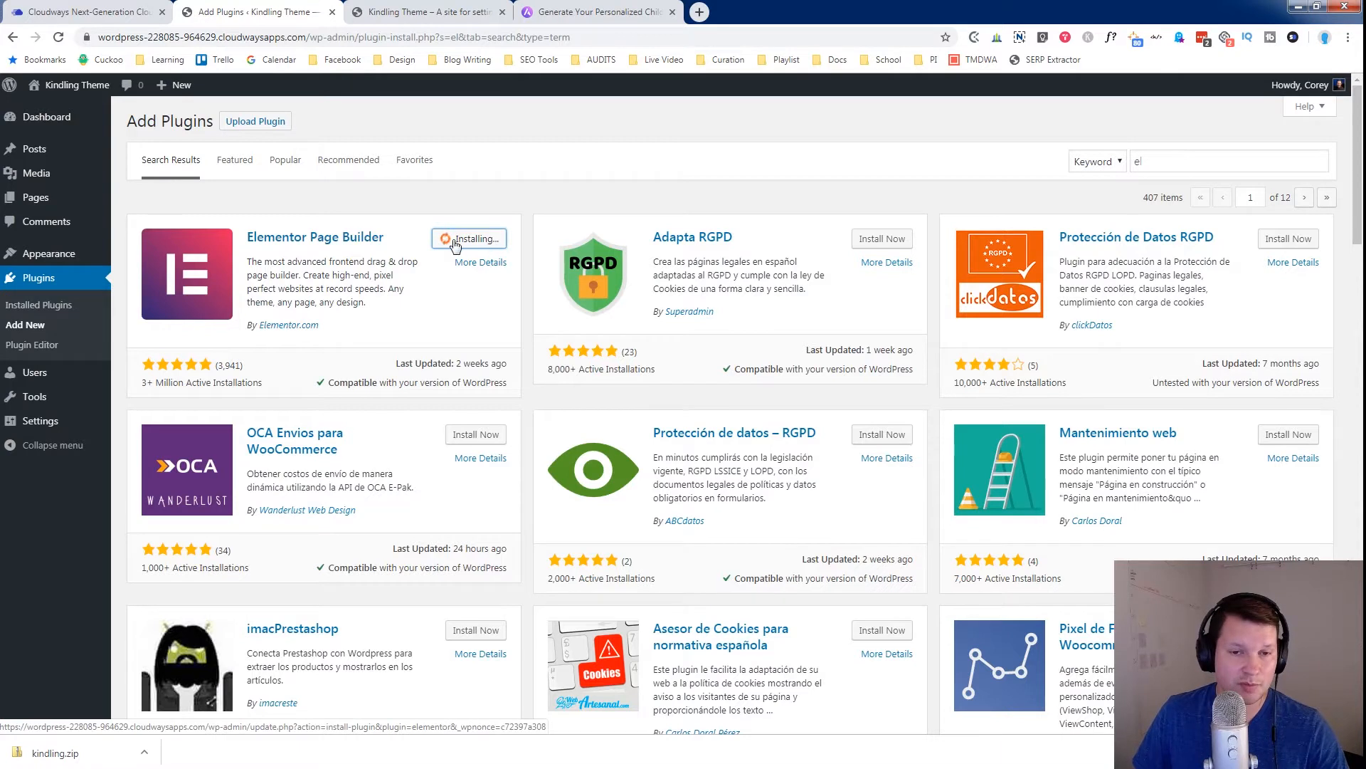
{"action": "left_click", "coordinate": [483, 240]}
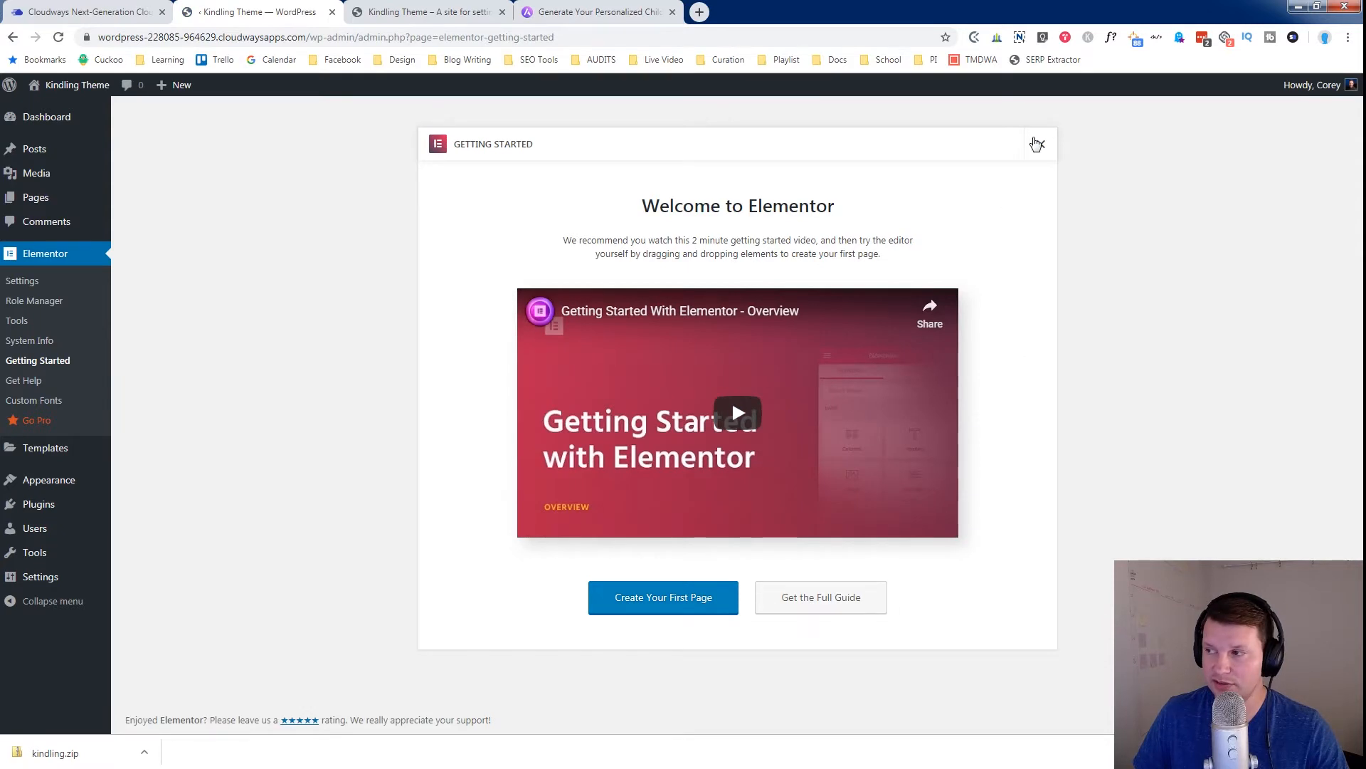
{"action": "left_click", "coordinate": [1037, 144]}
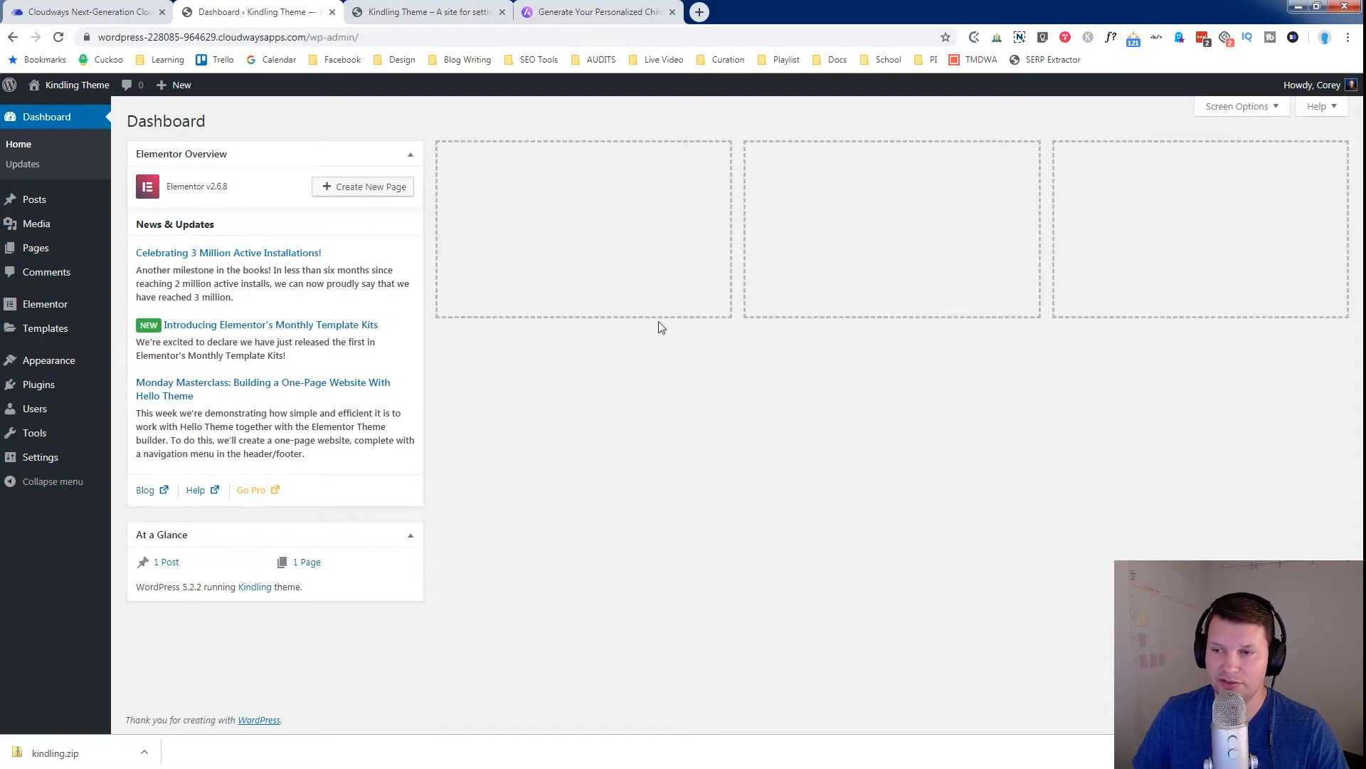
Step: Hide the Elementor Overview box from the WordPress dashboard
{"action": "left_click", "coordinate": [1242, 107]}
{"action": "left_click", "coordinate": [173, 144]}
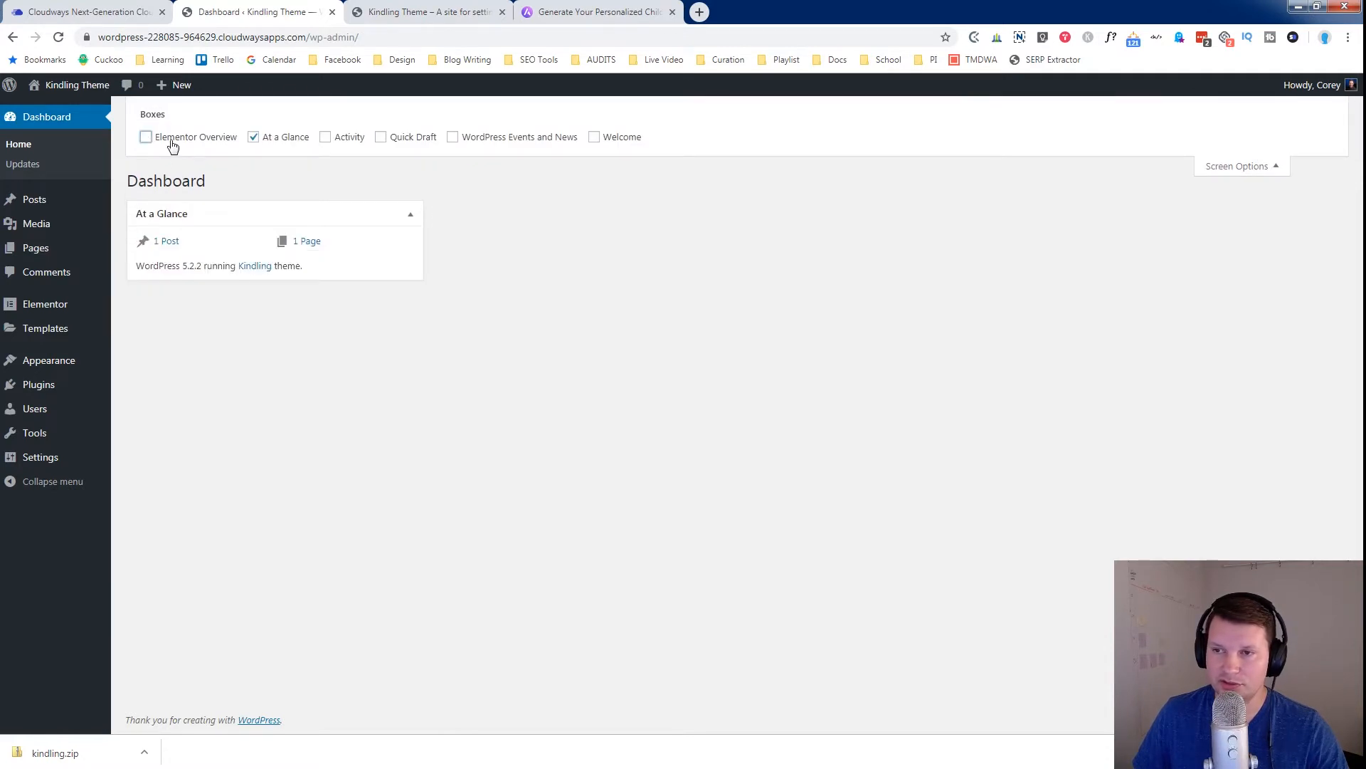
{"action": "left_click", "coordinate": [1231, 168]}
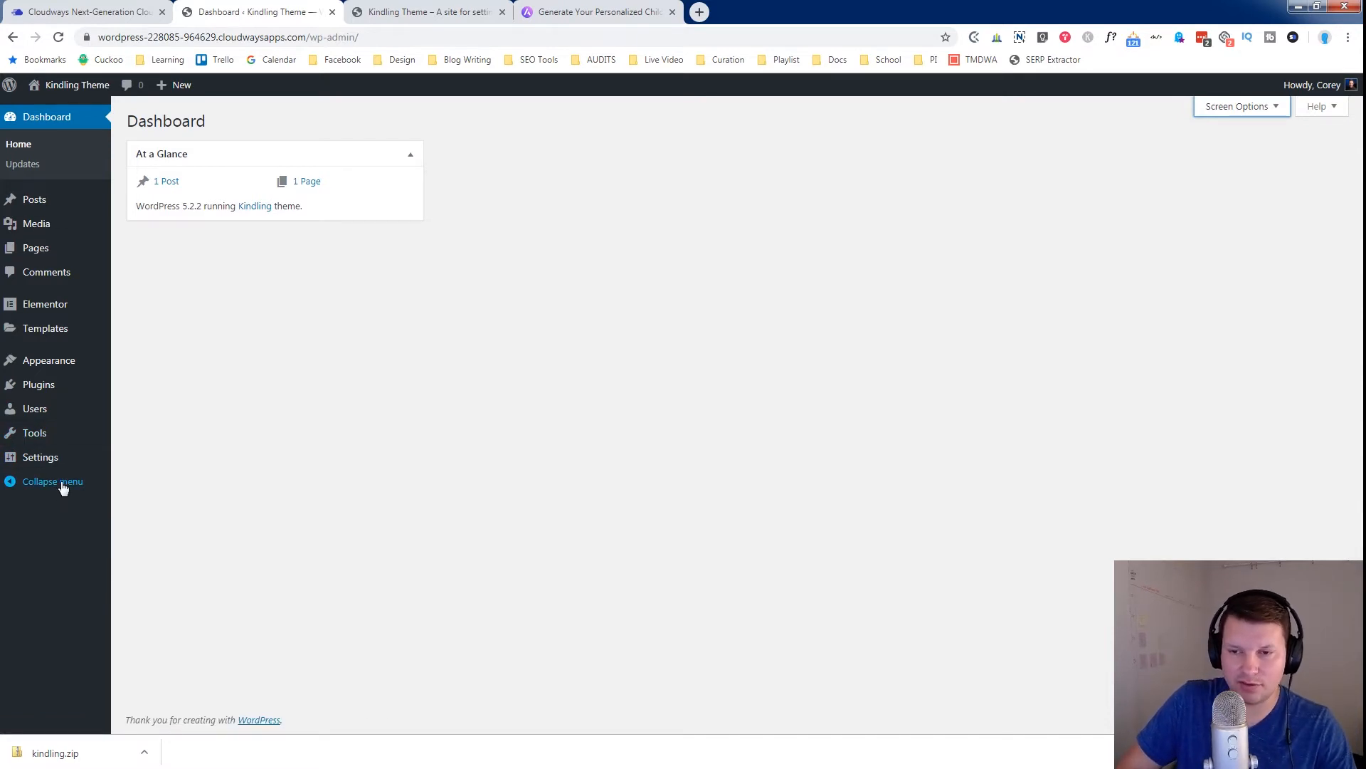
{"action": "mouse_move", "coordinate": [44, 302]}
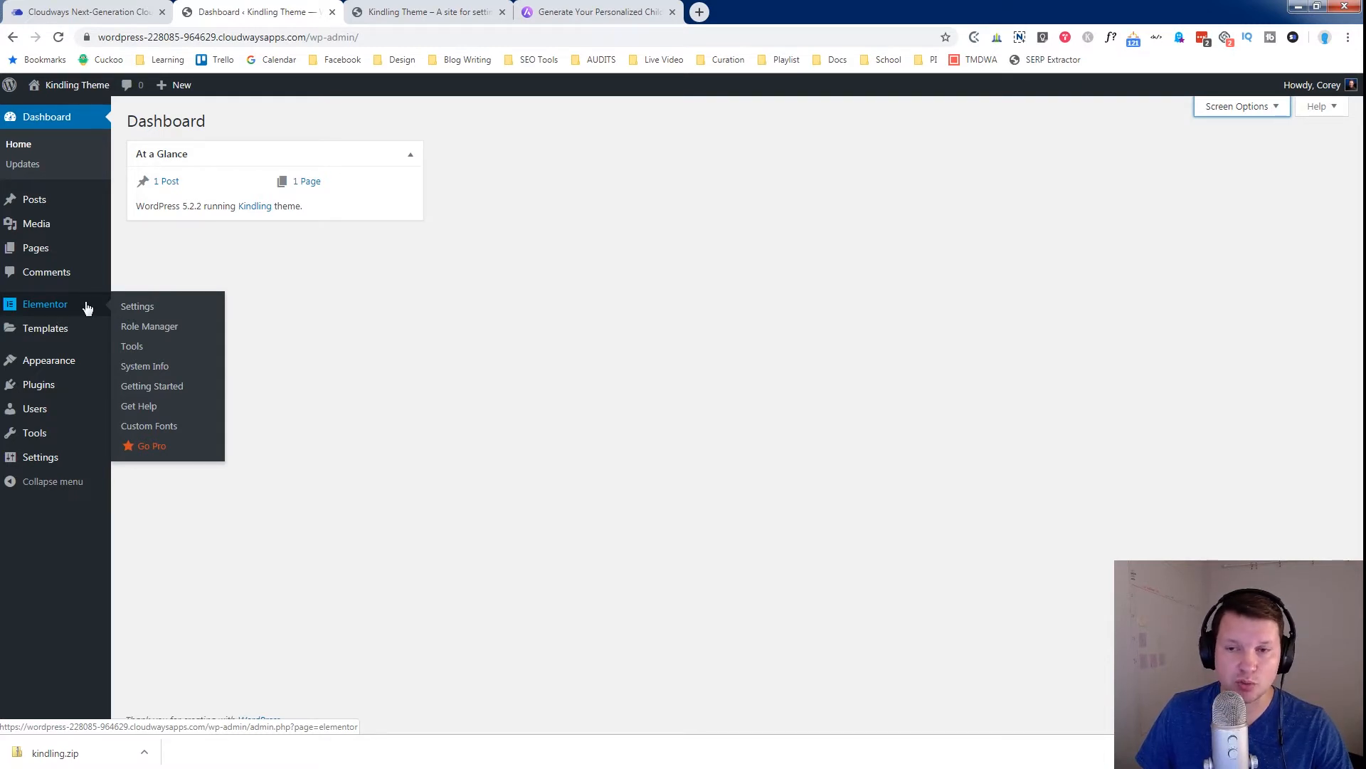
{"action": "left_click", "coordinate": [441, 11]}
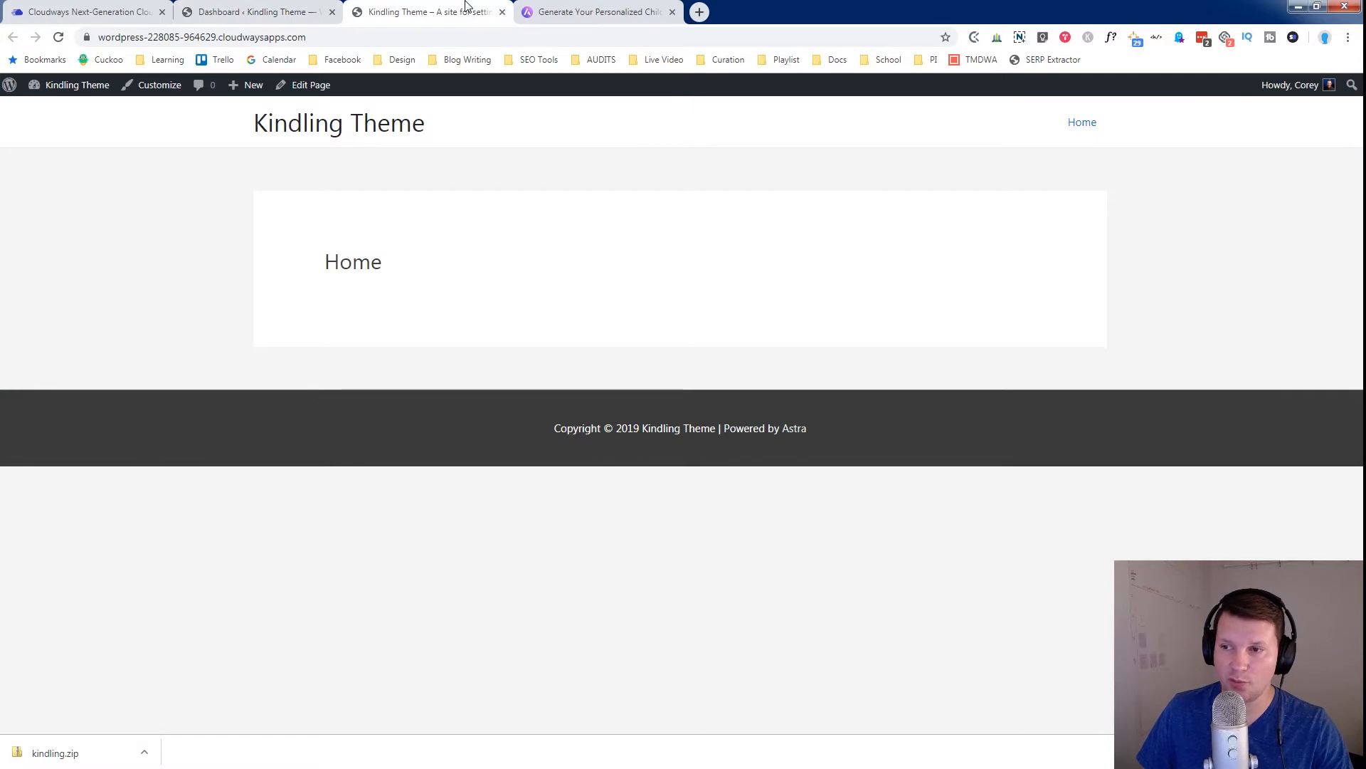
{"action": "left_click", "coordinate": [250, 5]}
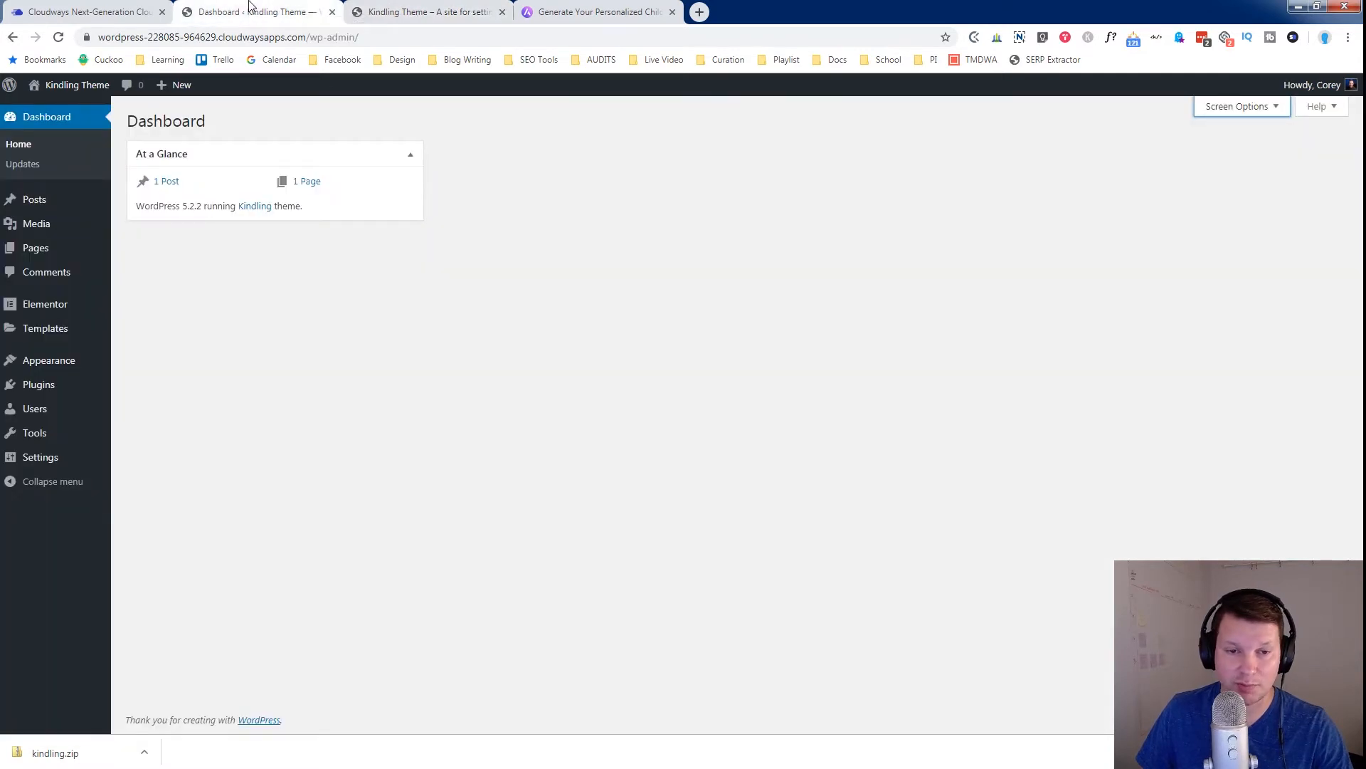
Step: Return to the Astra website, open its Starter Sites page and browse the ready-to-import Elementor websites
{"action": "left_click", "coordinate": [562, 11]}
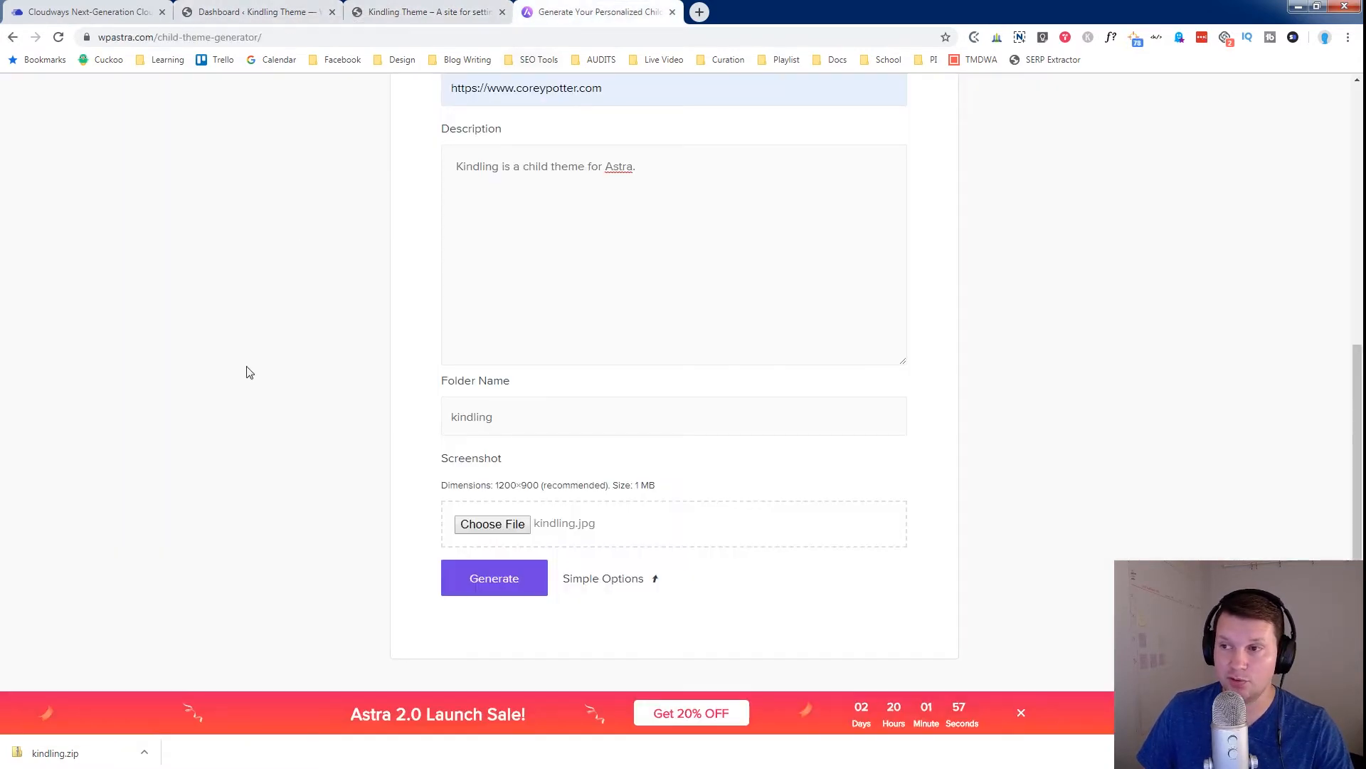
{"action": "scroll", "coordinate": [235, 498], "scroll_direction": "up", "scroll_amount": 10}
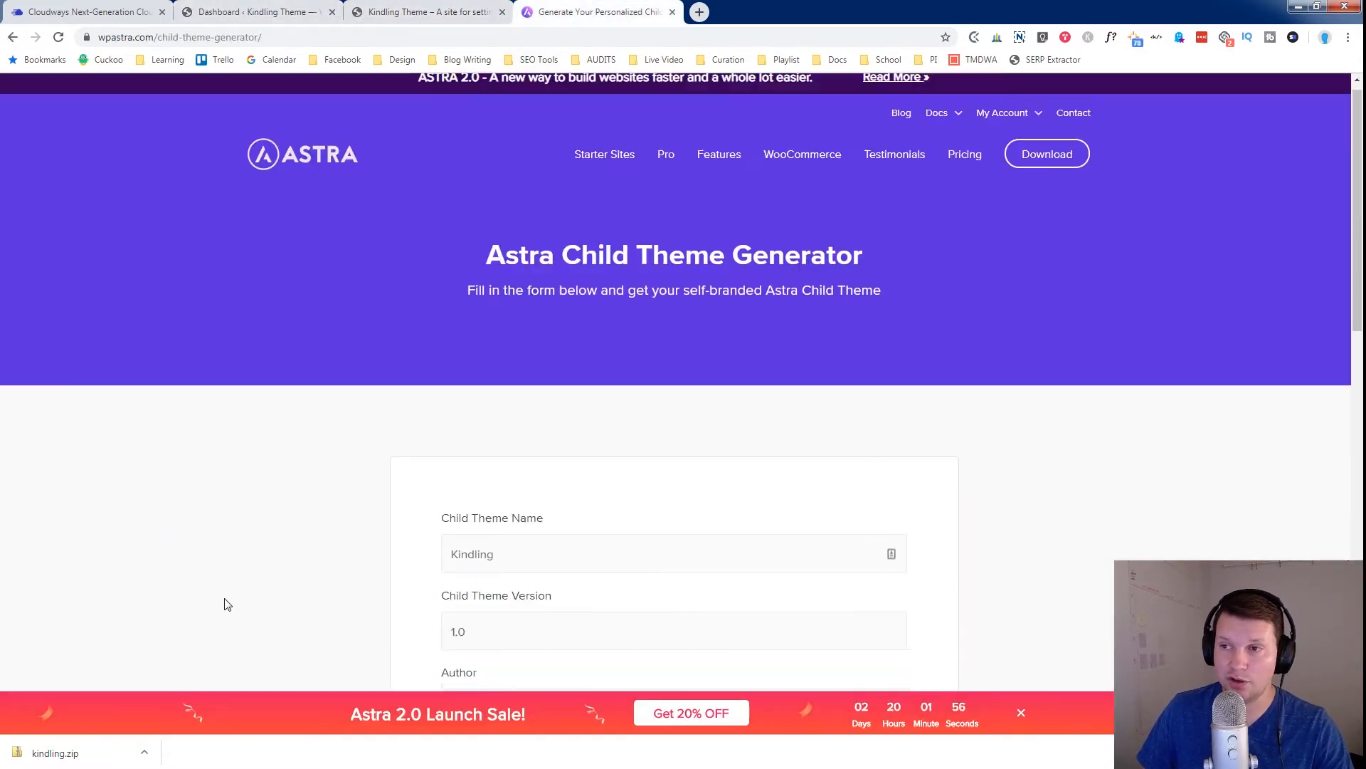
{"action": "left_click", "coordinate": [614, 175]}
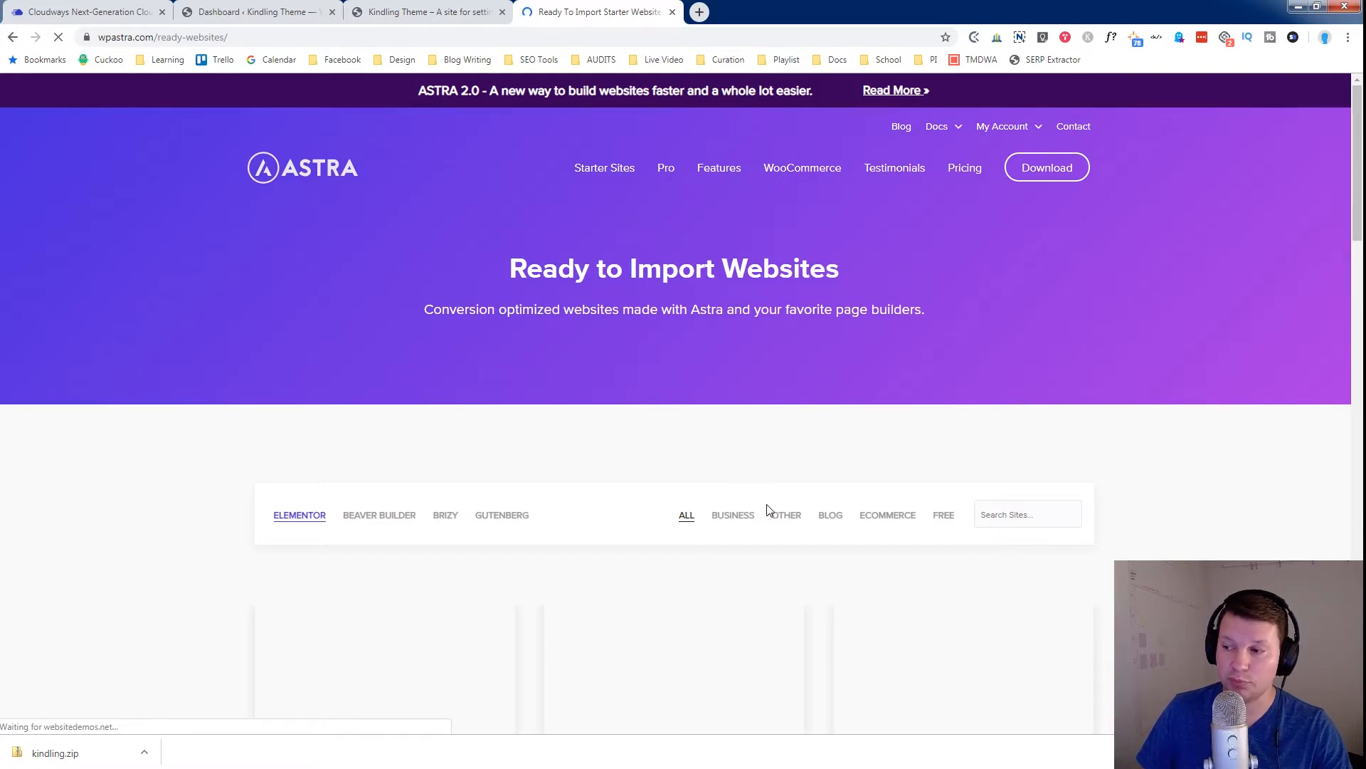
{"action": "scroll", "coordinate": [427, 513], "scroll_direction": "down", "scroll_amount": 3}
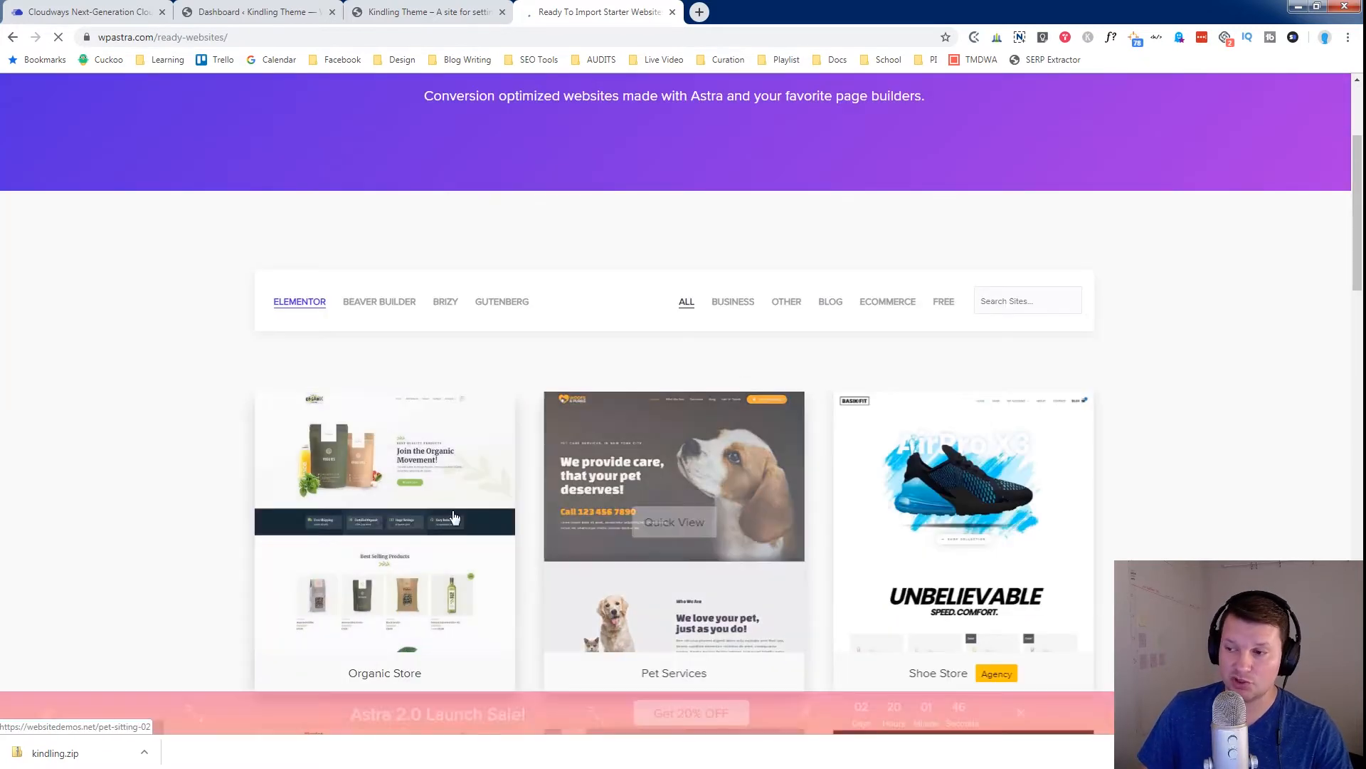
Step: Open the Custom Printing starter site's demo, look through its home page from header to footer, and close the demo
{"action": "scroll", "coordinate": [516, 459], "scroll_direction": "down", "scroll_amount": 4}
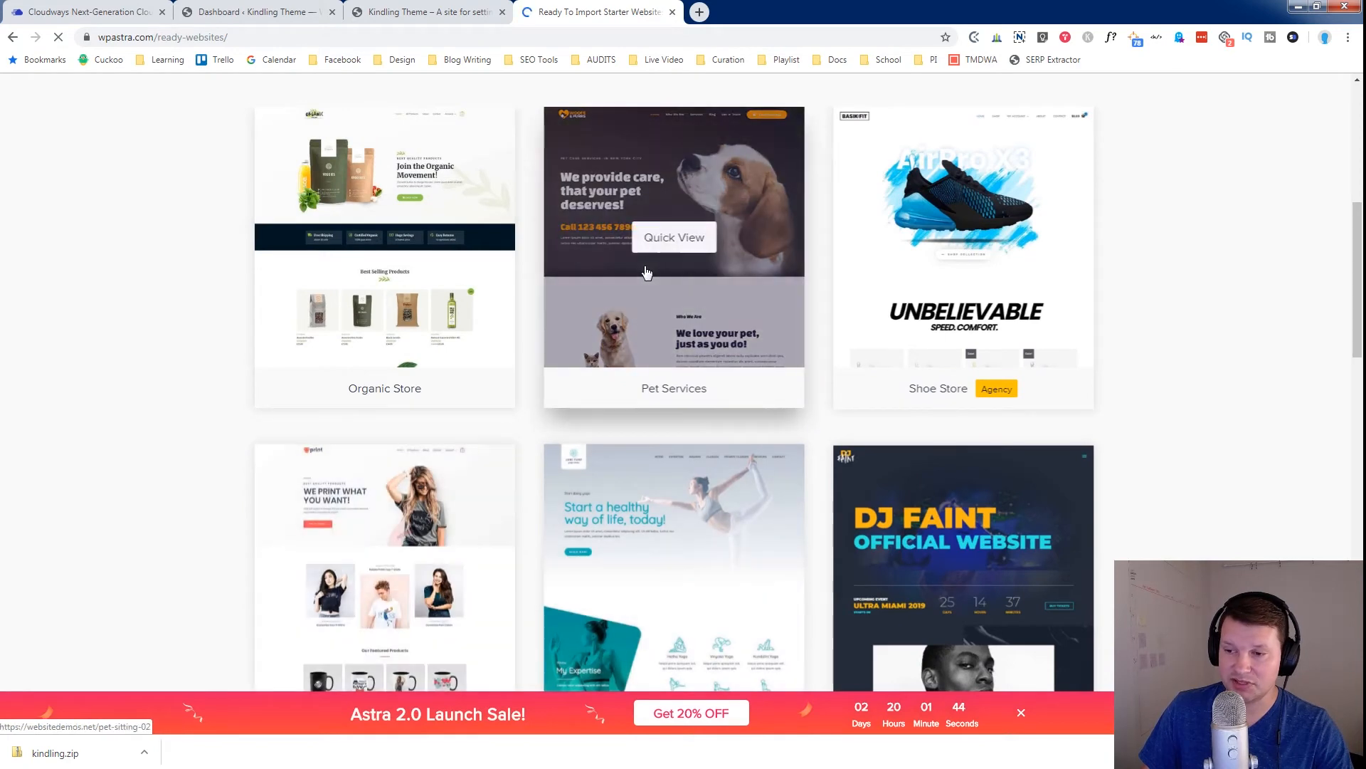
{"action": "scroll", "coordinate": [427, 442], "scroll_direction": "down", "scroll_amount": 1}
{"action": "left_click", "coordinate": [421, 447]}
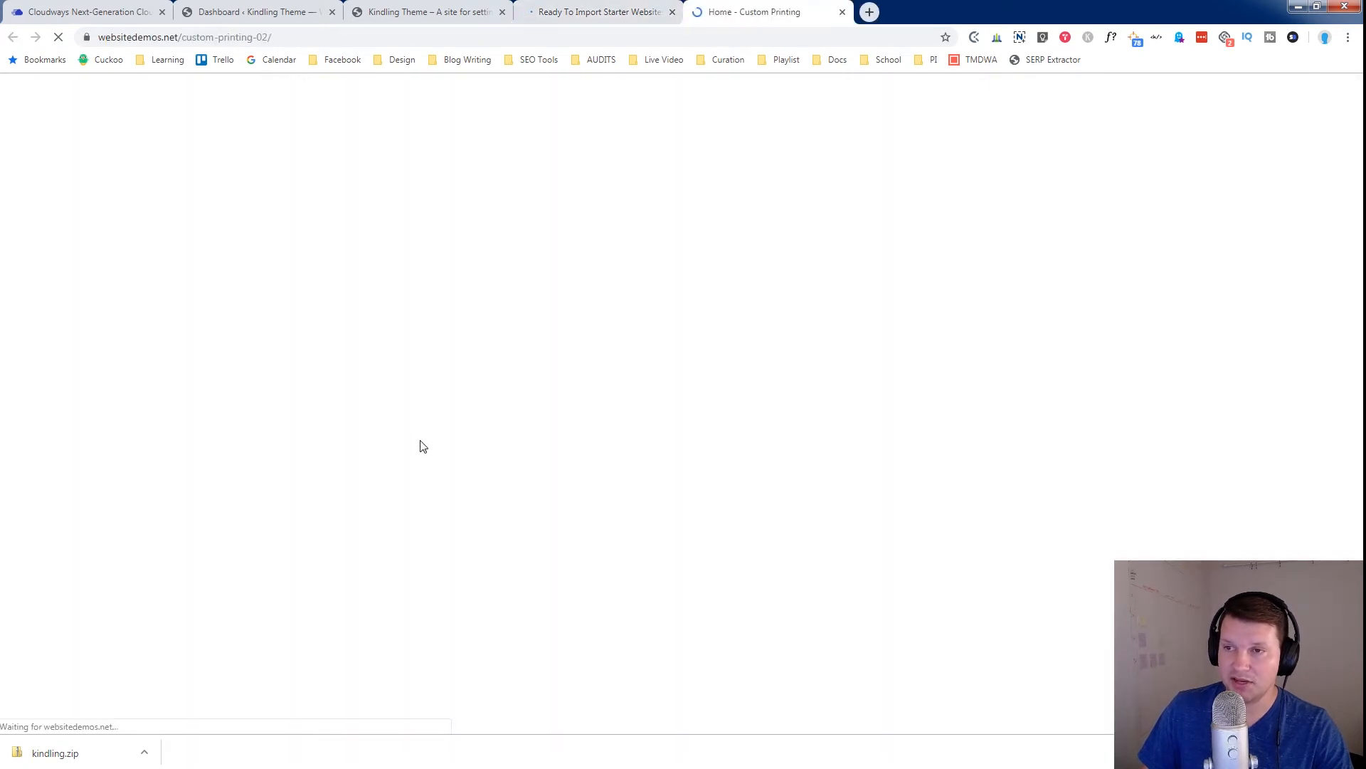
{"action": "scroll", "coordinate": [416, 437], "scroll_direction": "down", "scroll_amount": 12}
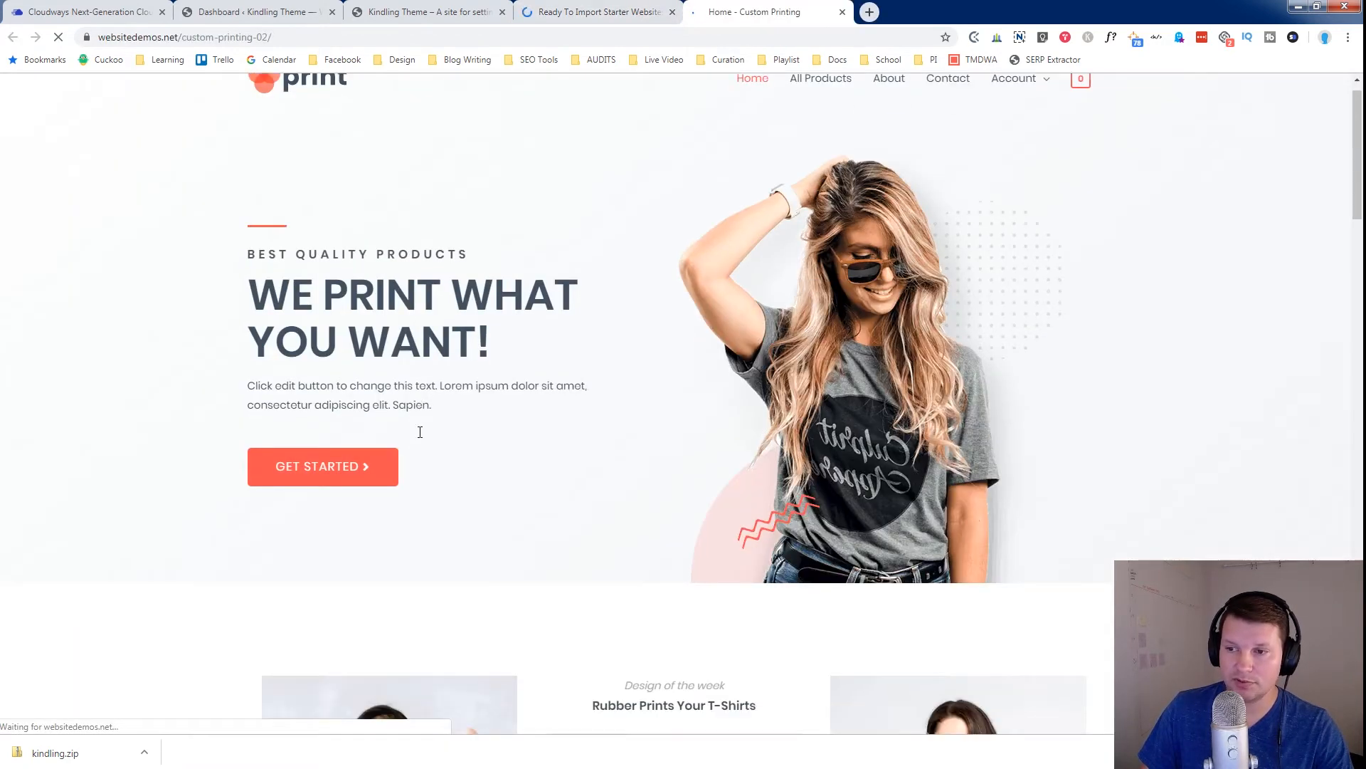
{"action": "scroll", "coordinate": [420, 437], "scroll_direction": "down", "scroll_amount": 20}
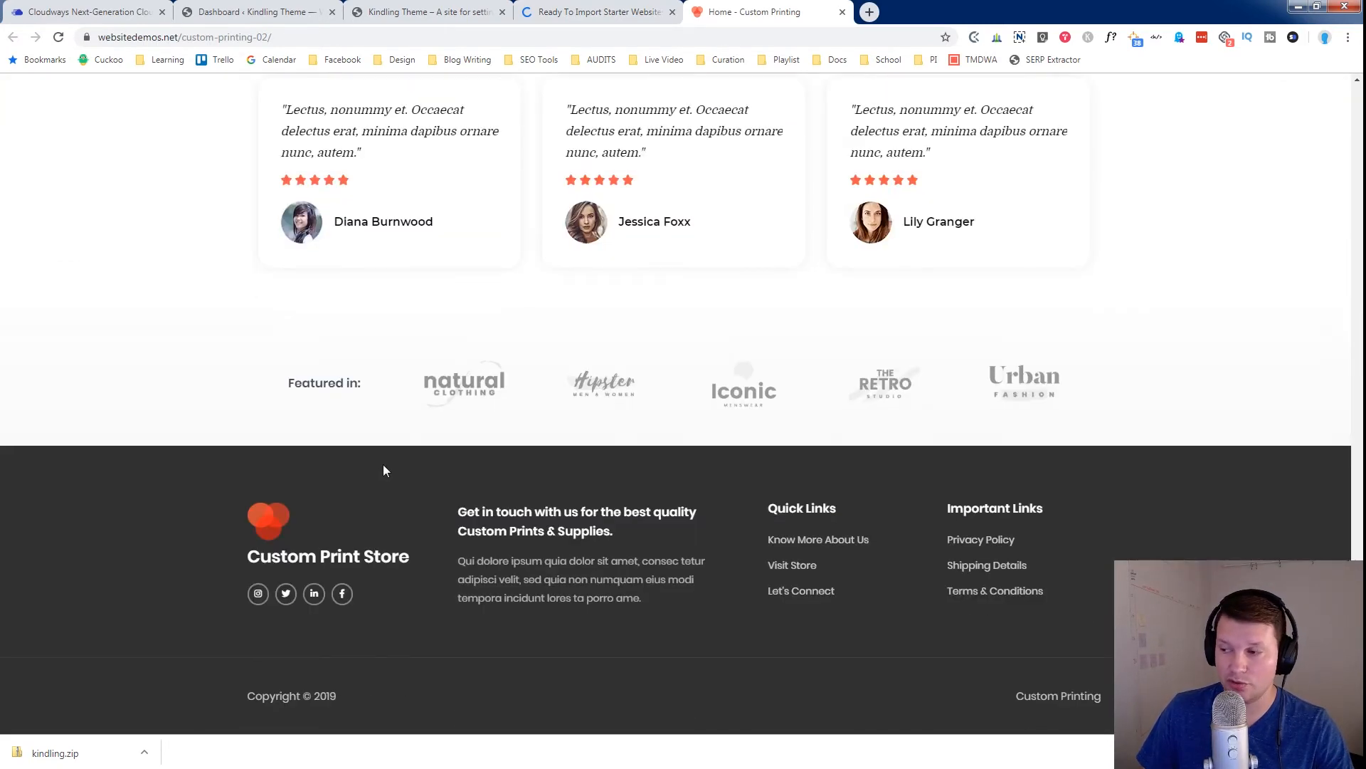
{"action": "scroll", "coordinate": [384, 470], "scroll_direction": "up", "scroll_amount": 20}
{"action": "scroll", "coordinate": [389, 463], "scroll_direction": "up", "scroll_amount": 8}
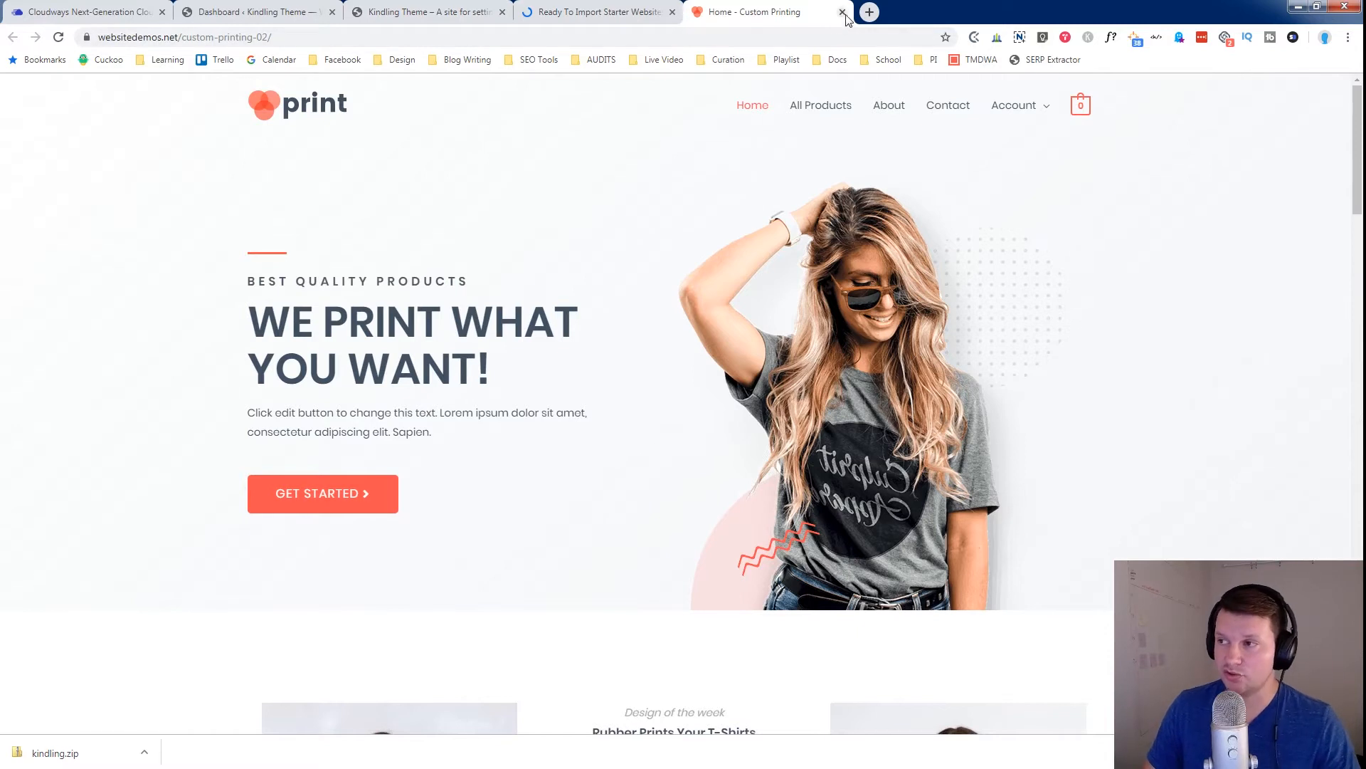
{"action": "scroll", "coordinate": [579, 698], "scroll_direction": "down", "scroll_amount": 10}
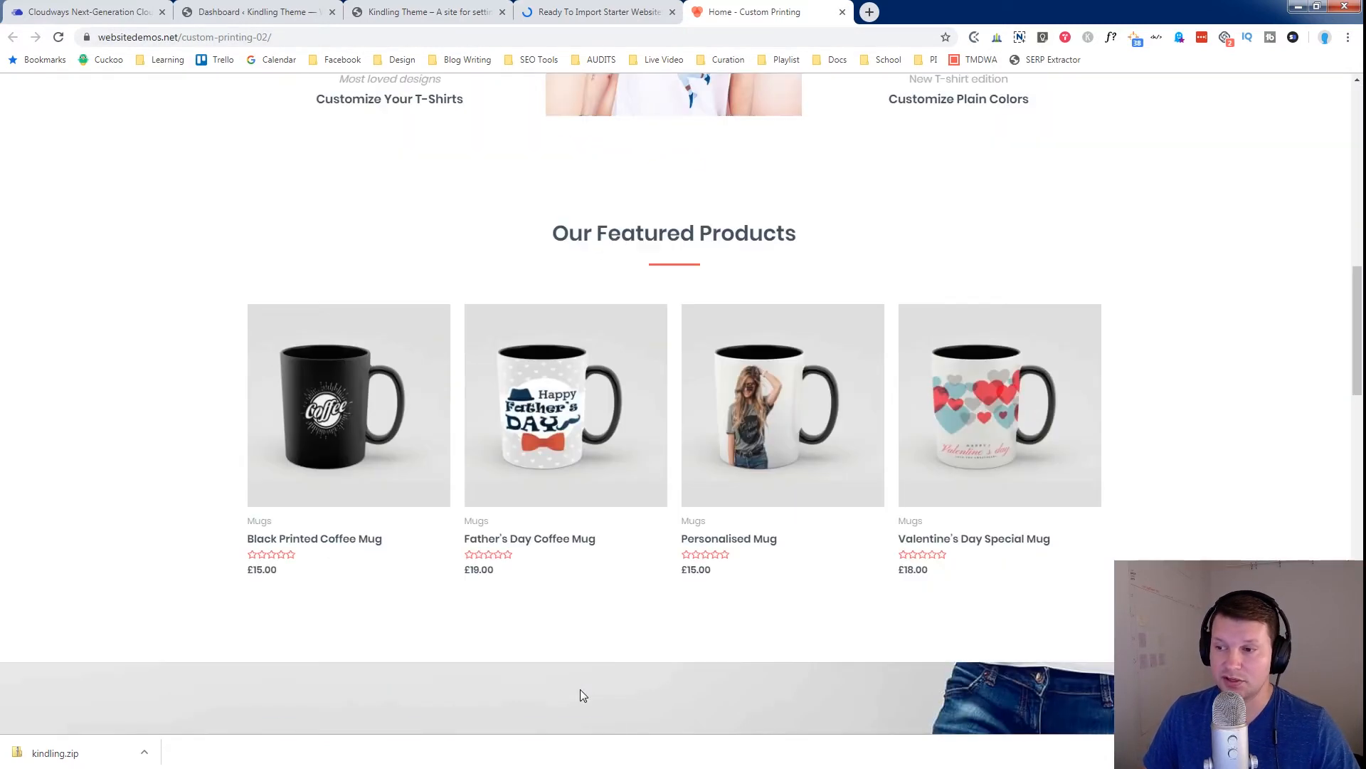
{"action": "scroll", "coordinate": [579, 690], "scroll_direction": "up", "scroll_amount": 10}
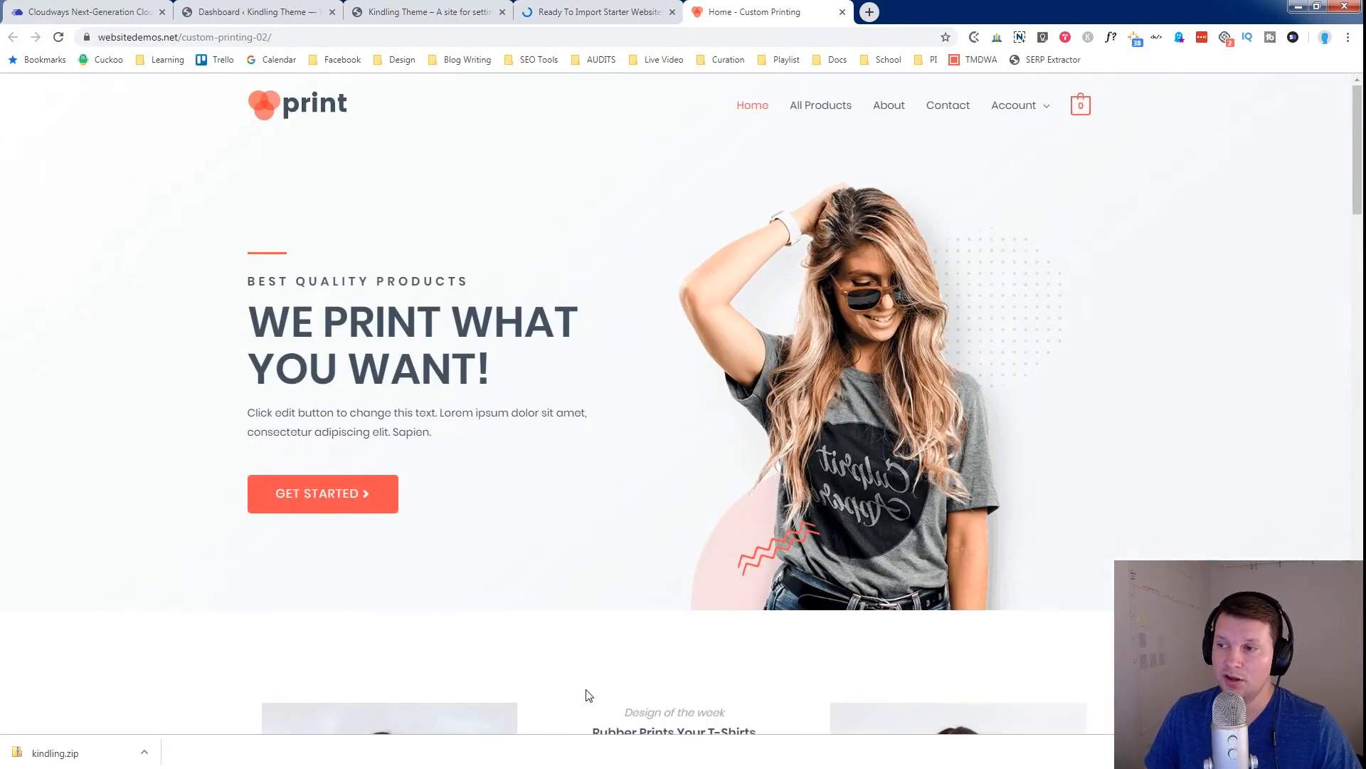
{"action": "left_click", "coordinate": [842, 13]}
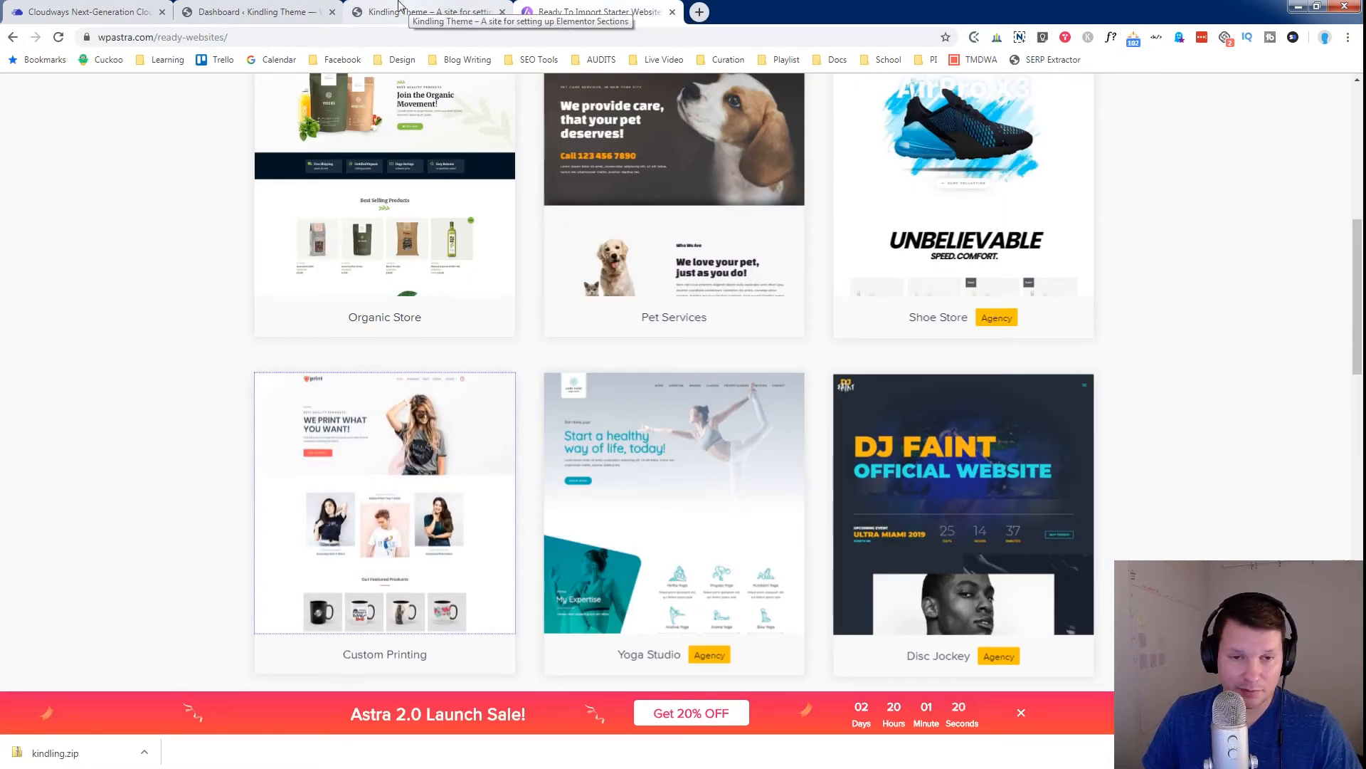
Step: Open elementor.com in a new browser tab and compare the Personal, Plus and Expert plans on its pricing page
{"action": "left_click", "coordinate": [283, 8]}
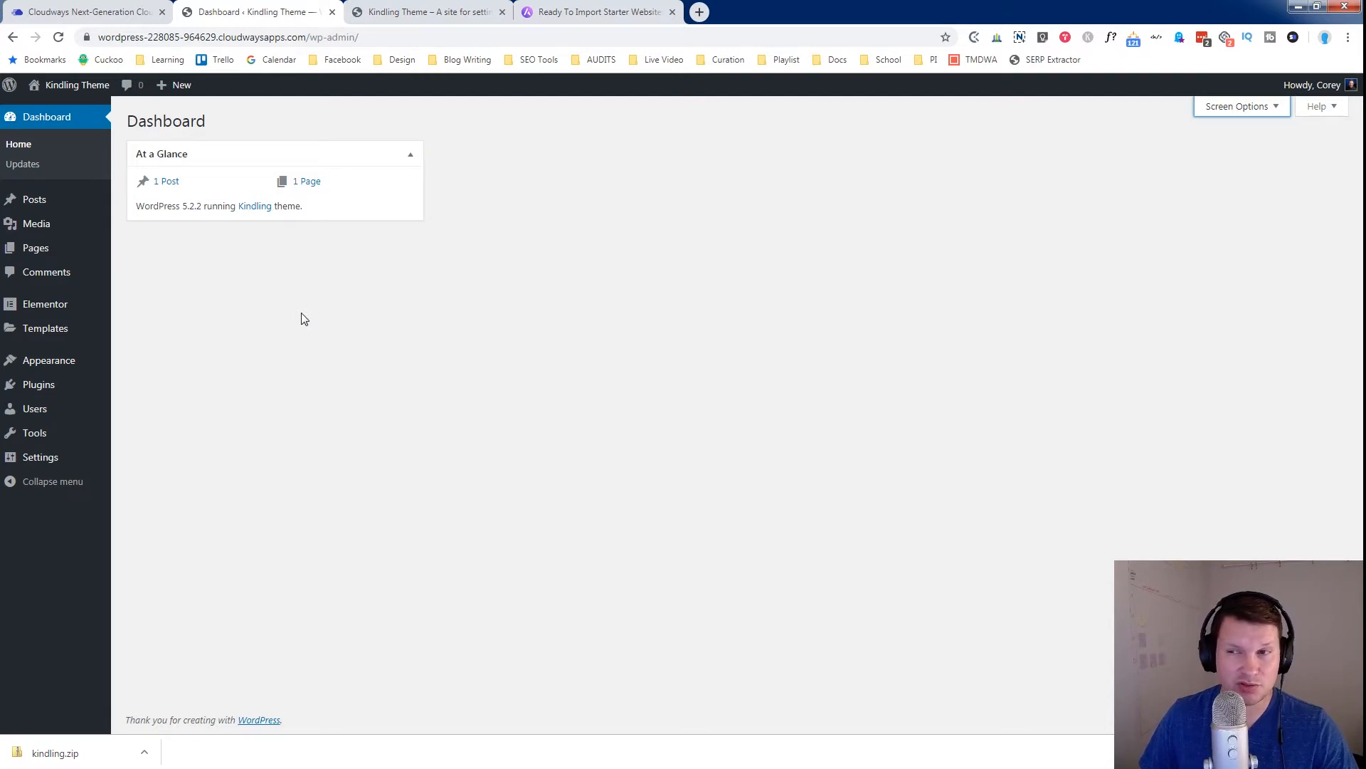
{"action": "left_click", "coordinate": [700, 12]}
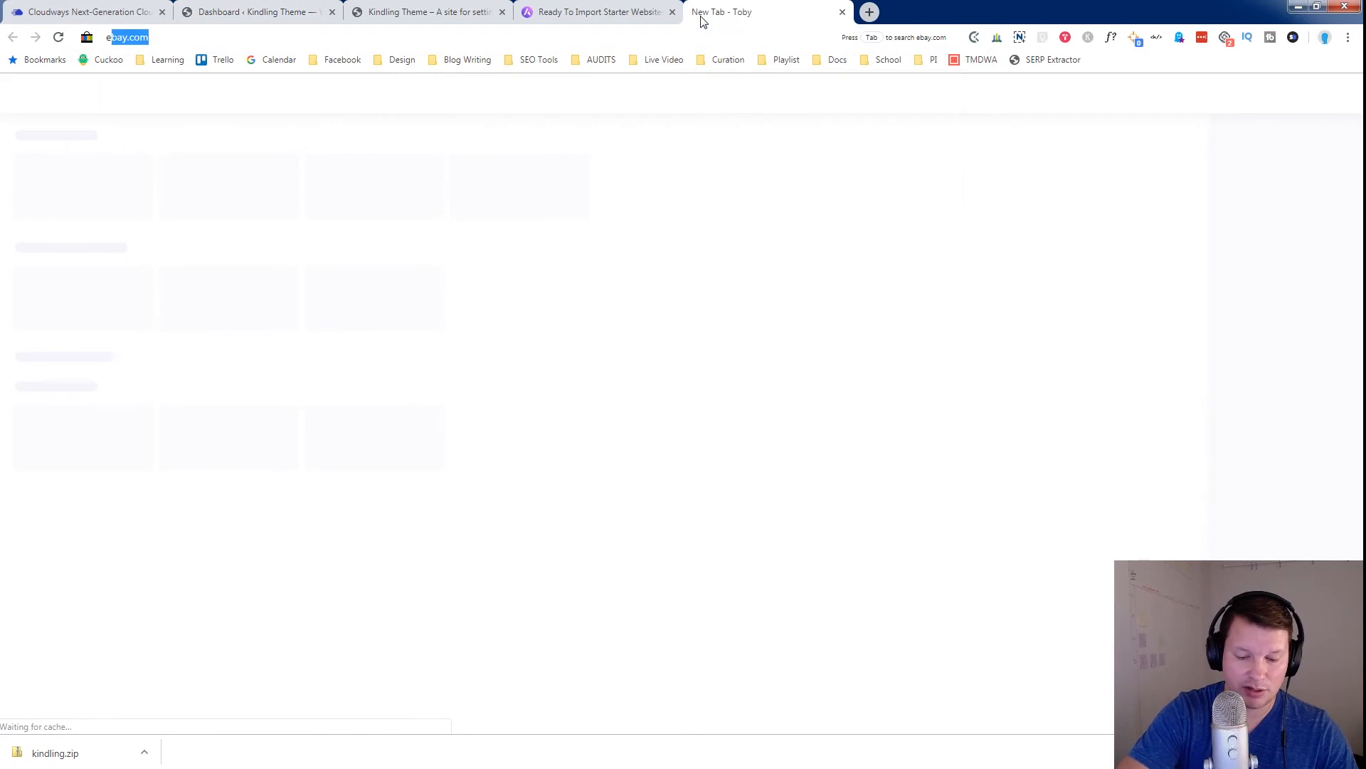
{"action": "type", "text": "ee"}
{"action": "key", "text": "BackSpace"}
{"action": "type", "text": "lem"}
{"action": "key", "text": "Return"}
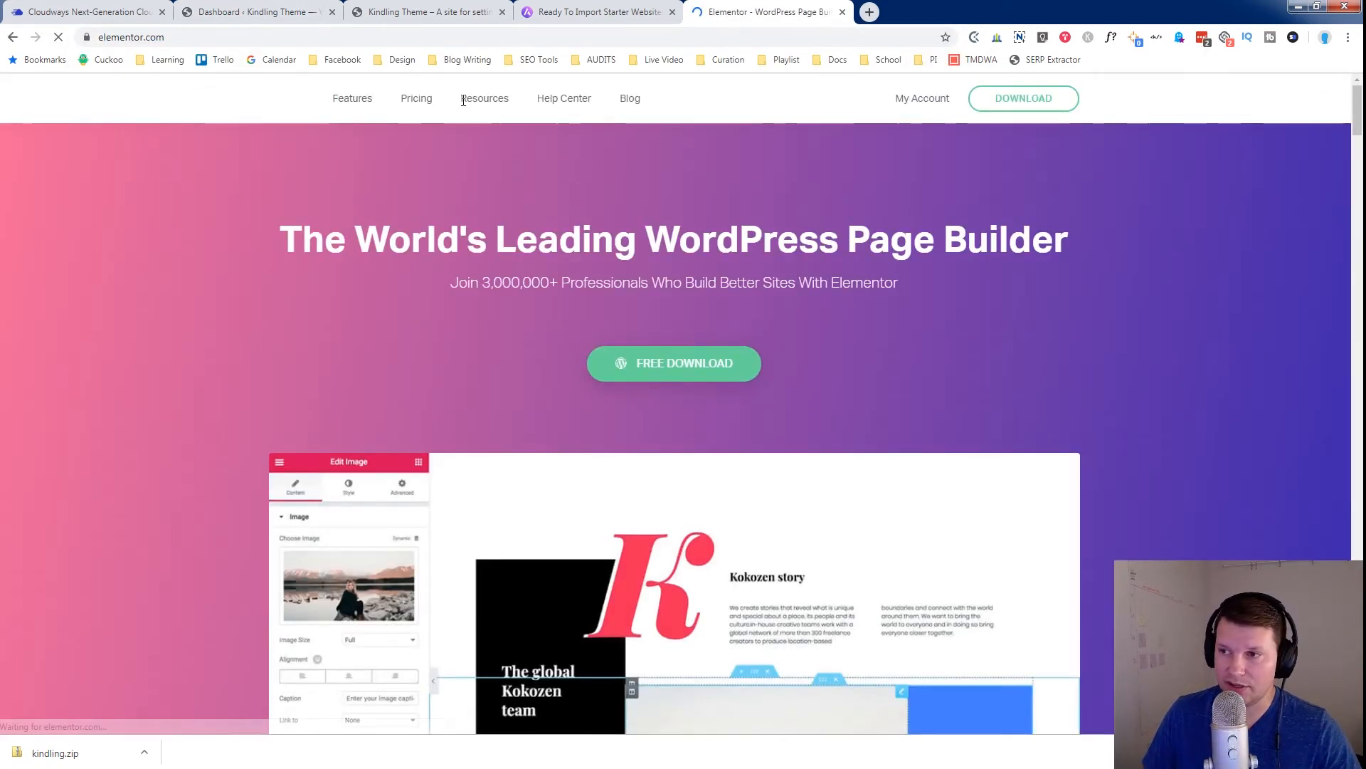
{"action": "left_click", "coordinate": [417, 99]}
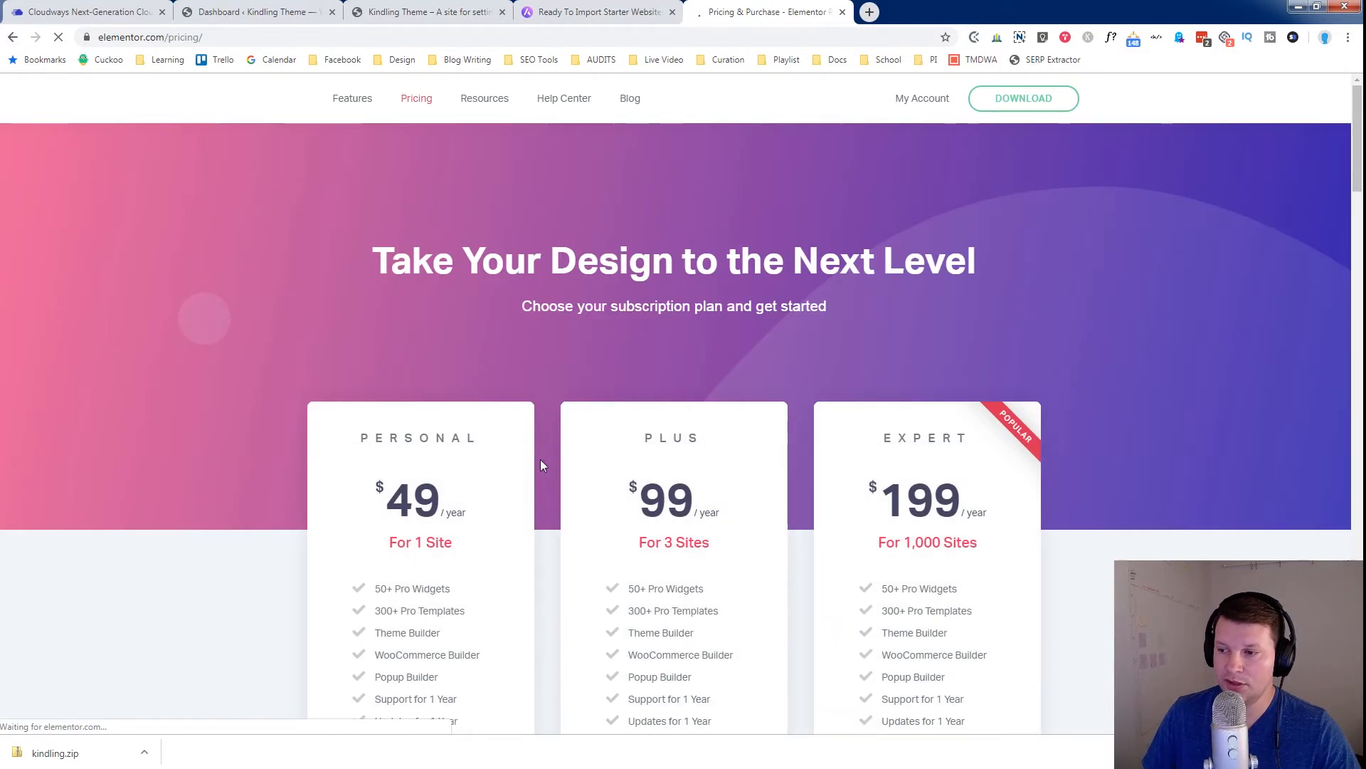
{"action": "scroll", "coordinate": [540, 459], "scroll_direction": "down", "scroll_amount": 1}
{"action": "scroll", "coordinate": [475, 472], "scroll_direction": "down", "scroll_amount": 1}
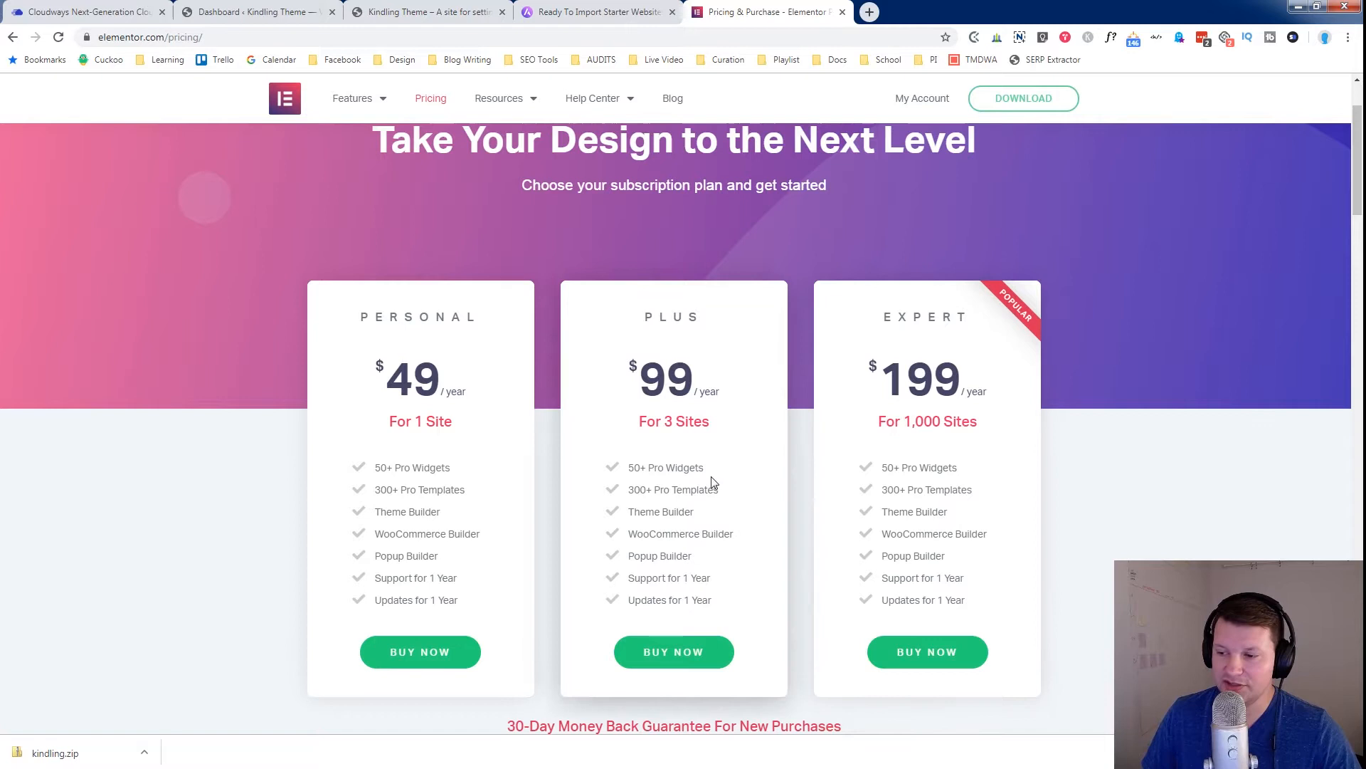
{"action": "scroll", "coordinate": [713, 483], "scroll_direction": "down", "scroll_amount": 2}
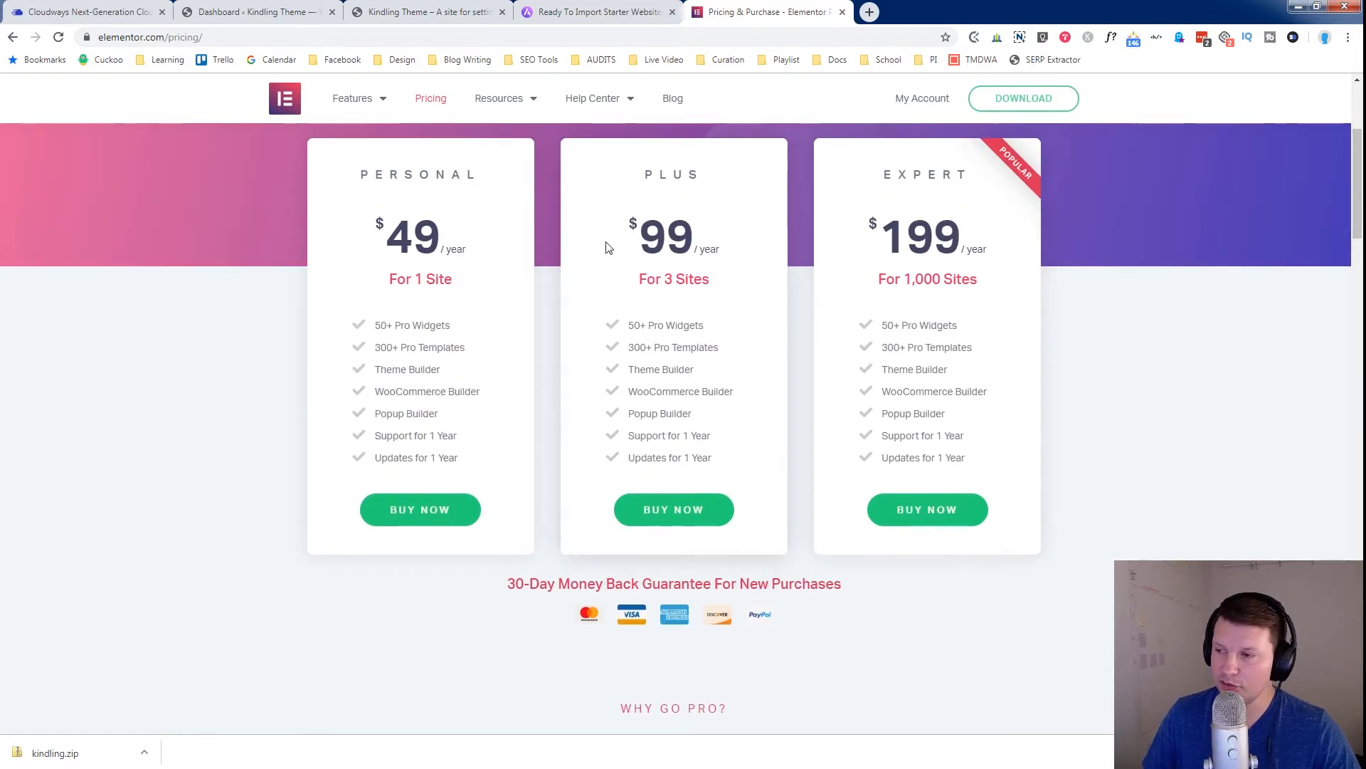
{"action": "scroll", "coordinate": [699, 345], "scroll_direction": "up", "scroll_amount": 2}
{"action": "scroll", "coordinate": [700, 345], "scroll_direction": "down", "scroll_amount": 1}
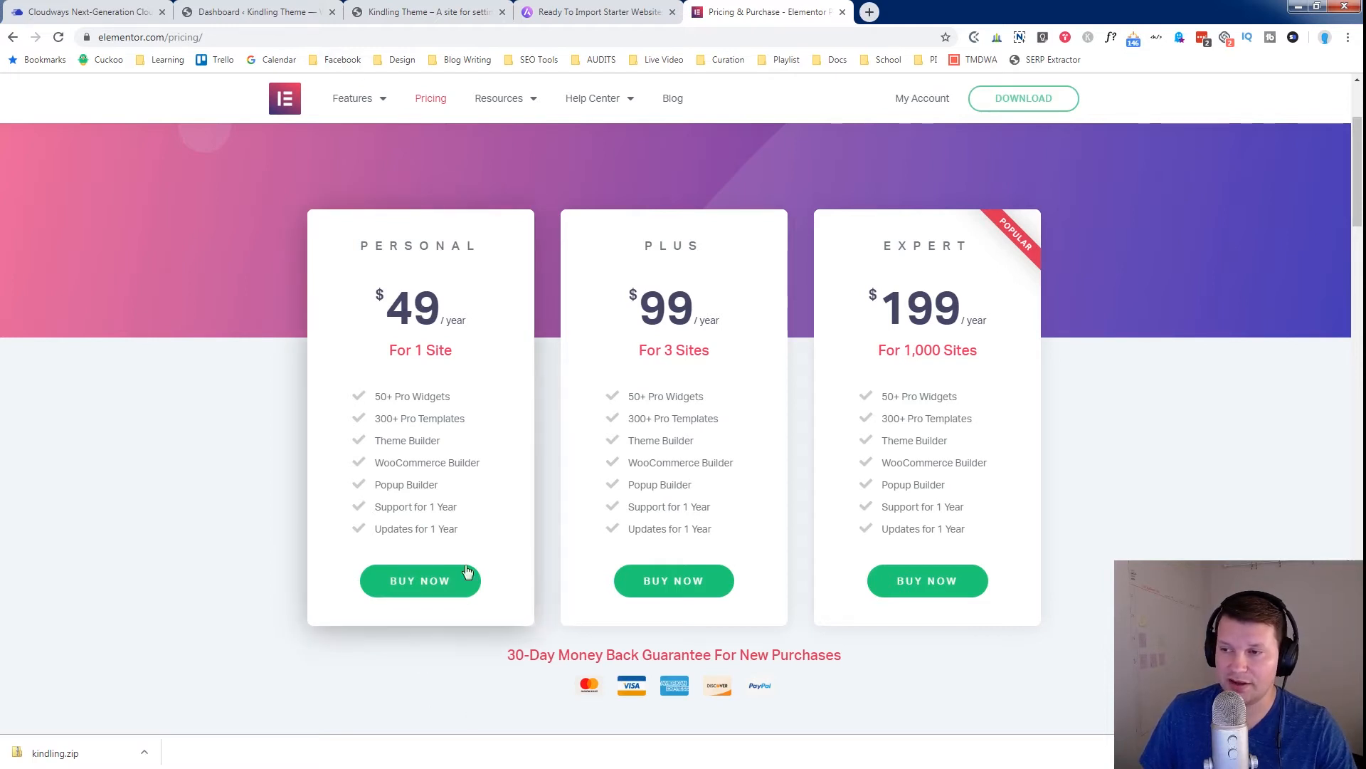
Step: Log in to the Elementor account and download the Elementor Pro plugin from it
{"action": "left_click", "coordinate": [924, 99]}
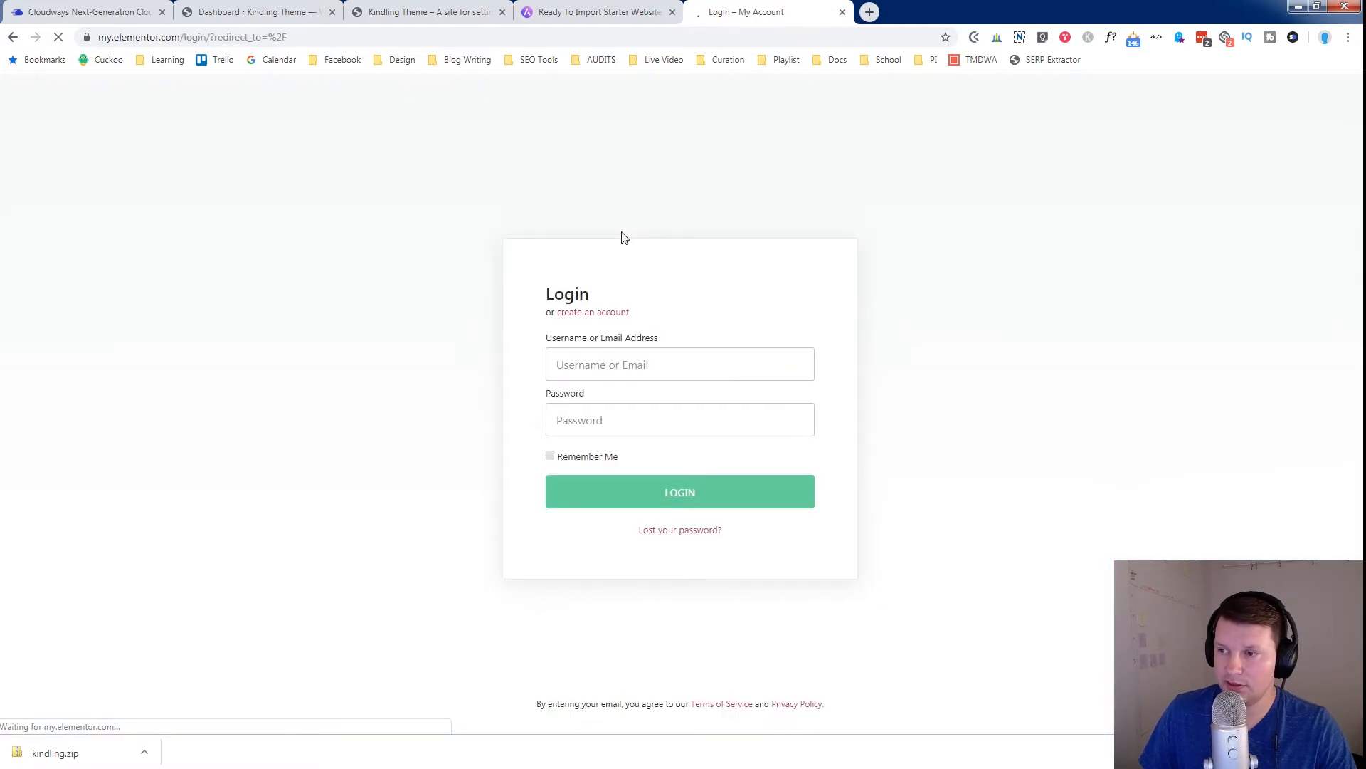
{"action": "left_click", "coordinate": [686, 491]}
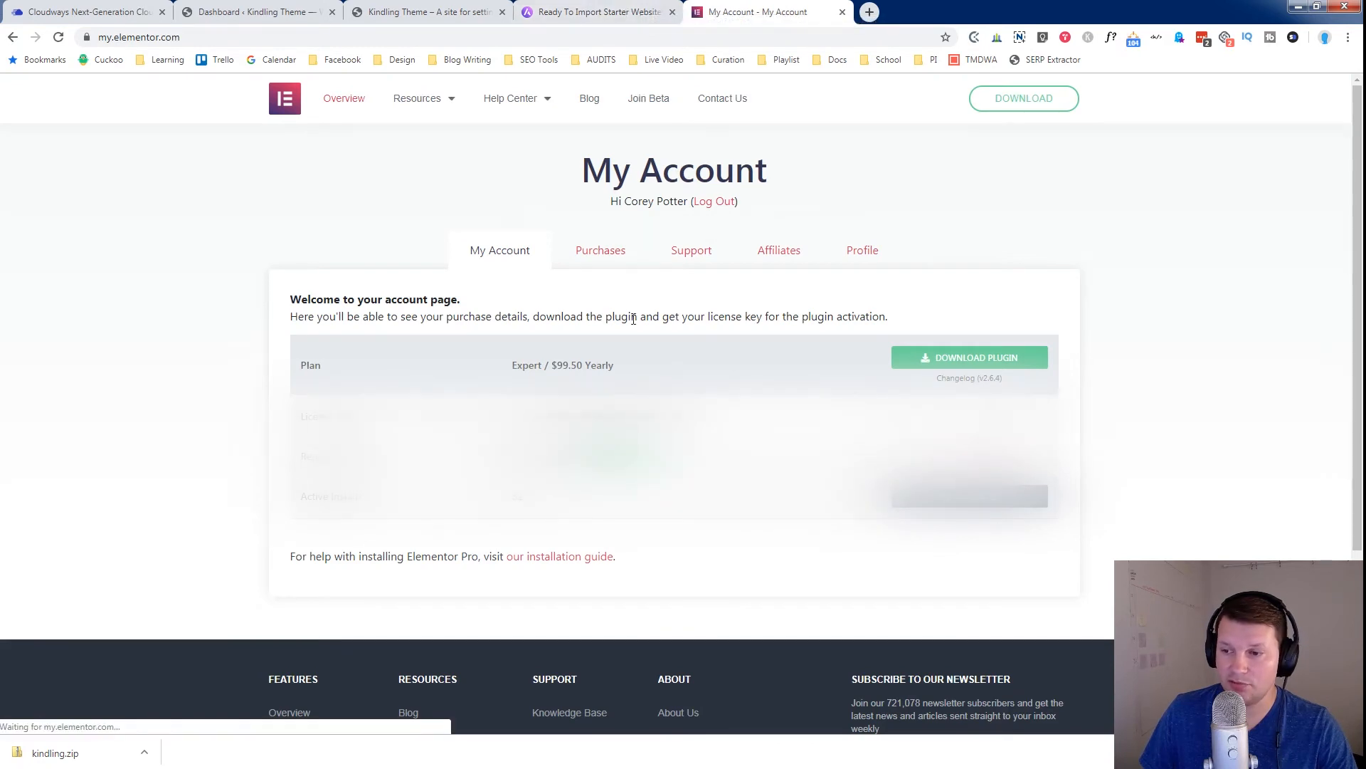
{"action": "left_click", "coordinate": [601, 253]}
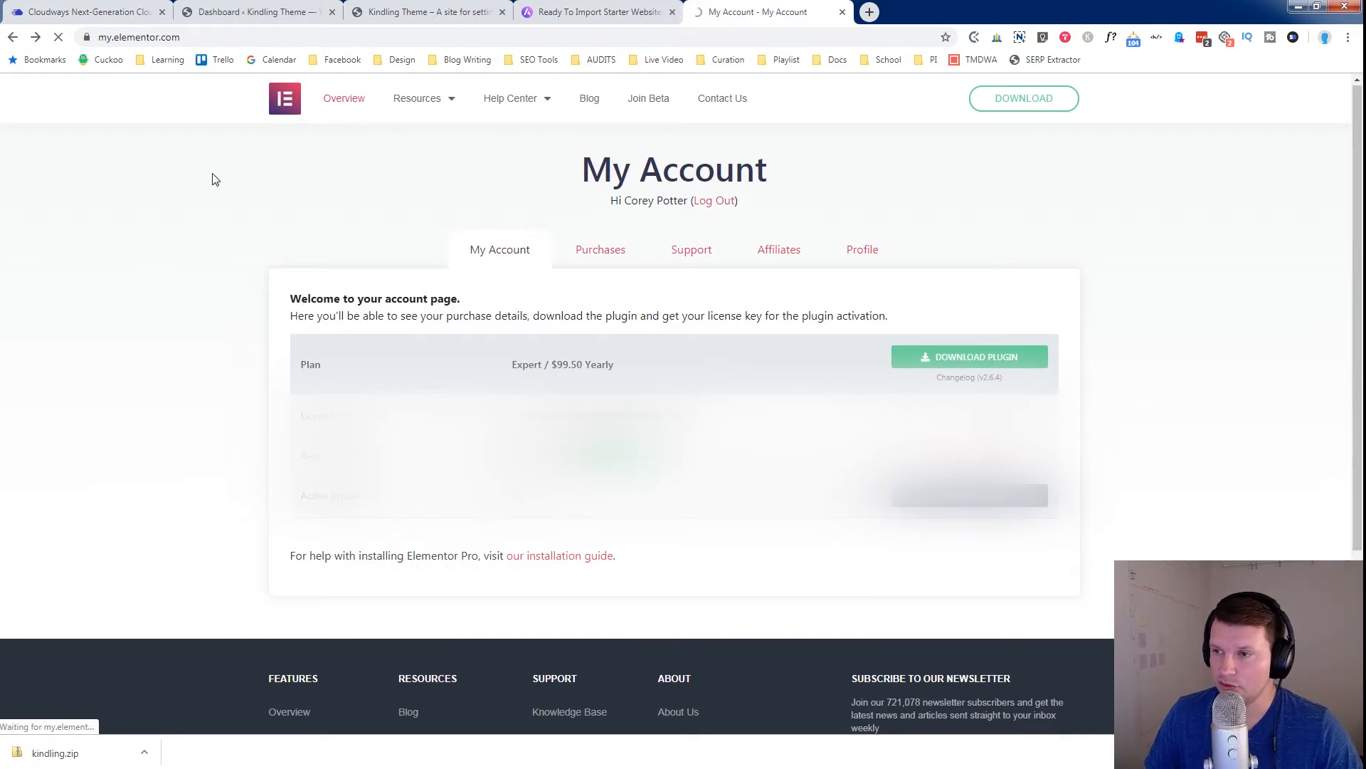
Step: Upload elementor-pro-2.6.4.zip as a new plugin in the WordPress admin, then install and activate it
{"action": "left_click", "coordinate": [253, 12]}
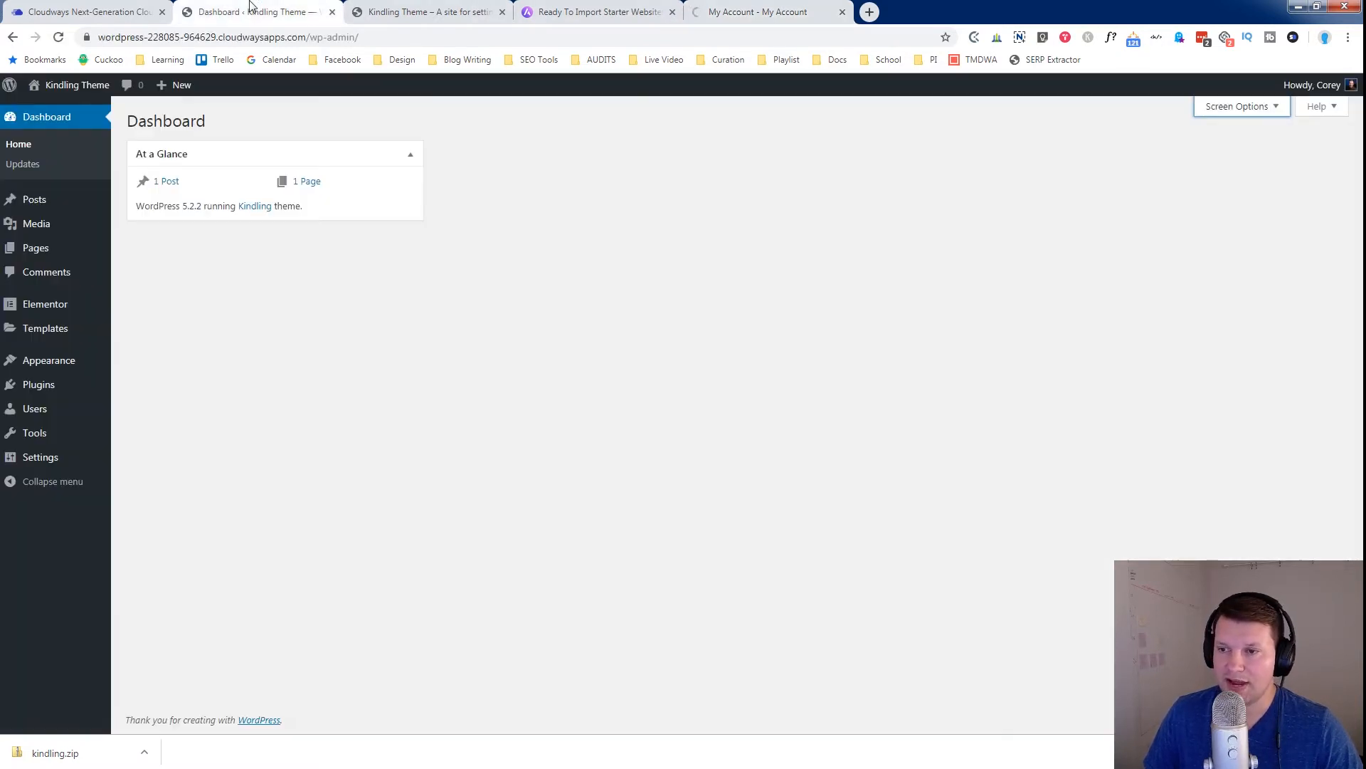
{"action": "mouse_move", "coordinate": [57, 388]}
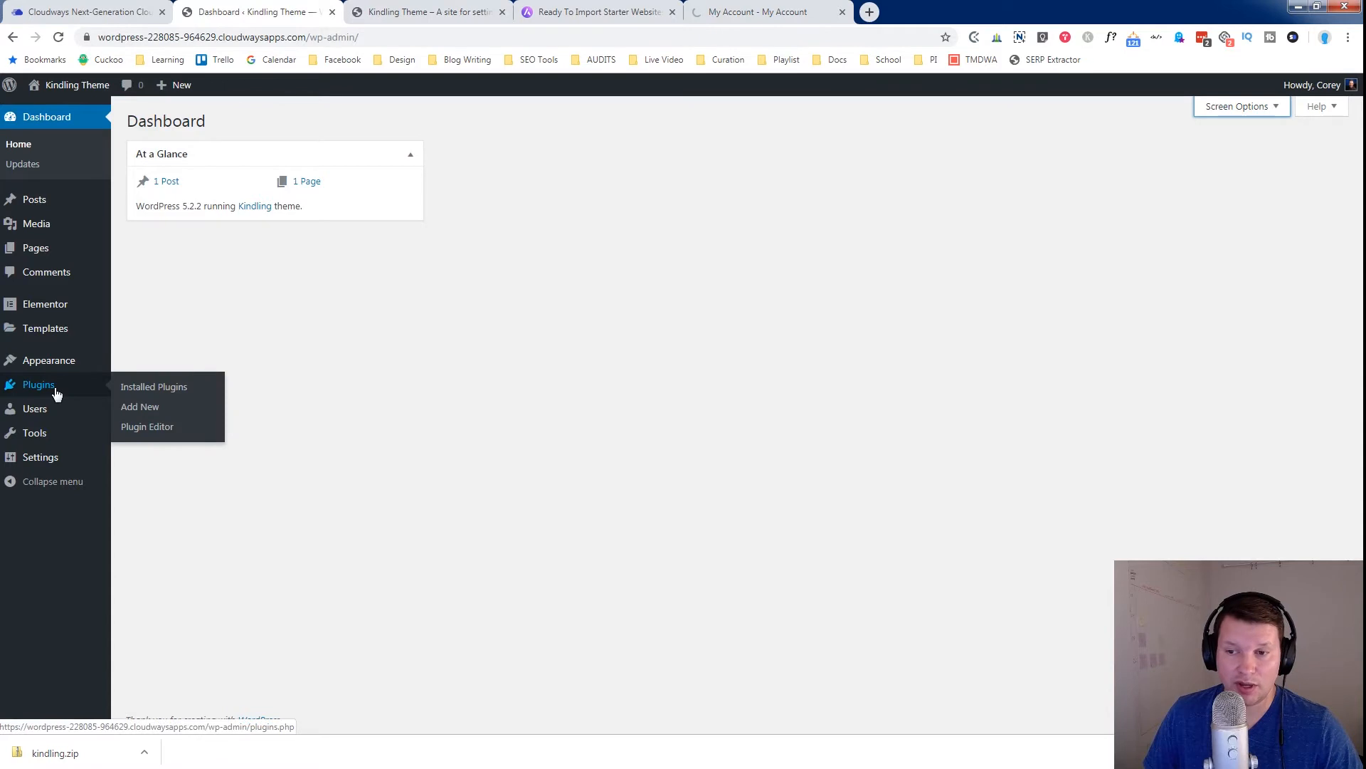
{"action": "left_click", "coordinate": [163, 413]}
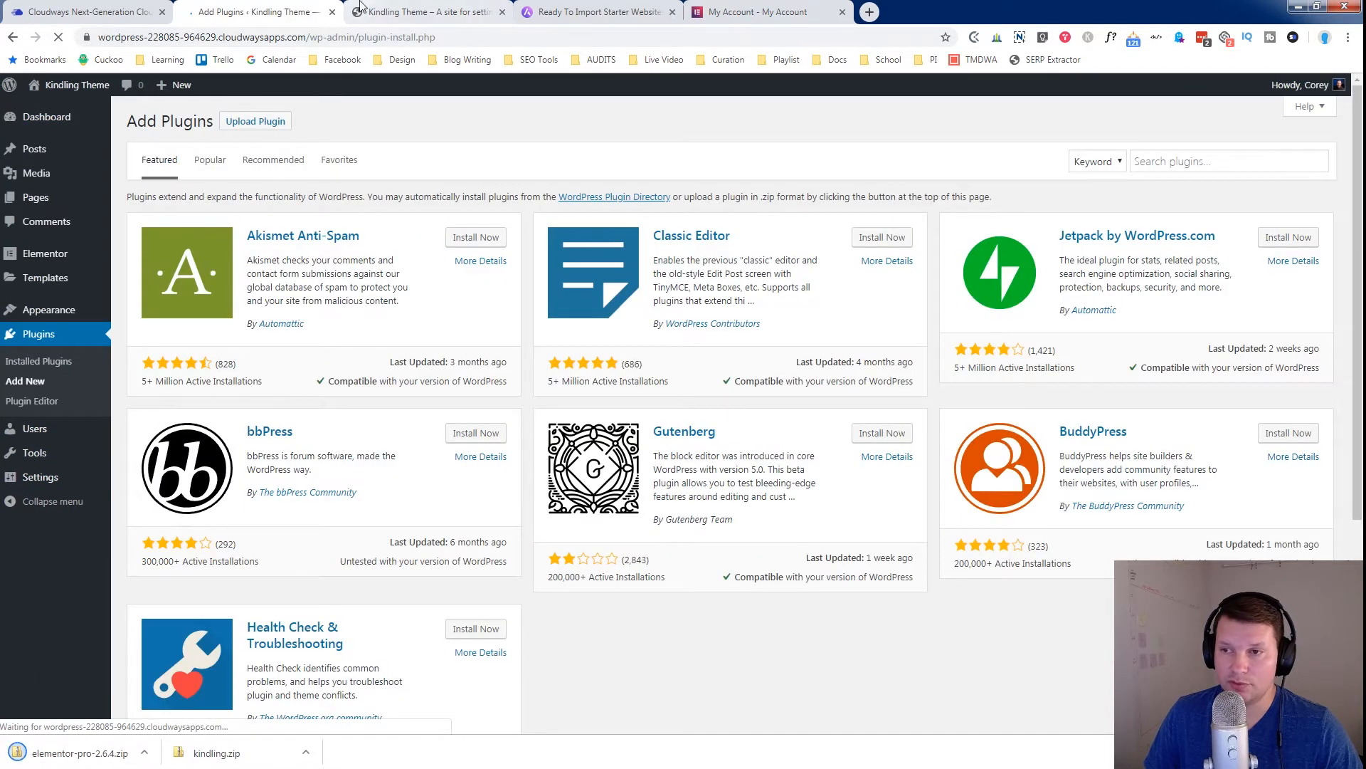
{"action": "left_click", "coordinate": [256, 123]}
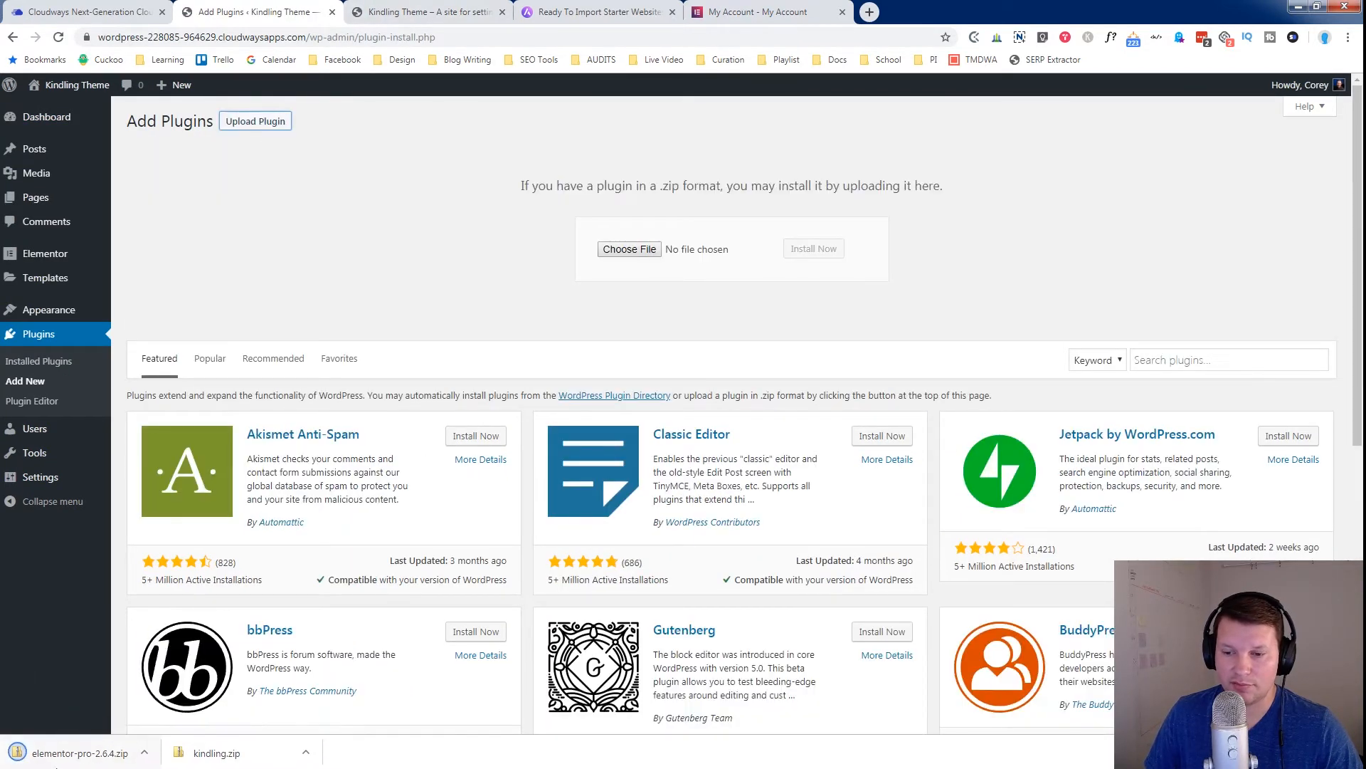
{"action": "left_click_drag", "start_coordinate": [87, 763], "coordinate": [636, 253]}
{"action": "left_click", "coordinate": [813, 249]}
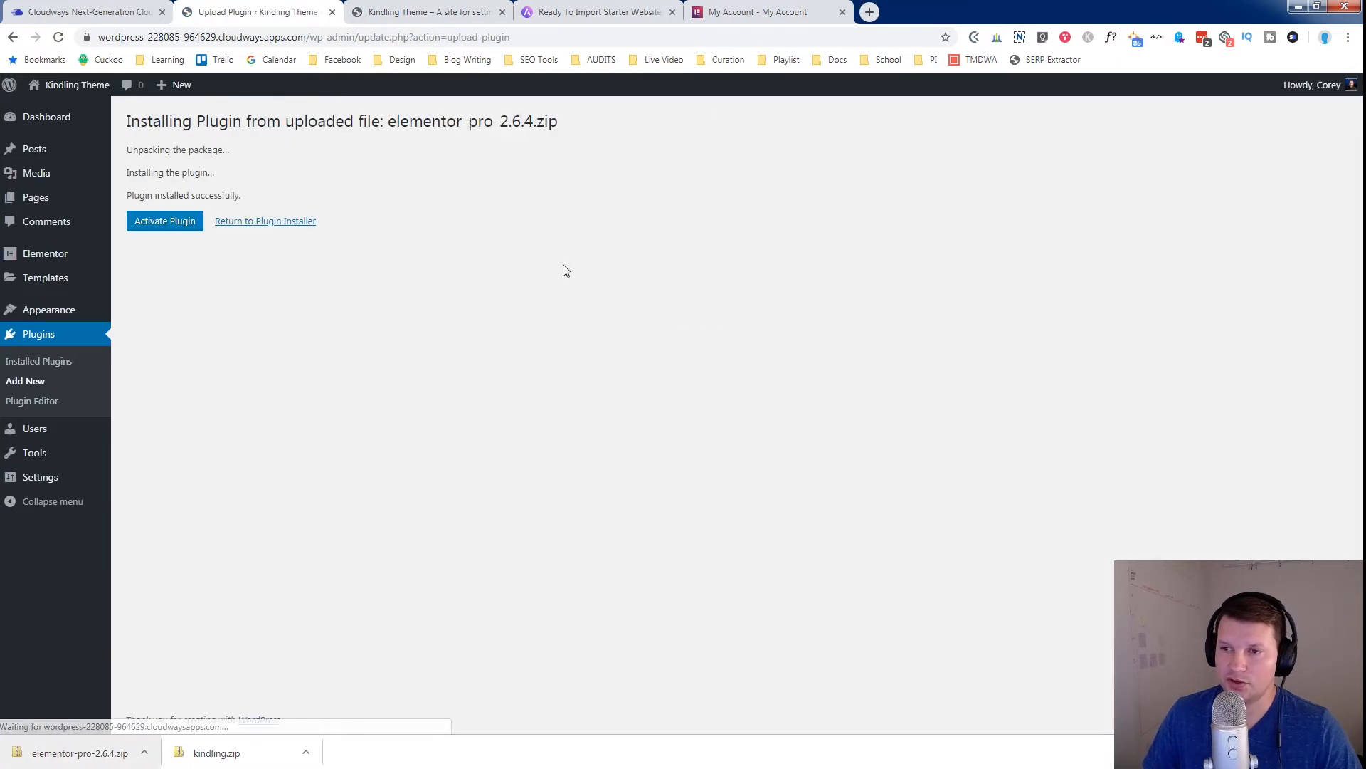
{"action": "left_click", "coordinate": [179, 222]}
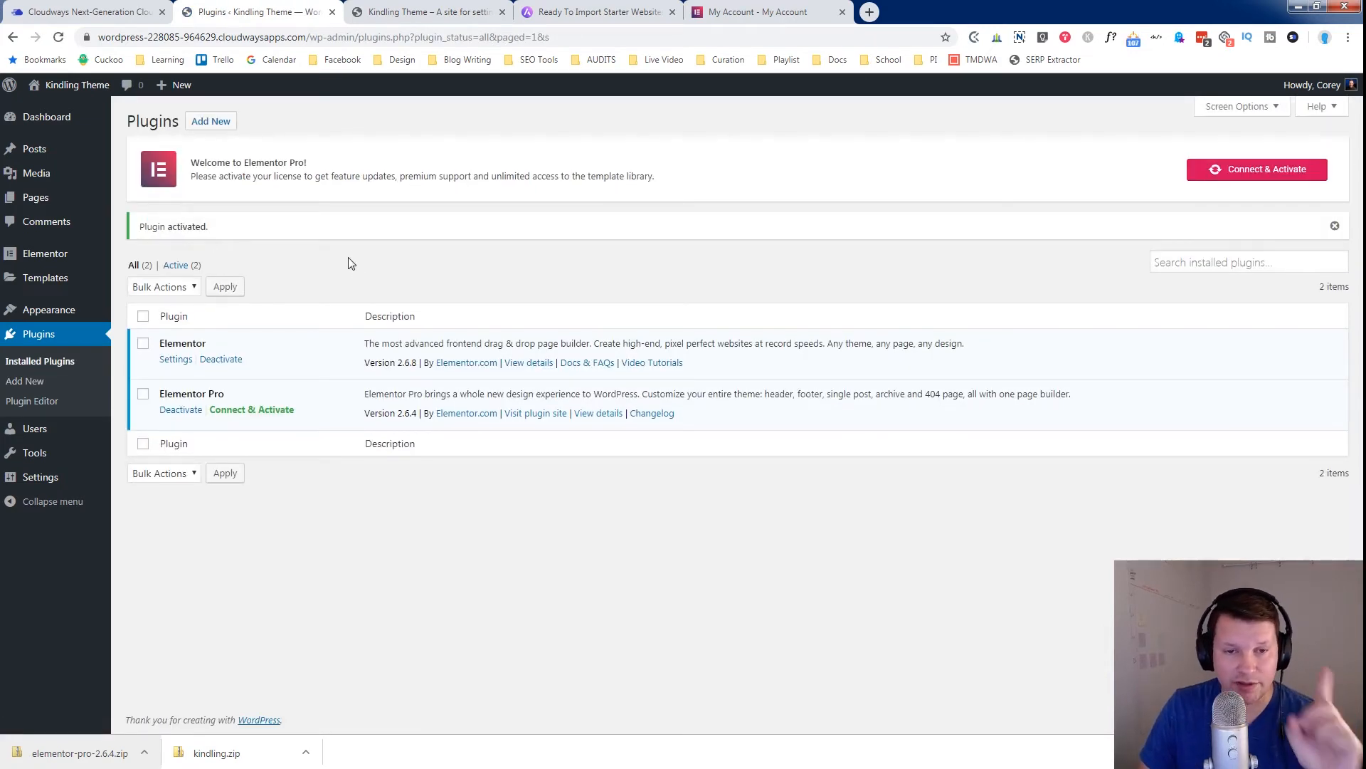
Step: Connect Elementor Pro to the Elementor account to activate its license, and dismiss the license notice on the WordPress dashboard
{"action": "left_click", "coordinate": [252, 412]}
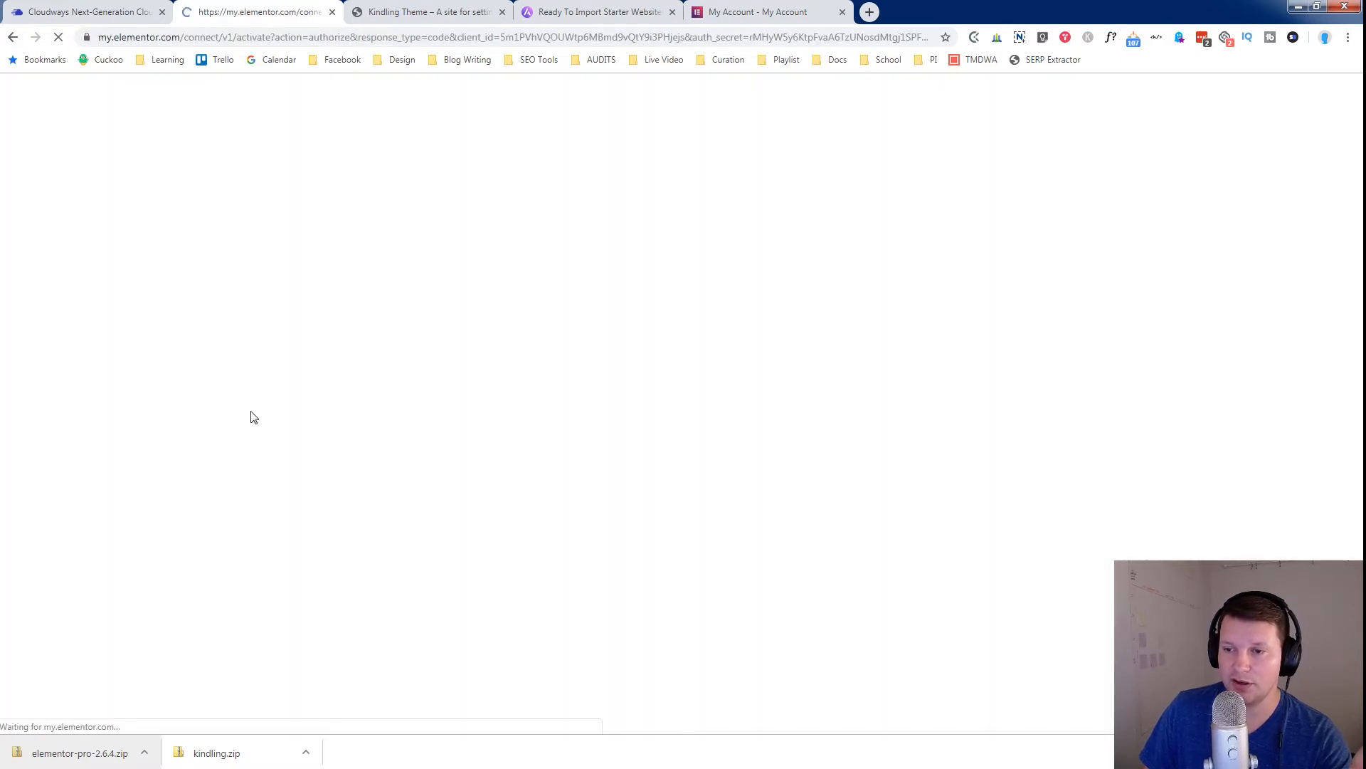
{"action": "left_click", "coordinate": [661, 472]}
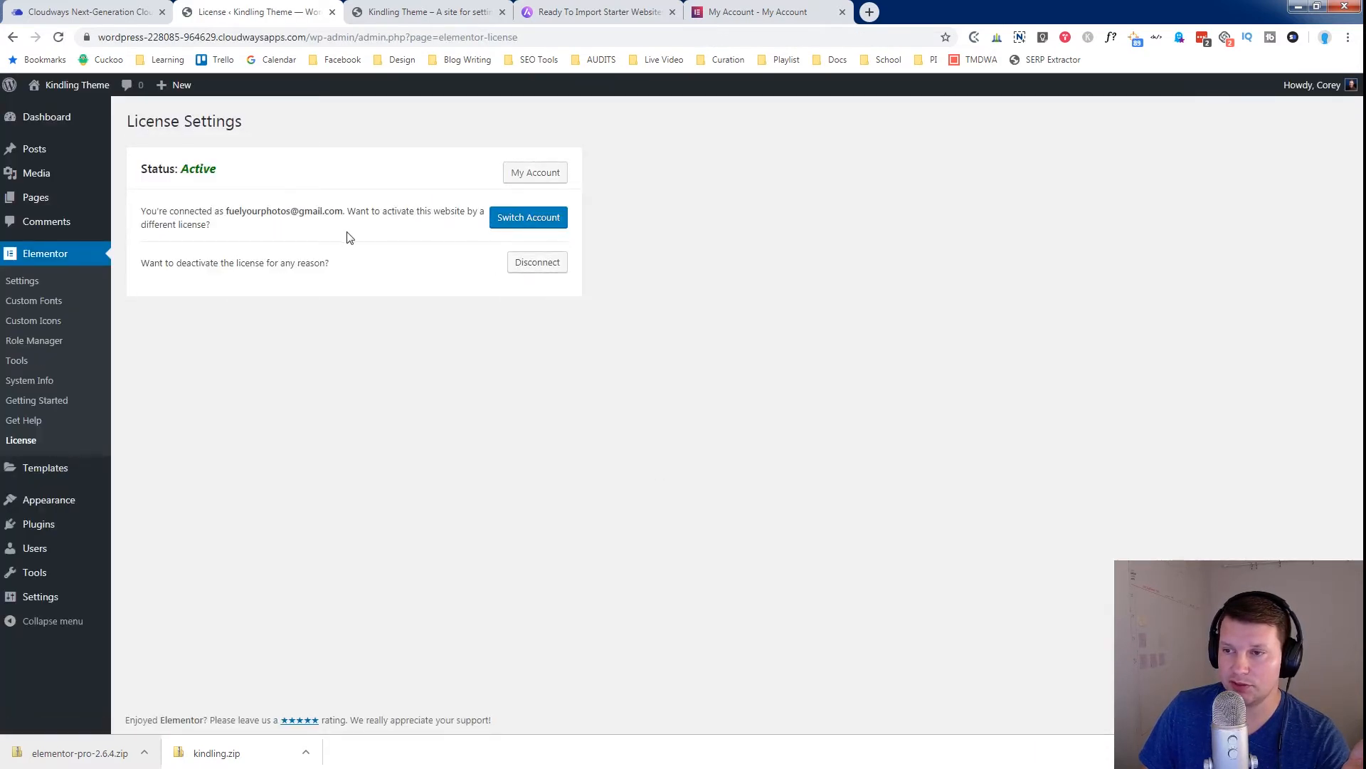
{"action": "left_click", "coordinate": [63, 120]}
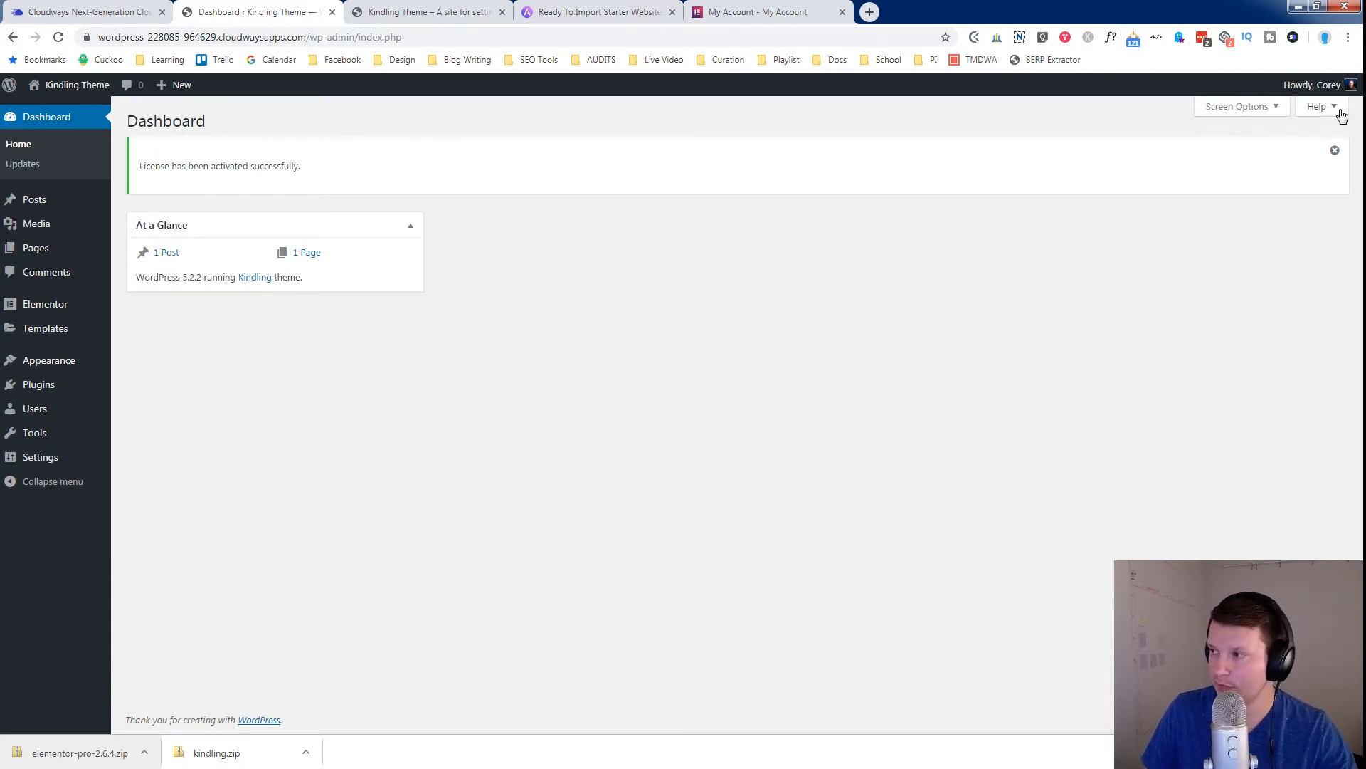
{"action": "left_click", "coordinate": [1336, 150]}
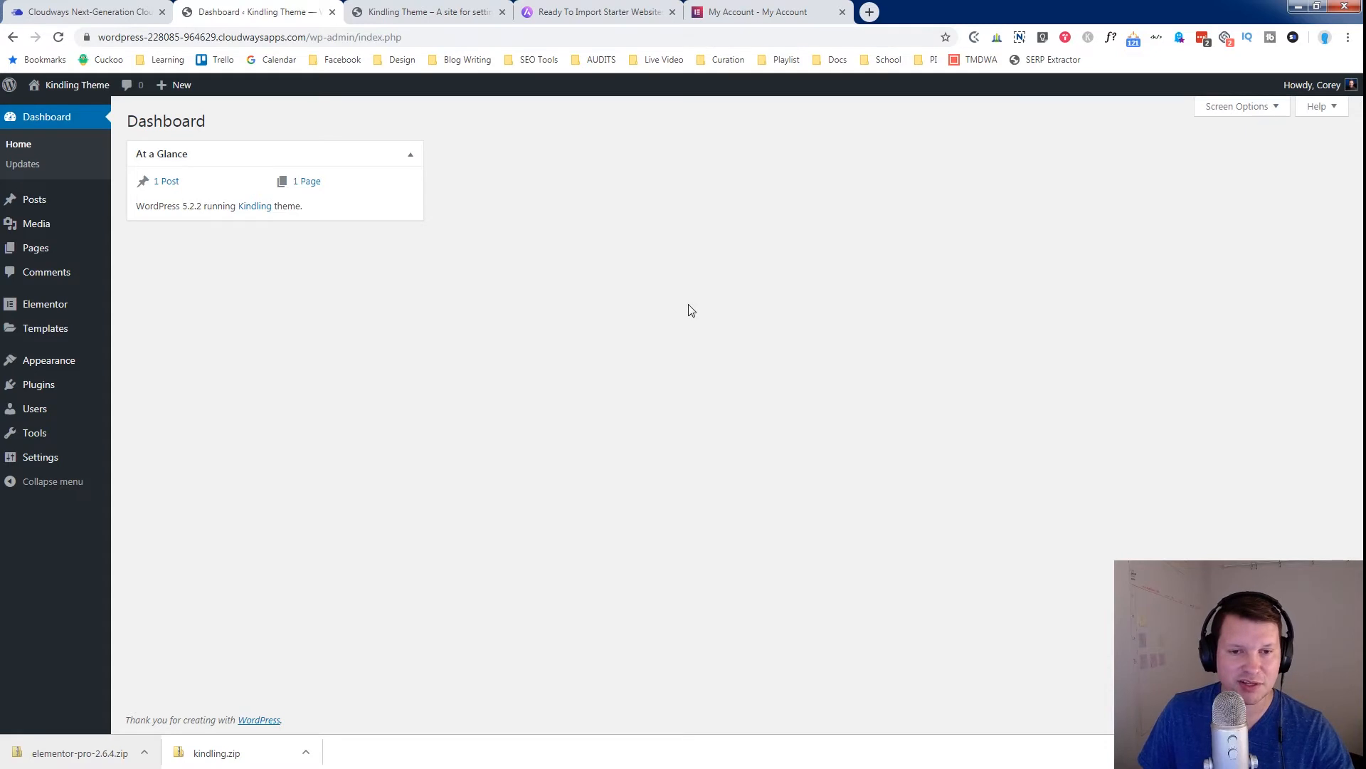
Step: Reload the live Kindling Theme site to check its home page with Elementor Pro active
{"action": "mouse_move", "coordinate": [63, 370]}
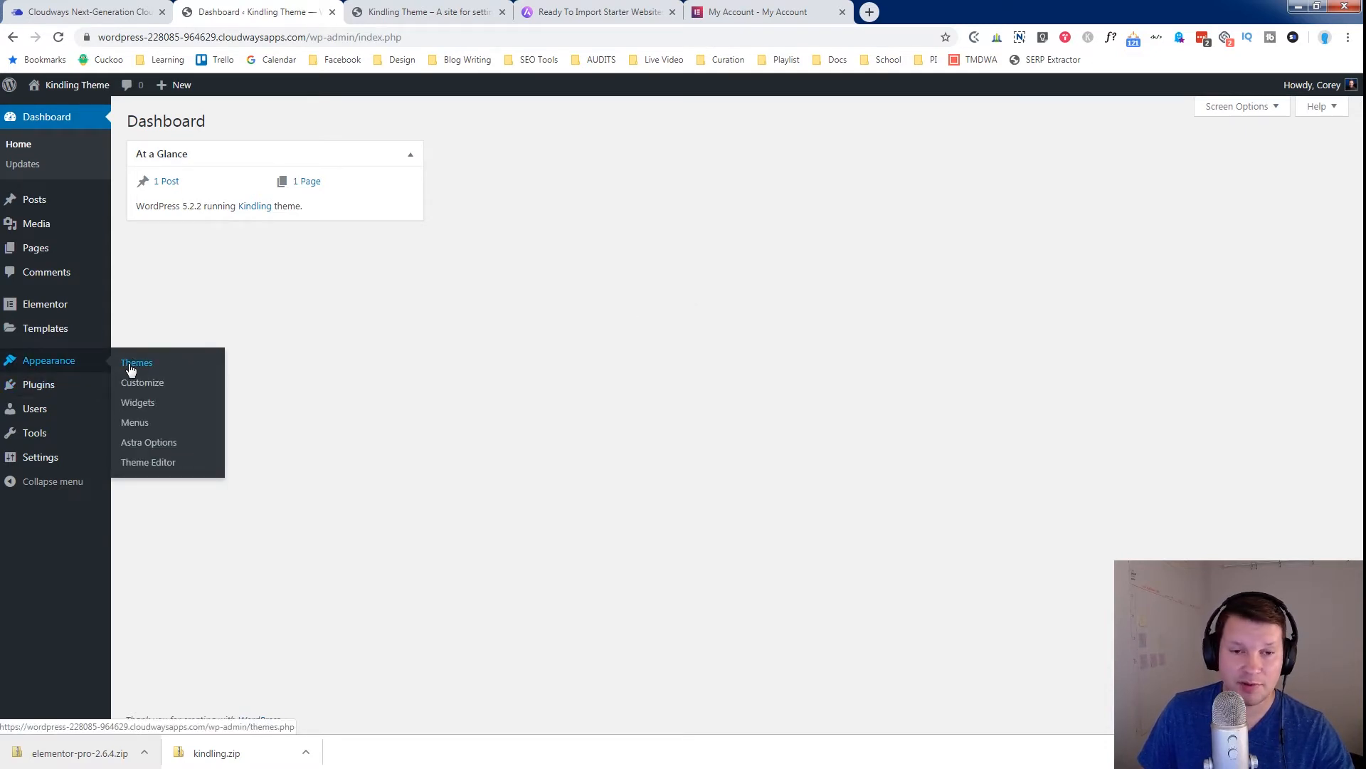
{"action": "mouse_move", "coordinate": [47, 313]}
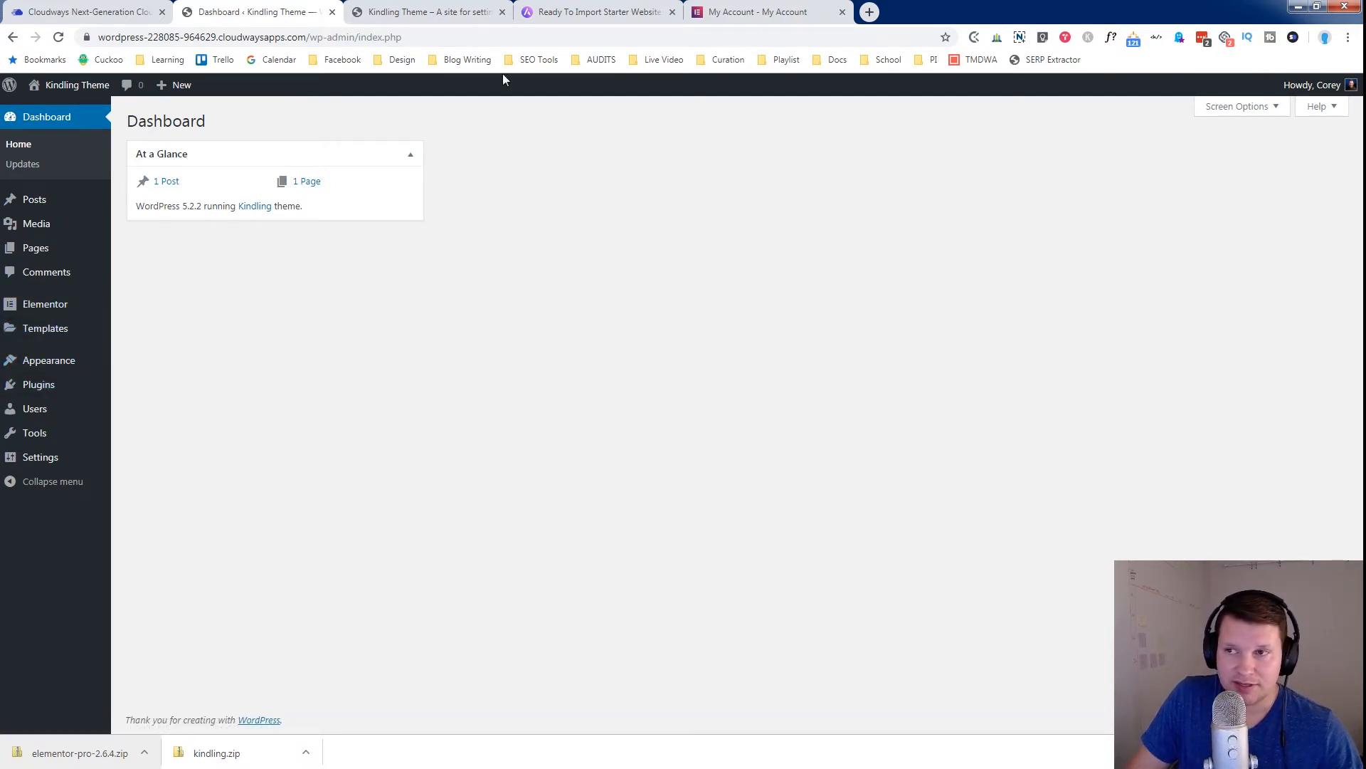
{"action": "left_click", "coordinate": [427, 12]}
{"action": "left_click", "coordinate": [57, 37]}
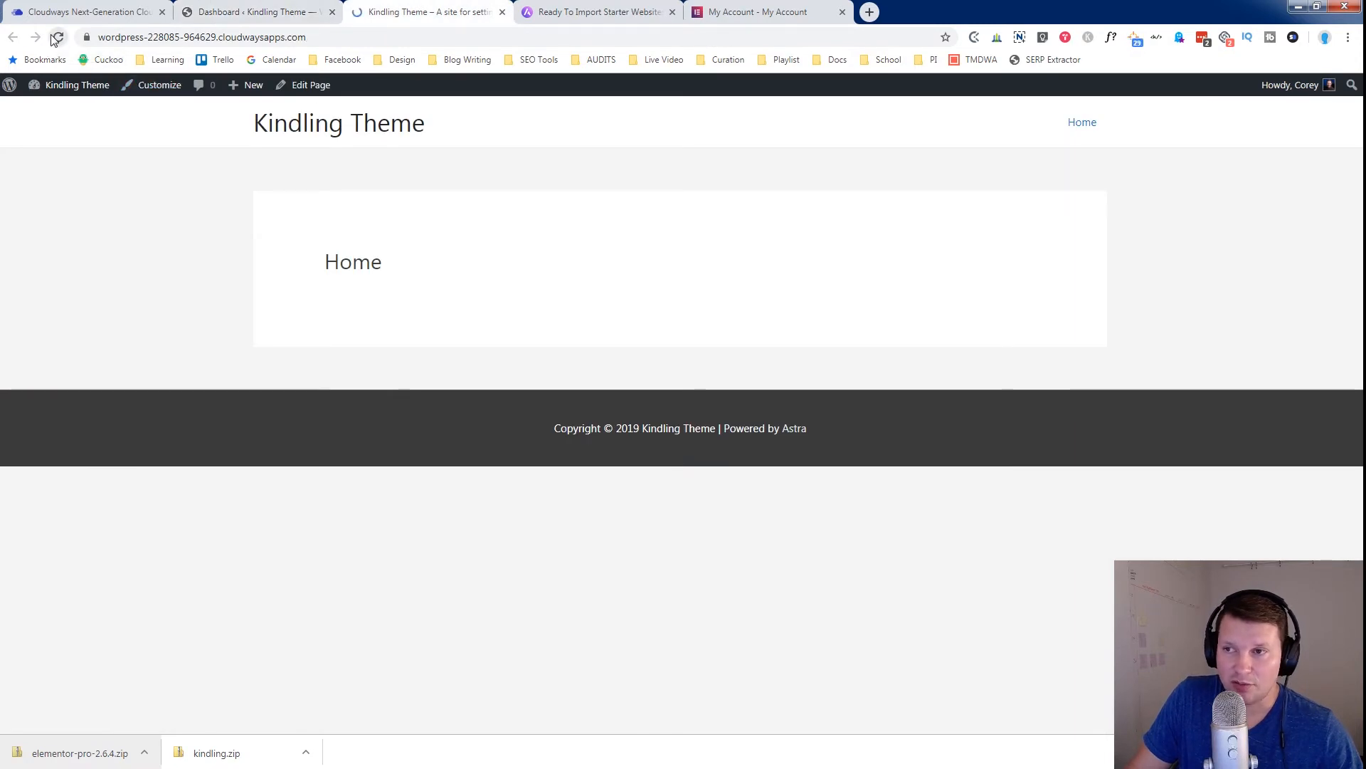
{"action": "left_click", "coordinate": [260, 12]}
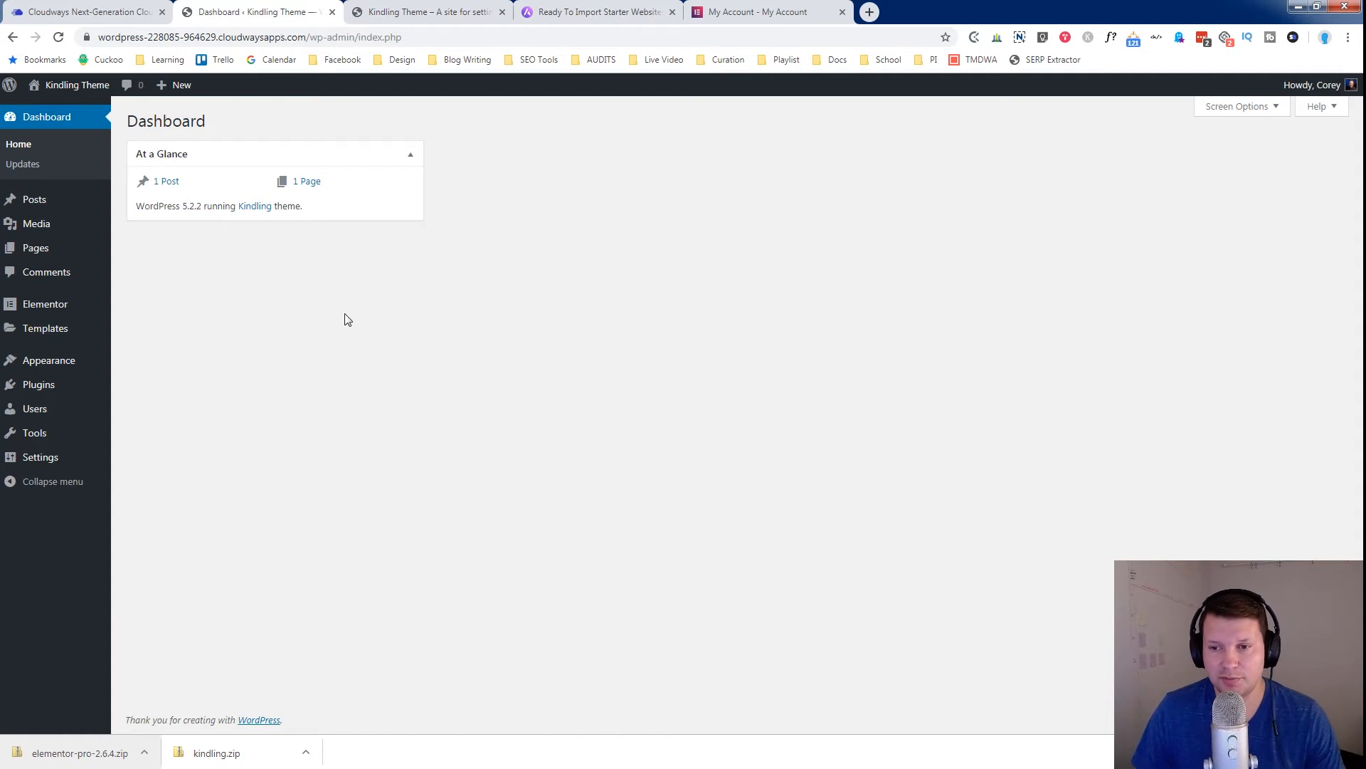
{"action": "left_click", "coordinate": [420, 12]}
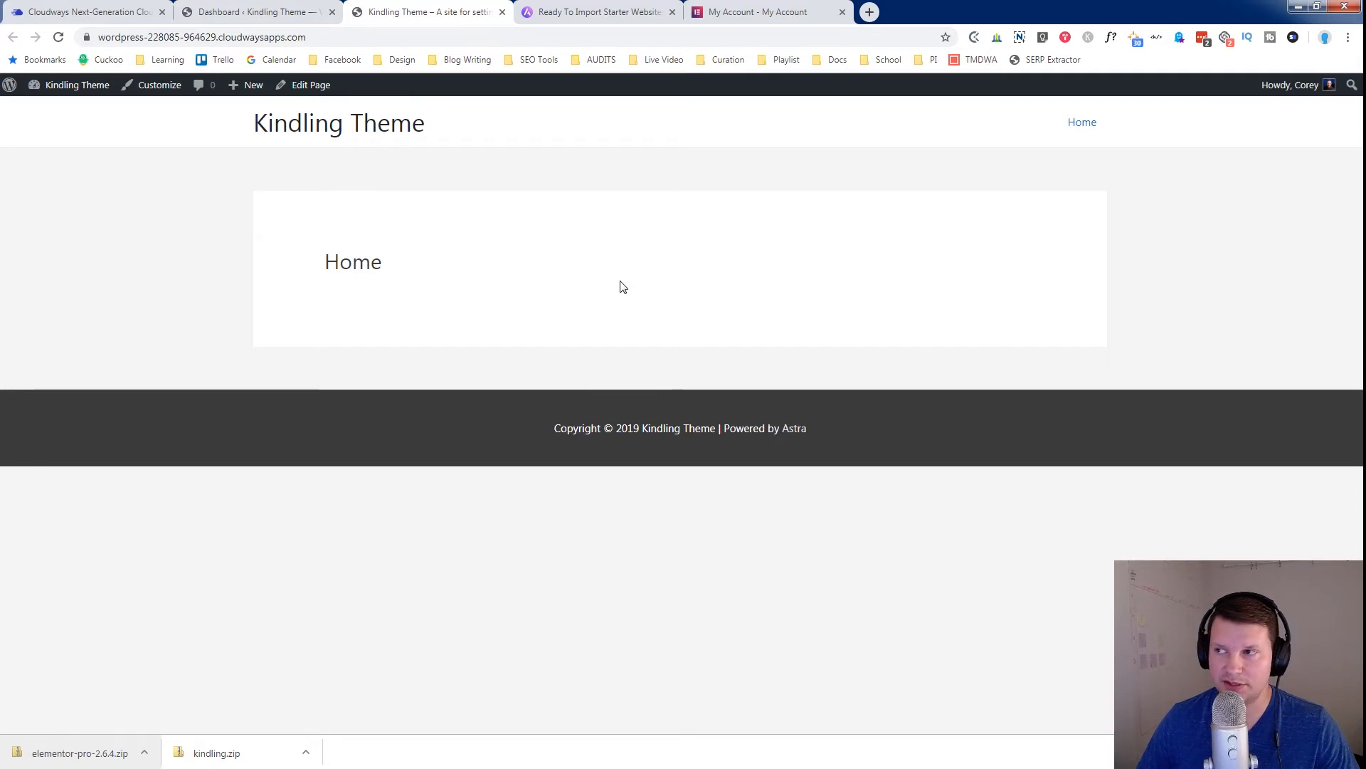
Step: Return to Astra's Ready To Import Starter Websites page and browse further through the Elementor designs
{"action": "left_click", "coordinate": [602, 12]}
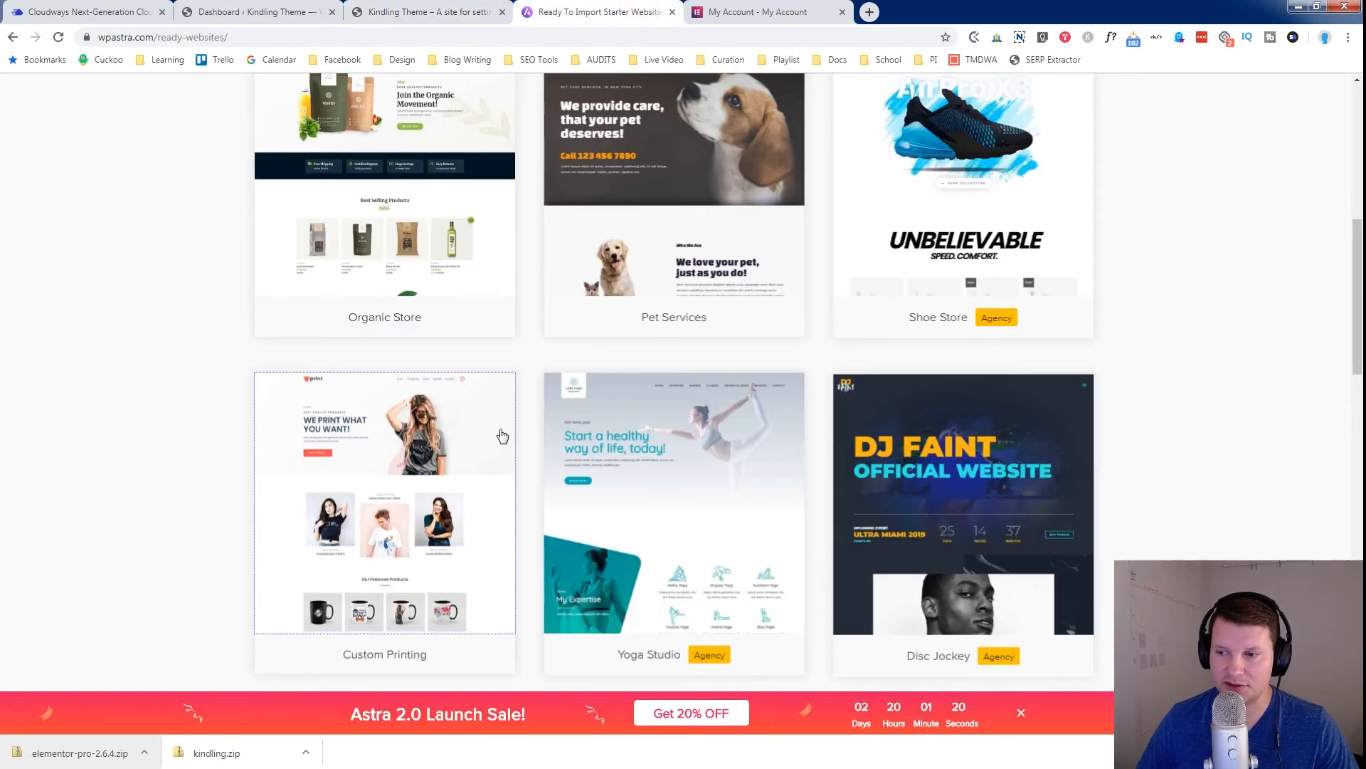
{"action": "scroll", "coordinate": [503, 435], "scroll_direction": "down", "scroll_amount": 6}
{"action": "scroll", "coordinate": [502, 436], "scroll_direction": "down", "scroll_amount": 1}
{"action": "scroll", "coordinate": [504, 433], "scroll_direction": "up", "scroll_amount": 15}
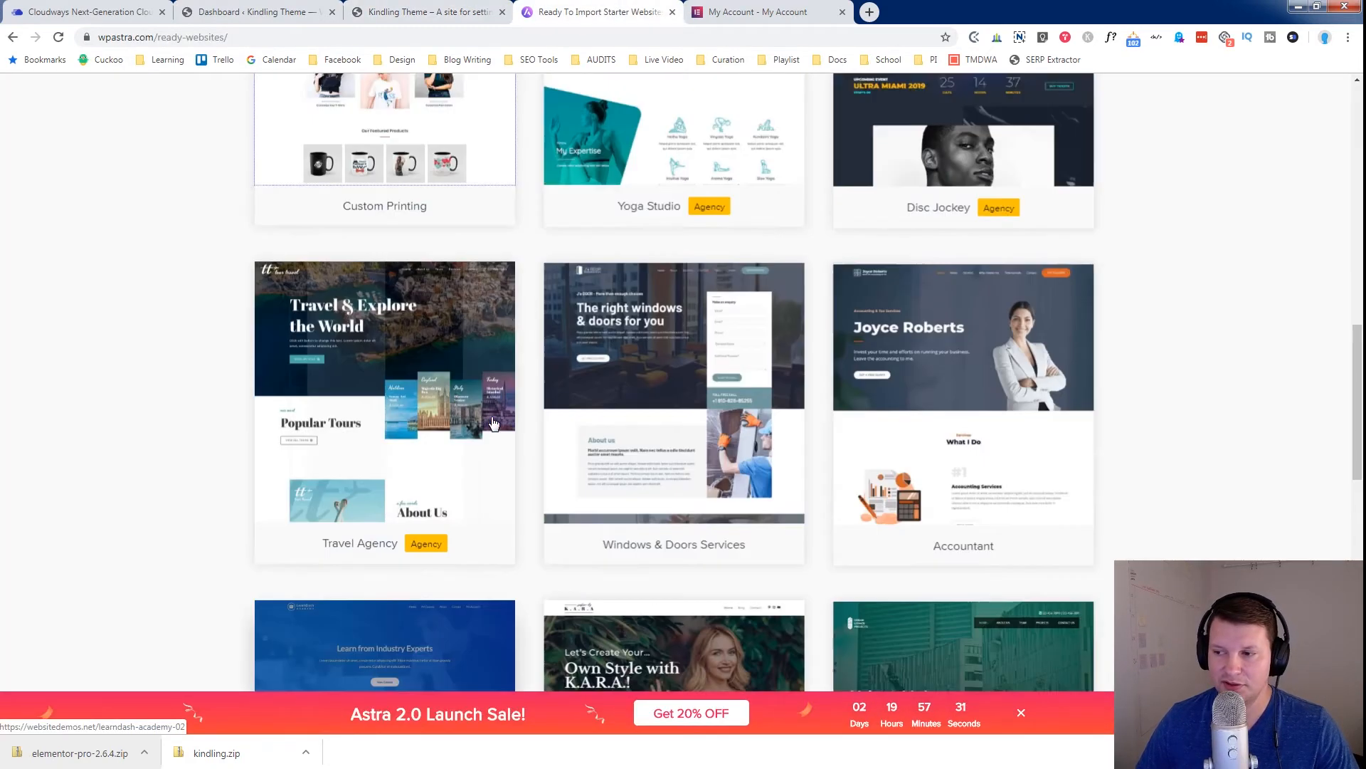
Step: Look further through the Elementor designs on Astra's Ready To Import Websites page
{"action": "scroll", "coordinate": [494, 422], "scroll_direction": "down", "scroll_amount": 4}
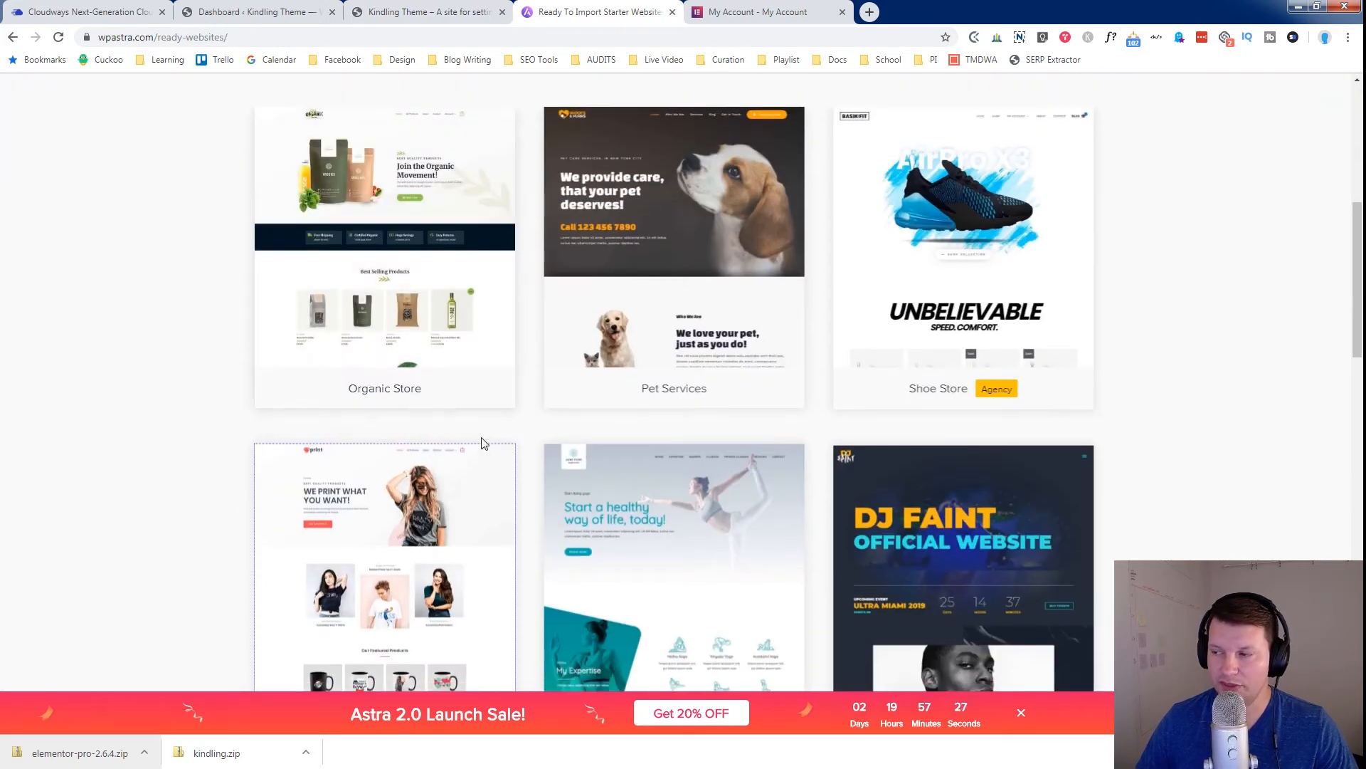
{"action": "scroll", "coordinate": [481, 443], "scroll_direction": "down", "scroll_amount": 20}
{"action": "scroll", "coordinate": [481, 443], "scroll_direction": "down", "scroll_amount": 3}
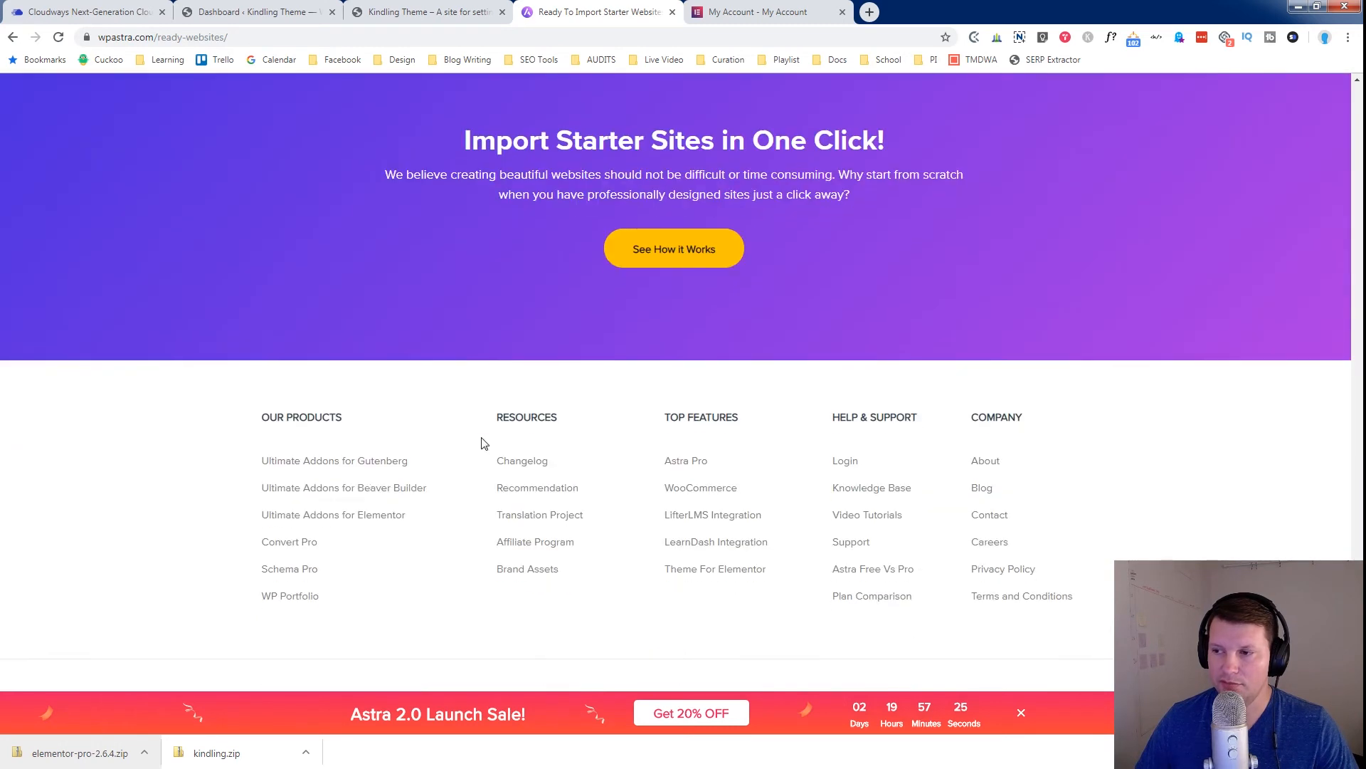
{"action": "scroll", "coordinate": [481, 443], "scroll_direction": "up", "scroll_amount": 15}
{"action": "scroll", "coordinate": [481, 442], "scroll_direction": "up", "scroll_amount": 12}
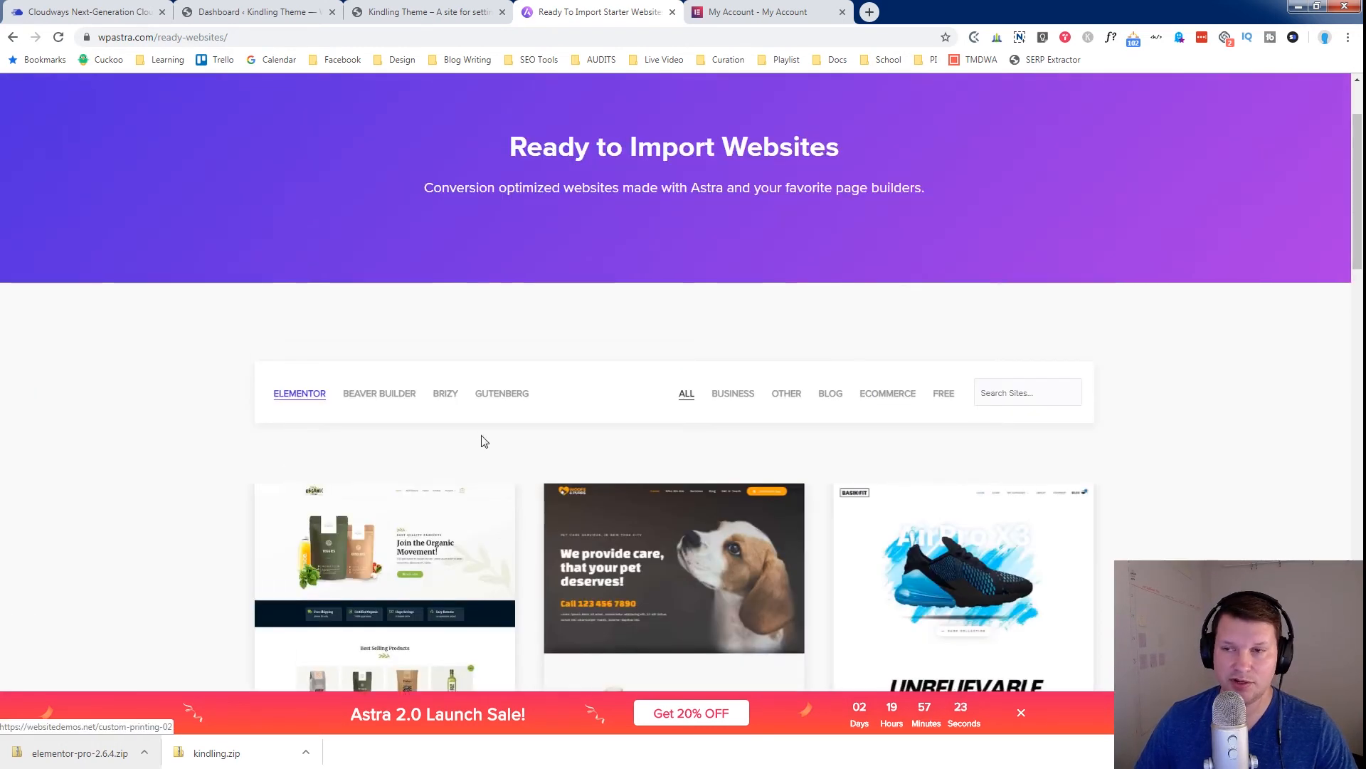
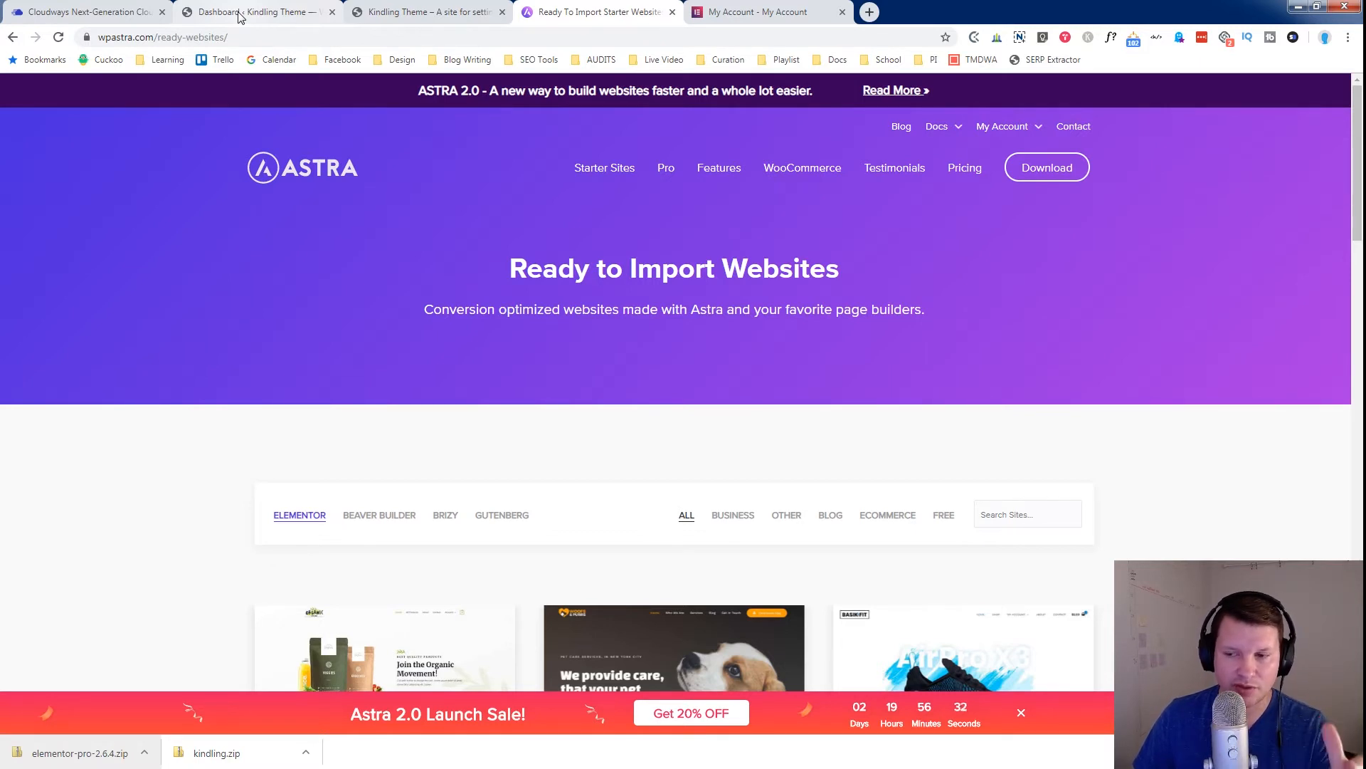
{"action": "scroll", "coordinate": [449, 152], "scroll_direction": "down", "scroll_amount": 7}
{"action": "scroll", "coordinate": [639, 453], "scroll_direction": "down", "scroll_amount": 20}
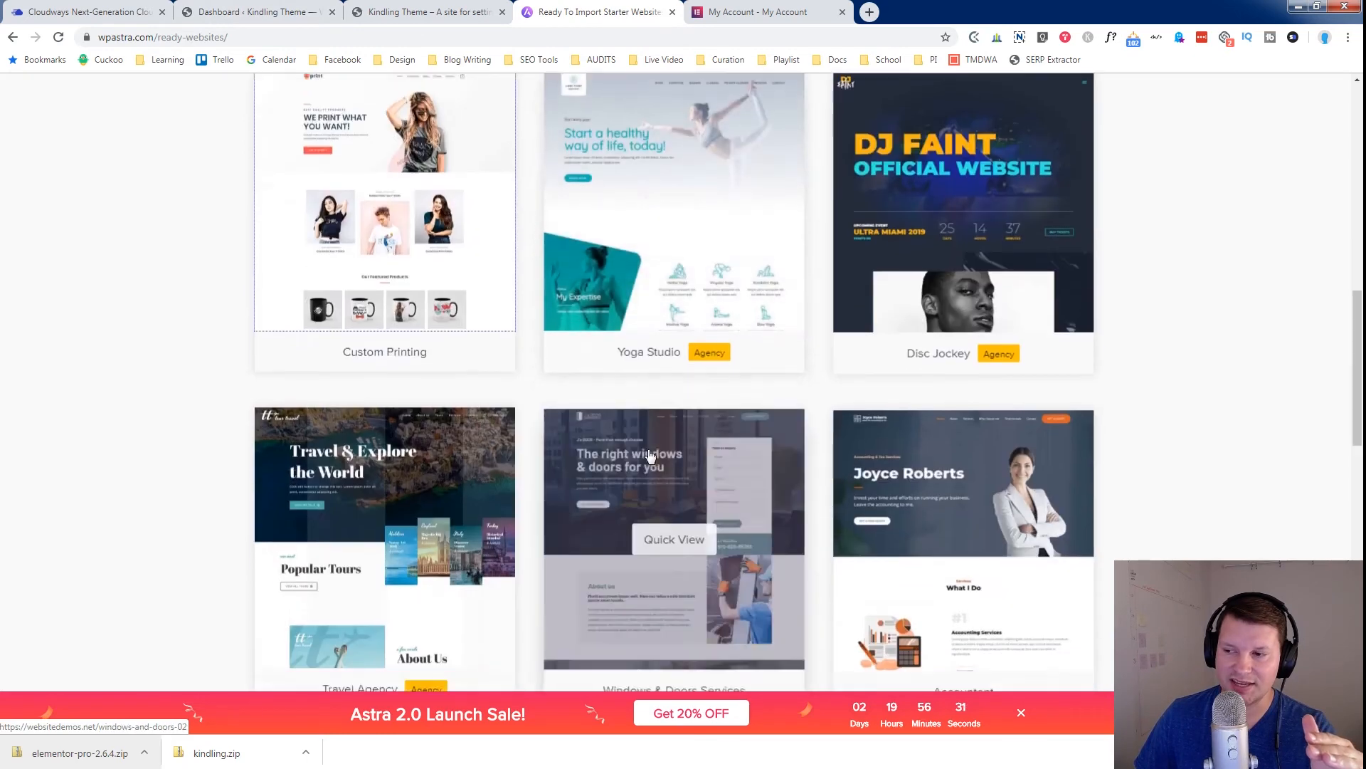
{"action": "scroll", "coordinate": [640, 452], "scroll_direction": "up", "scroll_amount": 20}
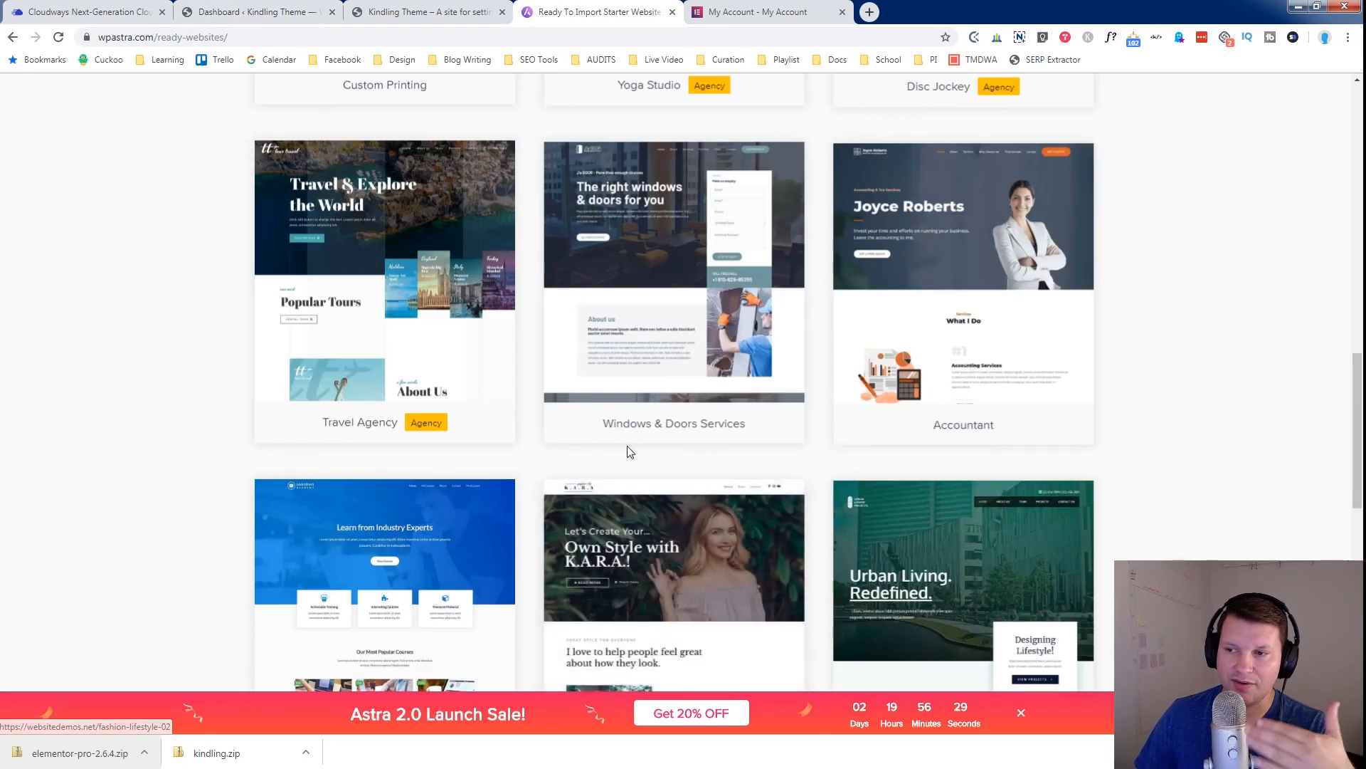
{"action": "scroll", "coordinate": [630, 452], "scroll_direction": "down", "scroll_amount": 9}
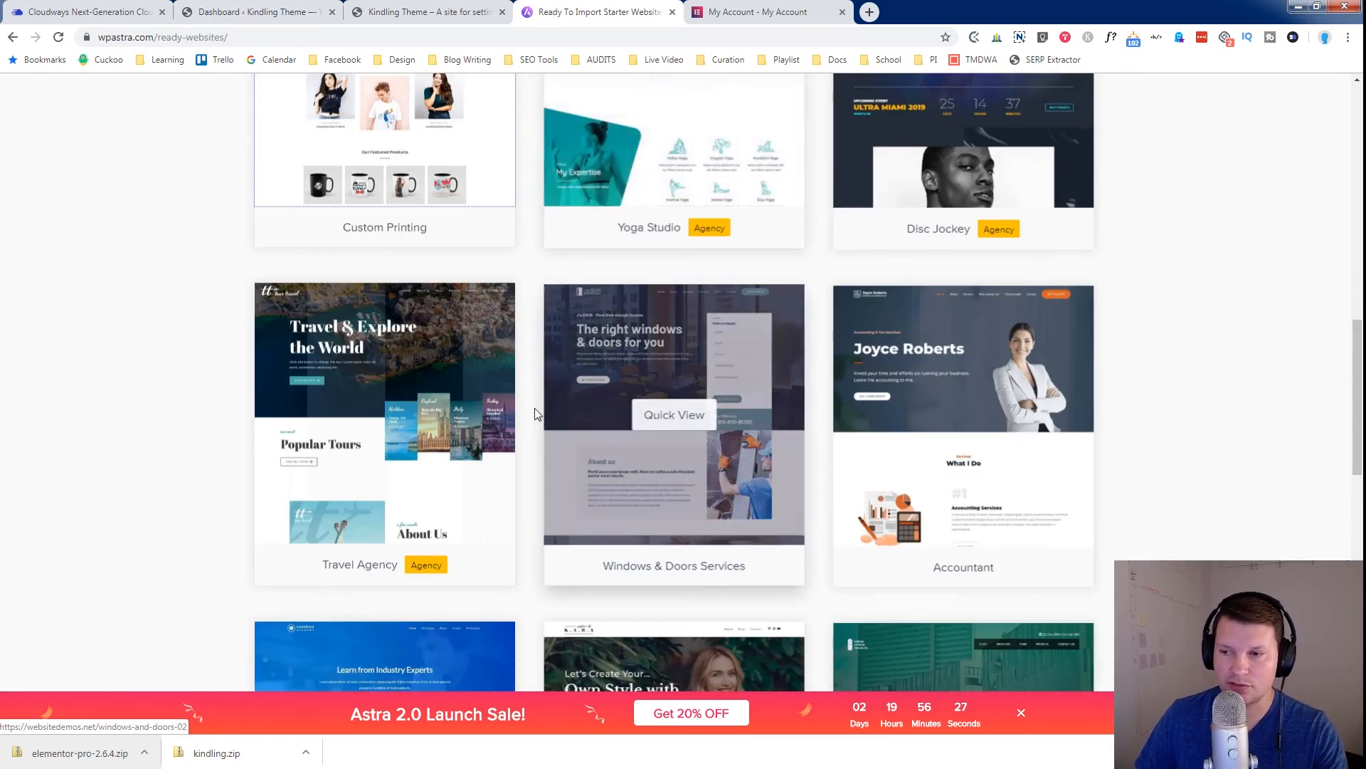
Step: Open the Travel Agency starter site demo and look through its home page sections
{"action": "left_click", "coordinate": [371, 387]}
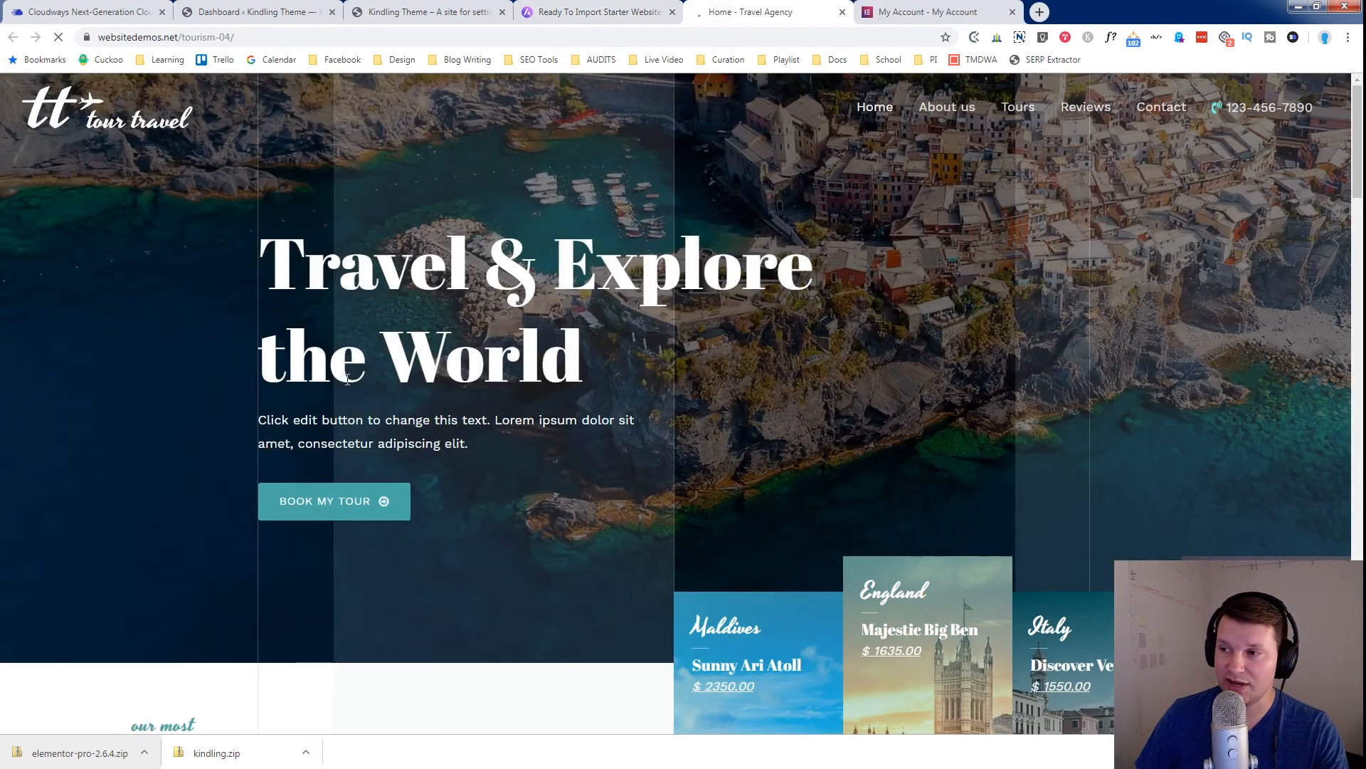
{"action": "scroll", "coordinate": [348, 383], "scroll_direction": "down", "scroll_amount": 5}
{"action": "scroll", "coordinate": [346, 384], "scroll_direction": "down", "scroll_amount": 18}
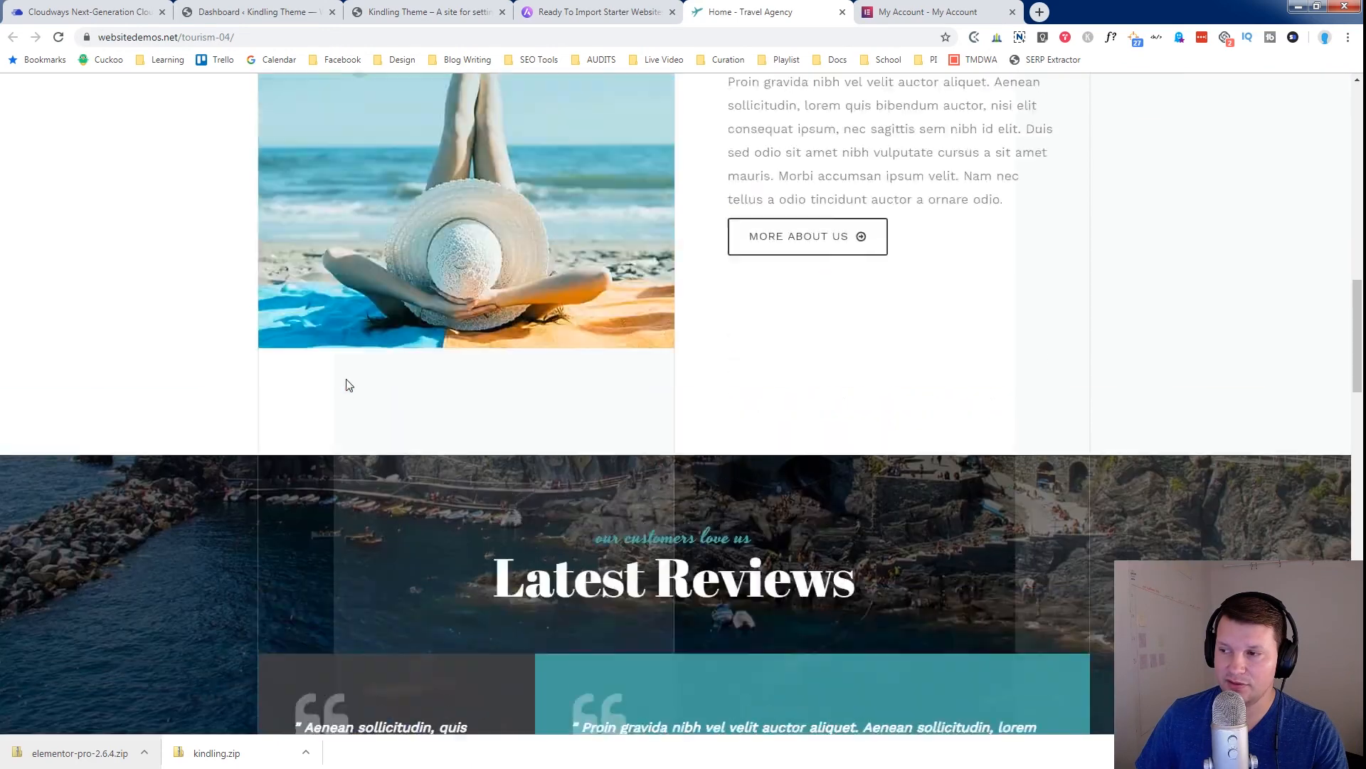
{"action": "scroll", "coordinate": [348, 382], "scroll_direction": "down", "scroll_amount": 18}
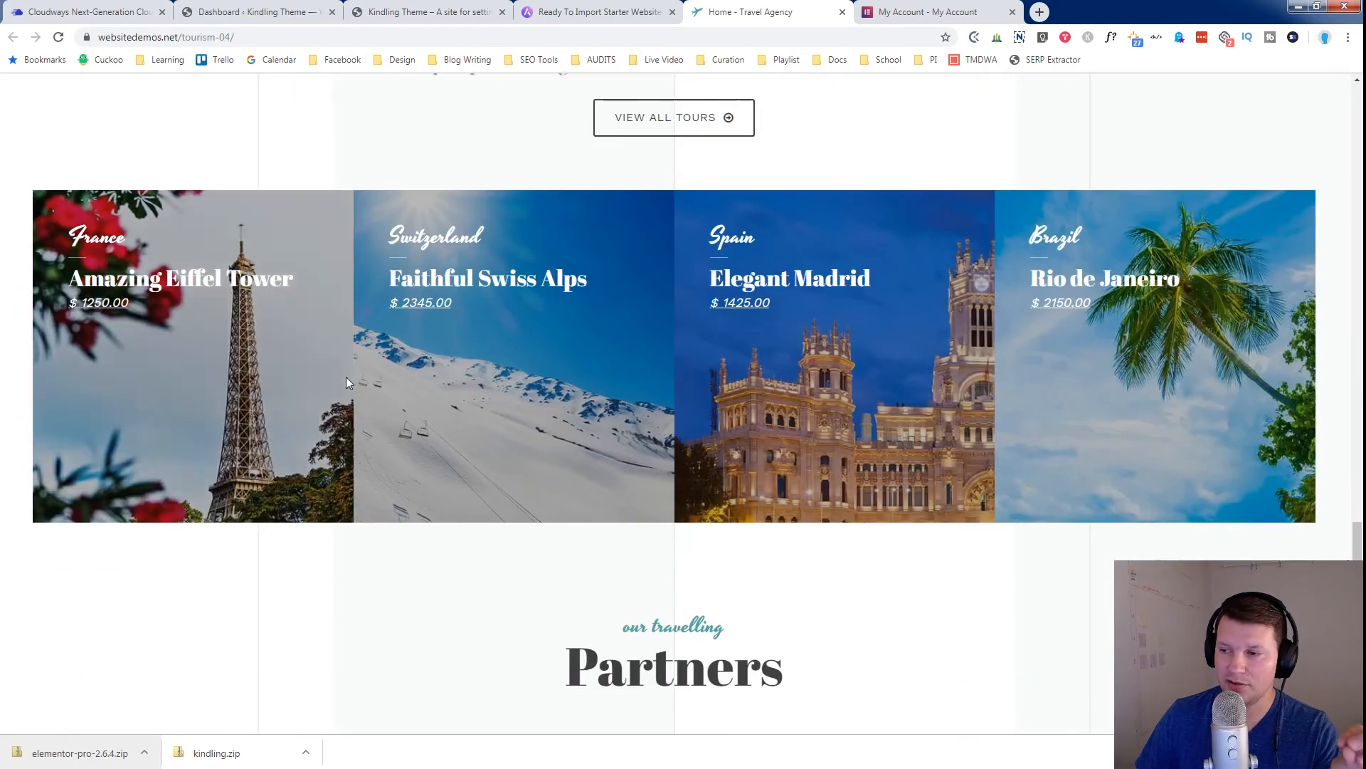
{"action": "scroll", "coordinate": [346, 382], "scroll_direction": "up", "scroll_amount": 20}
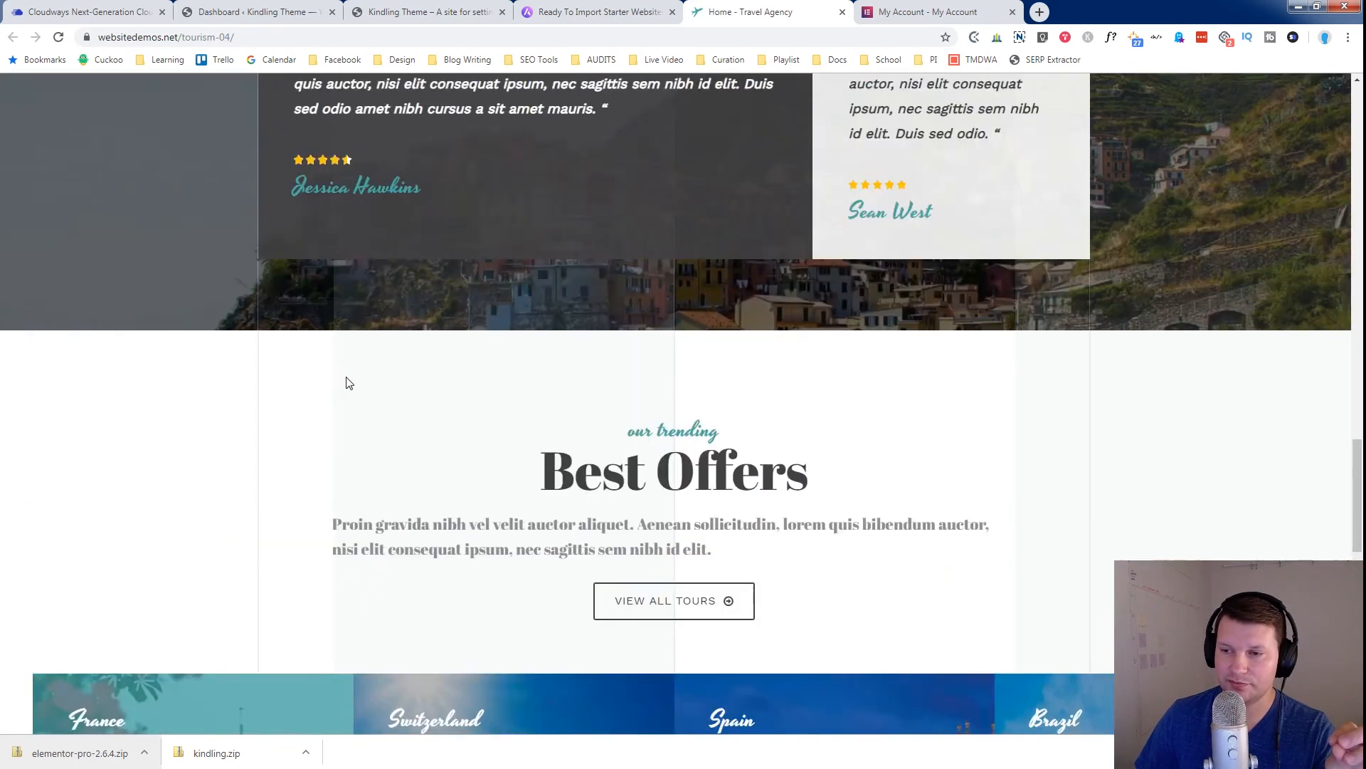
{"action": "scroll", "coordinate": [349, 382], "scroll_direction": "up", "scroll_amount": 6}
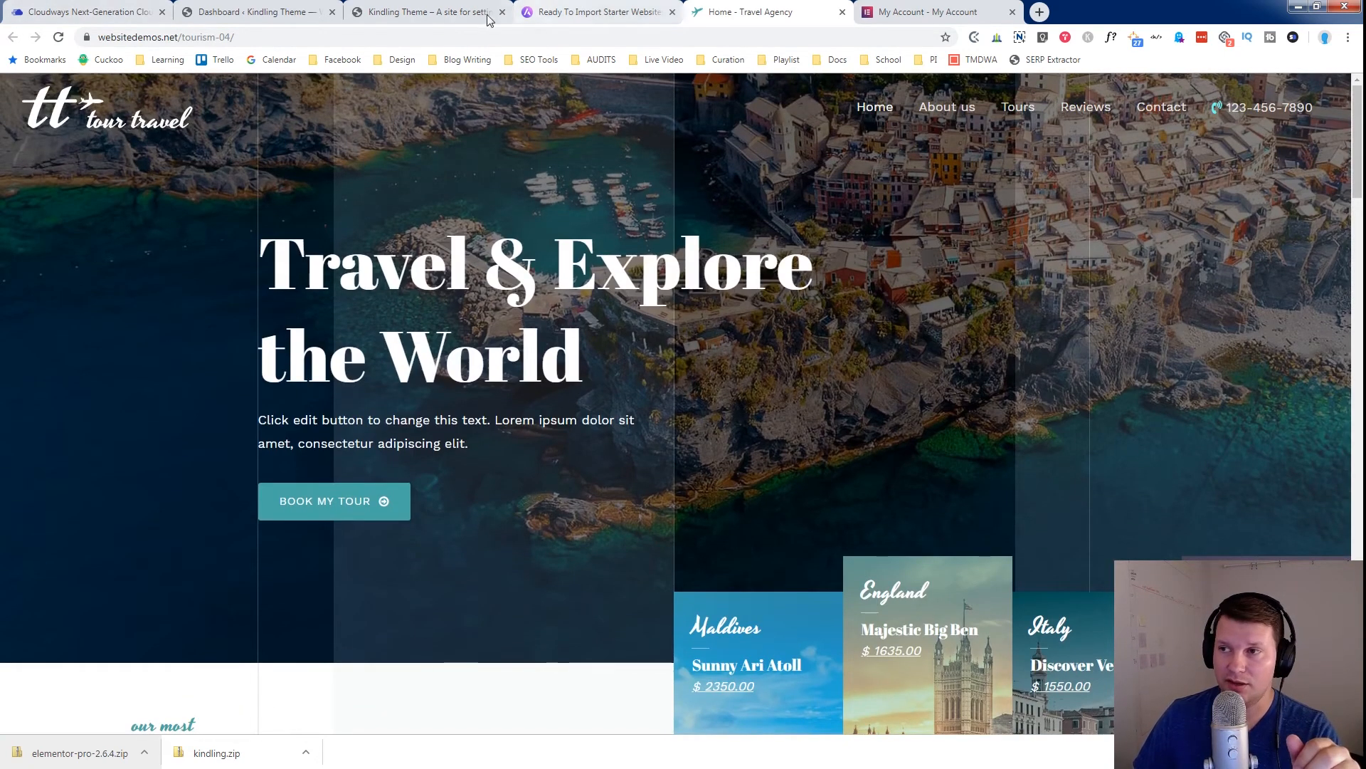
Step: Check the live Kindling Theme site, and open the Elementor saved templates list in the WordPress admin
{"action": "left_click", "coordinate": [242, 12]}
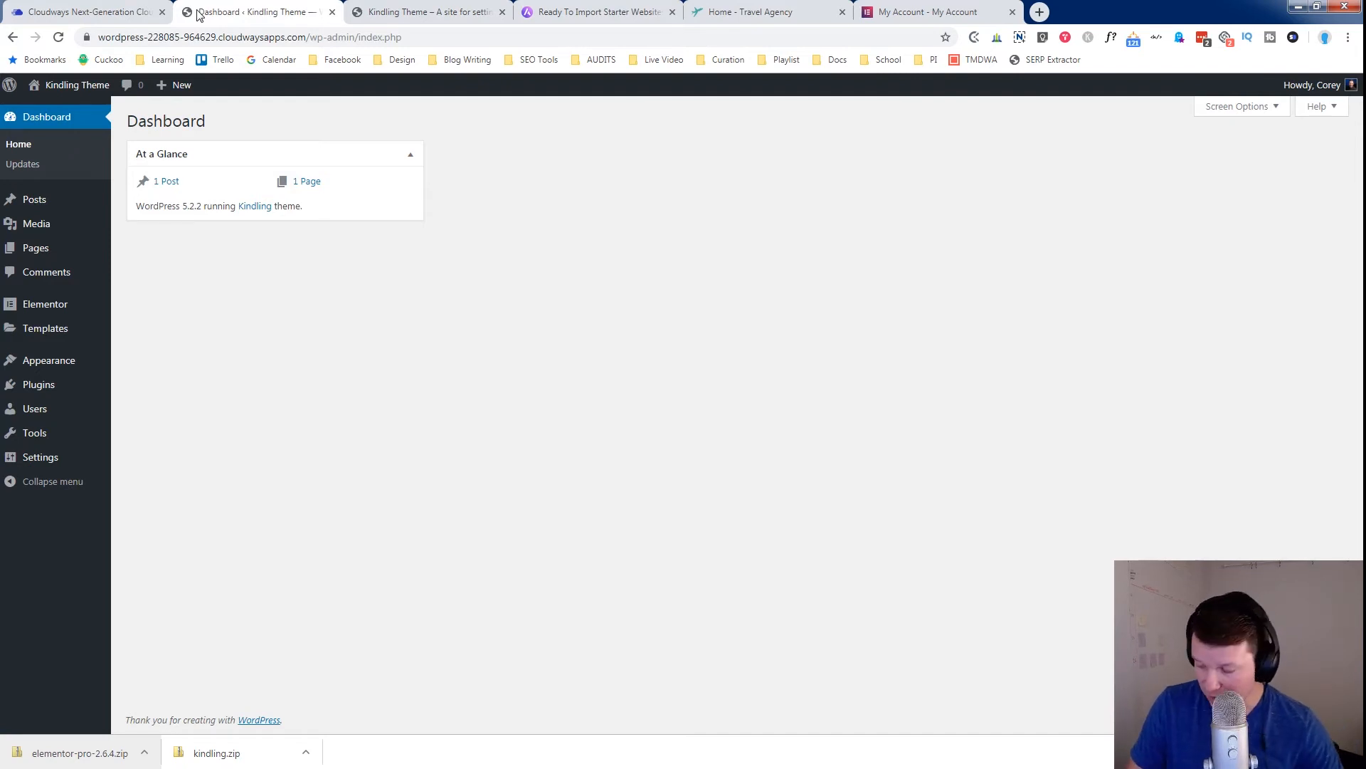
{"action": "left_click", "coordinate": [422, 7]}
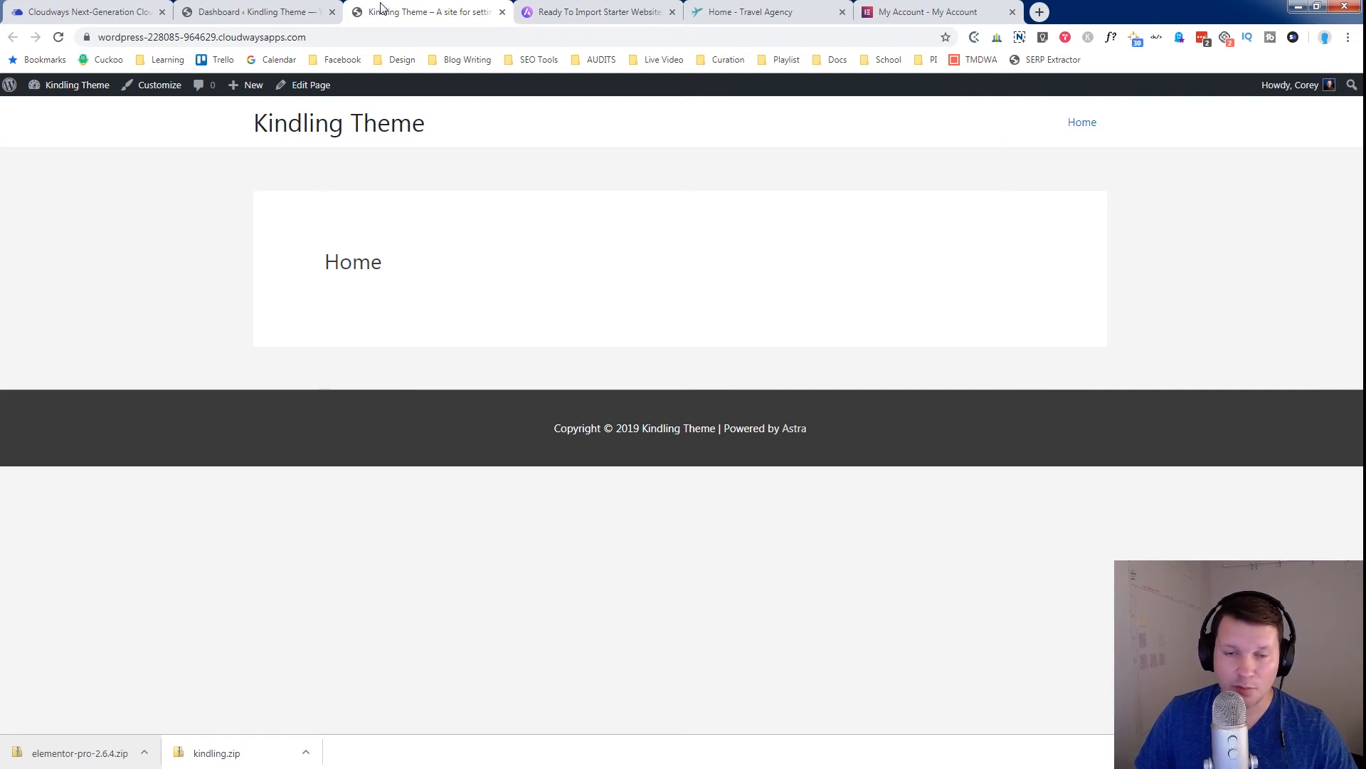
{"action": "left_click", "coordinate": [279, 9]}
{"action": "mouse_move", "coordinate": [52, 327]}
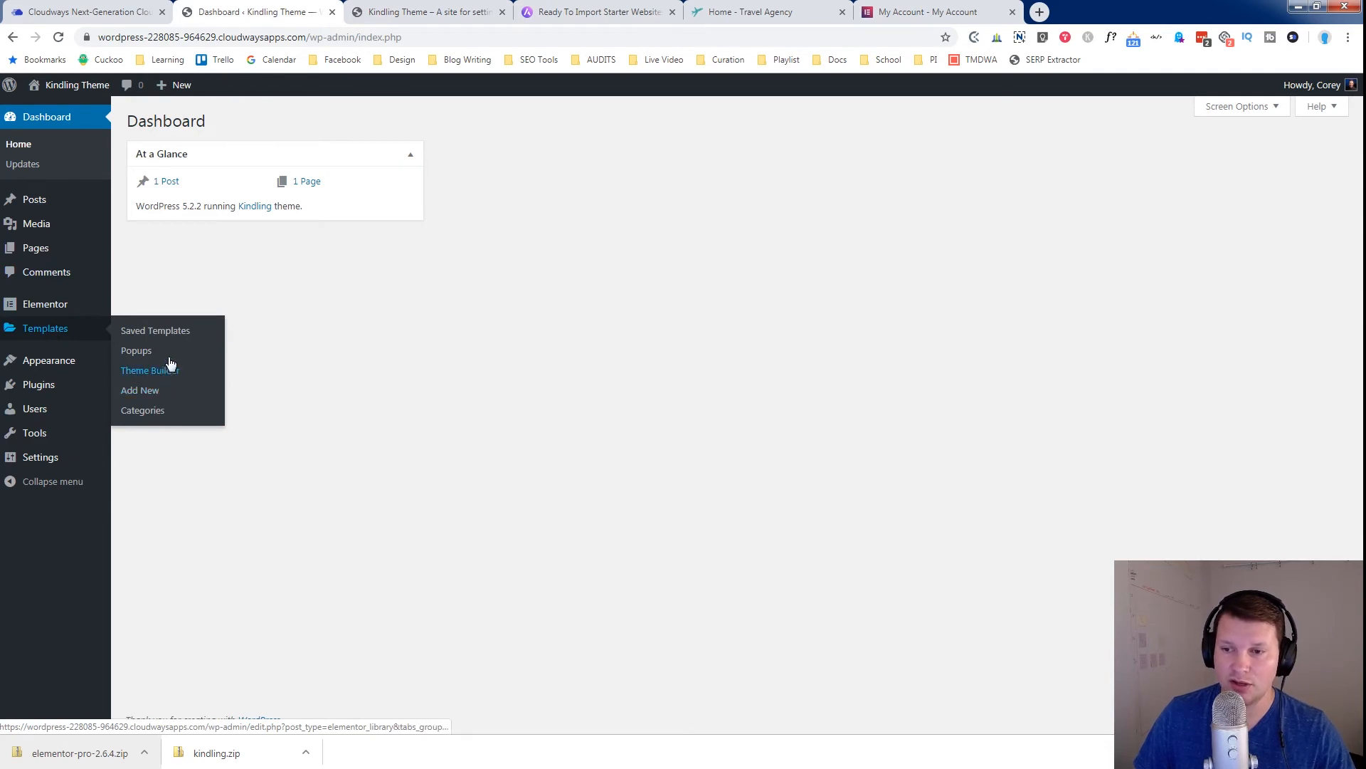
{"action": "left_click", "coordinate": [168, 331]}
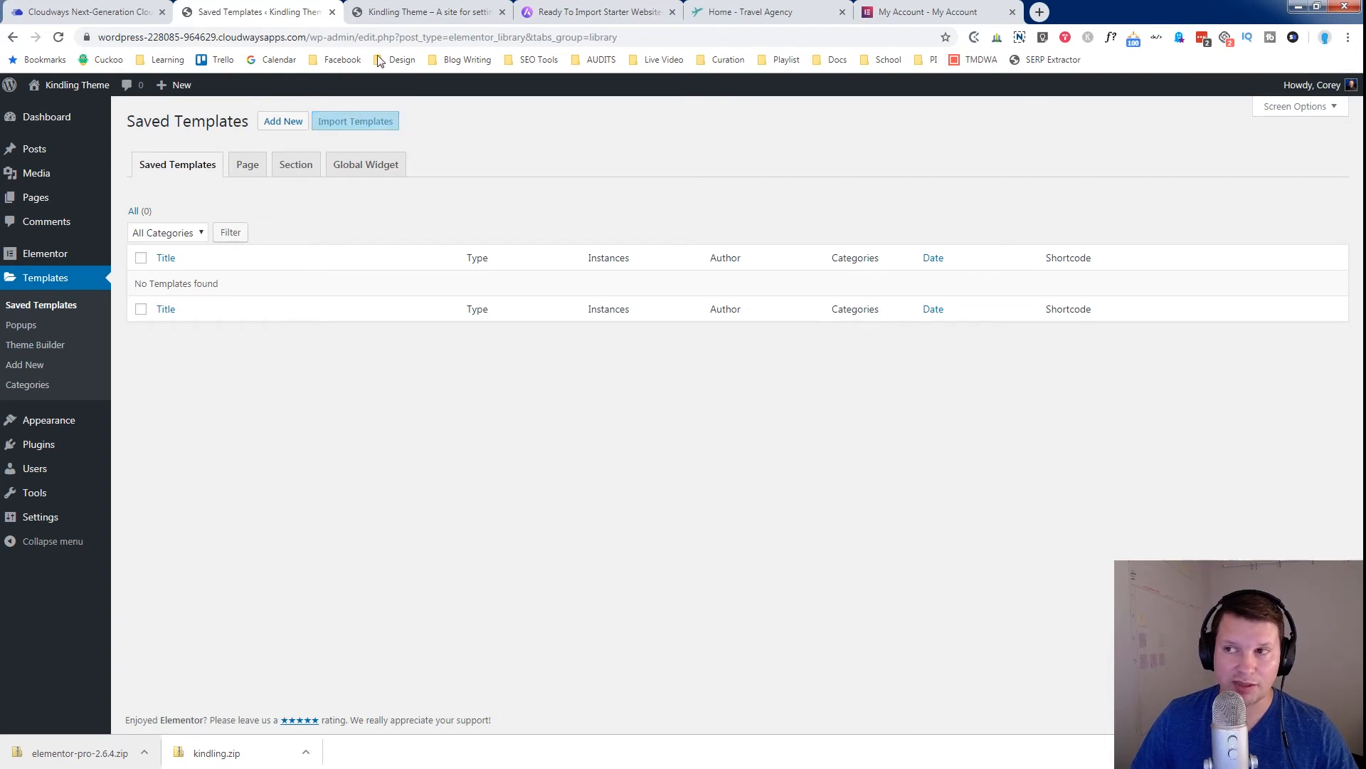
Step: Open GTmetrix and Google PageSpeed Insights in separate new browser tabs, and return to the live Kindling Theme site
{"action": "left_click", "coordinate": [442, 11]}
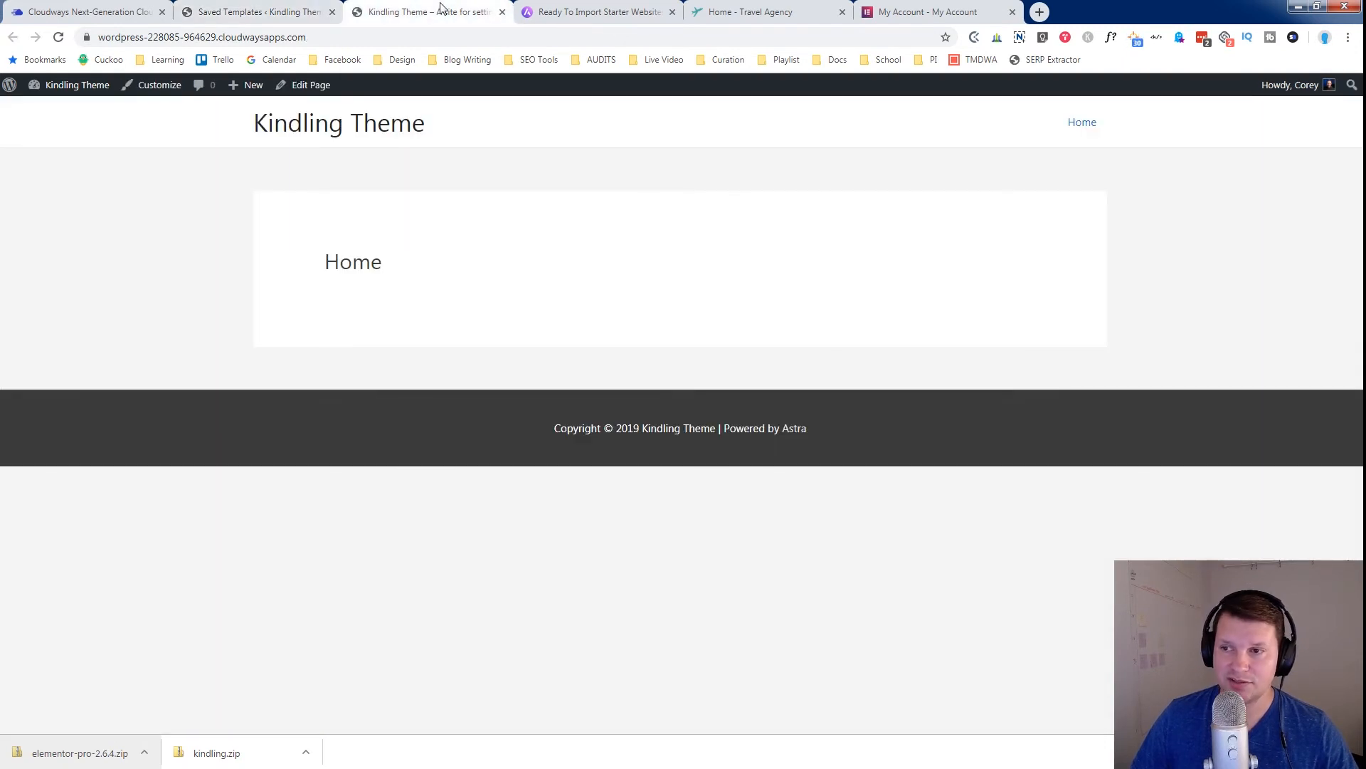
{"action": "left_click", "coordinate": [1040, 12]}
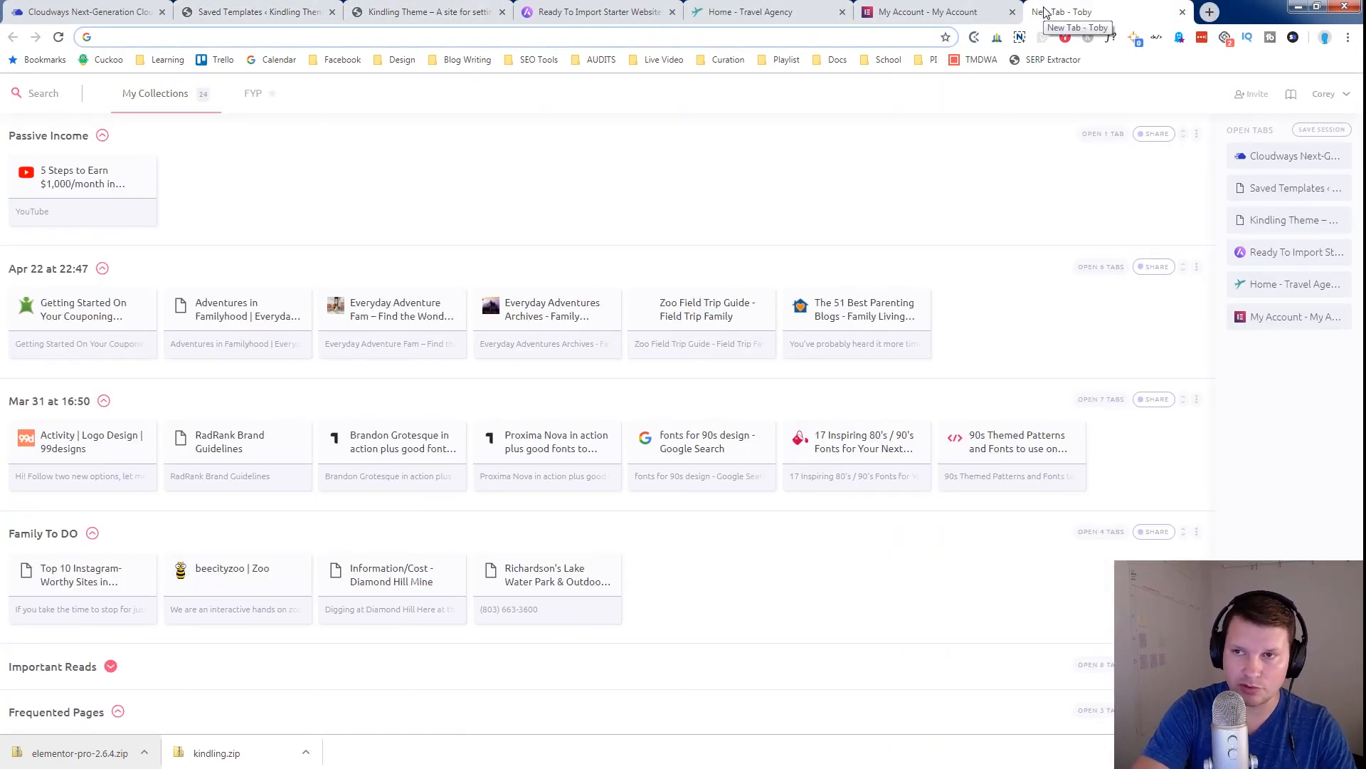
{"action": "type", "text": "gtm"}
{"action": "key", "text": "Return"}
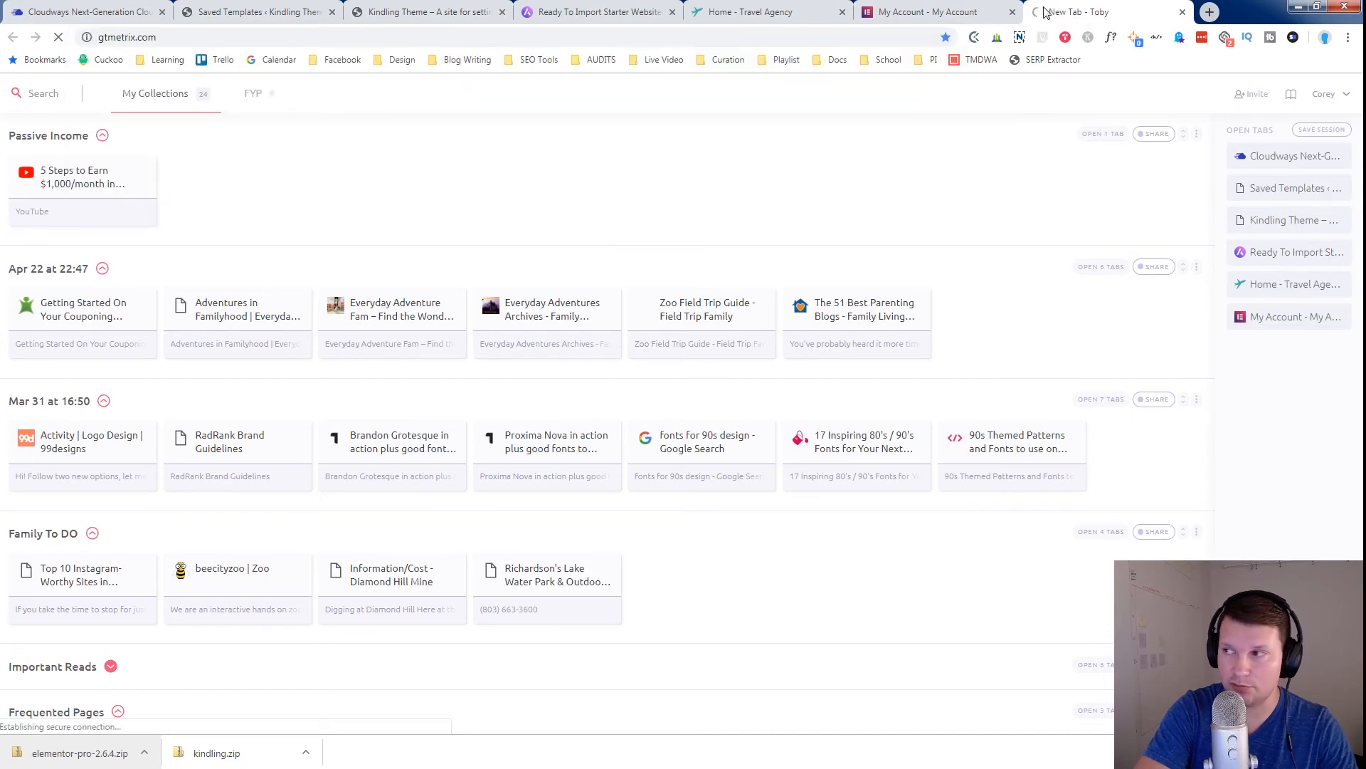
{"action": "left_click", "coordinate": [1209, 12]}
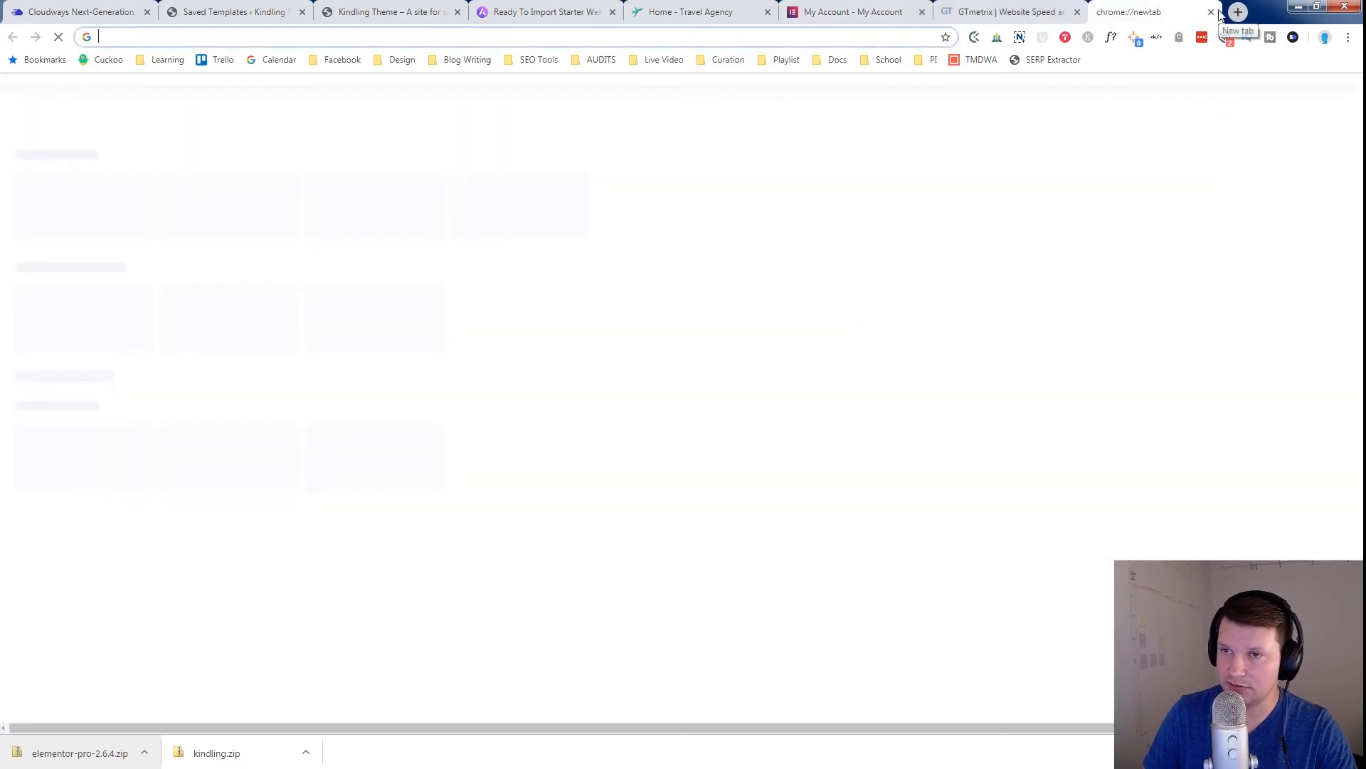
{"action": "type", "text": "page"}
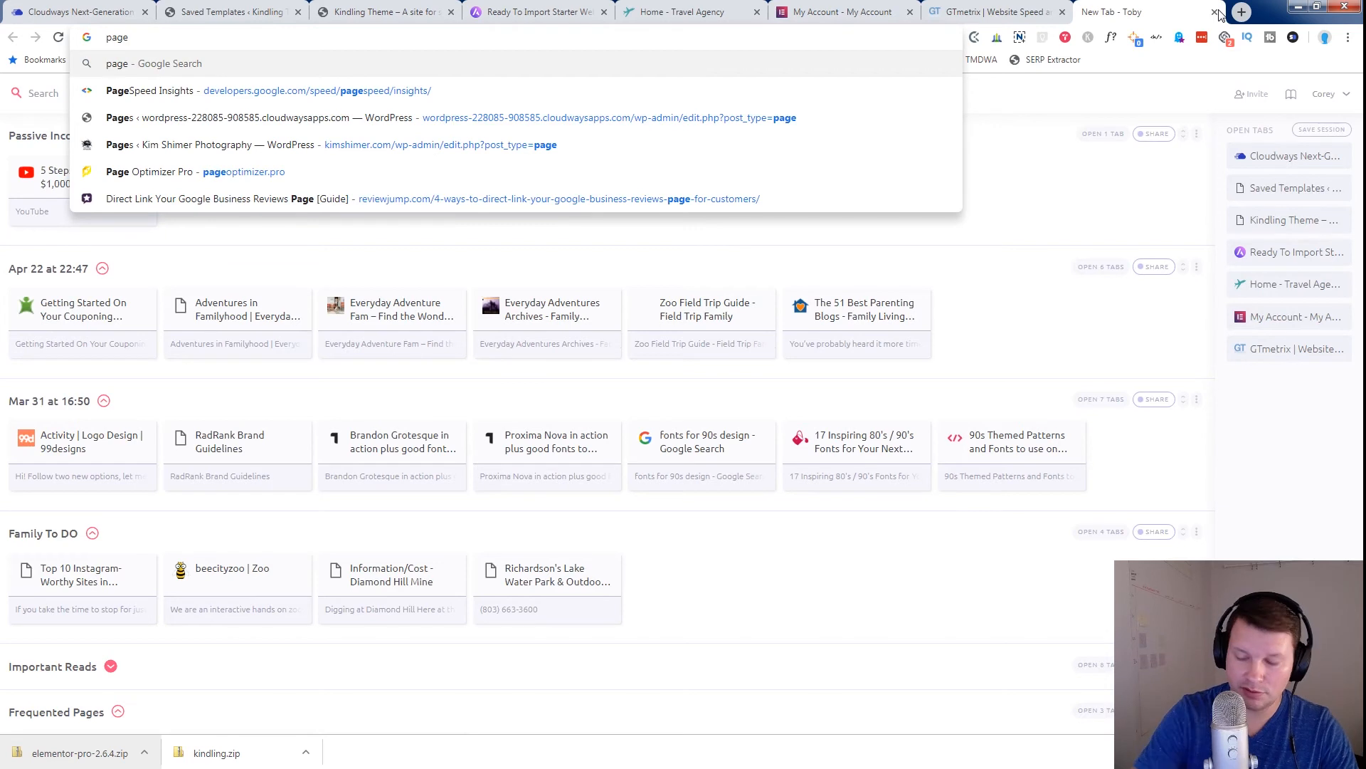
{"action": "key", "text": "Down"}
{"action": "key", "text": "Return"}
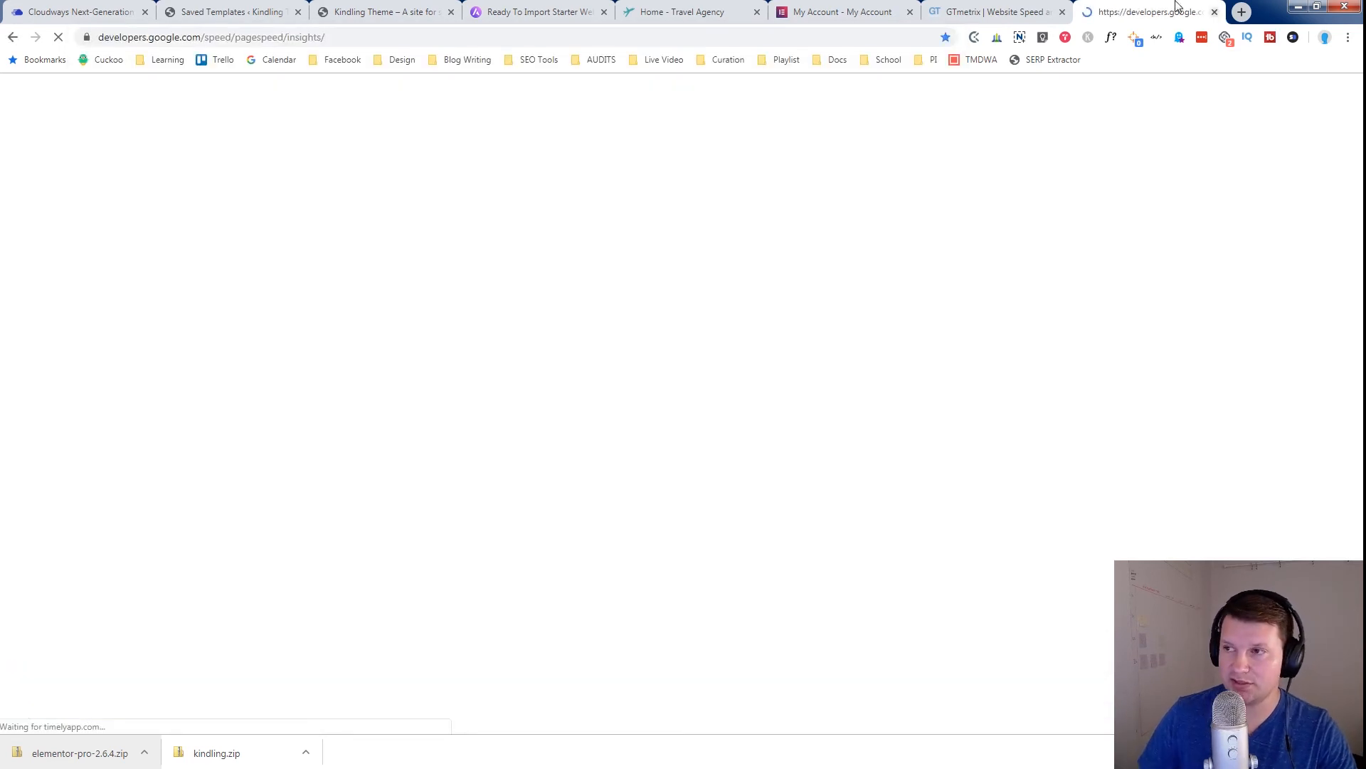
{"action": "left_click", "coordinate": [422, 6]}
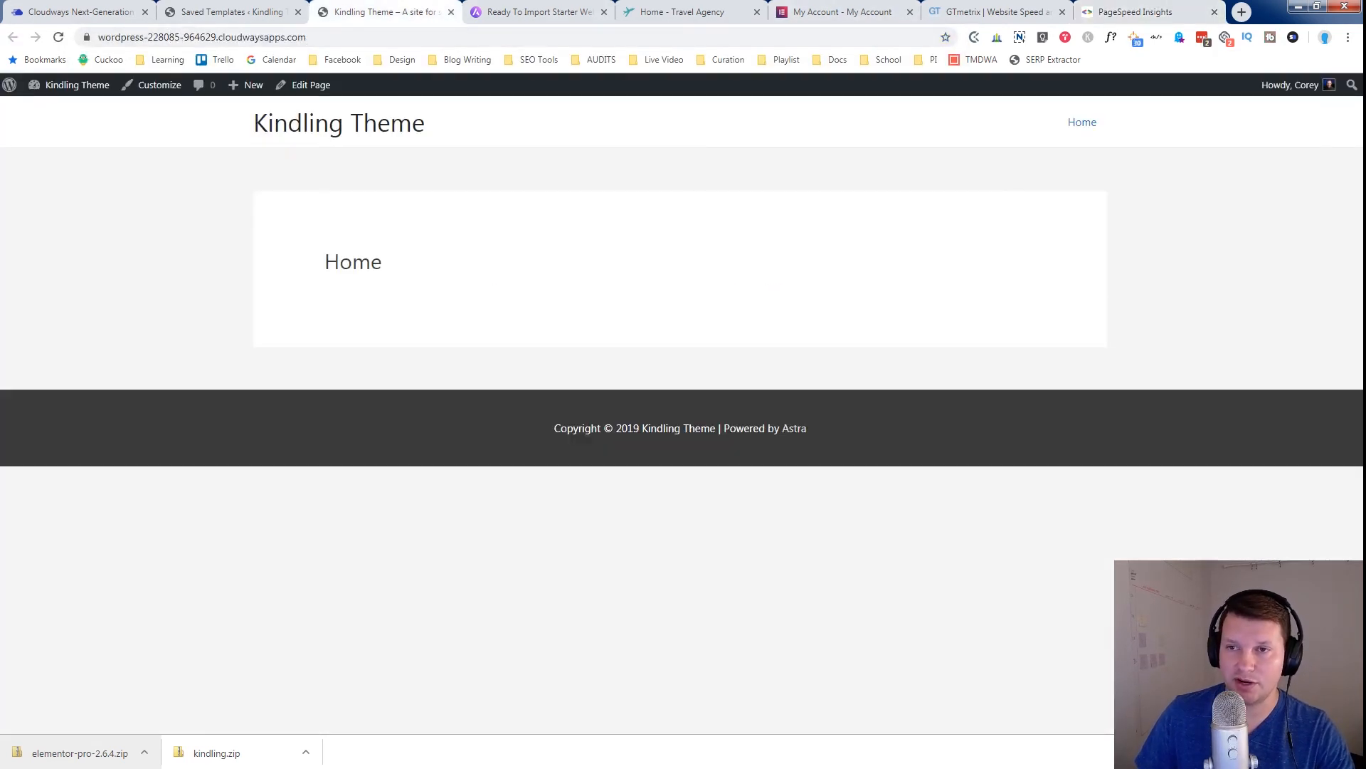
{"action": "left_click", "coordinate": [291, 39]}
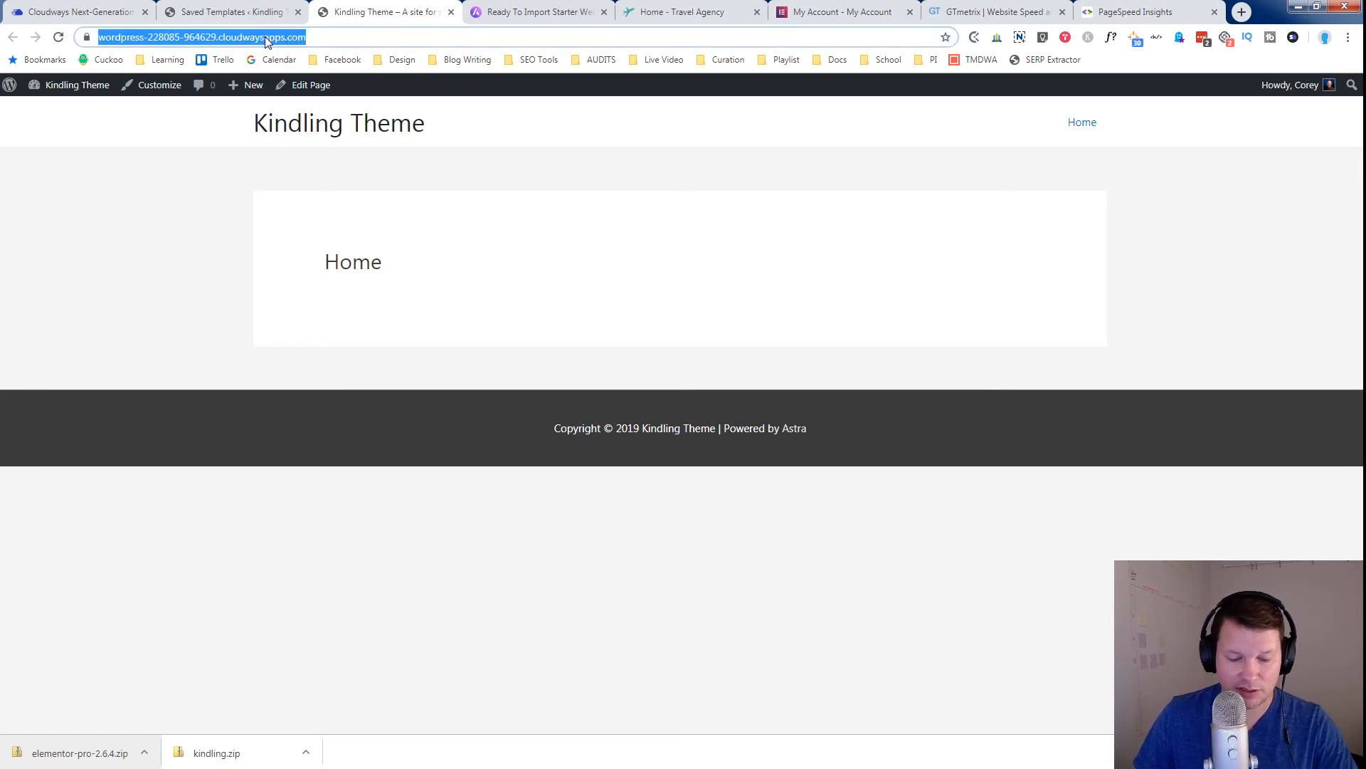
Step: Open the Home front page from the WordPress pages list for editing with Elementor
{"action": "left_click", "coordinate": [227, 12]}
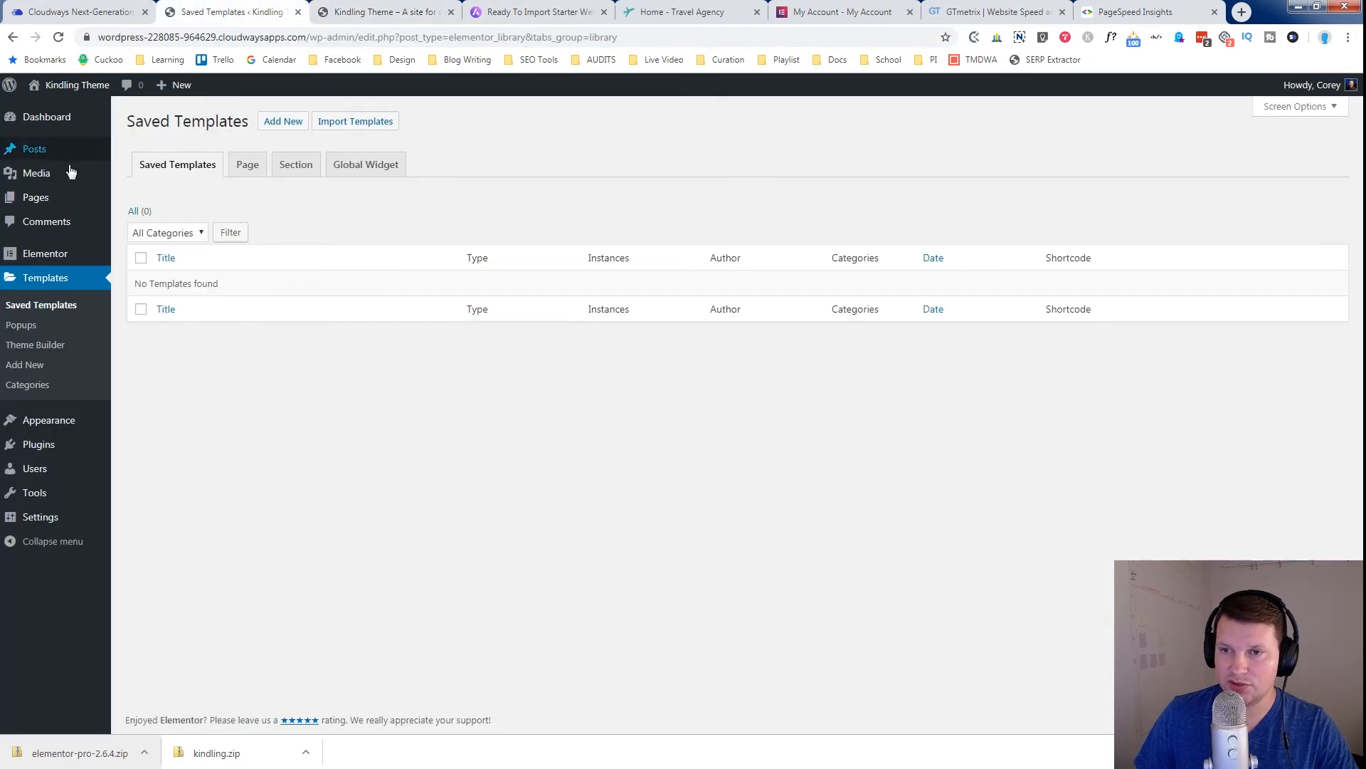
{"action": "left_click", "coordinate": [54, 201]}
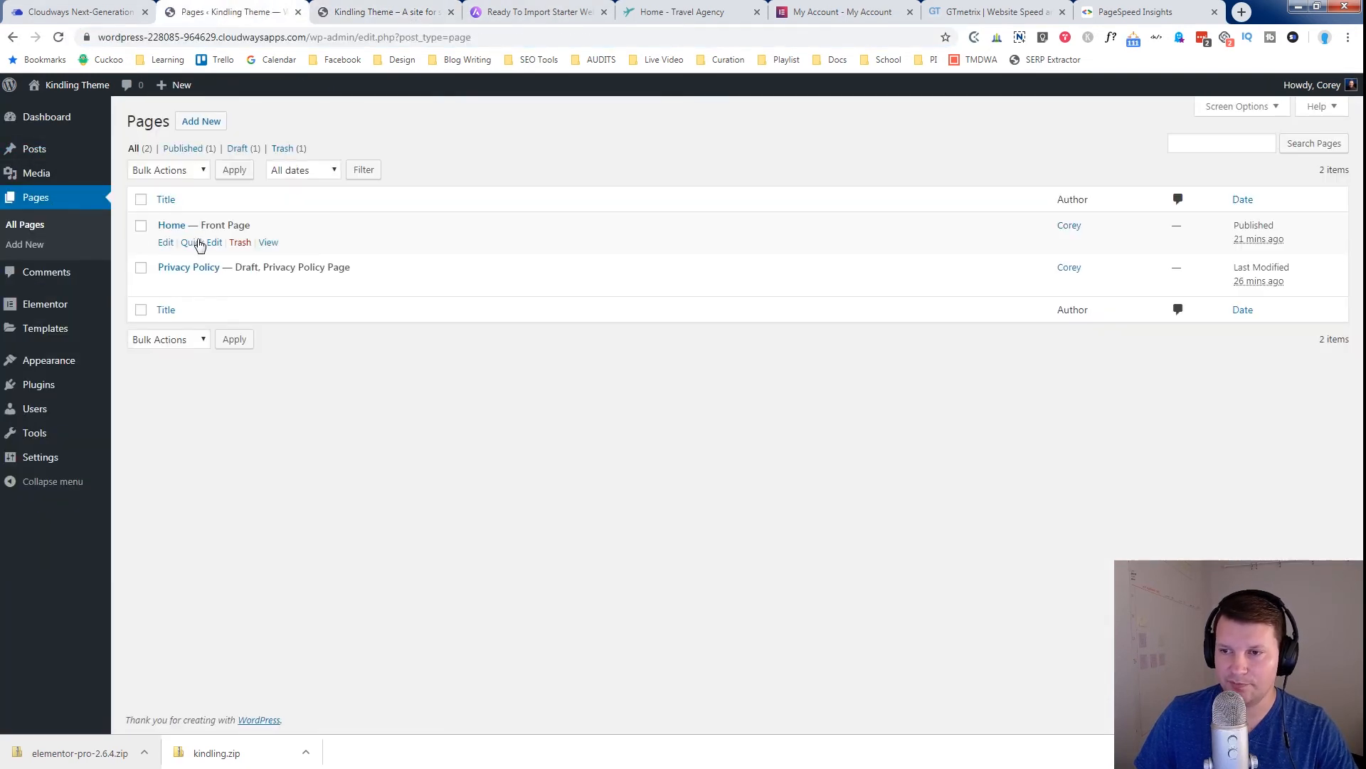
{"action": "left_click", "coordinate": [165, 243]}
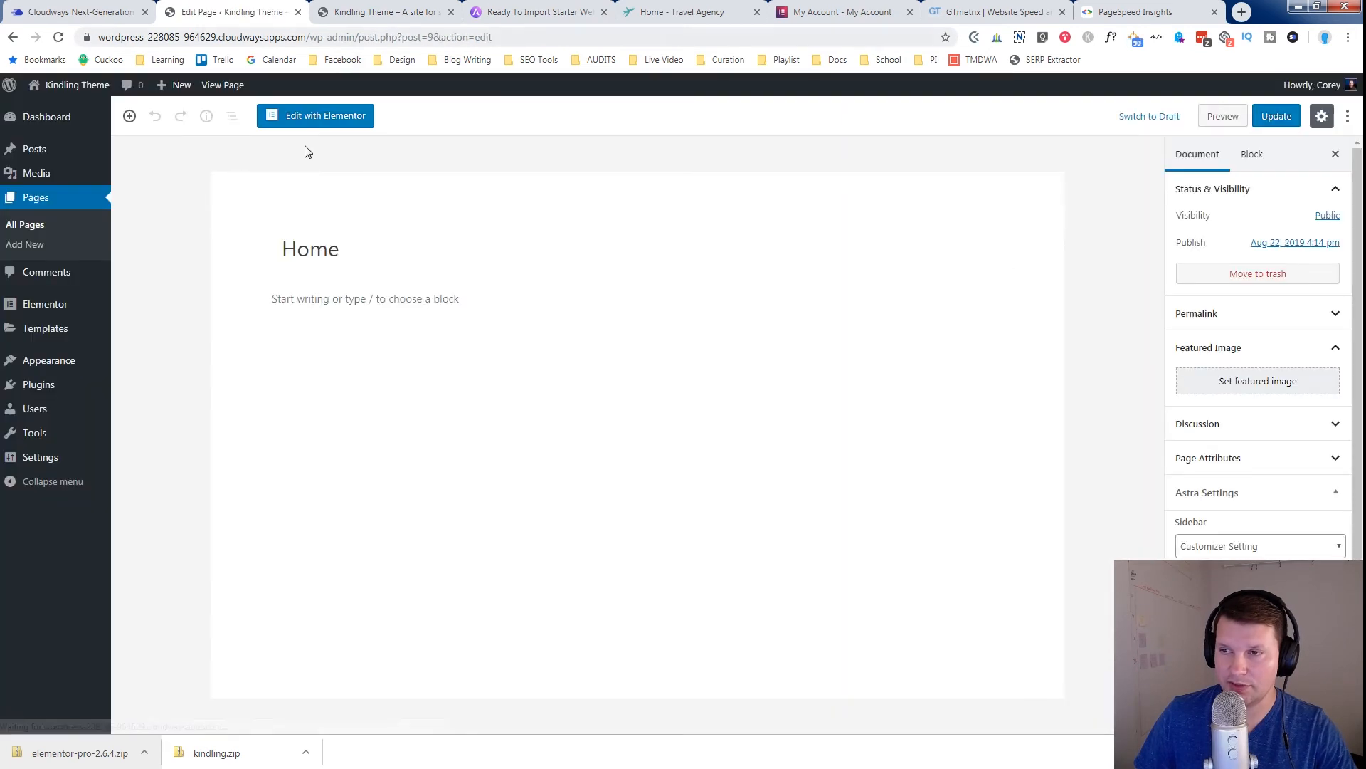
{"action": "left_click", "coordinate": [308, 117]}
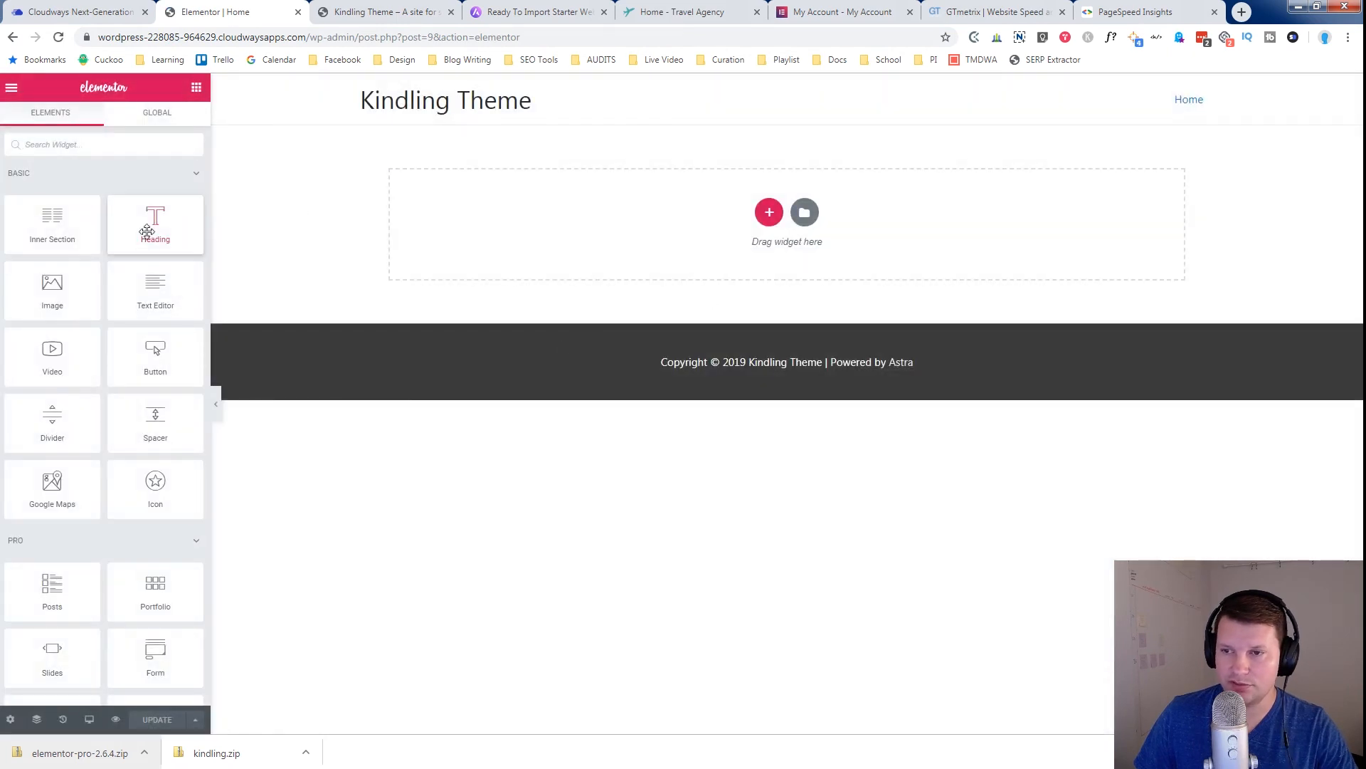
Step: Add a Heading widget to the Home page with the title "Testing Speed" and update the page
{"action": "left_click_drag", "start_coordinate": [165, 228], "coordinate": [792, 238]}
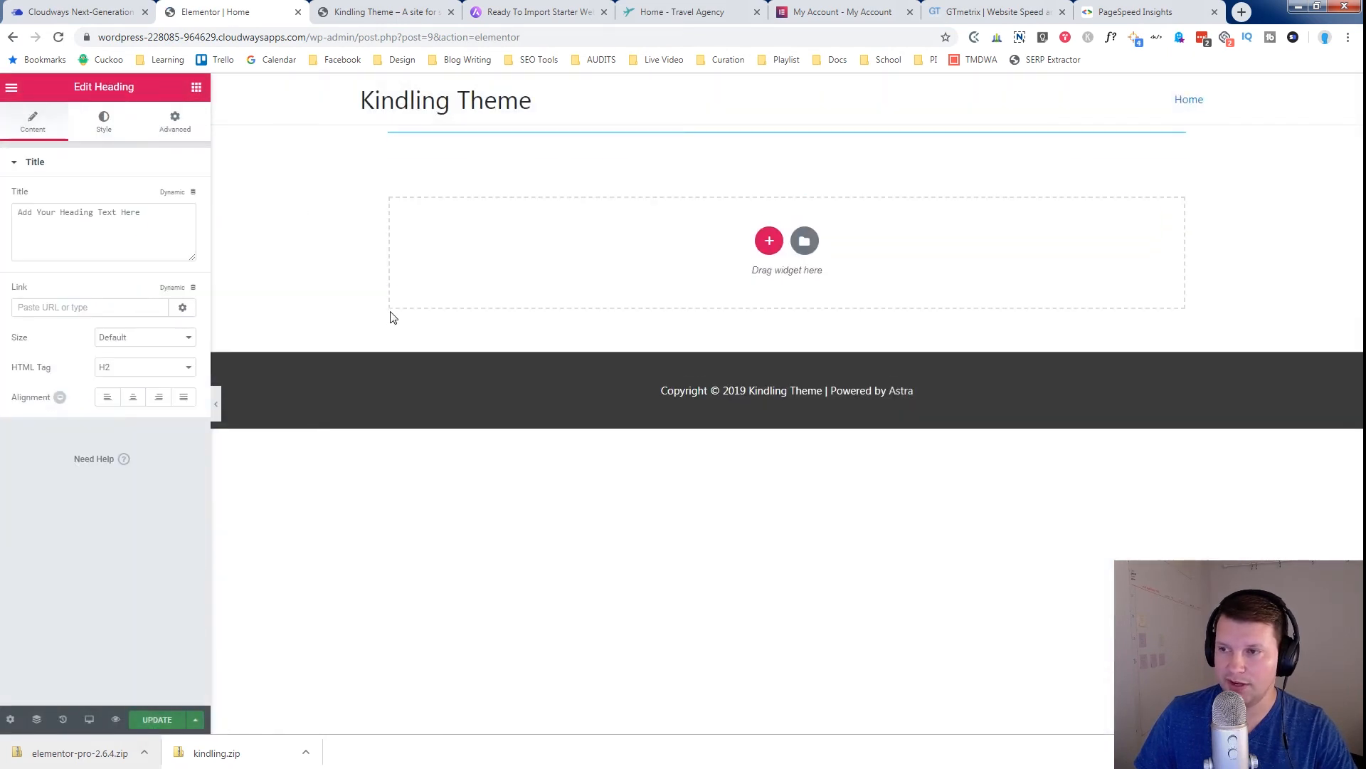
{"action": "left_click", "coordinate": [153, 222]}
{"action": "left_click_drag", "start_coordinate": [135, 213], "coordinate": [21, 214]}
{"action": "left_click_drag", "start_coordinate": [167, 218], "coordinate": [19, 212]}
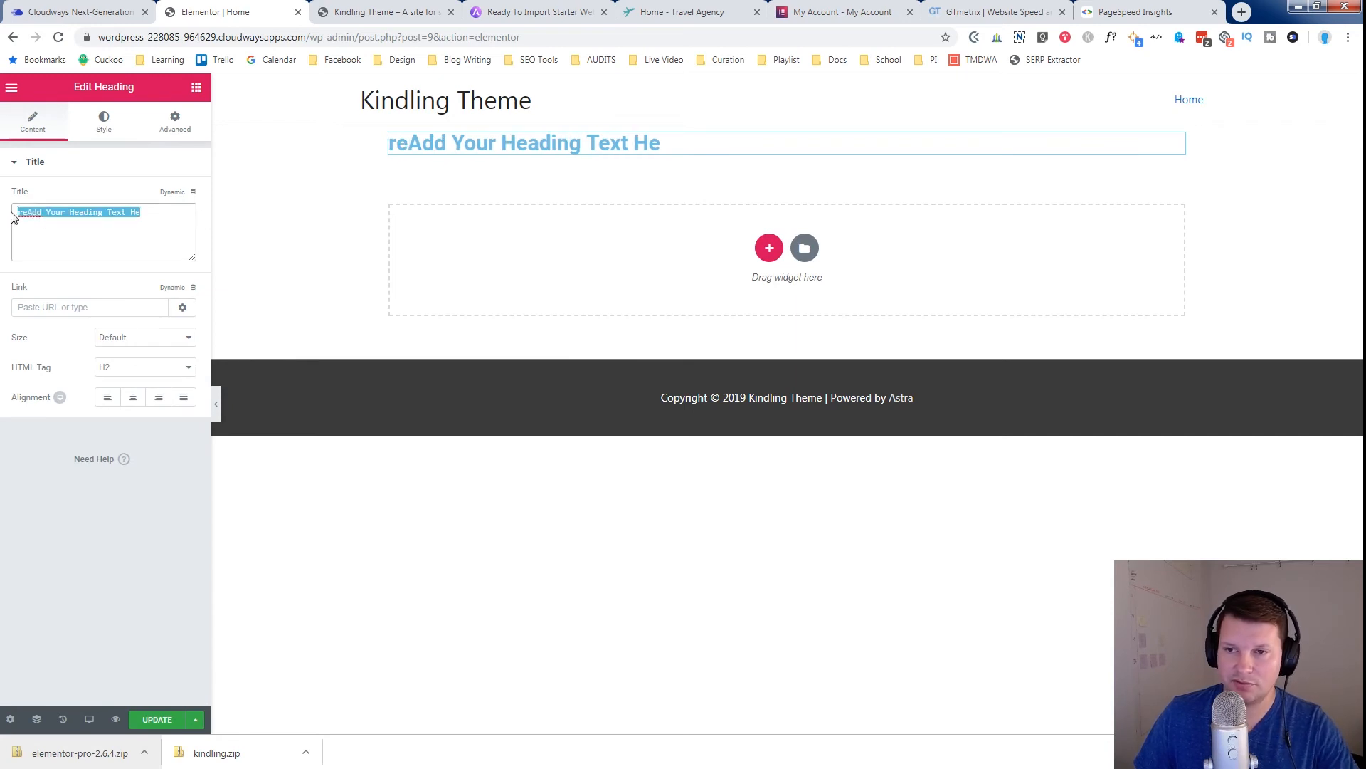
{"action": "type", "text": "Testing Speed"}
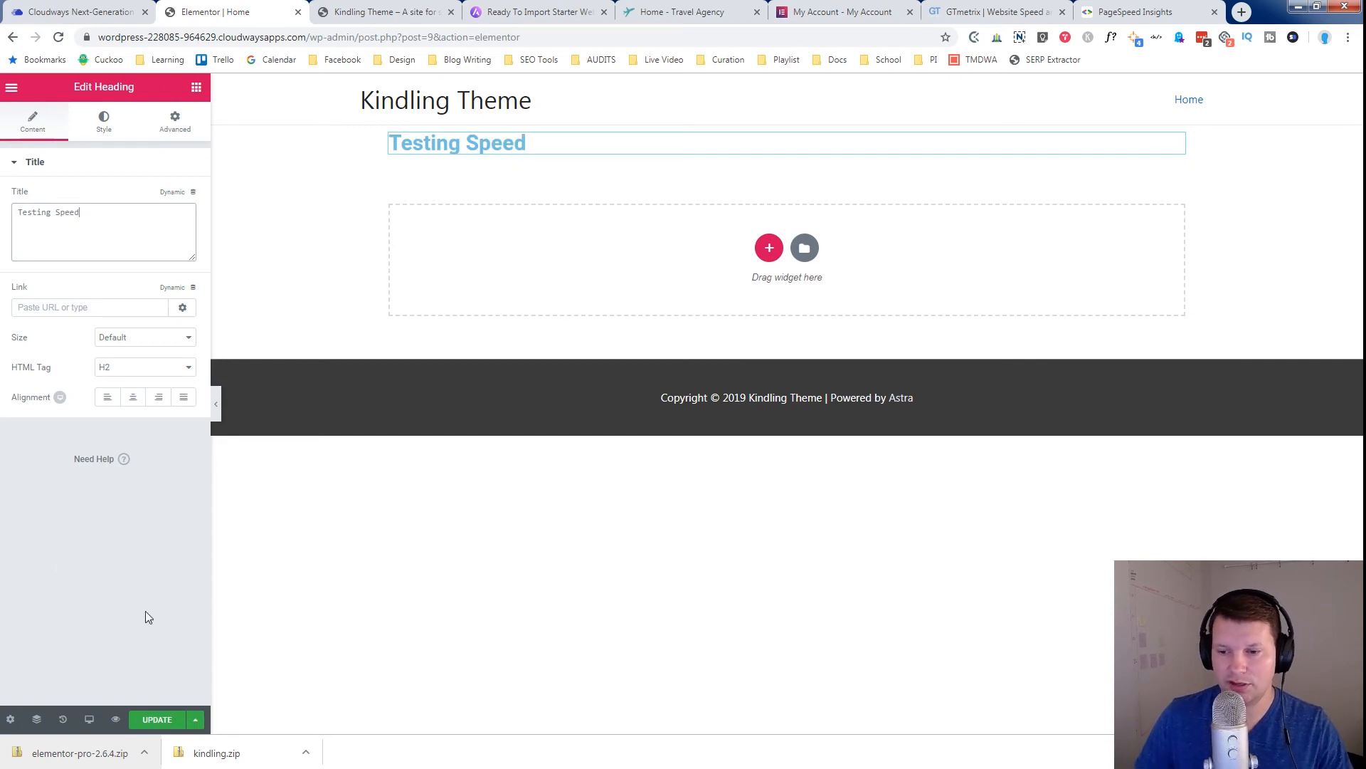
{"action": "left_click", "coordinate": [168, 717]}
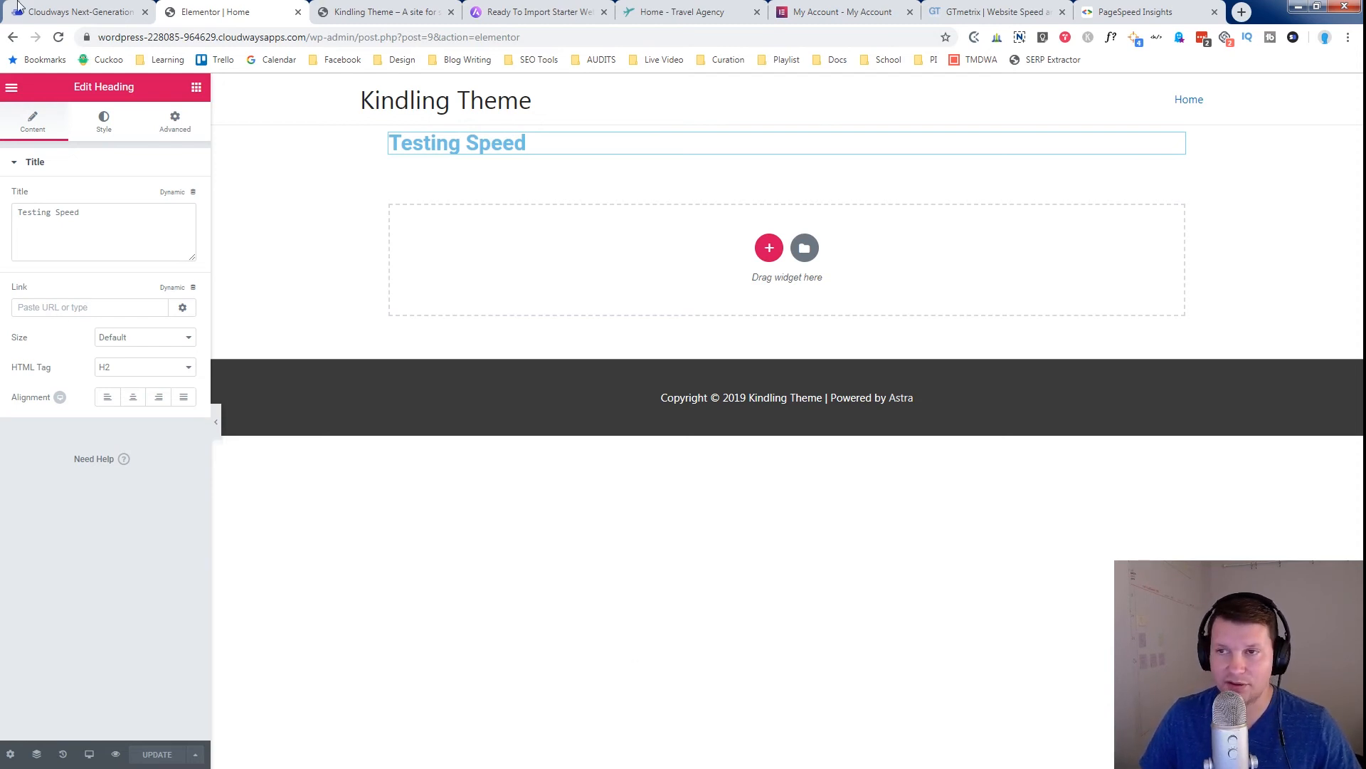
Step: Reload the live Kindling Theme site to check the updated Home page, and copy its web address
{"action": "left_click", "coordinate": [390, 12]}
{"action": "left_click", "coordinate": [276, 37]}
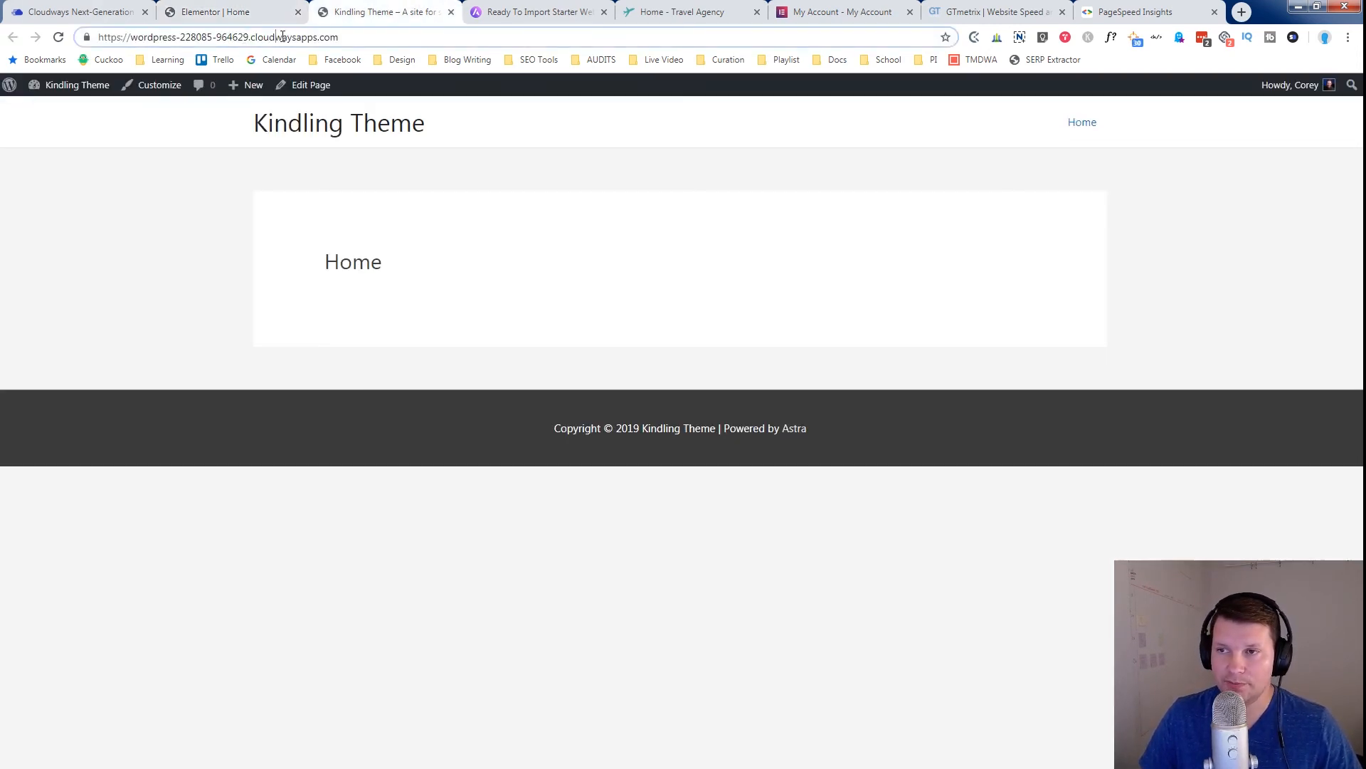
{"action": "key", "text": "Return"}
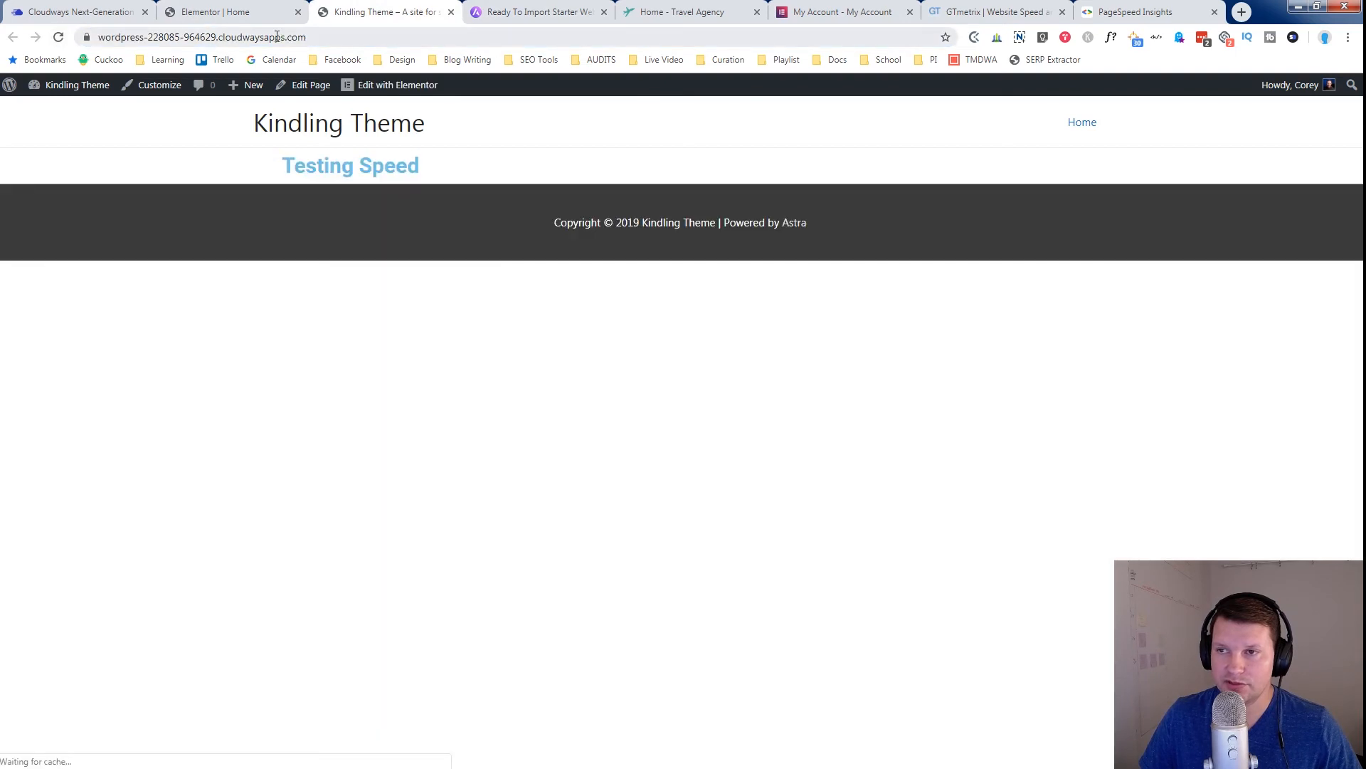
{"action": "left_click", "coordinate": [267, 36]}
{"action": "right_click", "coordinate": [265, 36]}
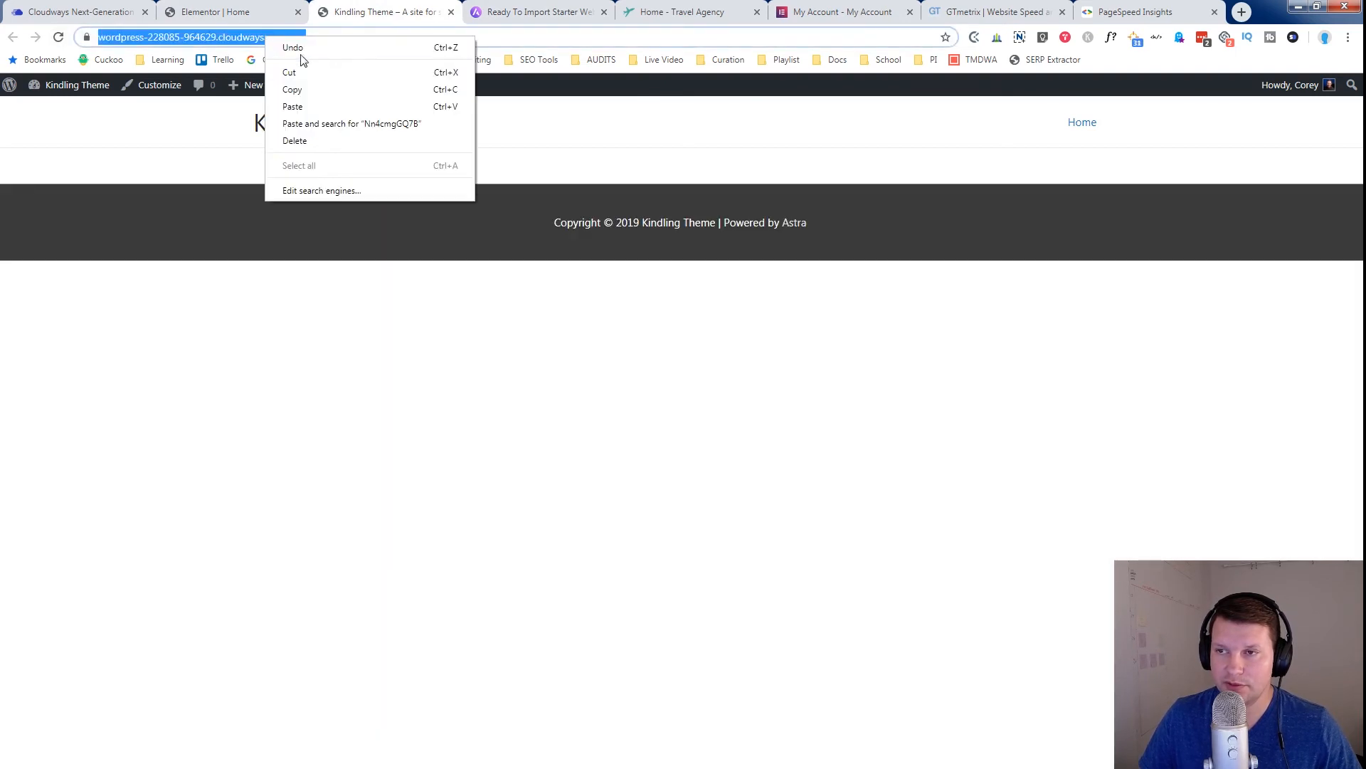
{"action": "left_click", "coordinate": [322, 90]}
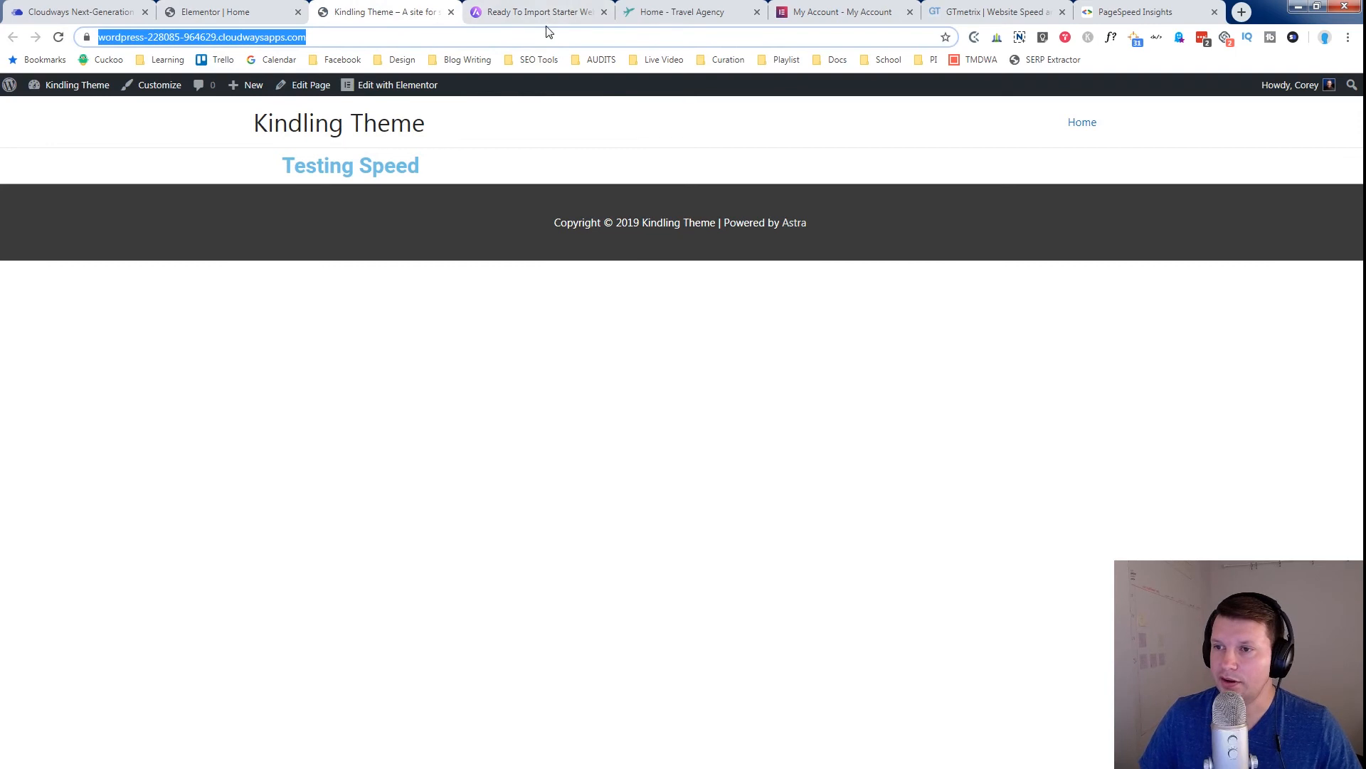
{"action": "left_click", "coordinate": [993, 11]}
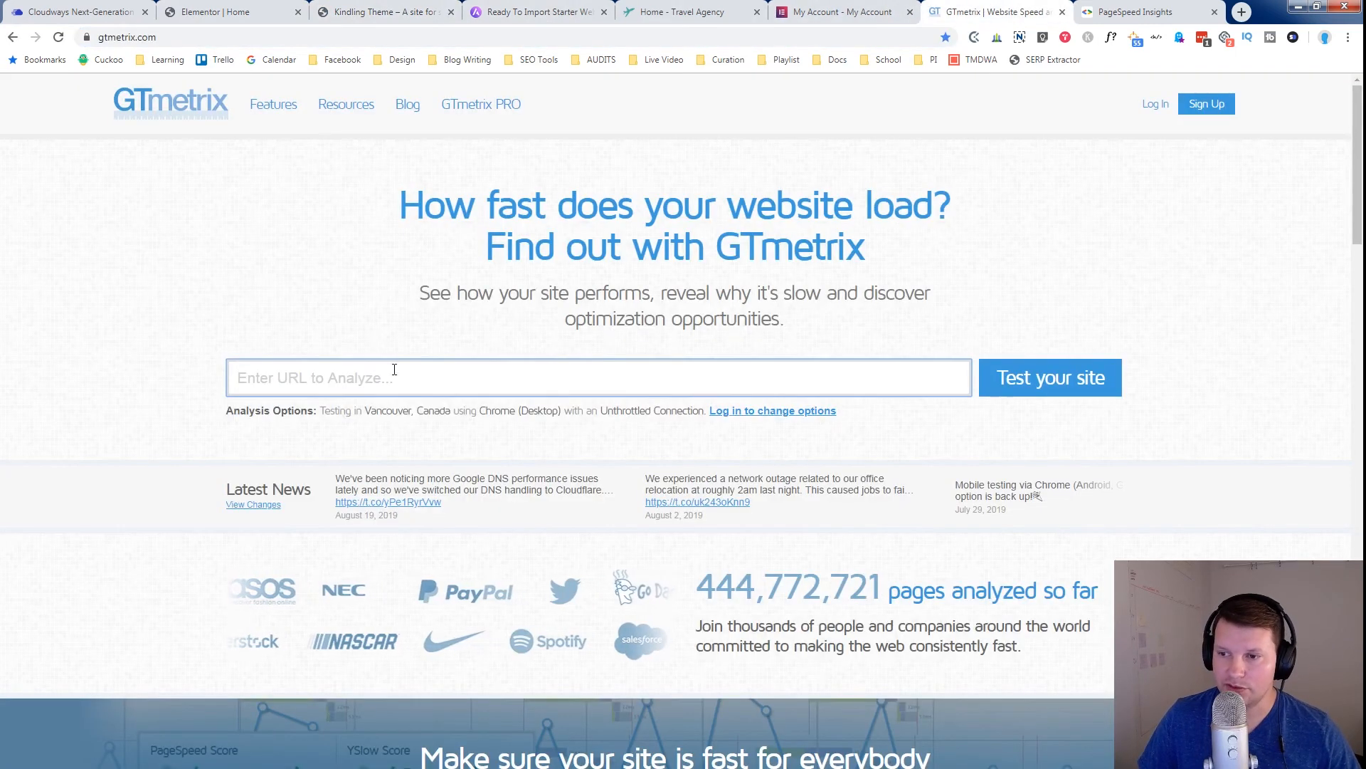
{"action": "left_click", "coordinate": [319, 380]}
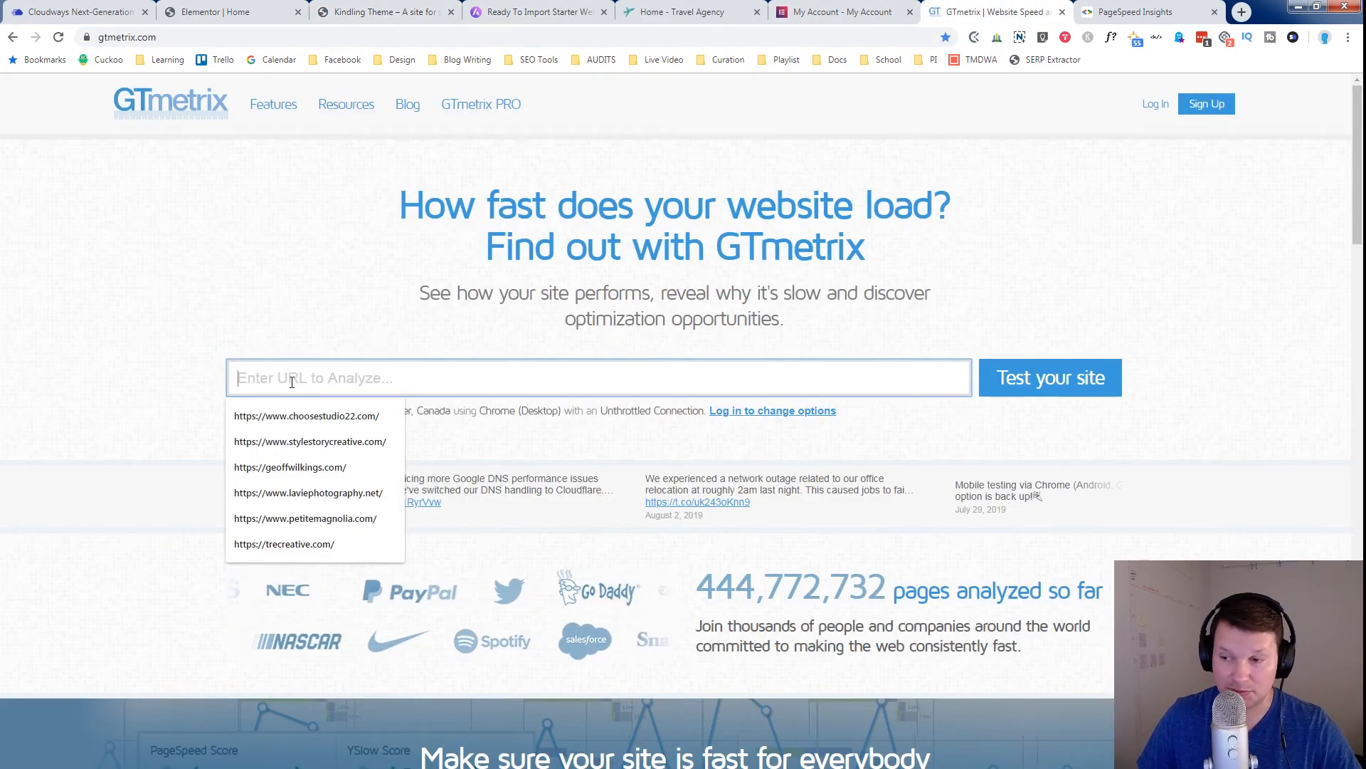
{"action": "key", "text": "ctrl+v"}
{"action": "left_click", "coordinate": [1174, 9]}
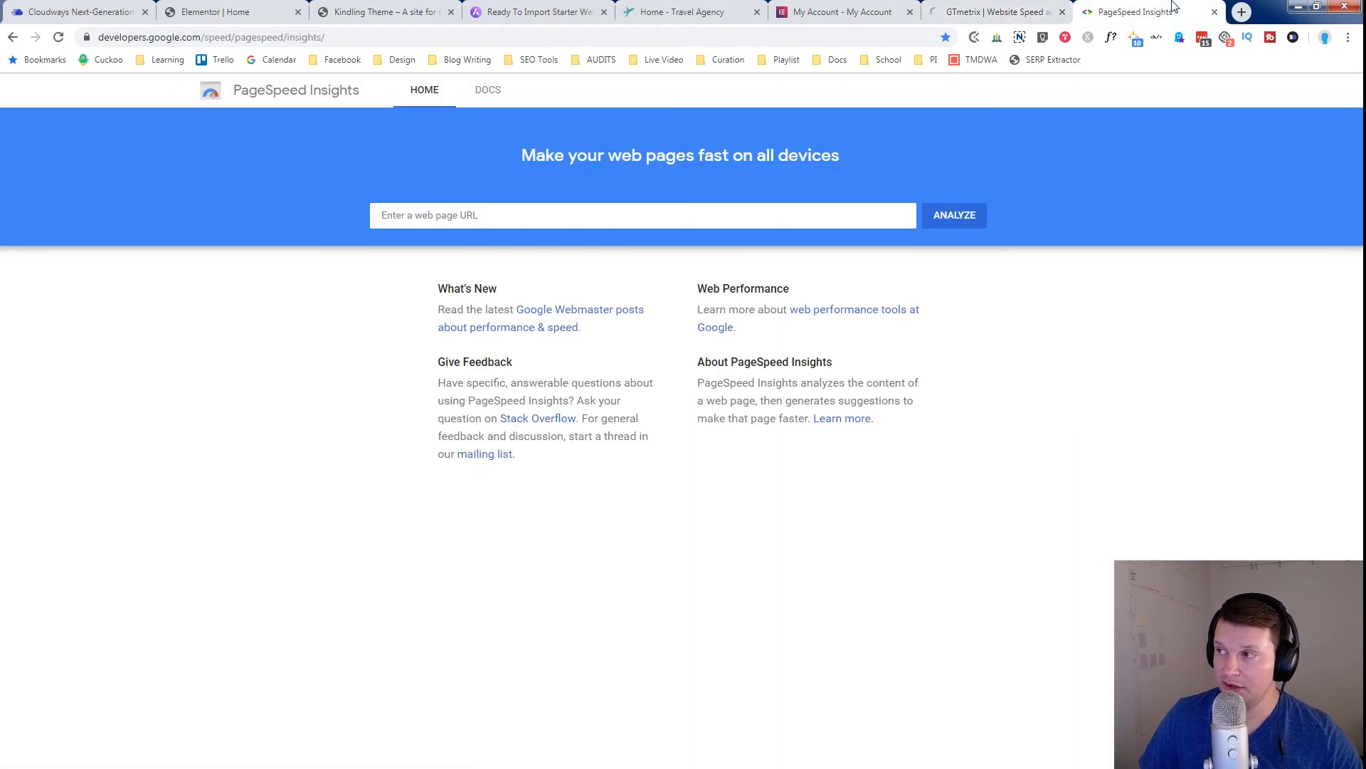
{"action": "left_click", "coordinate": [424, 214]}
{"action": "key", "text": "ctrl+v"}
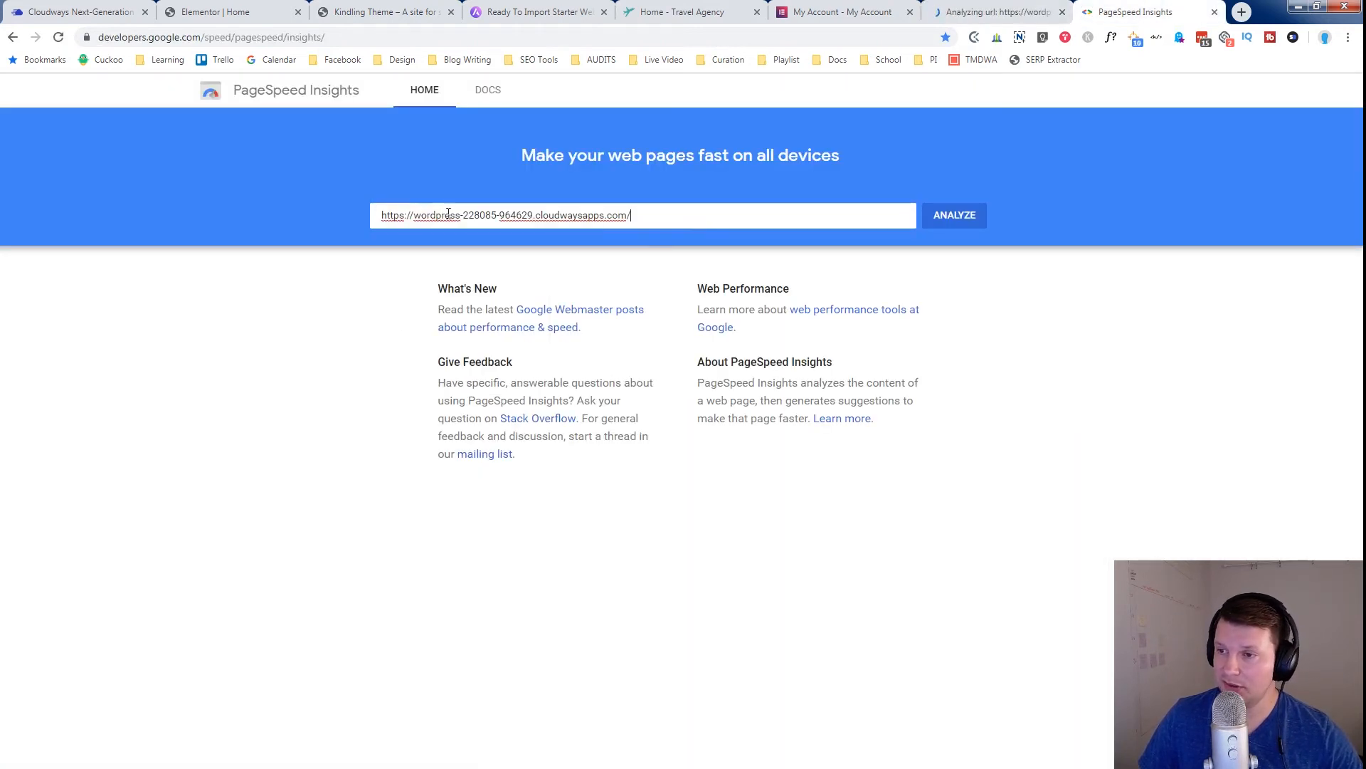
{"action": "left_click", "coordinate": [961, 216]}
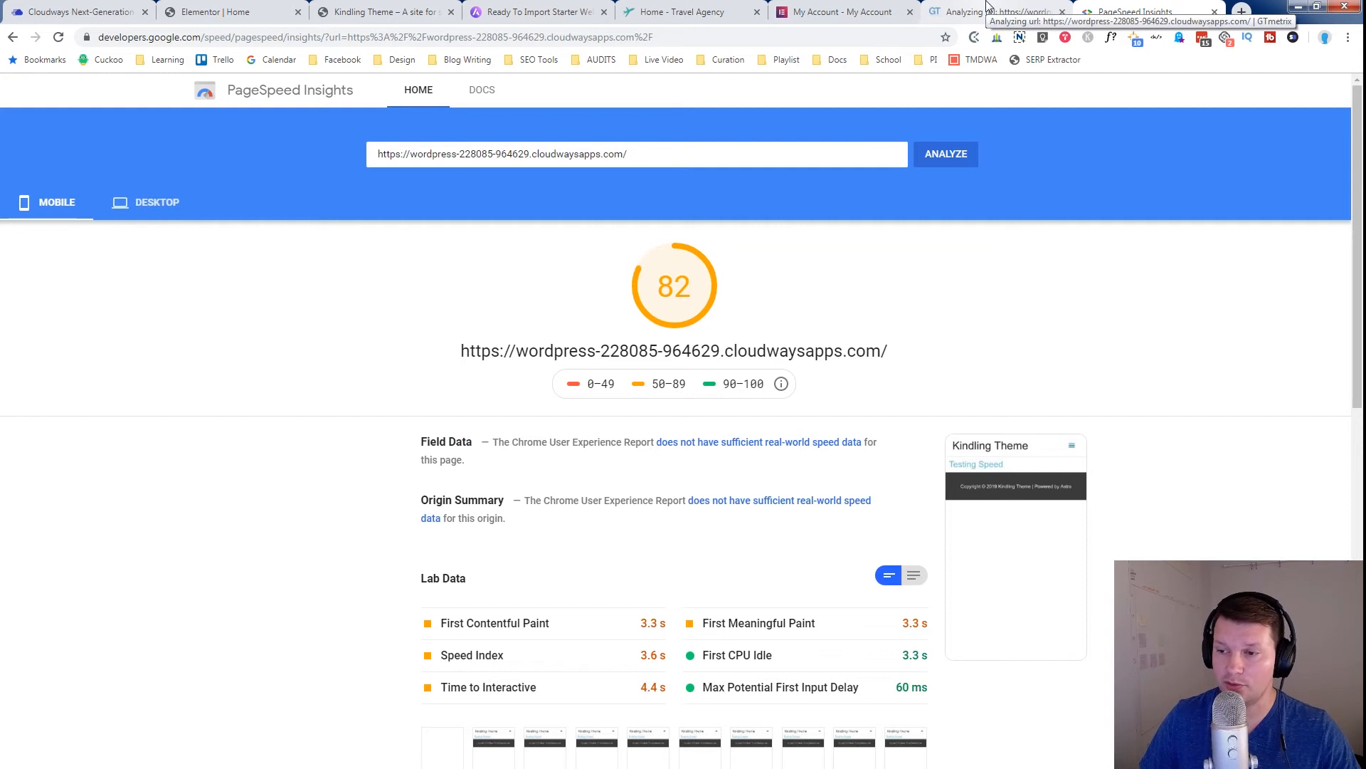
Step: Glance at the desktop report, and review the mobile report's lab data and listed opportunities
{"action": "left_click", "coordinate": [151, 205]}
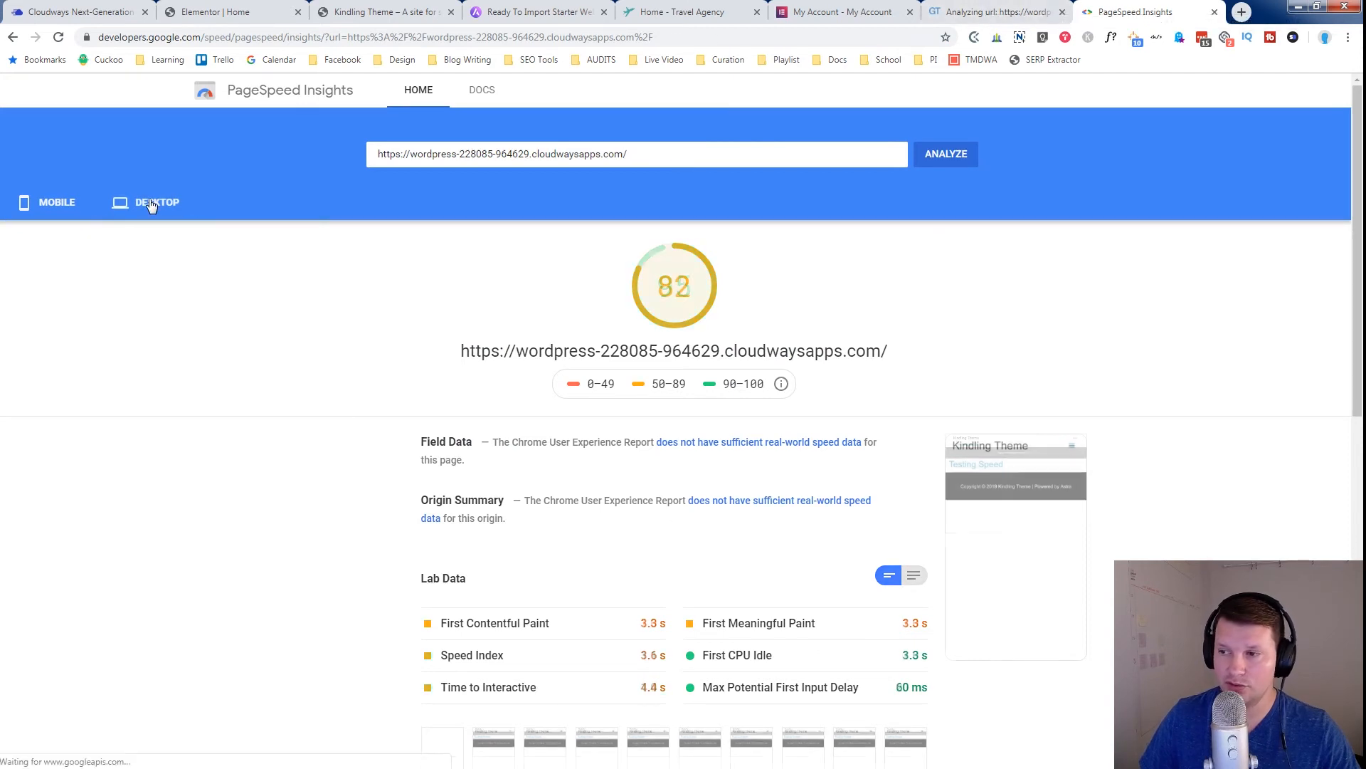
{"action": "left_click", "coordinate": [59, 205]}
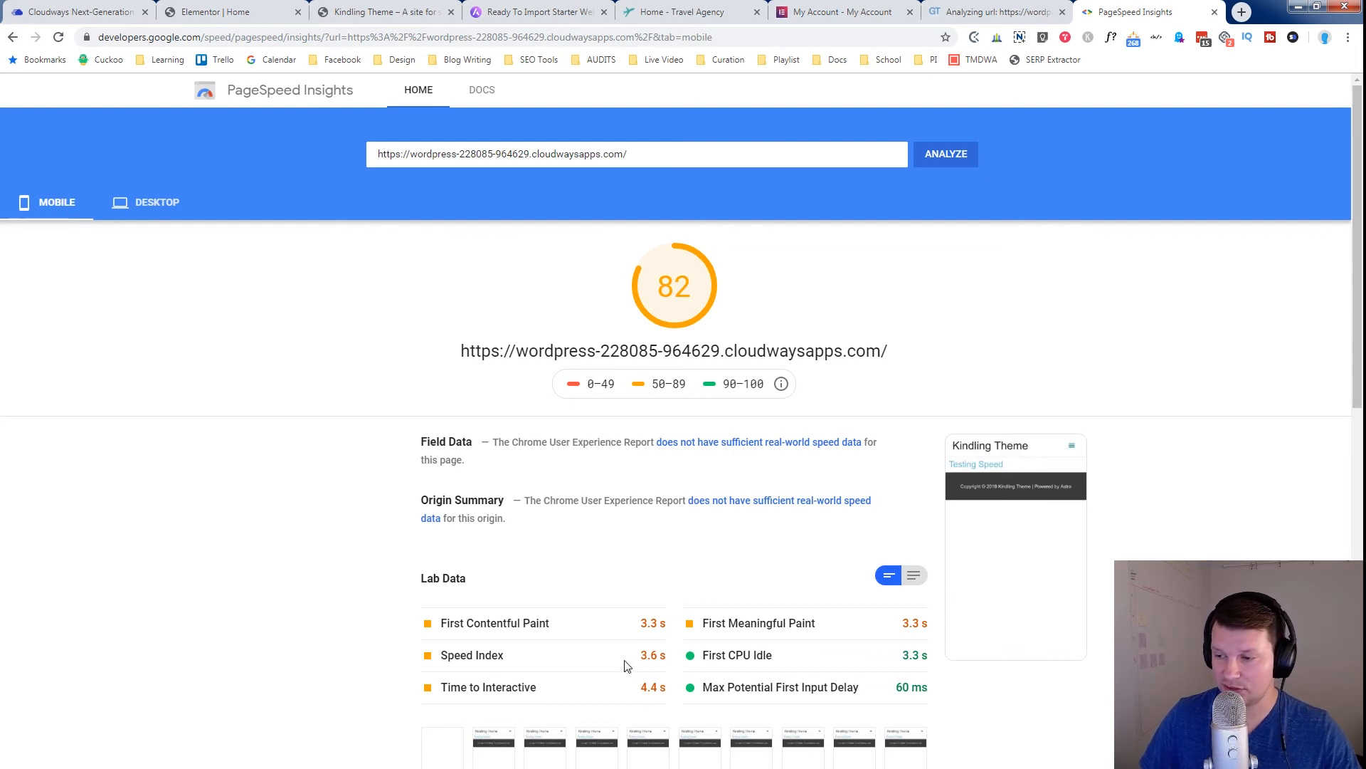
{"action": "scroll", "coordinate": [626, 666], "scroll_direction": "down", "scroll_amount": 1}
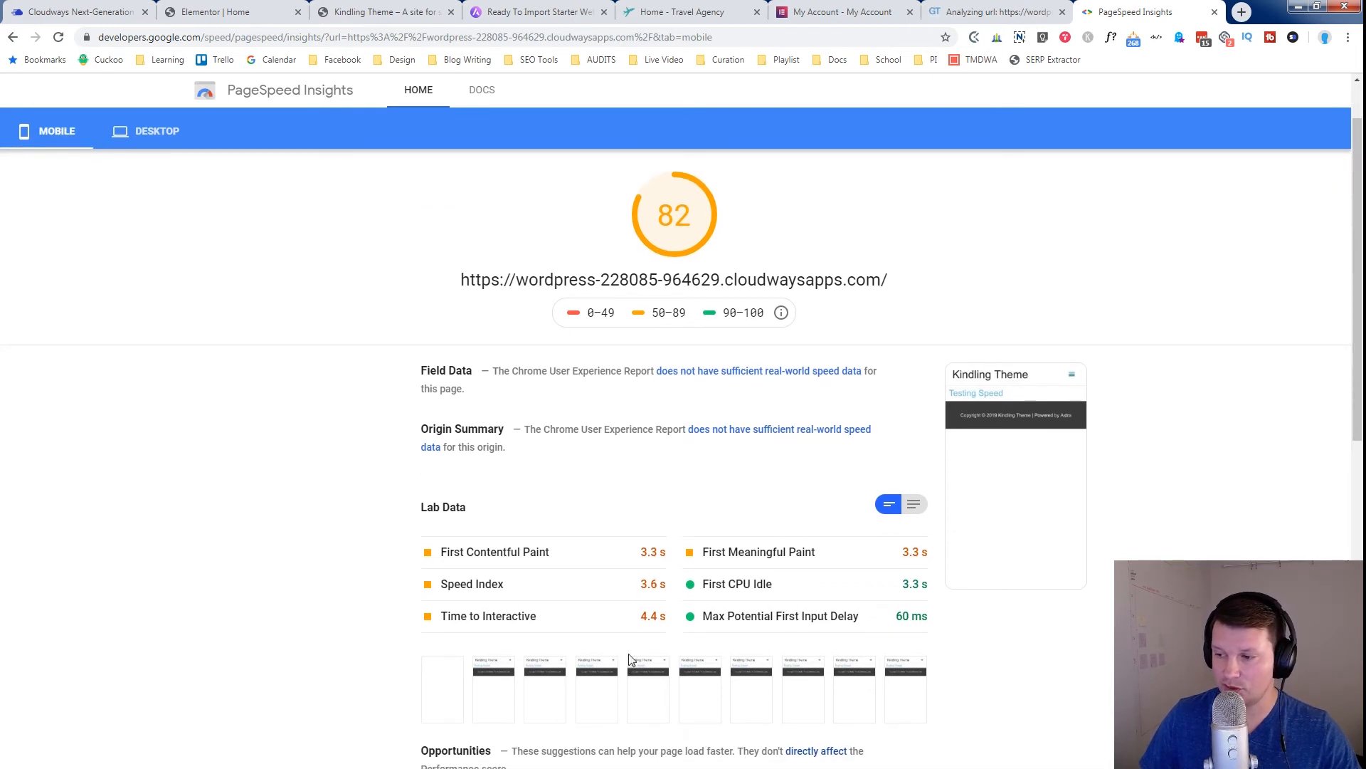
{"action": "scroll", "coordinate": [663, 585], "scroll_direction": "down", "scroll_amount": 1}
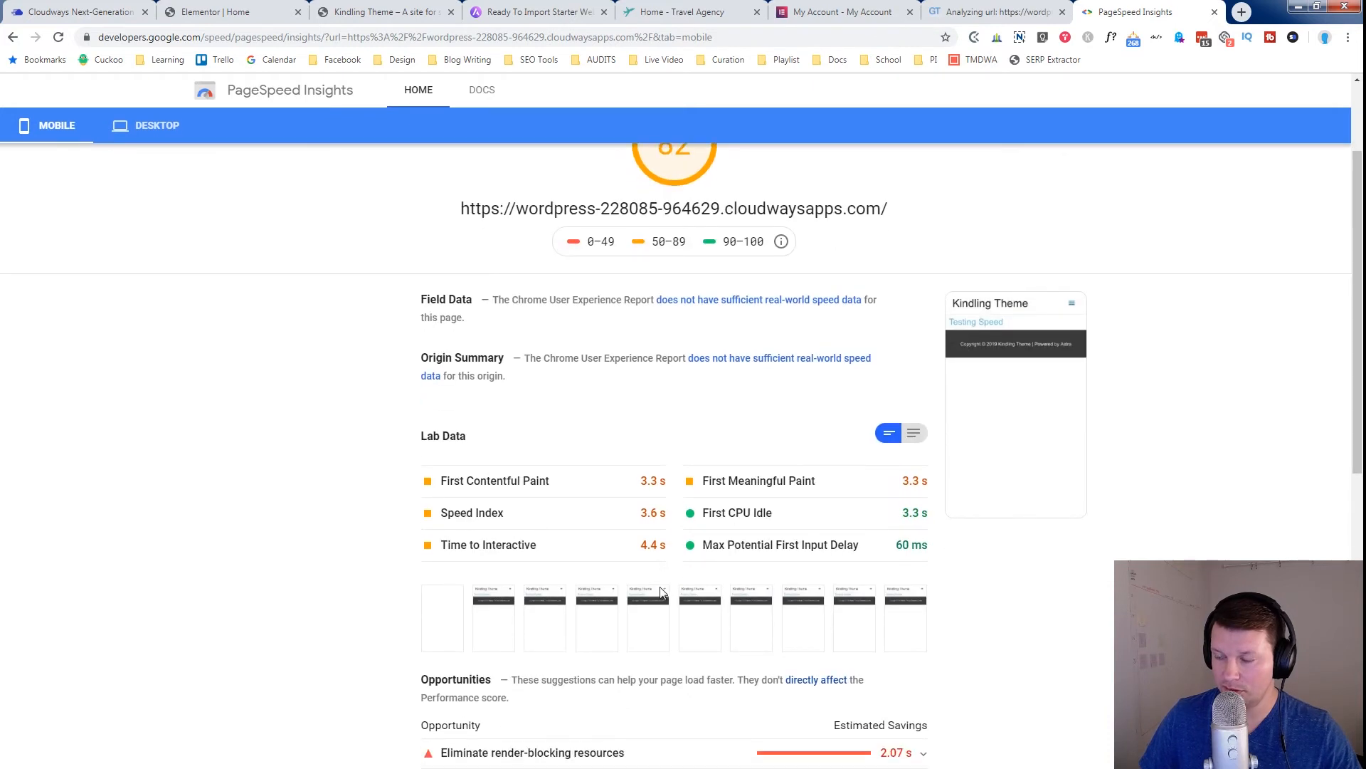
{"action": "scroll", "coordinate": [660, 593], "scroll_direction": "down", "scroll_amount": 2}
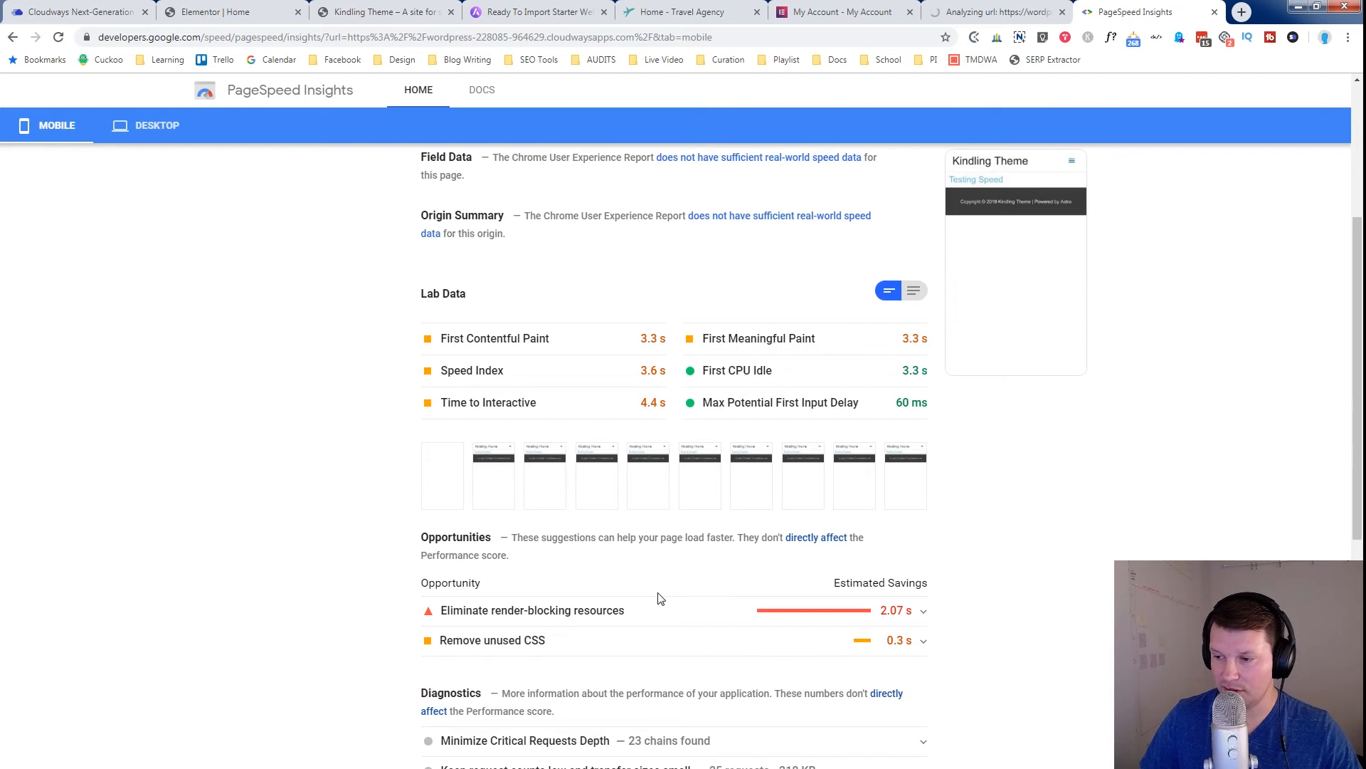
Step: Examine the files listed under the "Eliminate render-blocking resources" opportunity, and collapse its details
{"action": "left_click", "coordinate": [611, 615]}
{"action": "scroll", "coordinate": [613, 617], "scroll_direction": "down", "scroll_amount": 3}
{"action": "scroll", "coordinate": [613, 617], "scroll_direction": "down", "scroll_amount": 4}
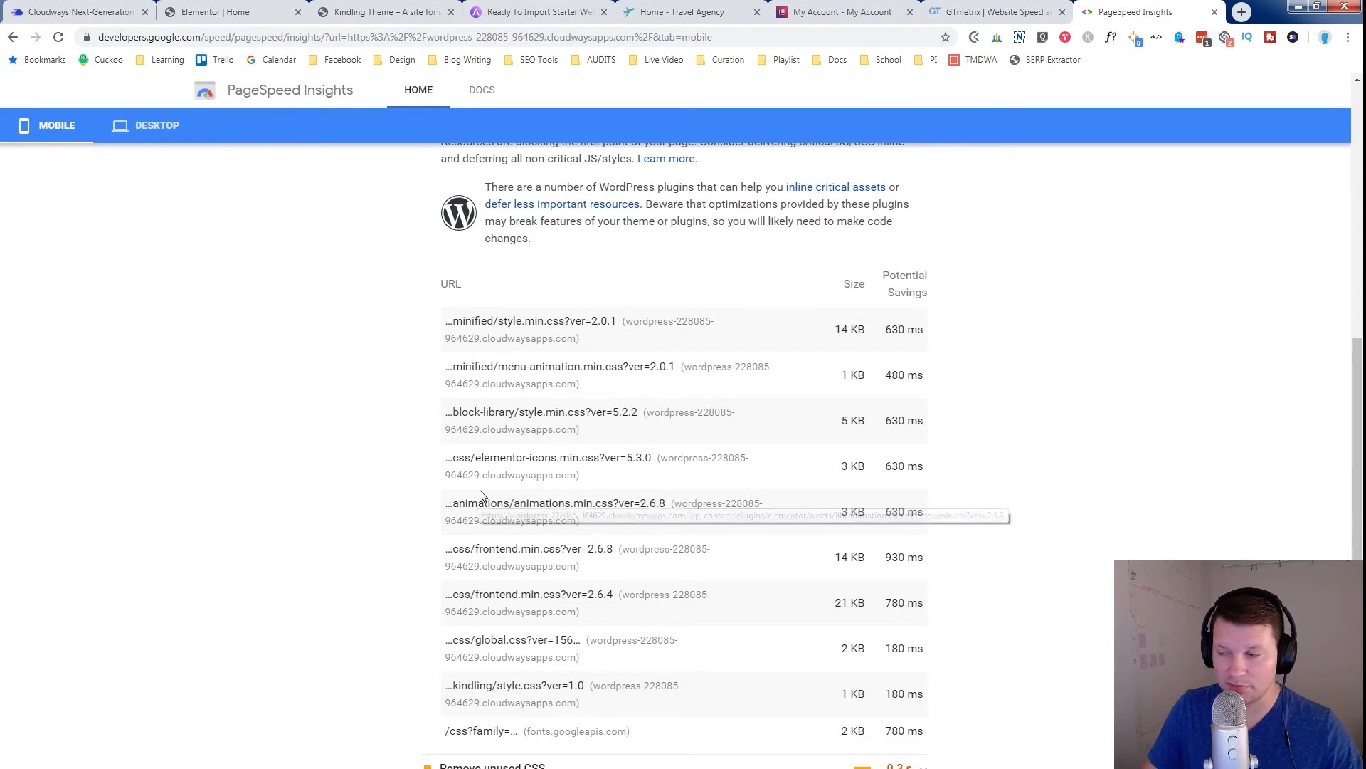
{"action": "scroll", "coordinate": [483, 464], "scroll_direction": "down", "scroll_amount": 2}
{"action": "scroll", "coordinate": [484, 463], "scroll_direction": "up", "scroll_amount": 8}
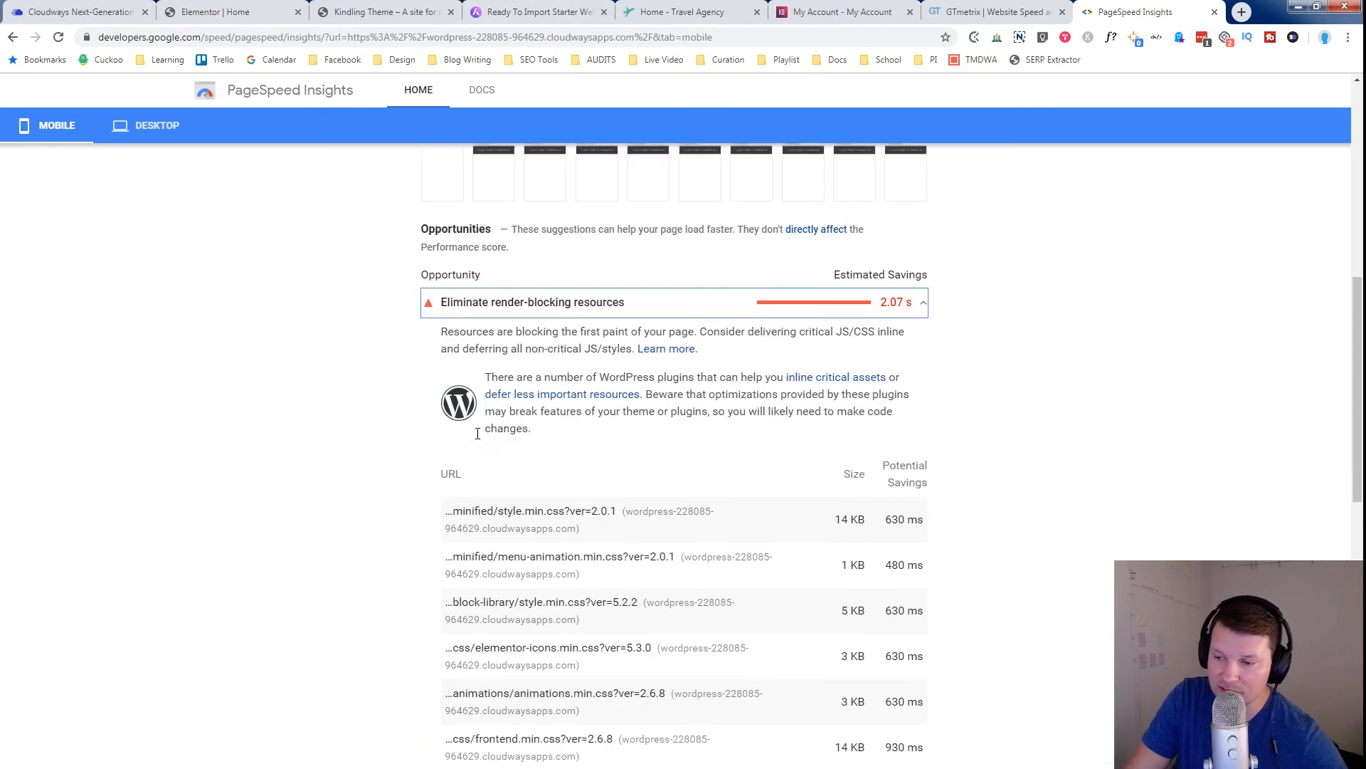
{"action": "left_click", "coordinate": [604, 540]}
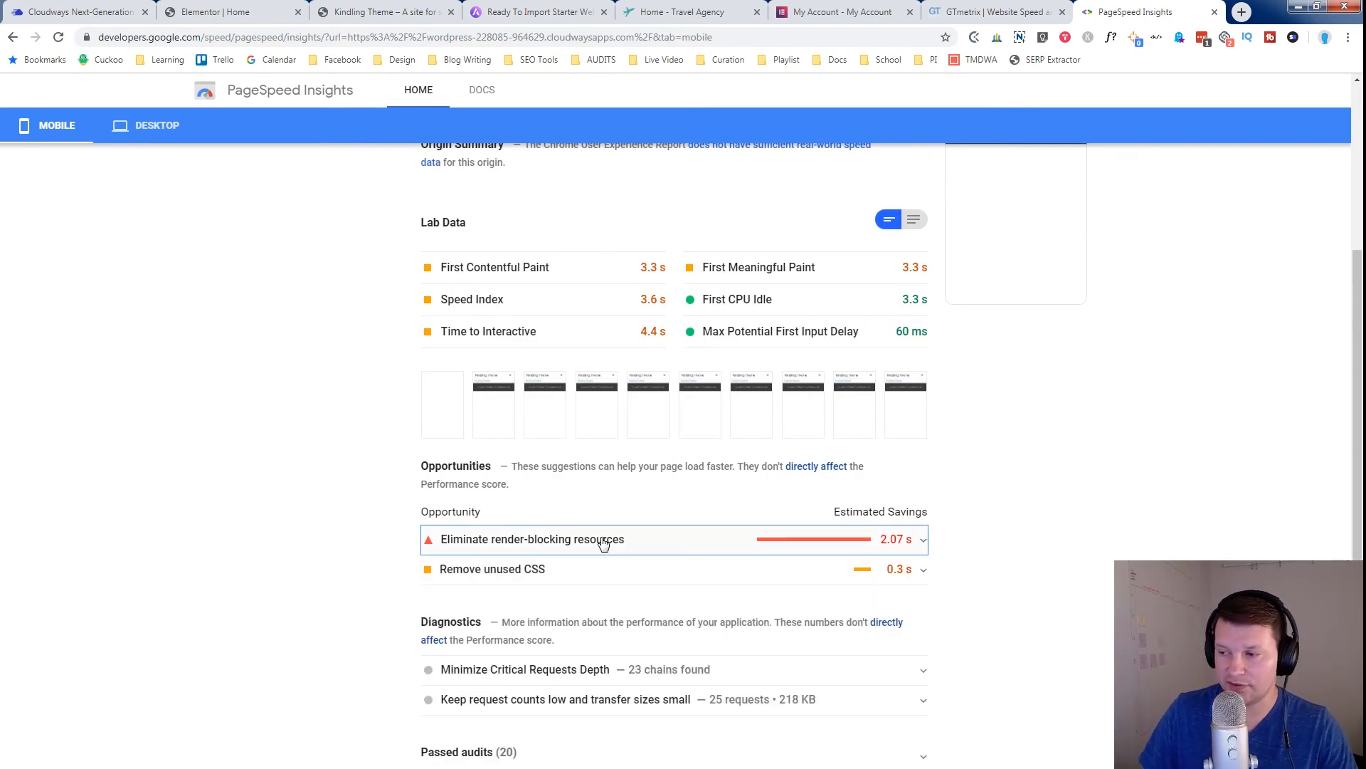
Step: Compare the overall PageSpeed scores of the desktop and mobile reports, ending on the mobile report
{"action": "scroll", "coordinate": [565, 539], "scroll_direction": "up", "scroll_amount": 5}
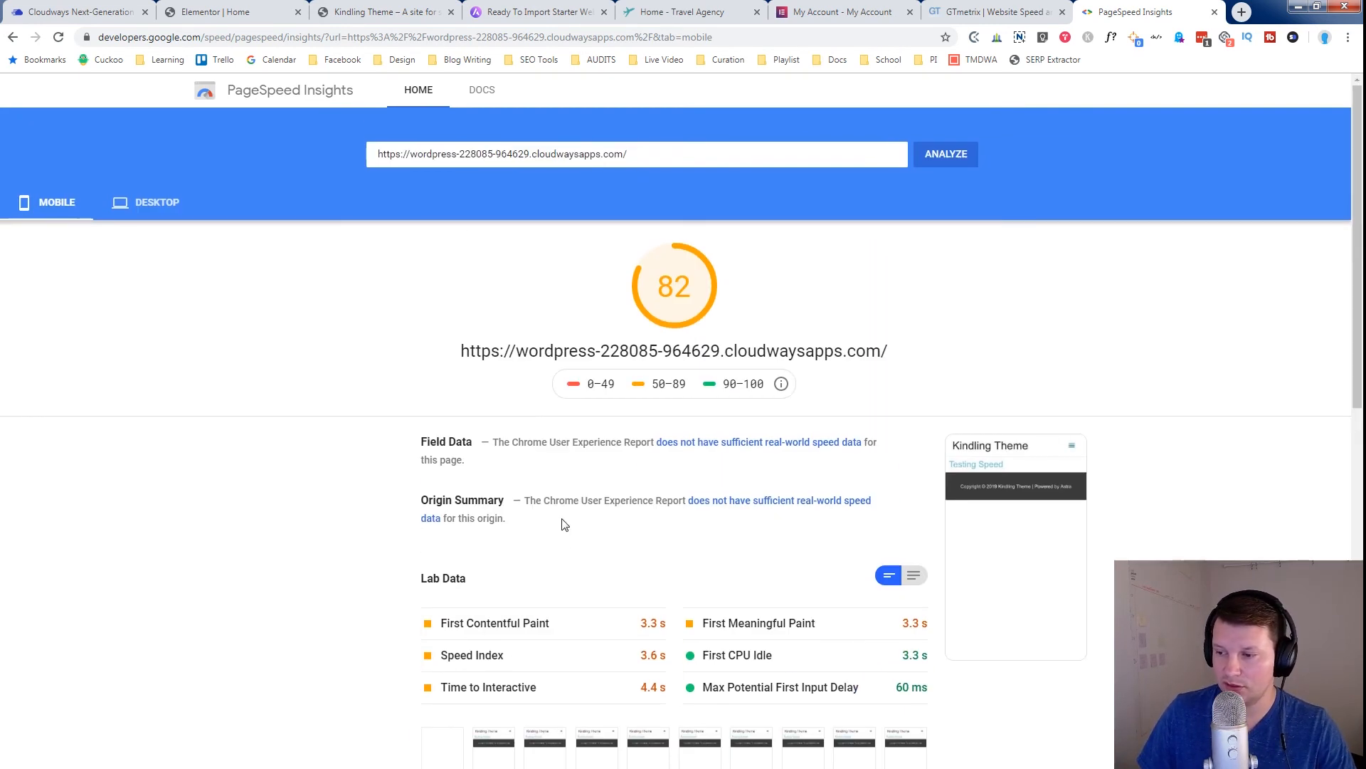
{"action": "left_click", "coordinate": [140, 207]}
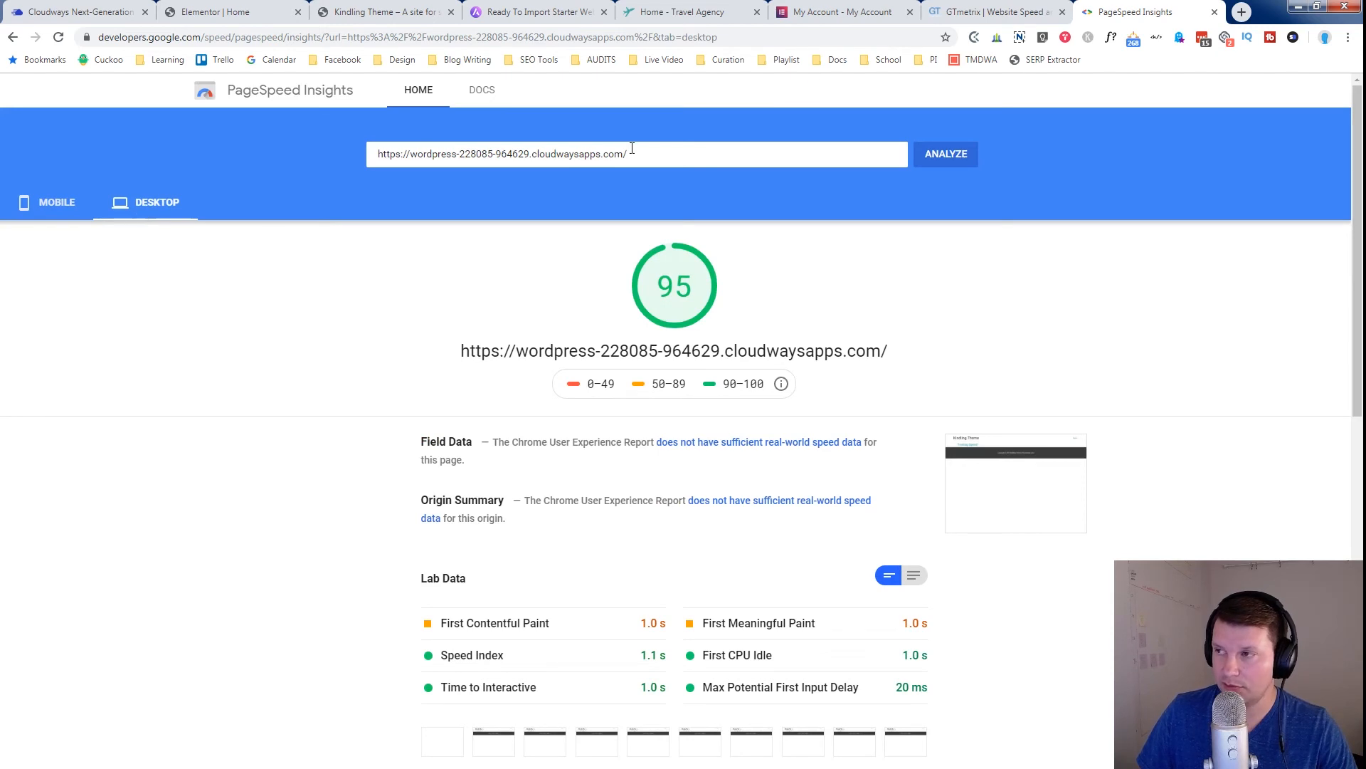
{"action": "left_click", "coordinate": [74, 210]}
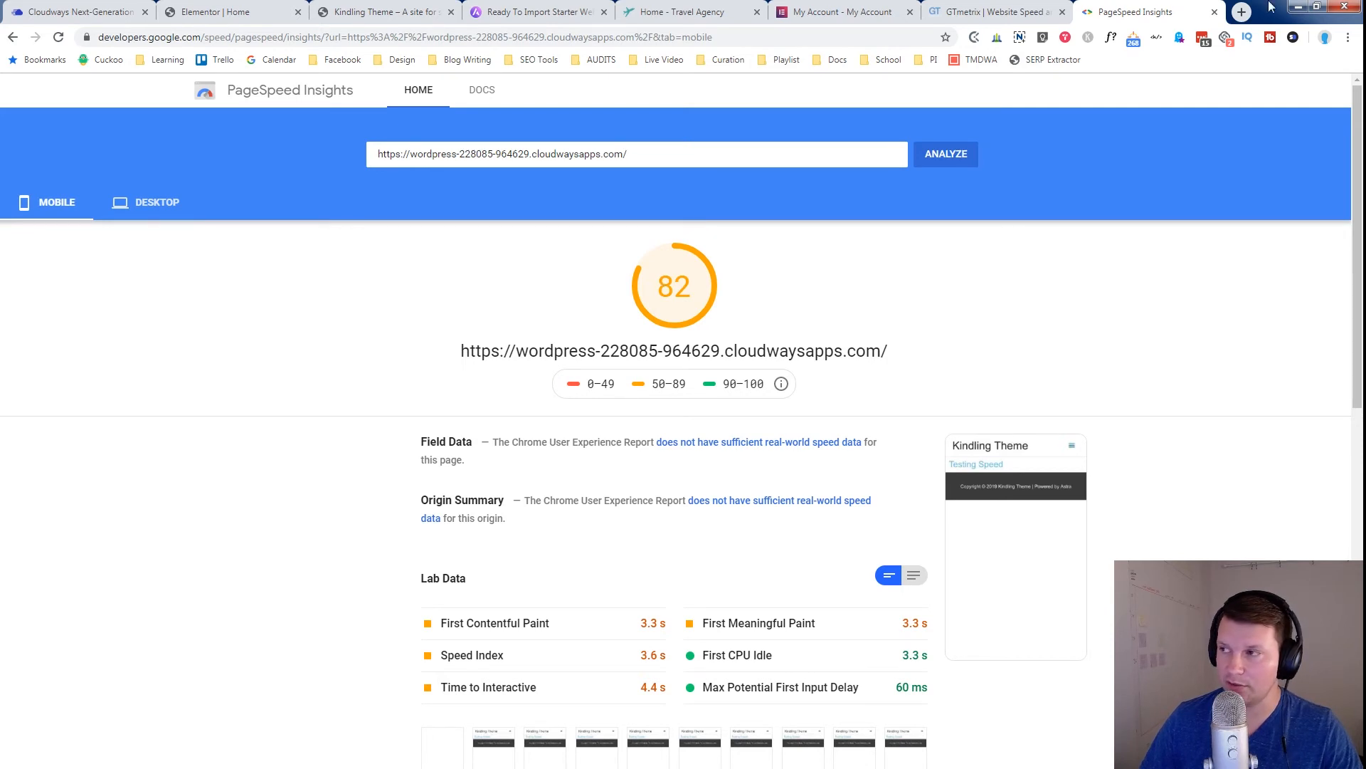
{"action": "left_click", "coordinate": [992, 12]}
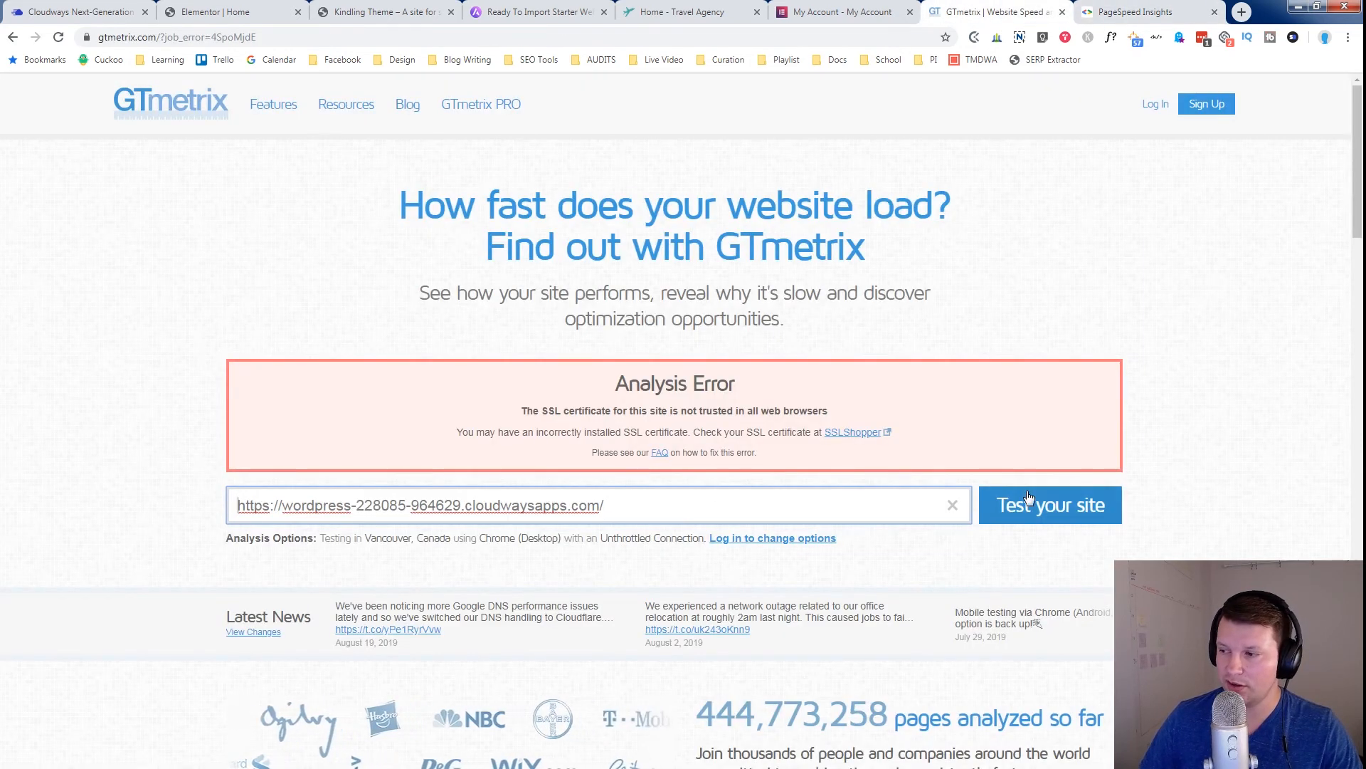
{"action": "left_click_drag", "start_coordinate": [263, 505], "coordinate": [270, 505]}
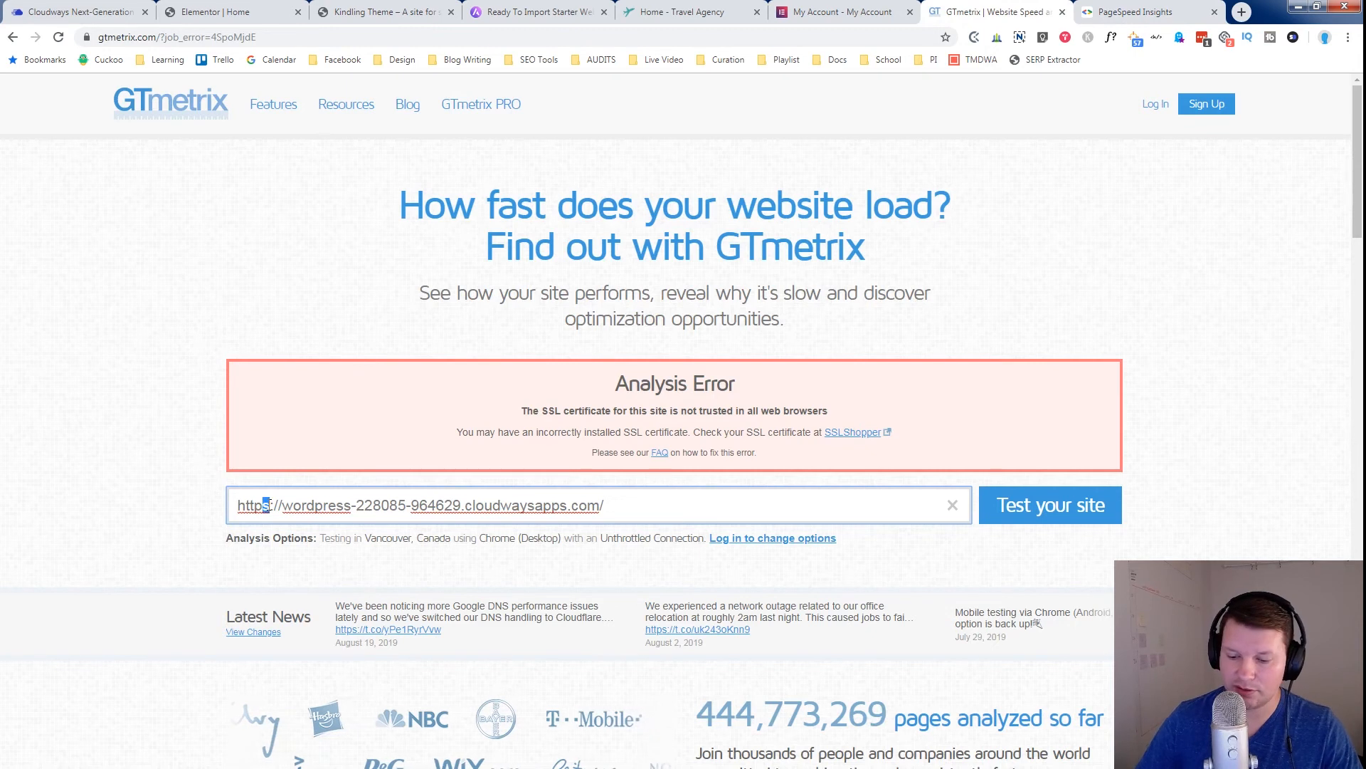
{"action": "key", "text": "BackSpace"}
{"action": "key", "text": "Return"}
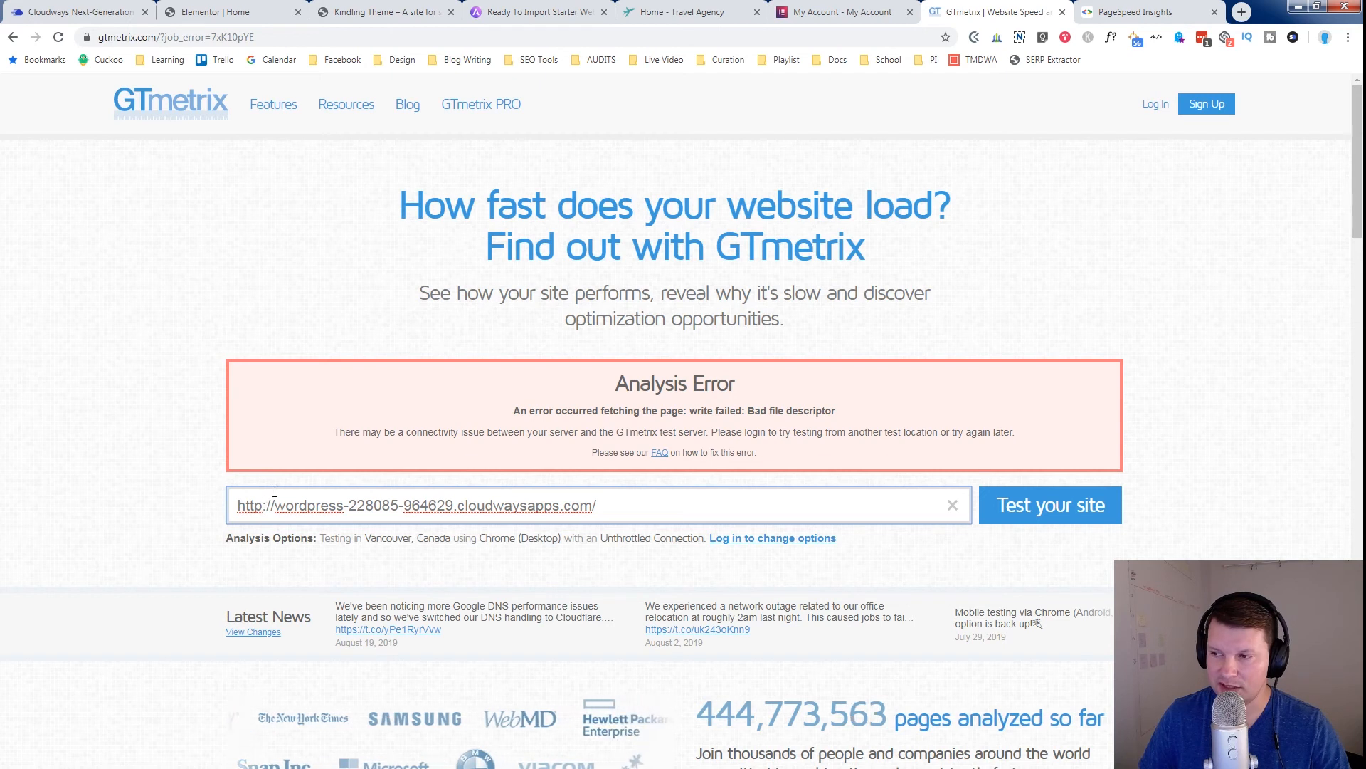
Step: Search Google for "pingdom speed test" in the GTmetrix browser tab and open the Pingdom Tools result
{"action": "left_click", "coordinate": [1139, 12]}
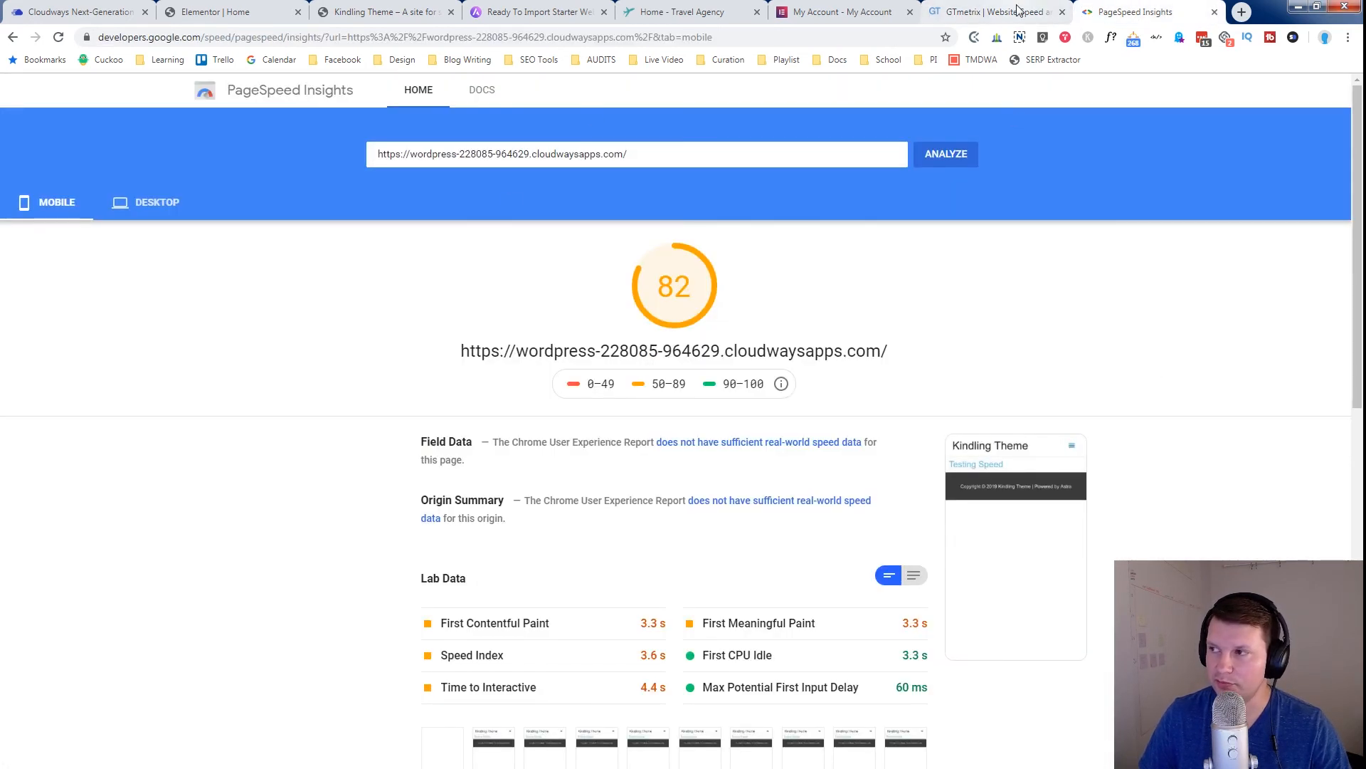
{"action": "left_click", "coordinate": [993, 12]}
{"action": "left_click", "coordinate": [274, 32]}
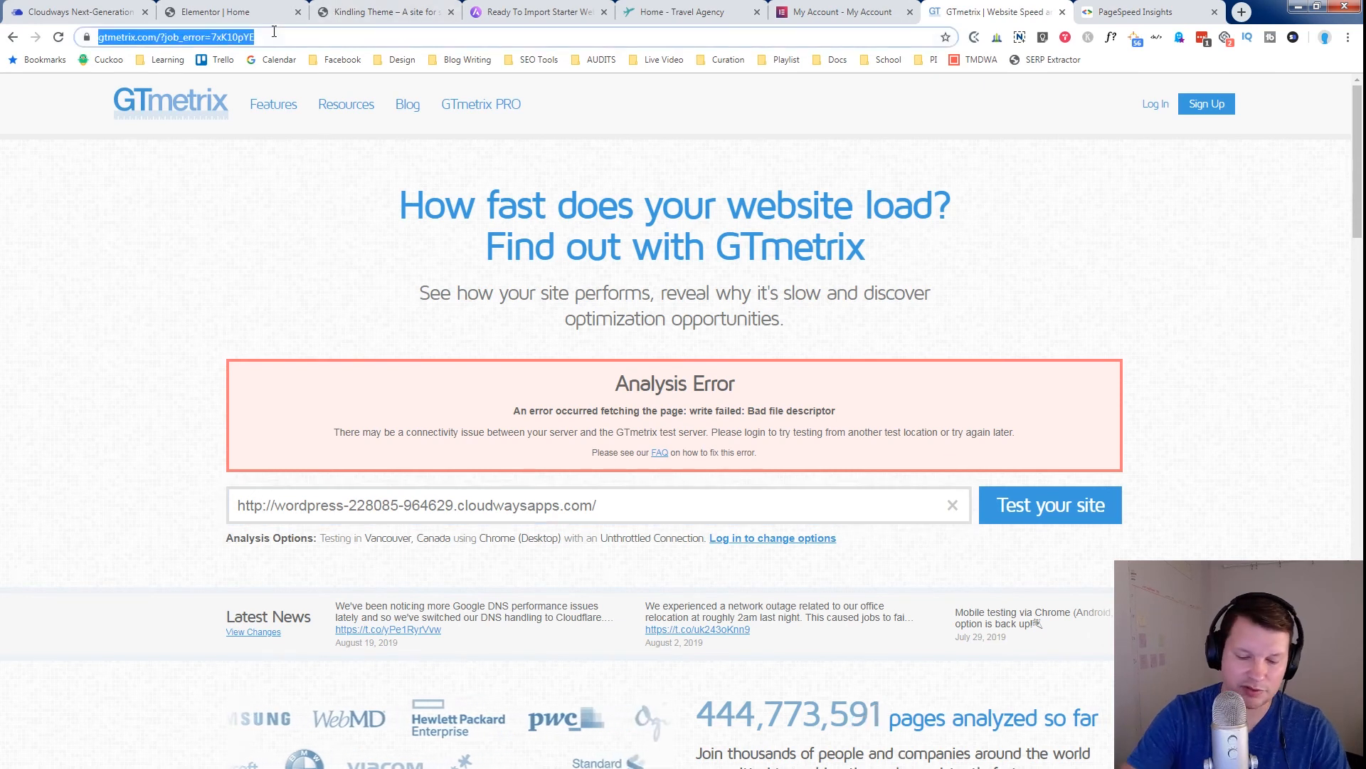
{"action": "type", "text": "pingdom"}
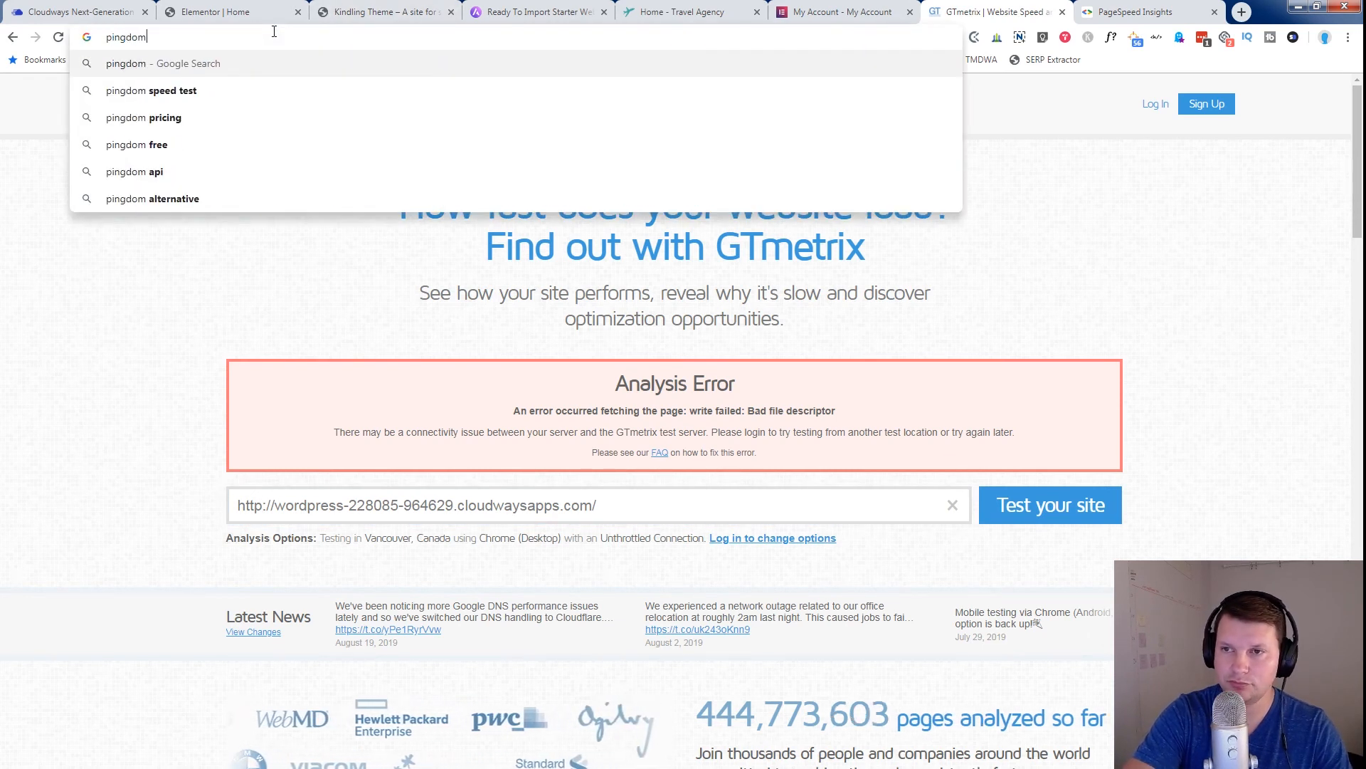
{"action": "key", "text": "Down"}
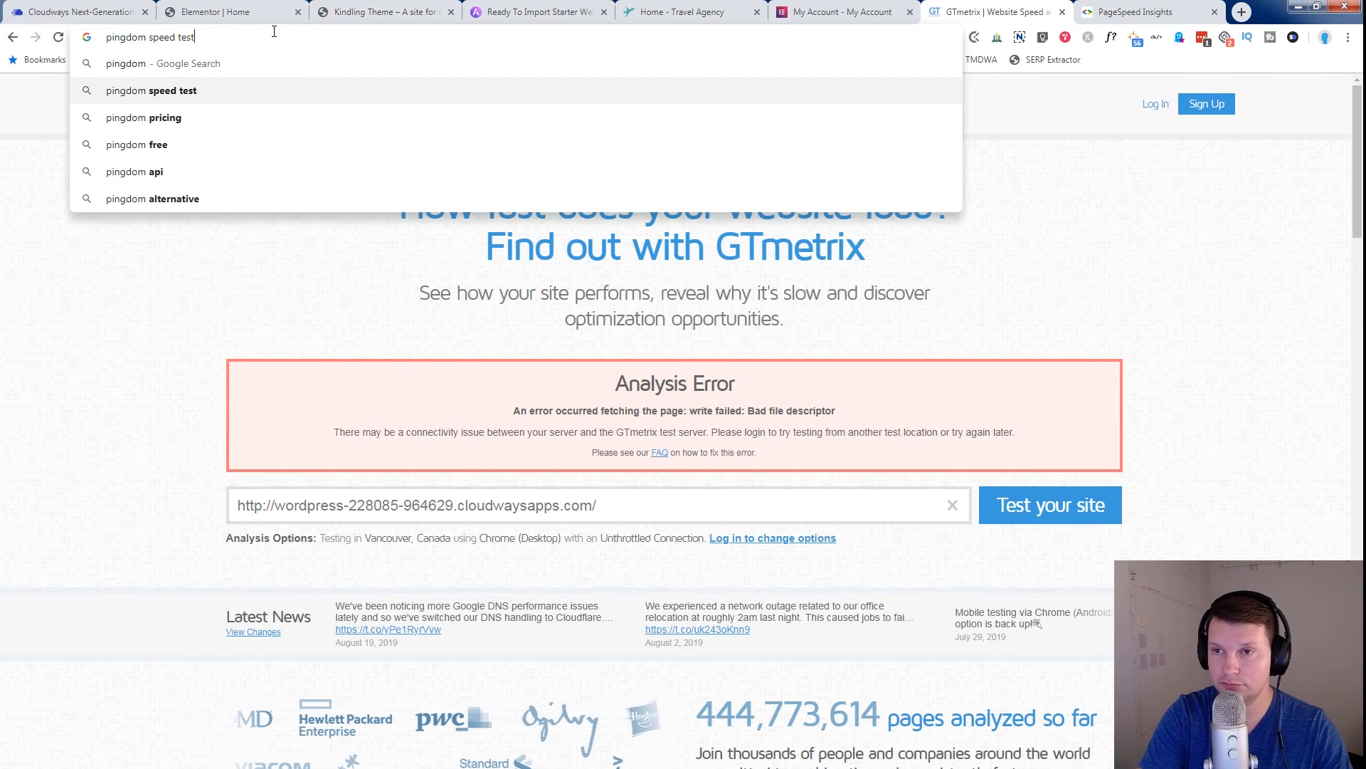
{"action": "key", "text": "Return"}
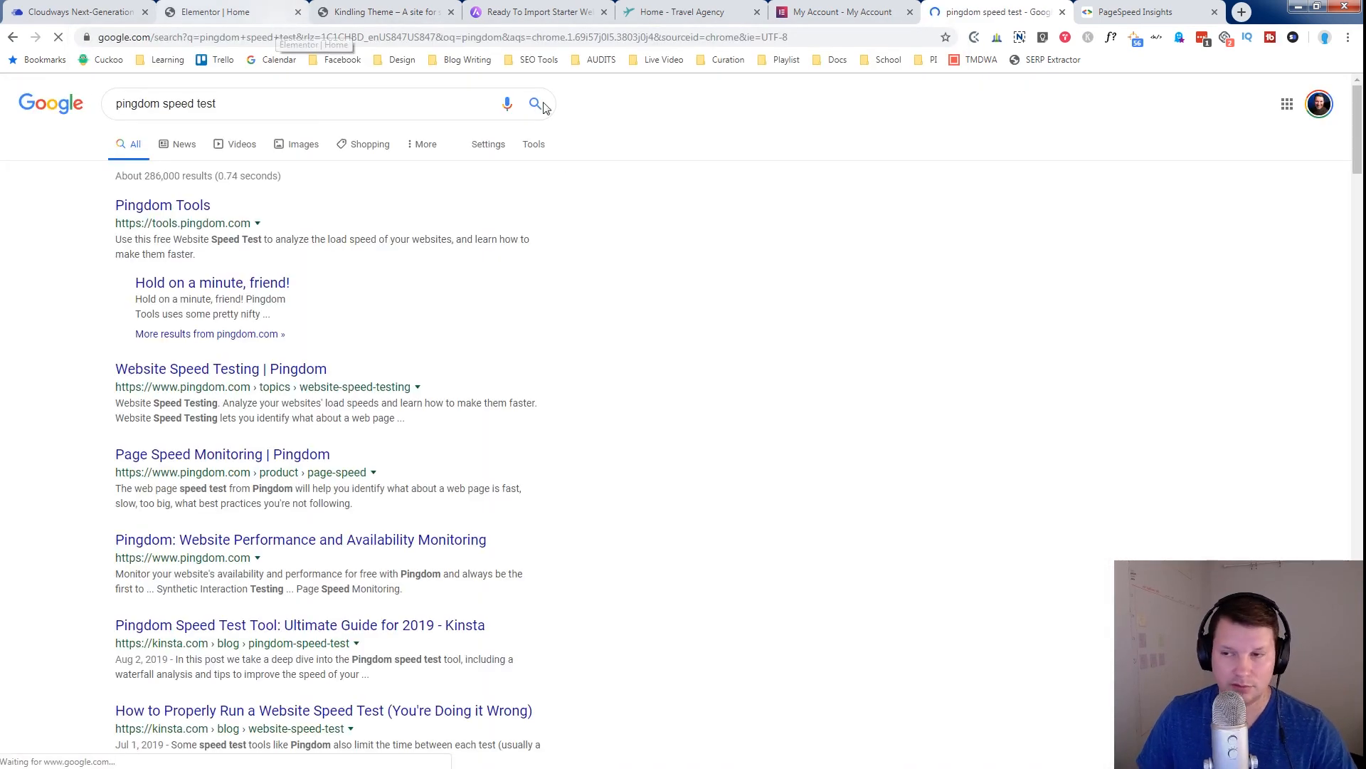
{"action": "left_click", "coordinate": [181, 206]}
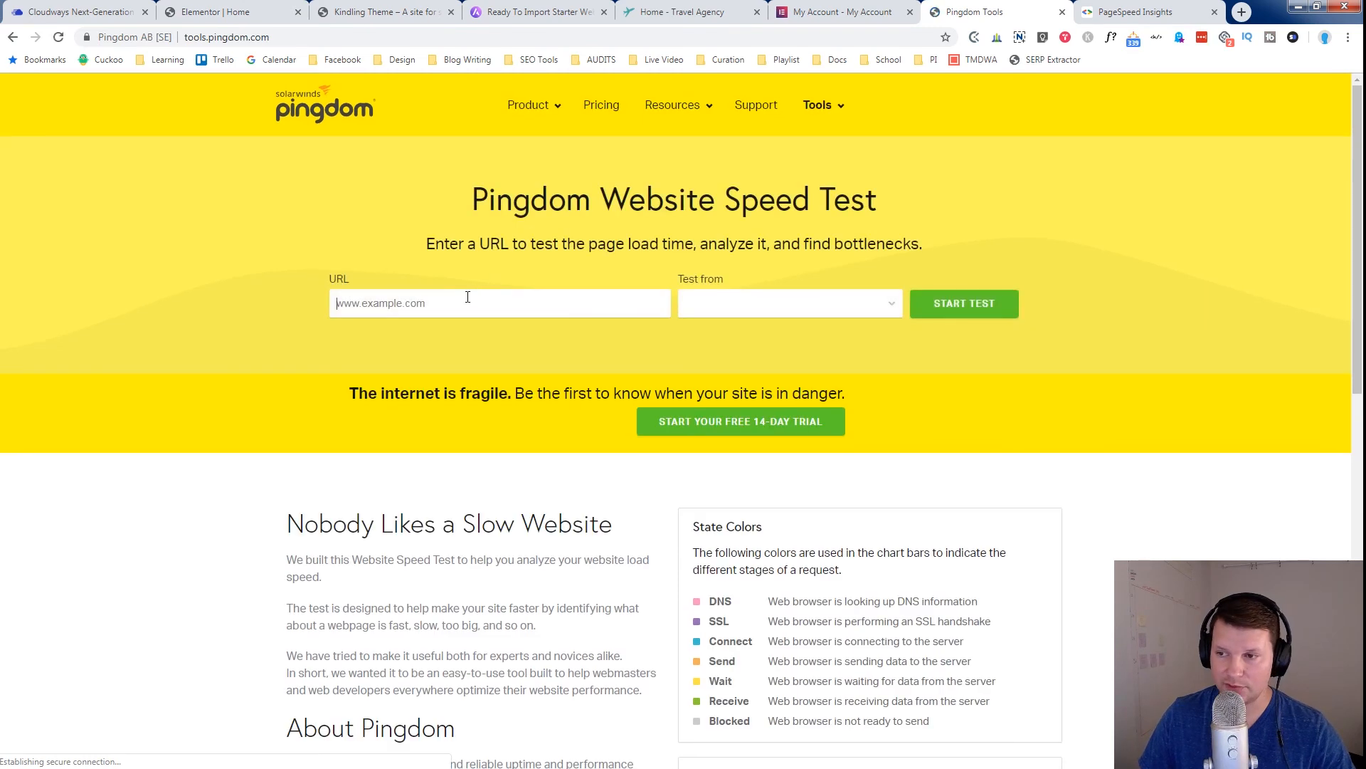
{"action": "left_click", "coordinate": [464, 300]}
{"action": "type", "text": "https://wordpress-228085-964629.cloudwaysapps.com/"}
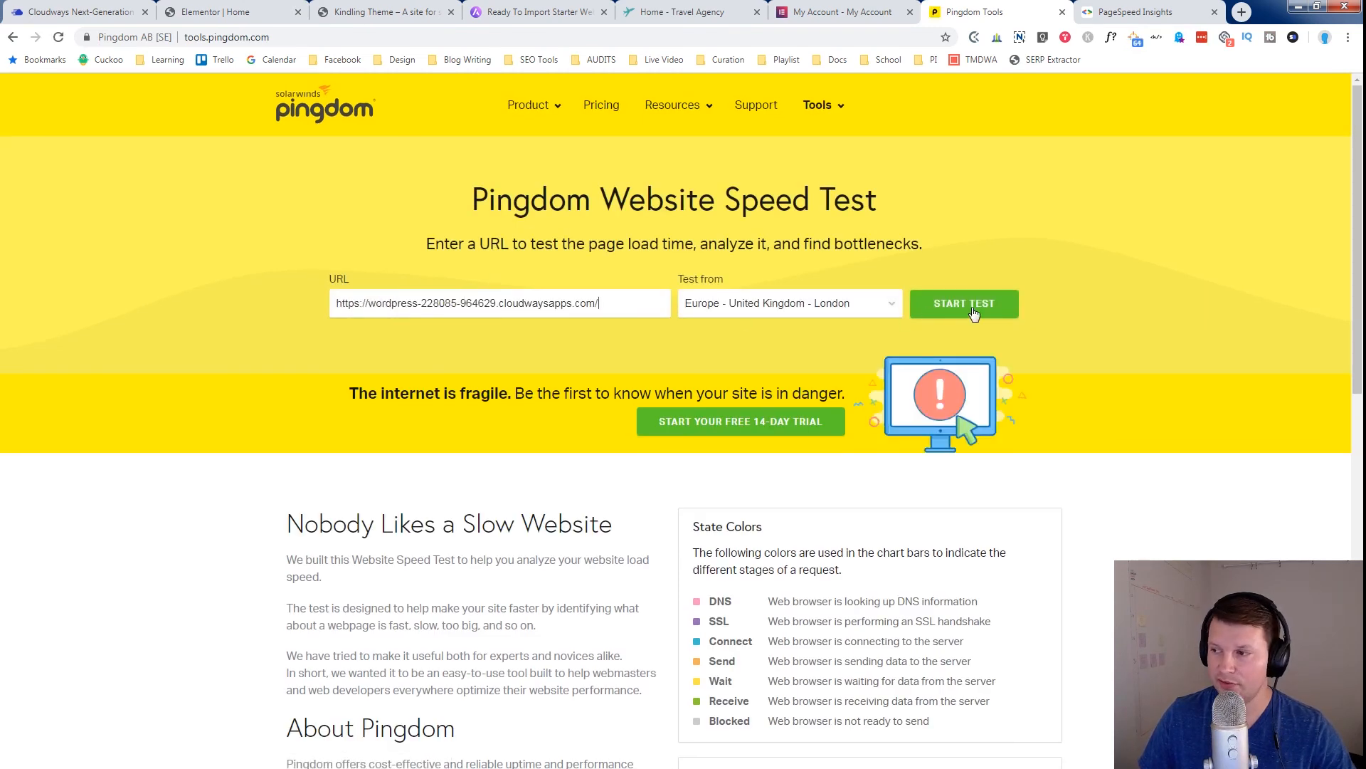
{"action": "left_click", "coordinate": [727, 306]}
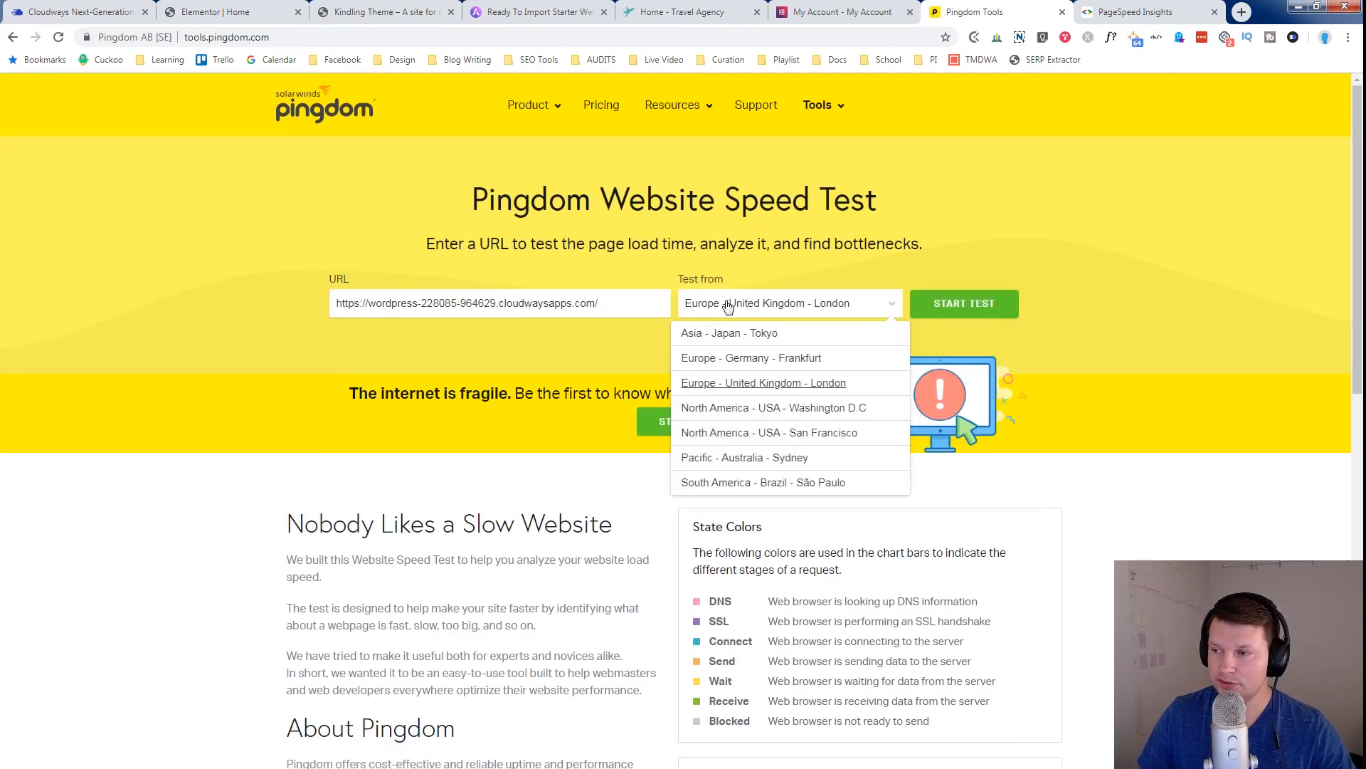
{"action": "left_click", "coordinate": [773, 408]}
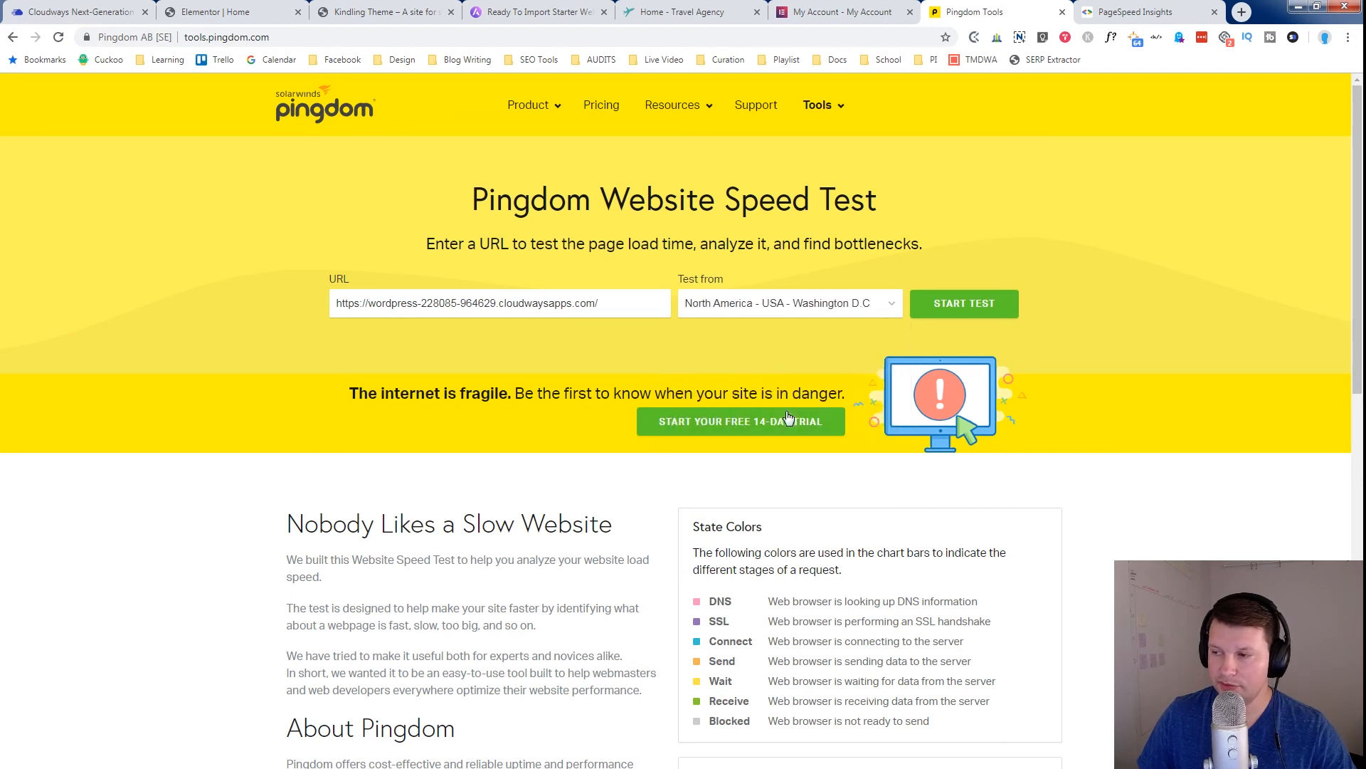
{"action": "left_click", "coordinate": [947, 315]}
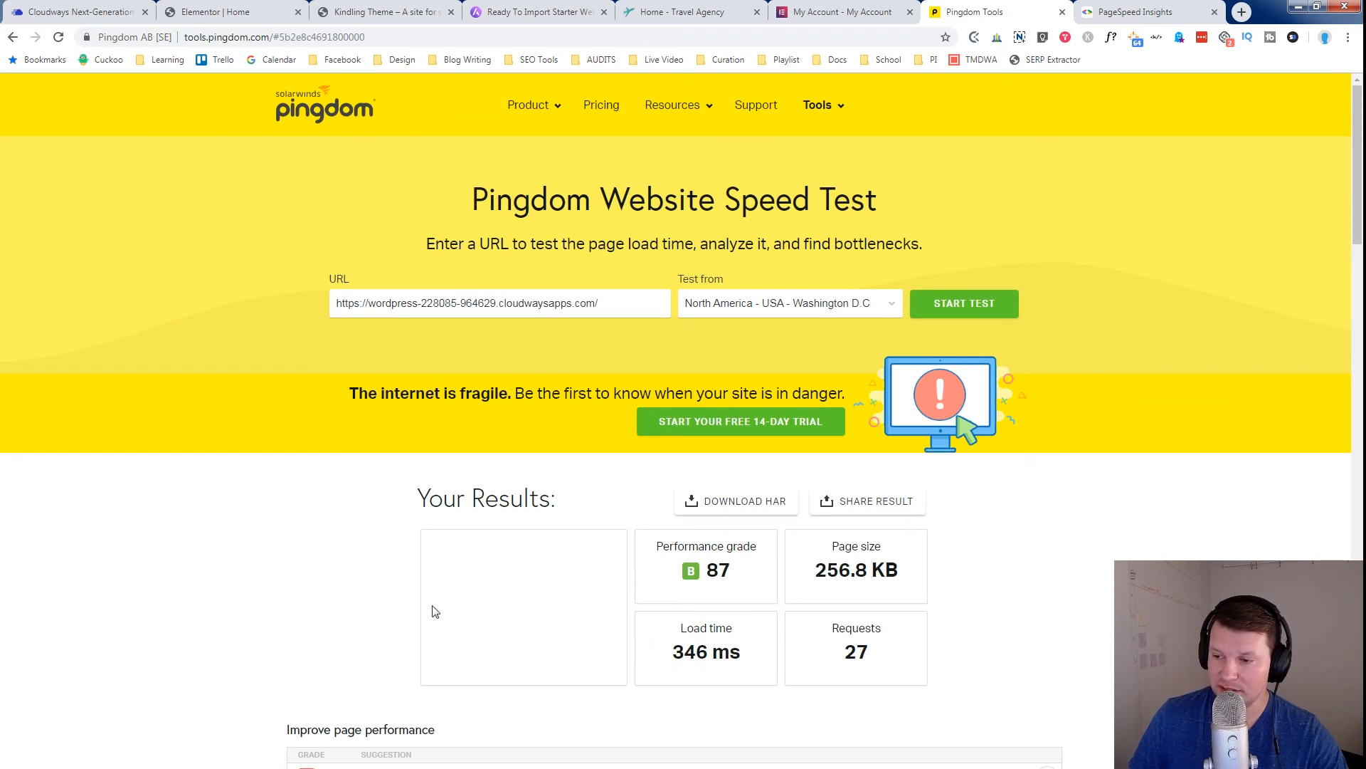
Step: Review the Pingdom results and the "Make fewer HTTP requests" suggestion, and return to the live Kindling Theme site
{"action": "scroll", "coordinate": [571, 603], "scroll_direction": "down", "scroll_amount": 4}
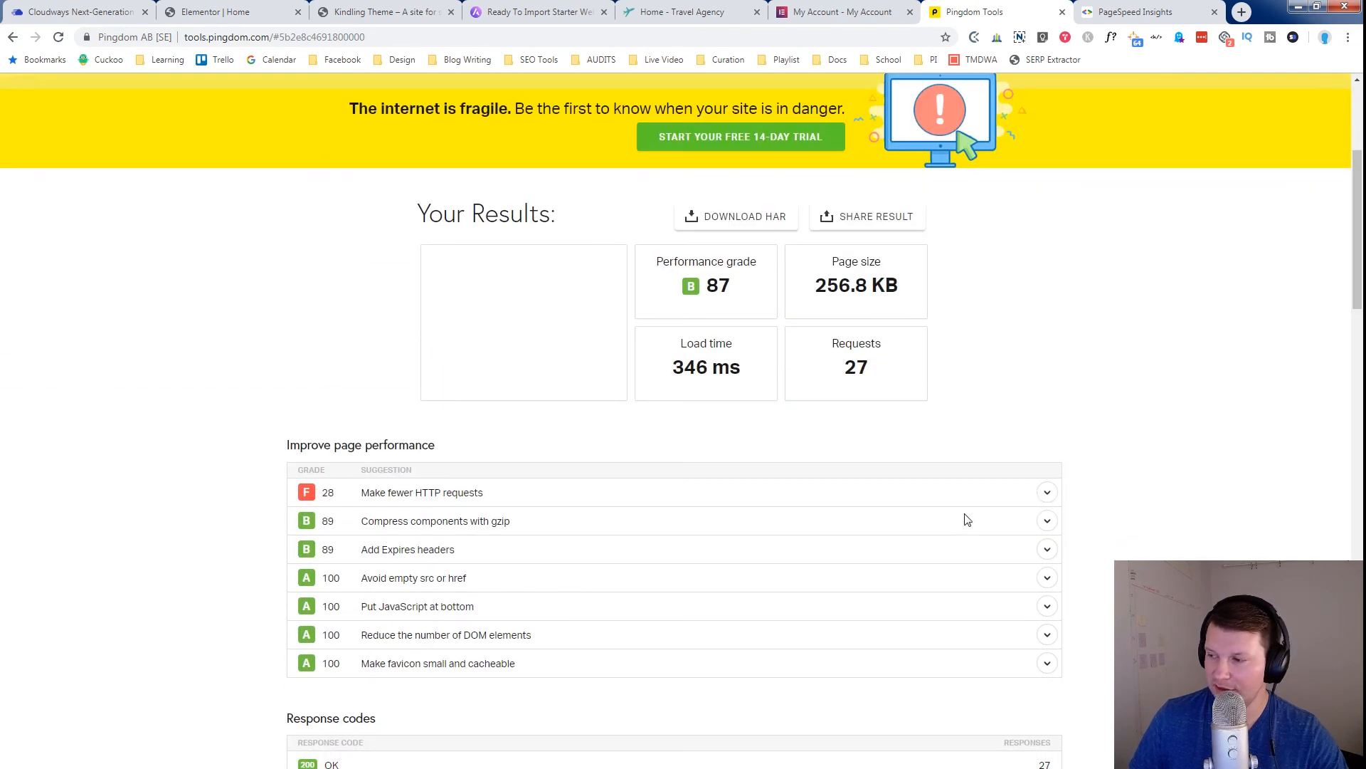
{"action": "left_click", "coordinate": [1051, 494]}
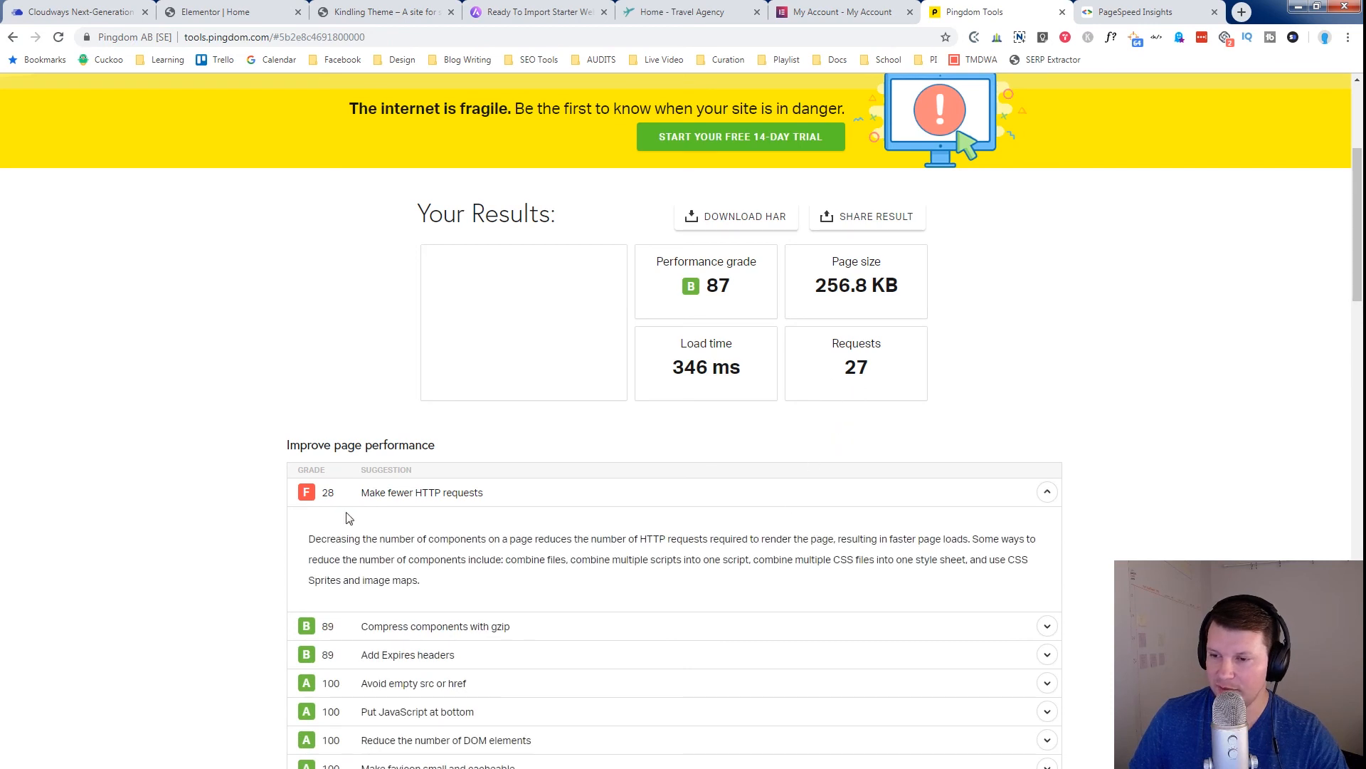
{"action": "scroll", "coordinate": [778, 391], "scroll_direction": "up", "scroll_amount": 4}
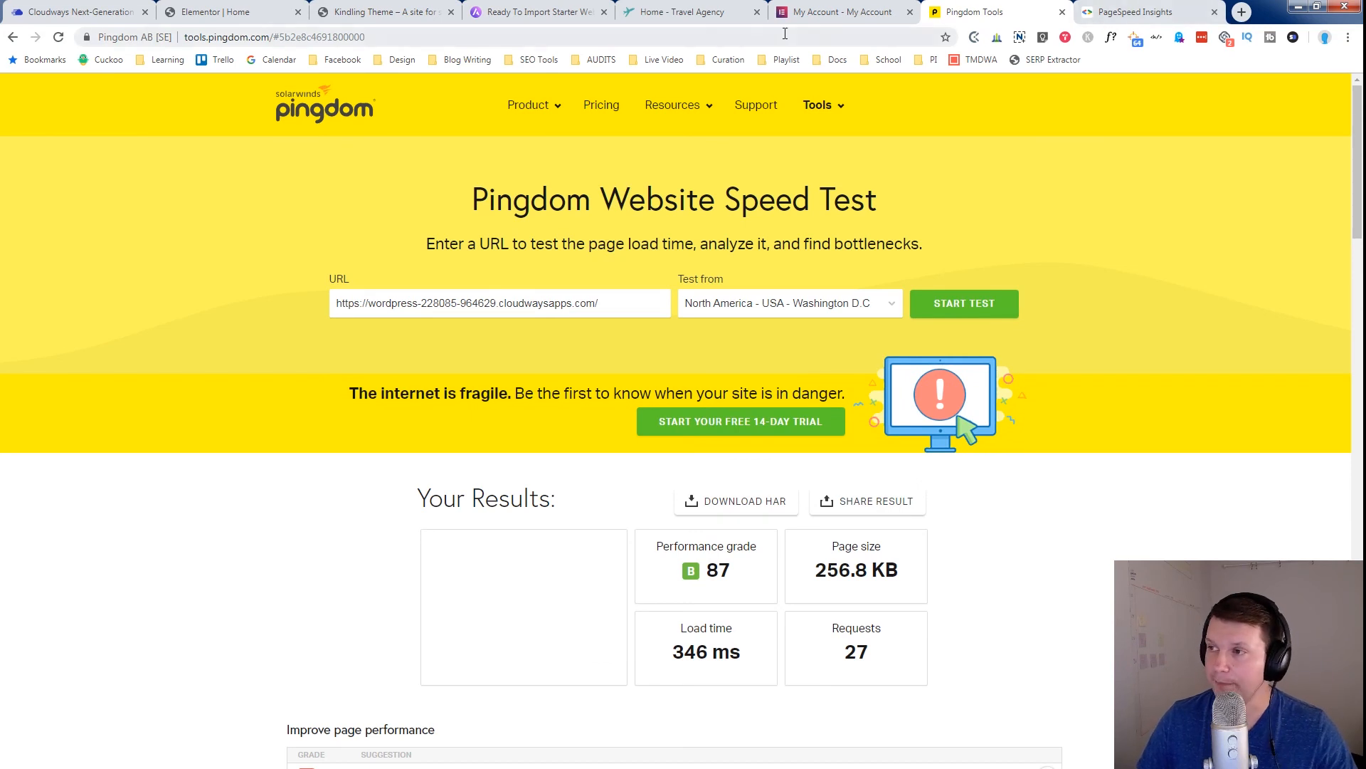
{"action": "left_click", "coordinate": [378, 14]}
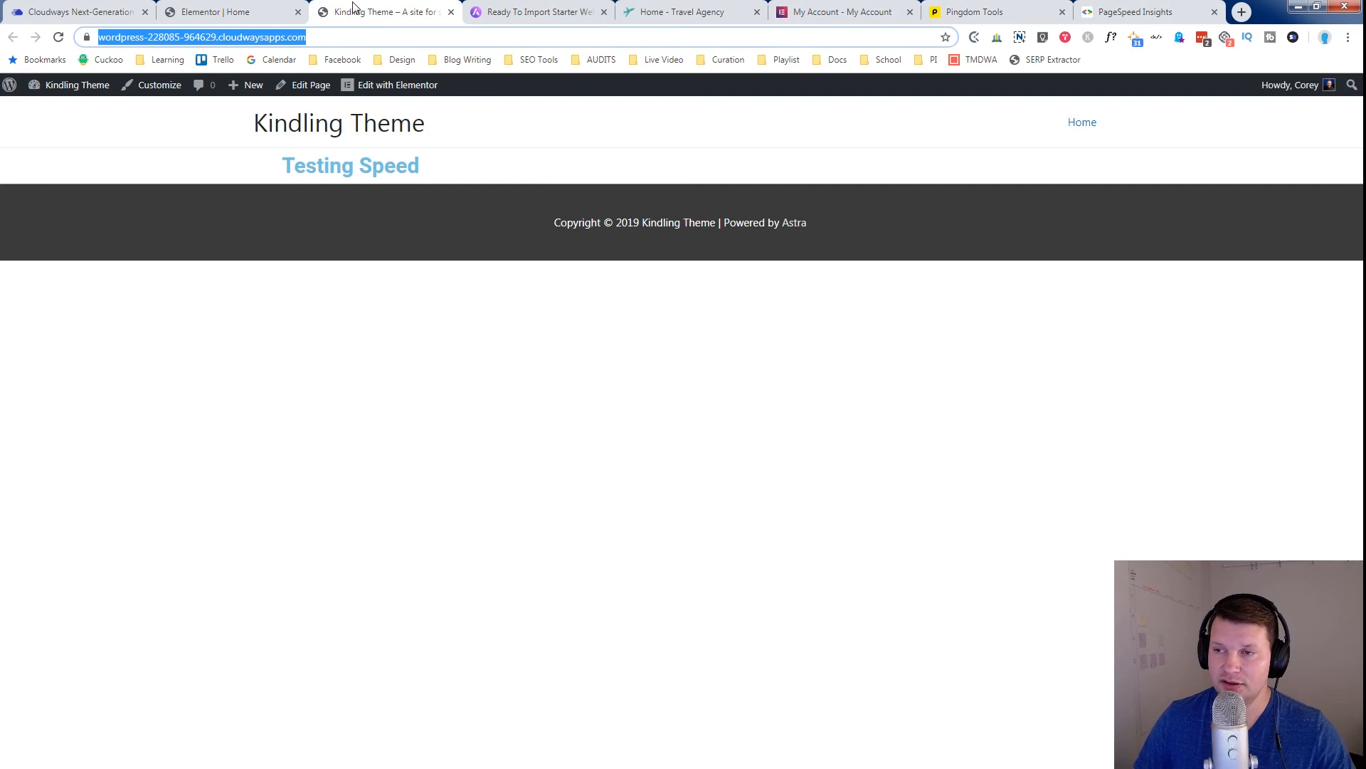